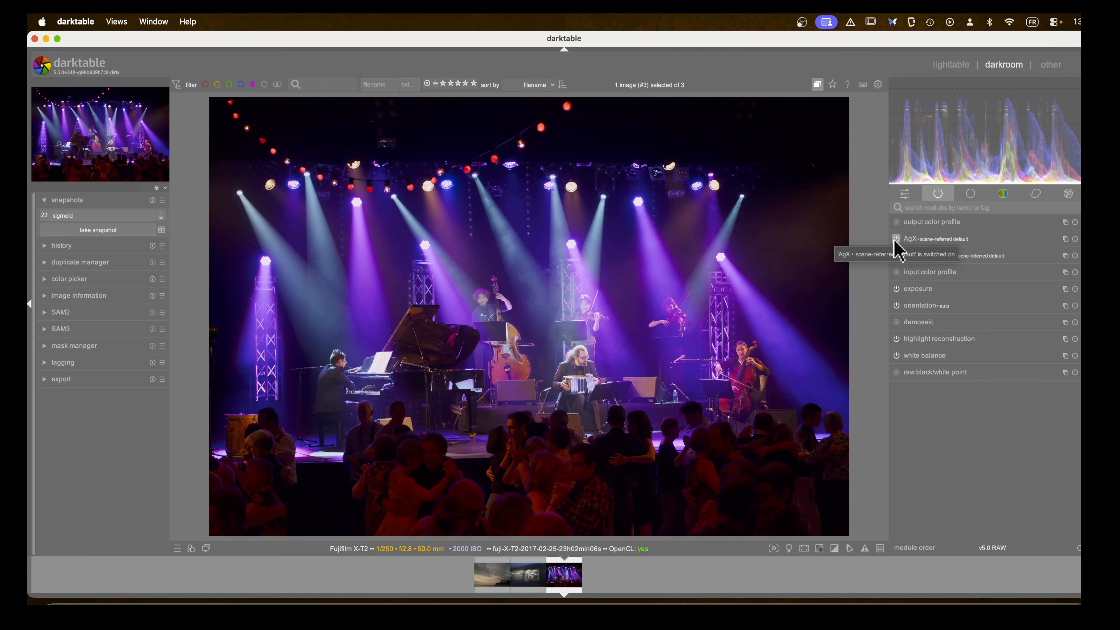
Step: Switch on the AgX module and set the exposure module's exposure to +0.850 EV
left_click(895, 240)
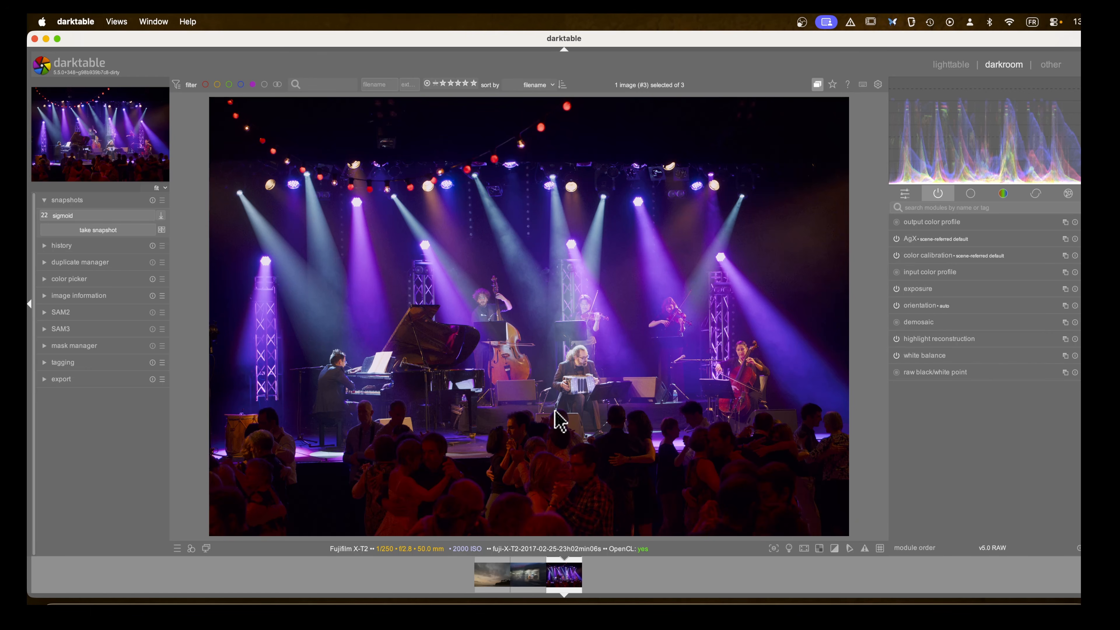
left_click(919, 289)
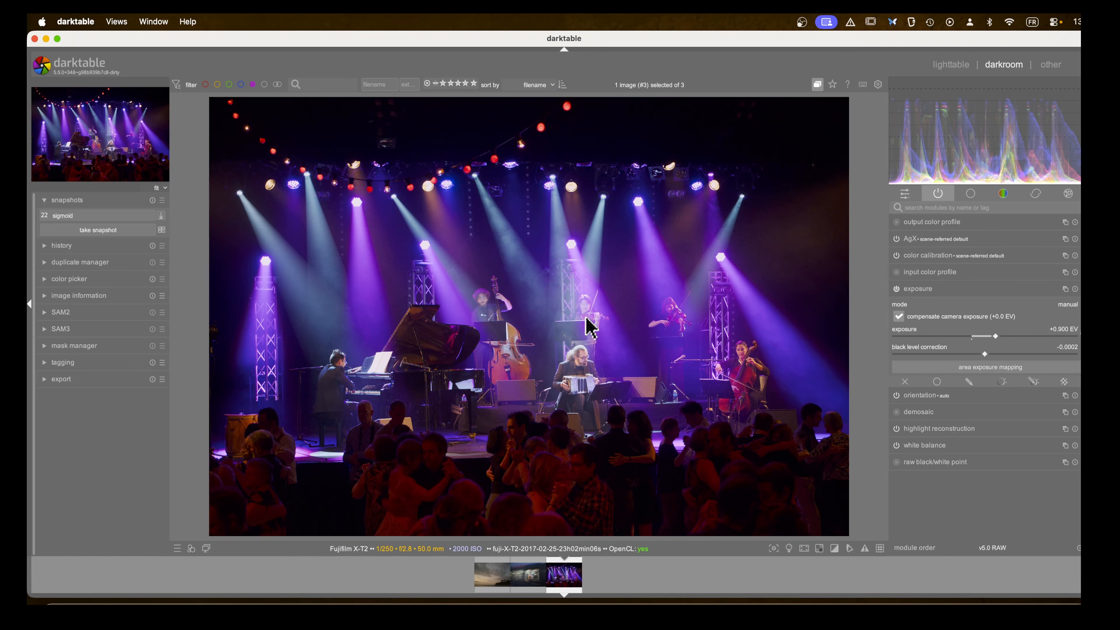
scroll(593, 312, "up", 5)
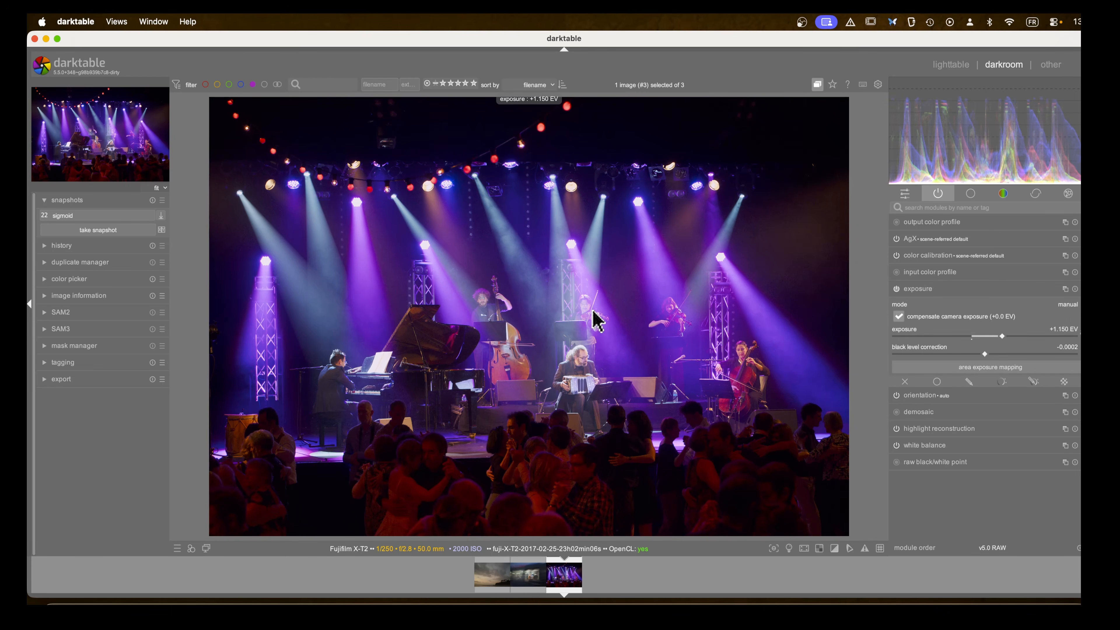
scroll(593, 312, "down", 6)
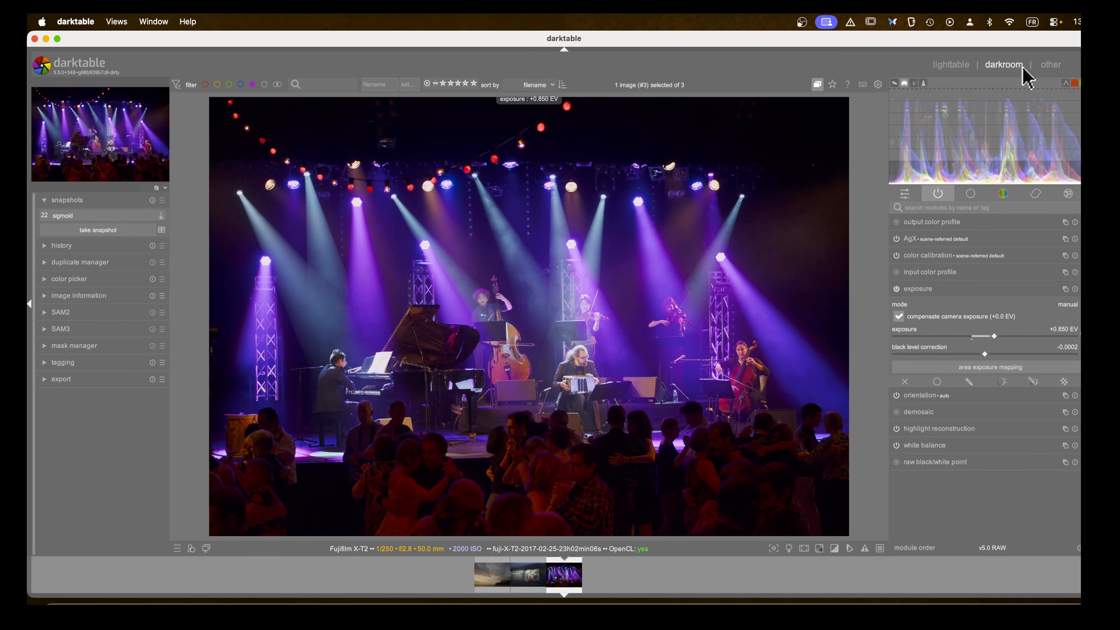
Step: Reassign the "e, scroll" shortcut to the exposure slider using shortcut mapping, accepting removal of the existing shortcut
left_click(864, 85)
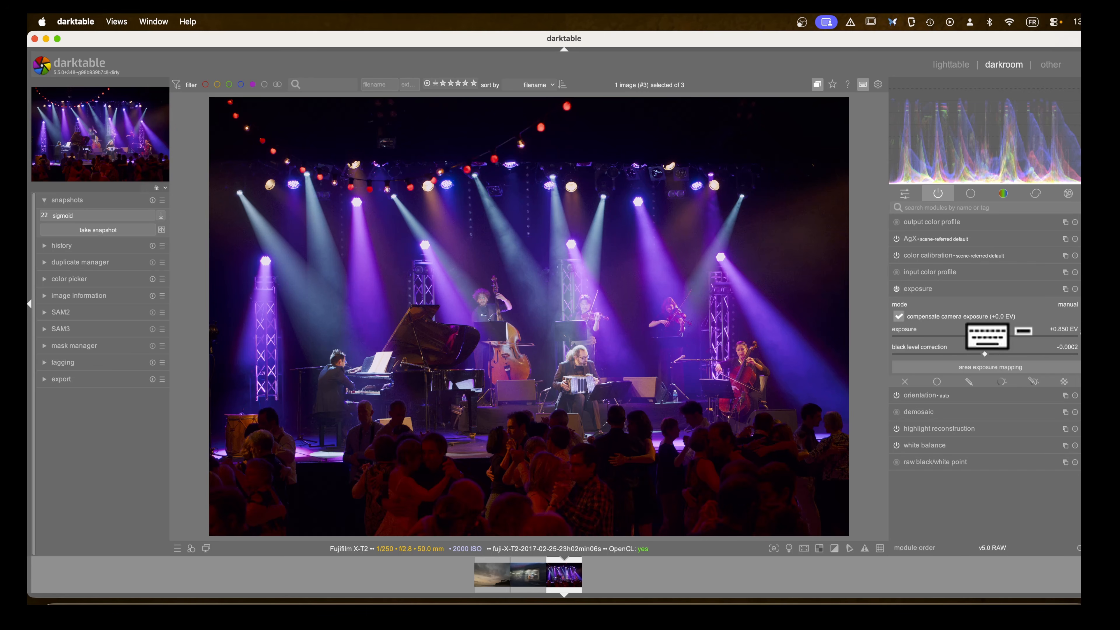
key("e")
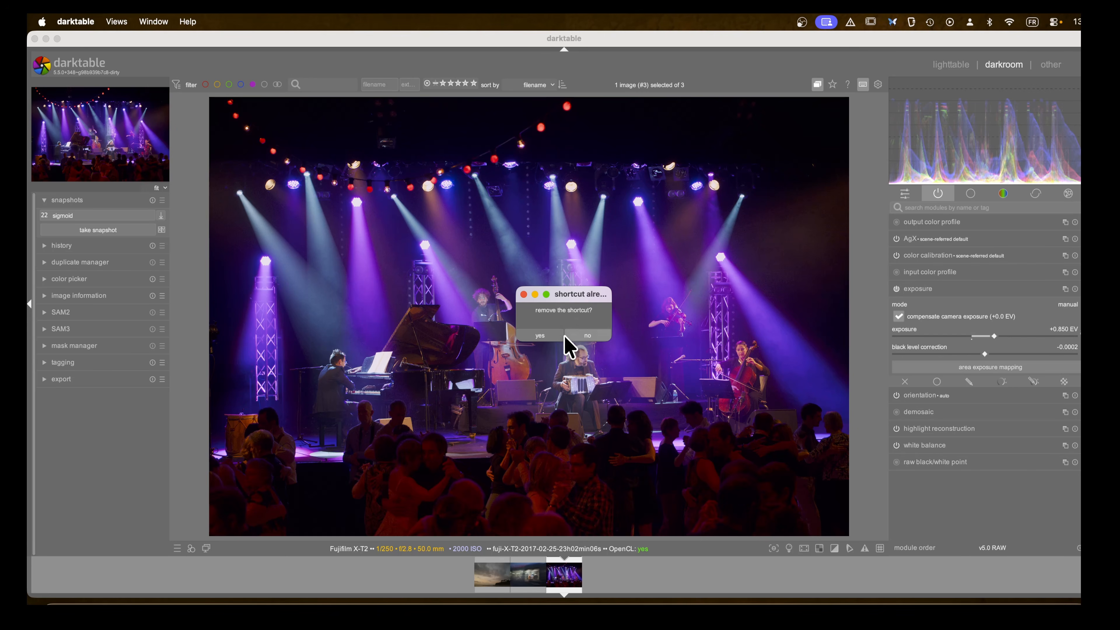
left_click(547, 336)
scroll(983, 335, "down", 1)
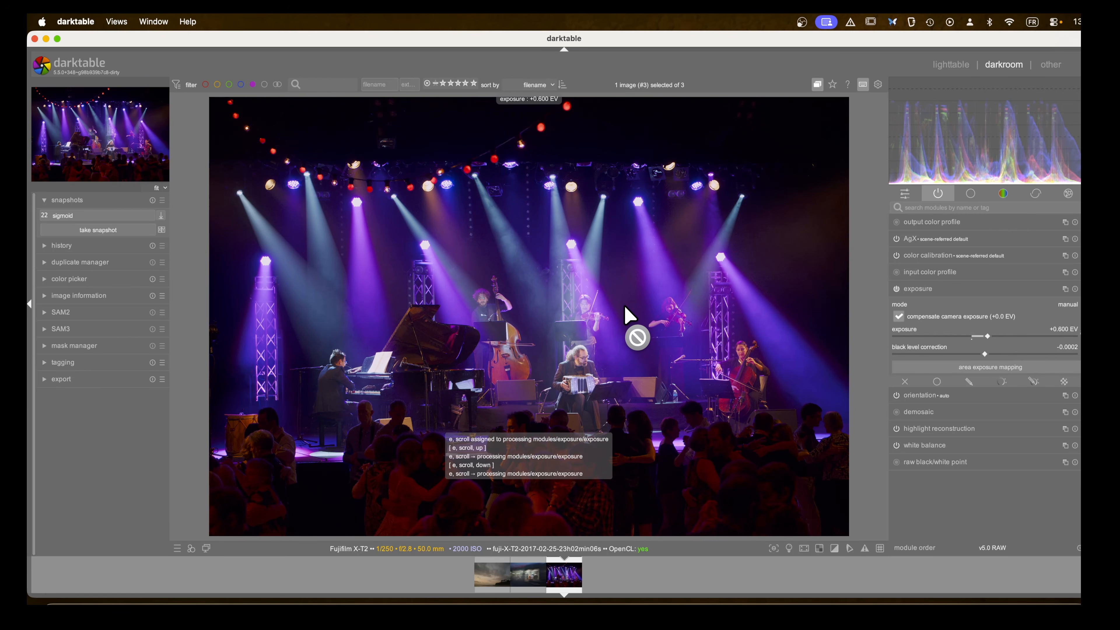
scroll(626, 326, "down", 1)
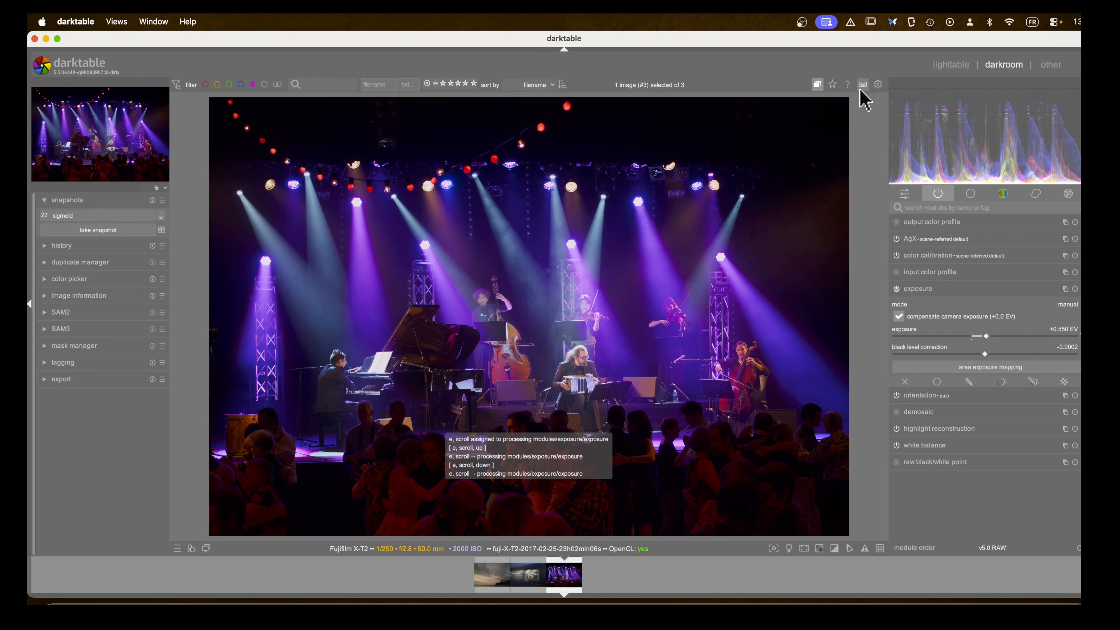
Step: Leave shortcut mapping, set the exposure to +1.600 EV, and collapse the exposure module
scroll(591, 327, "up", 2)
scroll(591, 327, "down", 7)
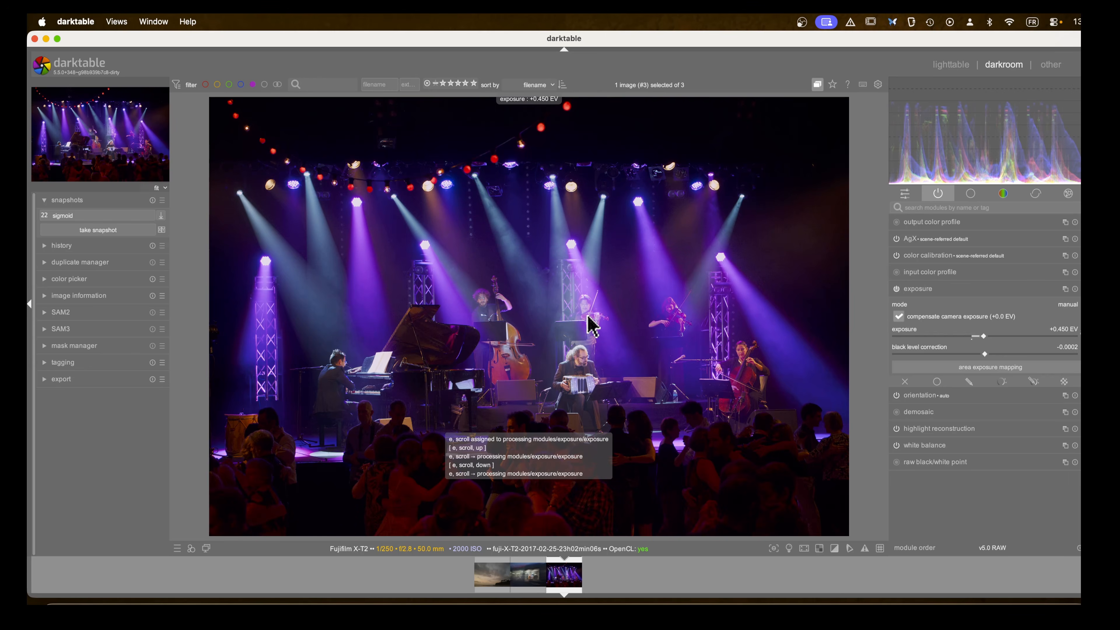
scroll(591, 326, "up", 10)
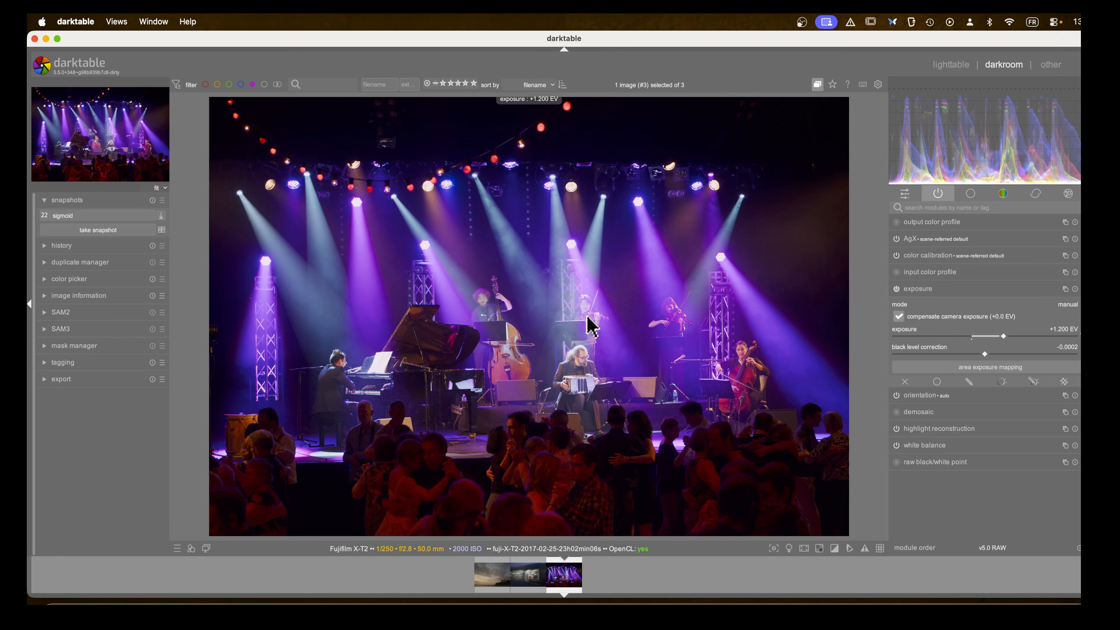
scroll(591, 326, "up", 1)
scroll(591, 326, "up", 2)
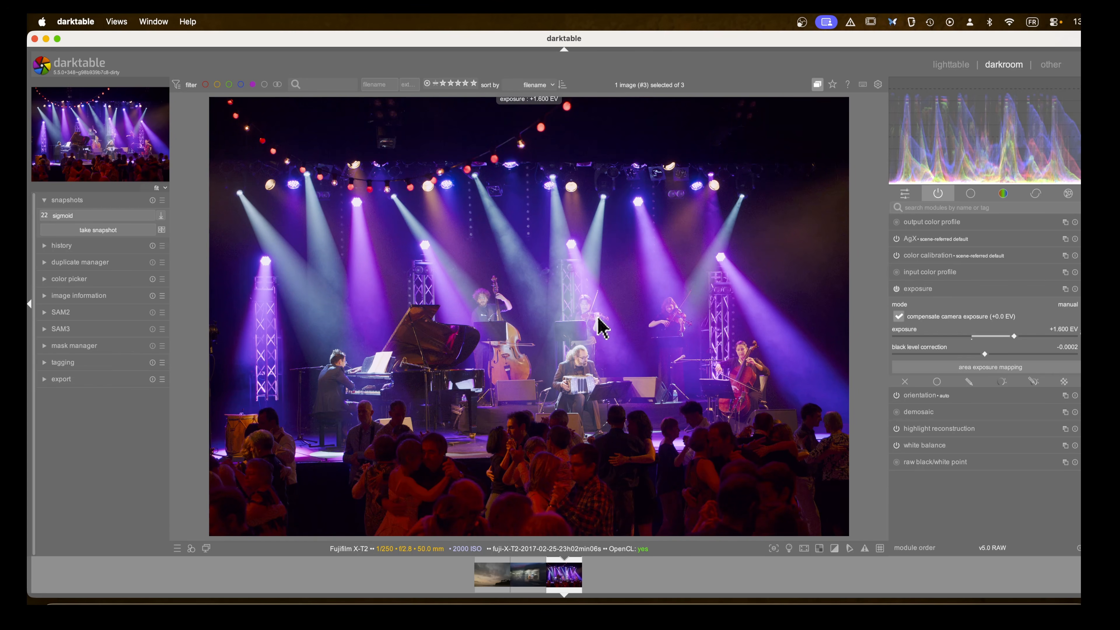
key("b")
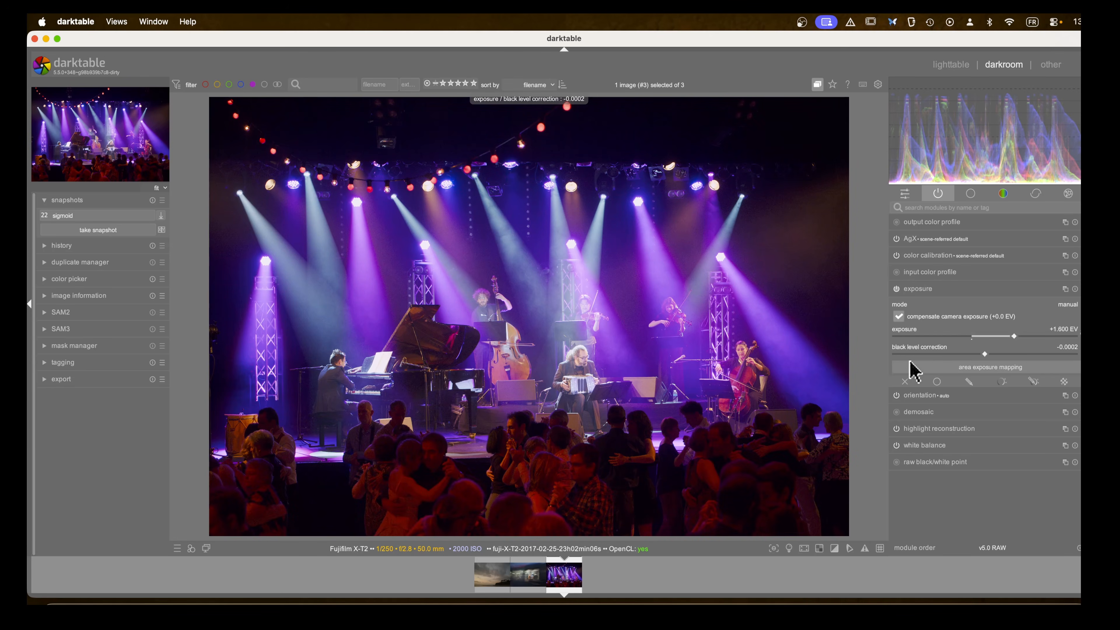
left_click(923, 292)
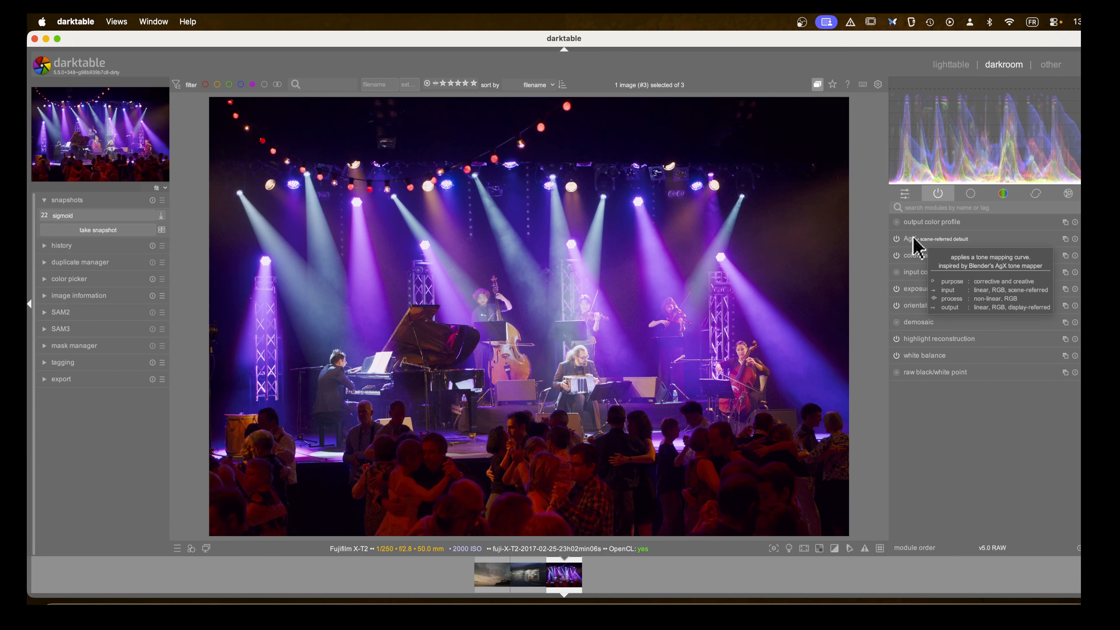
Step: Expand the AgX module and auto tune its levels over the whole image
left_click(914, 240)
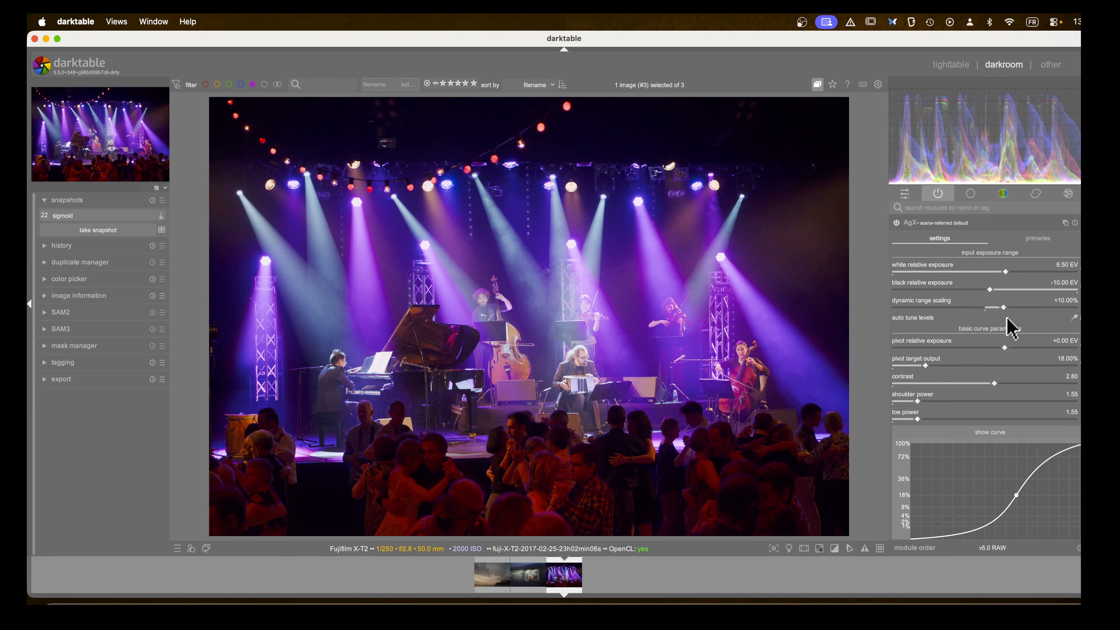
left_click(1075, 318)
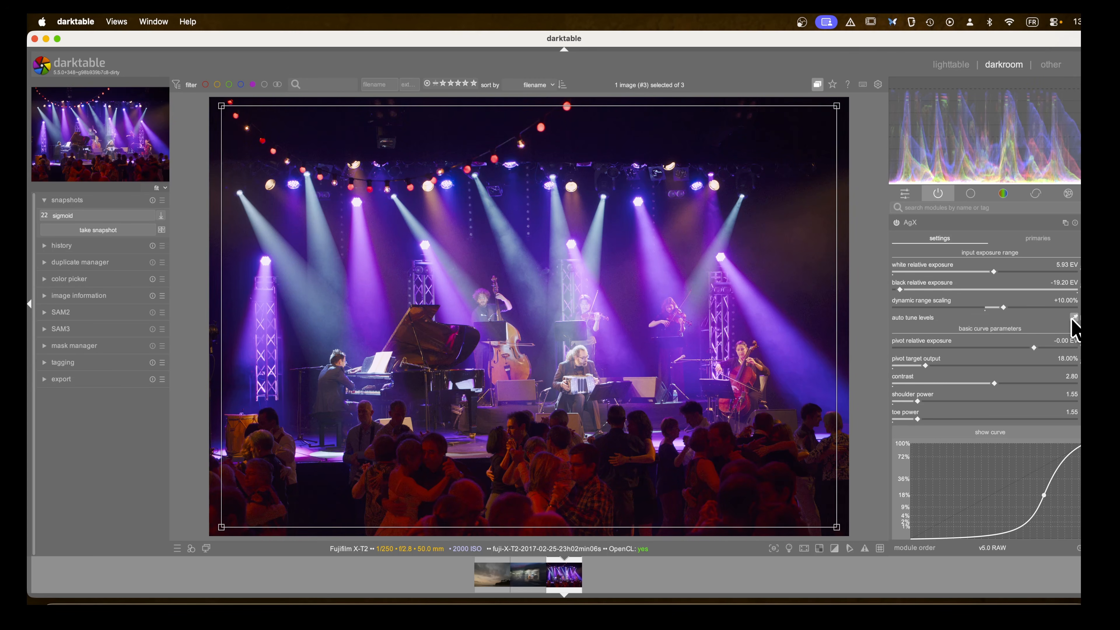
Step: In AgX's basic curve parameters, set contrast to 3.00, shoulder power to 2.31 and toe power to 2.37
scroll(951, 410, "down", 2)
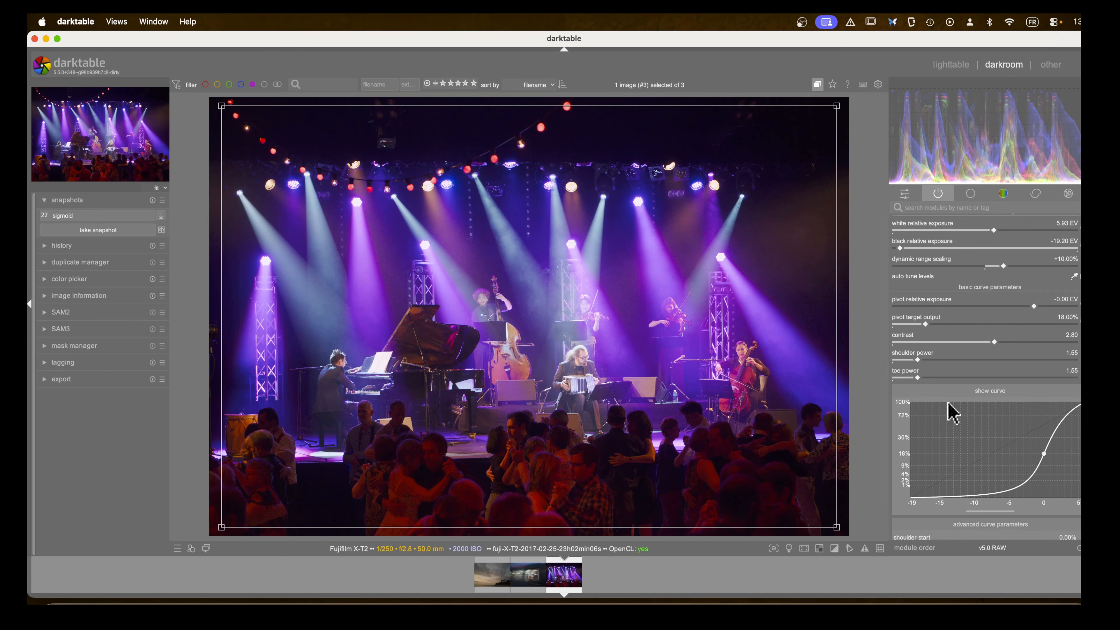
mouse_move(996, 343)
left_mouse_down()
mouse_move(1043, 345)
mouse_move(977, 344)
mouse_move(1074, 343)
mouse_move(1001, 343)
left_mouse_up()
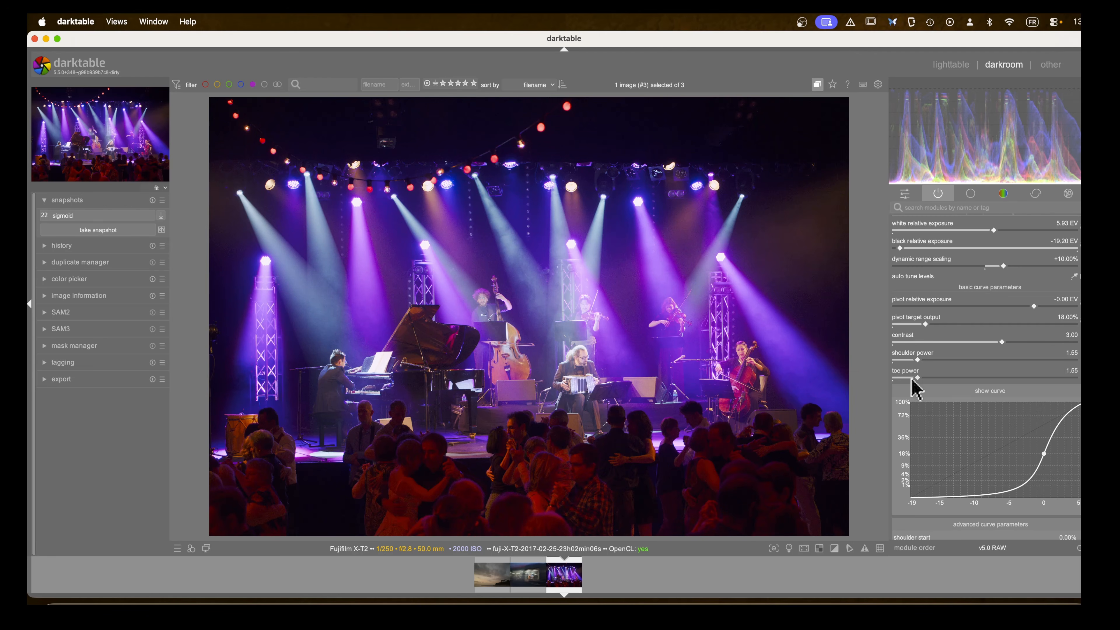
mouse_move(936, 361)
left_mouse_down()
mouse_move(974, 361)
mouse_move(909, 361)
mouse_move(1026, 363)
mouse_move(923, 363)
mouse_move(956, 361)
mouse_move(959, 380)
mouse_move(994, 380)
mouse_move(922, 379)
mouse_move(967, 378)
mouse_move(940, 380)
left_mouse_up()
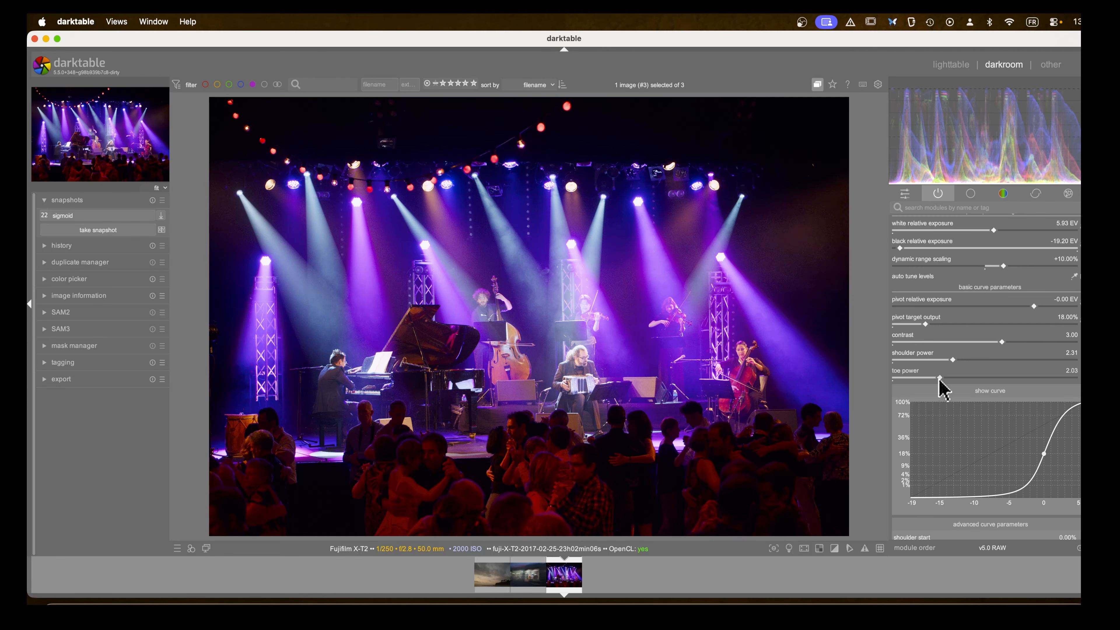
mouse_move(939, 379)
left_mouse_down()
mouse_move(924, 378)
mouse_move(984, 378)
mouse_move(956, 381)
left_mouse_up()
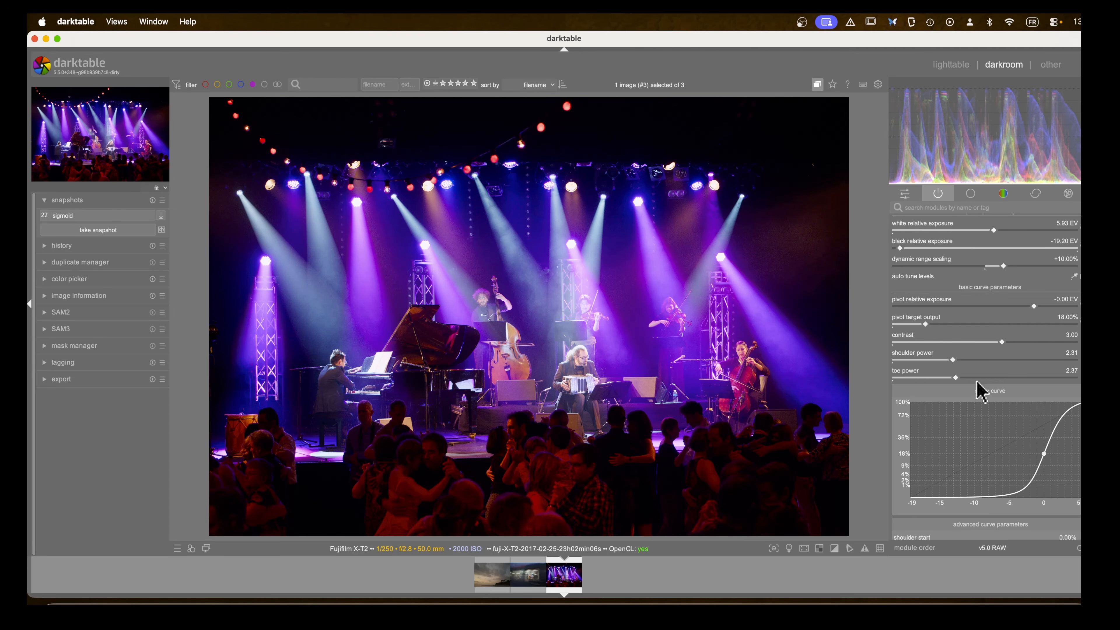
Step: In AgX's advanced curve parameters, set shoulder start to 49.23% and toe start to 19.69%
scroll(976, 387, "down", 5)
scroll(976, 387, "down", 2)
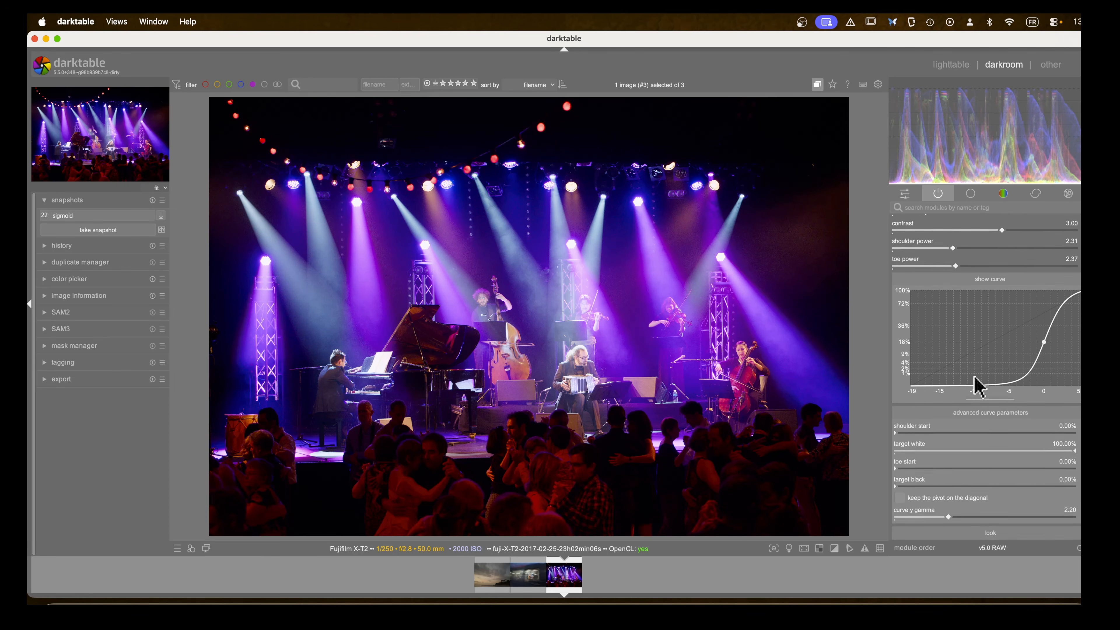
left_click(1012, 401)
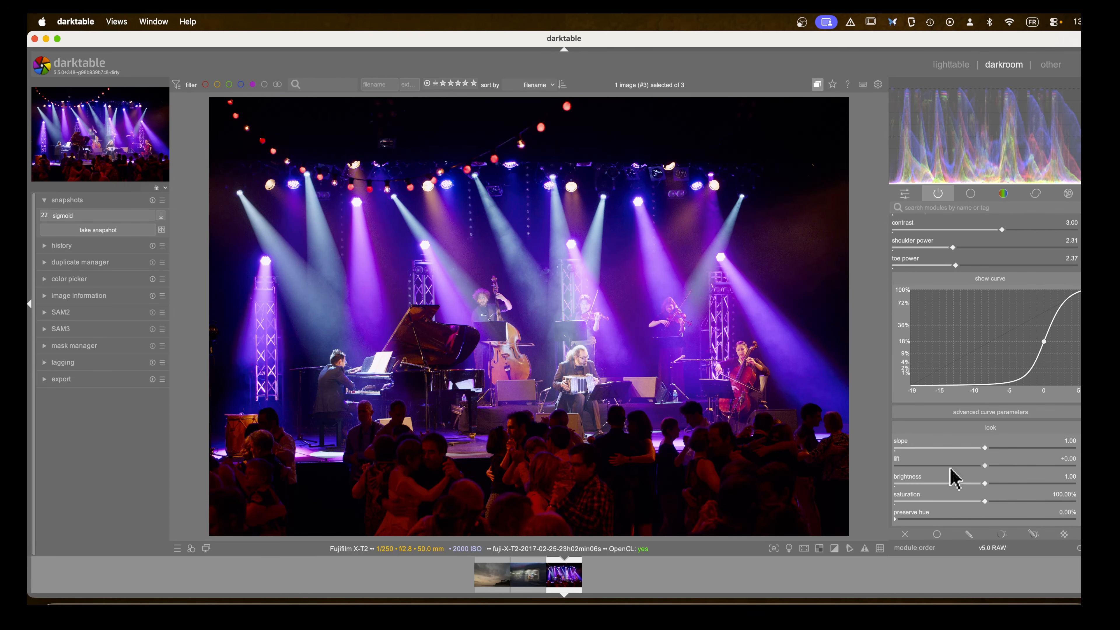
left_click(970, 417)
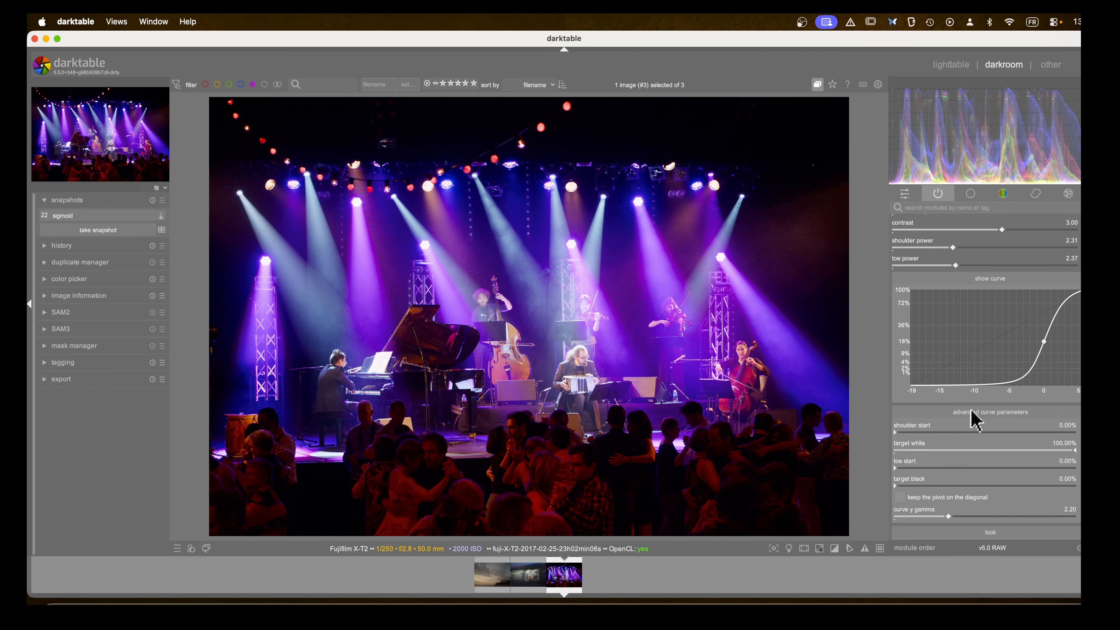
scroll(945, 440, "up", 2)
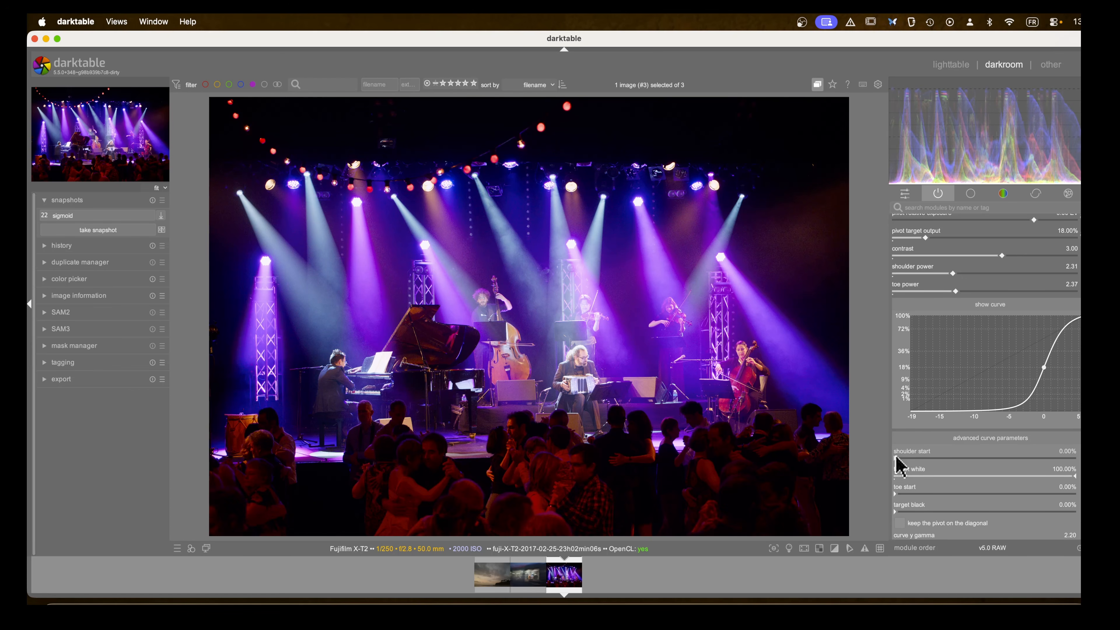
left_click_drag(896, 459, 1016, 459)
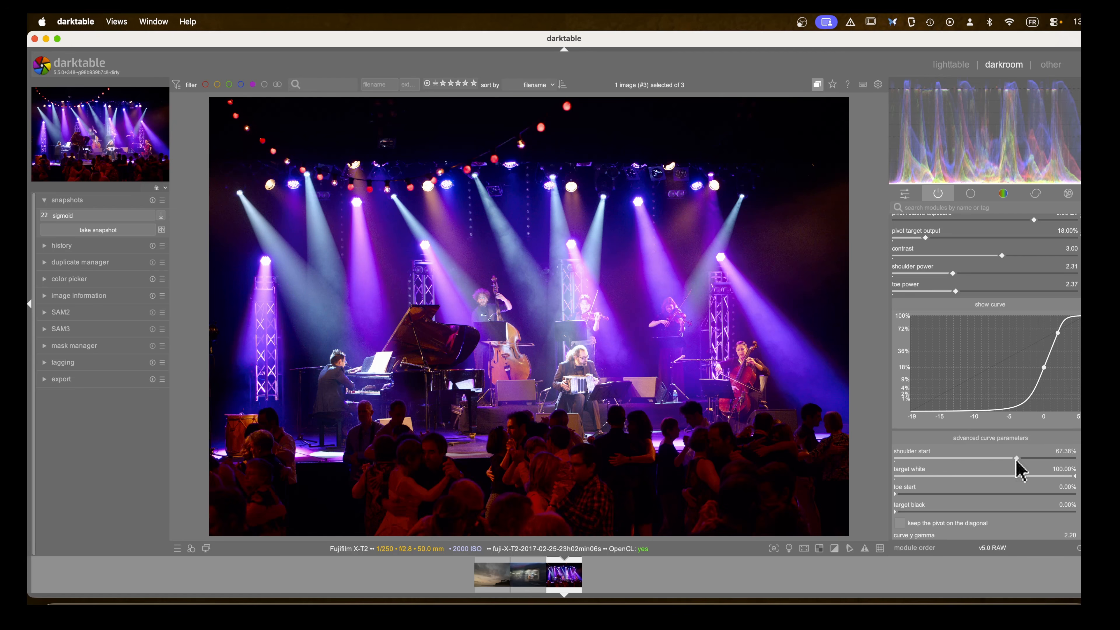
left_click_drag(1017, 459, 984, 452)
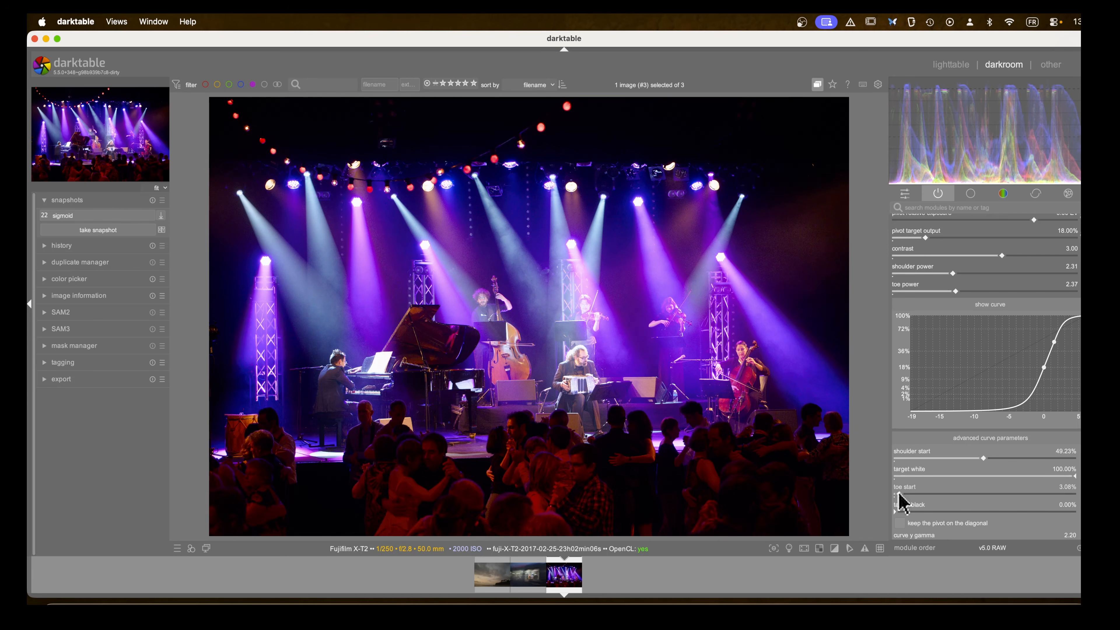
left_click_drag(899, 493, 926, 485)
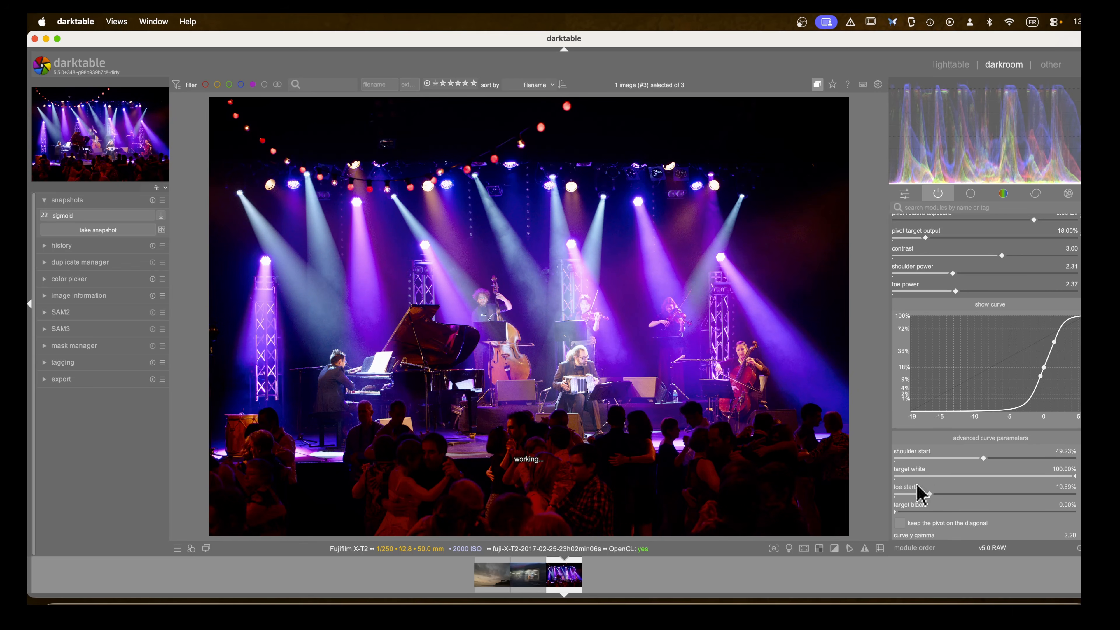
Step: Reset the AgX primaries to the smooth preset
scroll(928, 375, "up", 5)
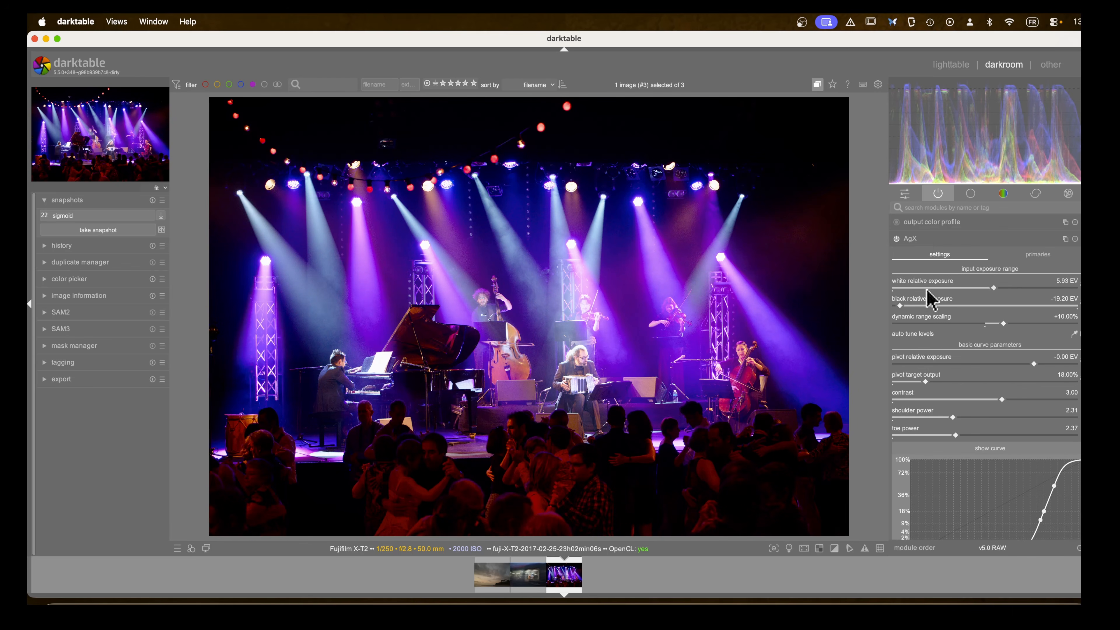
left_click(1036, 255)
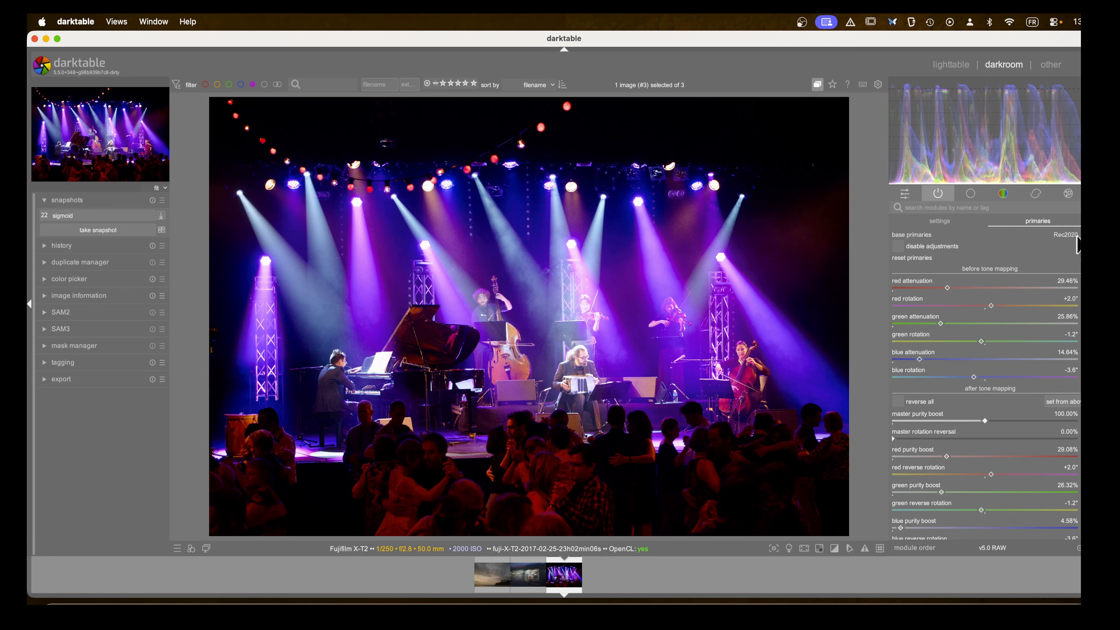
scroll(1054, 274, "up", 2)
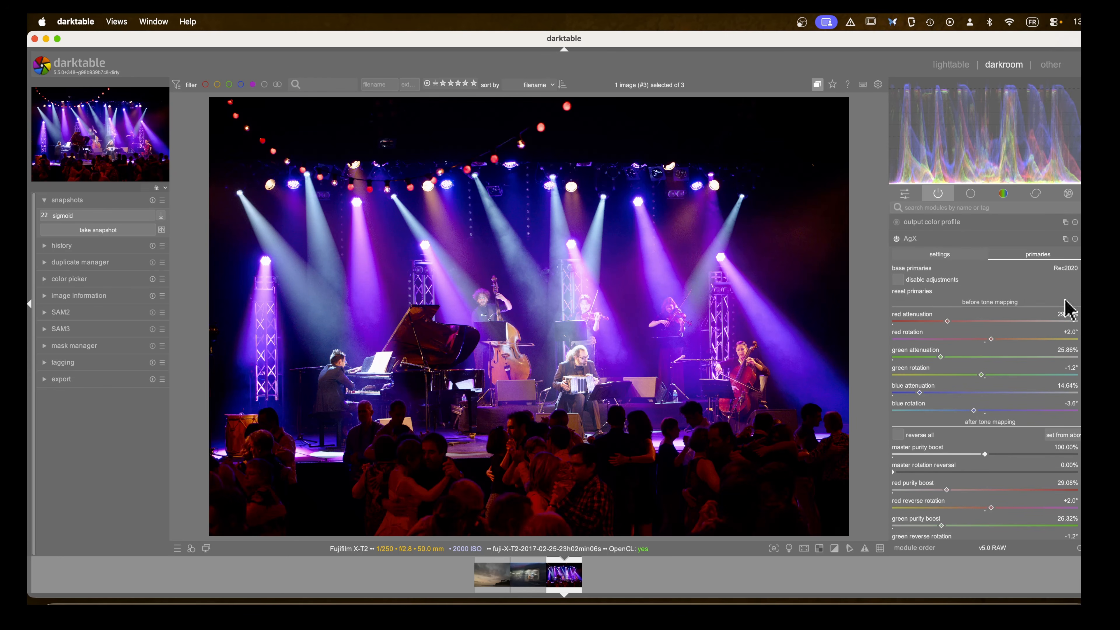
left_click(1079, 291)
left_click(1070, 310)
Step: Compare the unmodified and blender-like primaries presets with smooth, and return to the smooth preset
left_click(1077, 293)
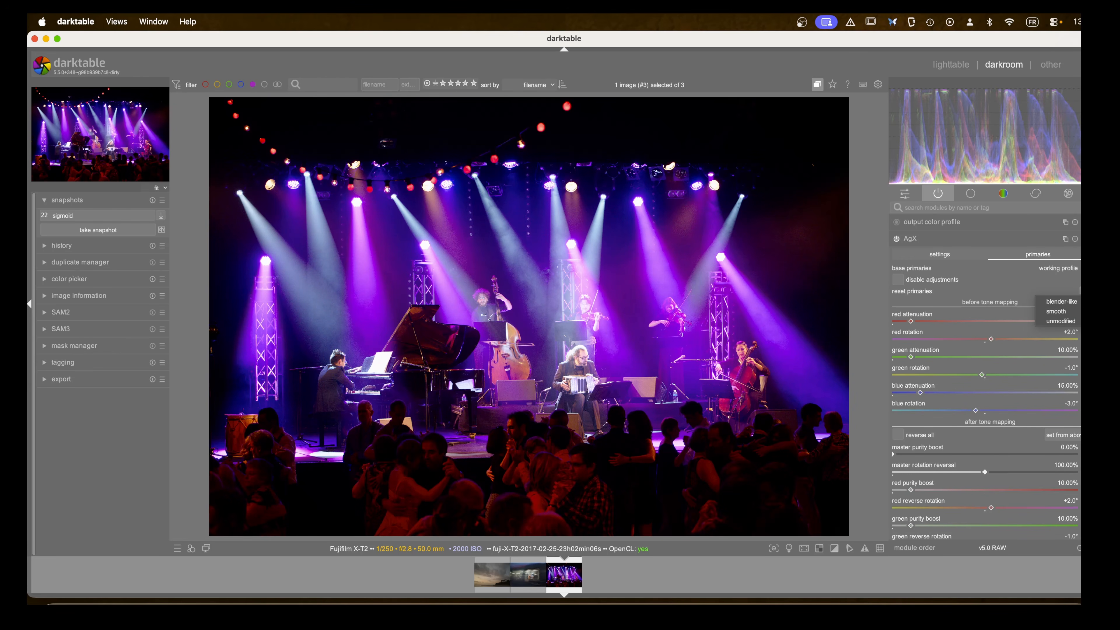
left_click(1070, 320)
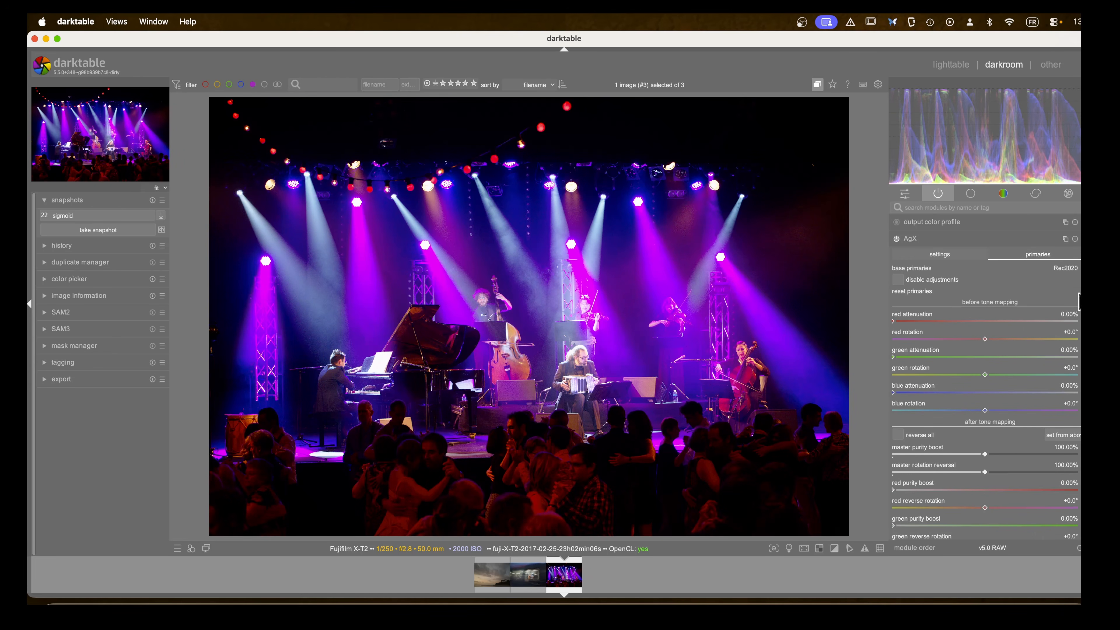
left_click(1079, 301)
left_click(1067, 318)
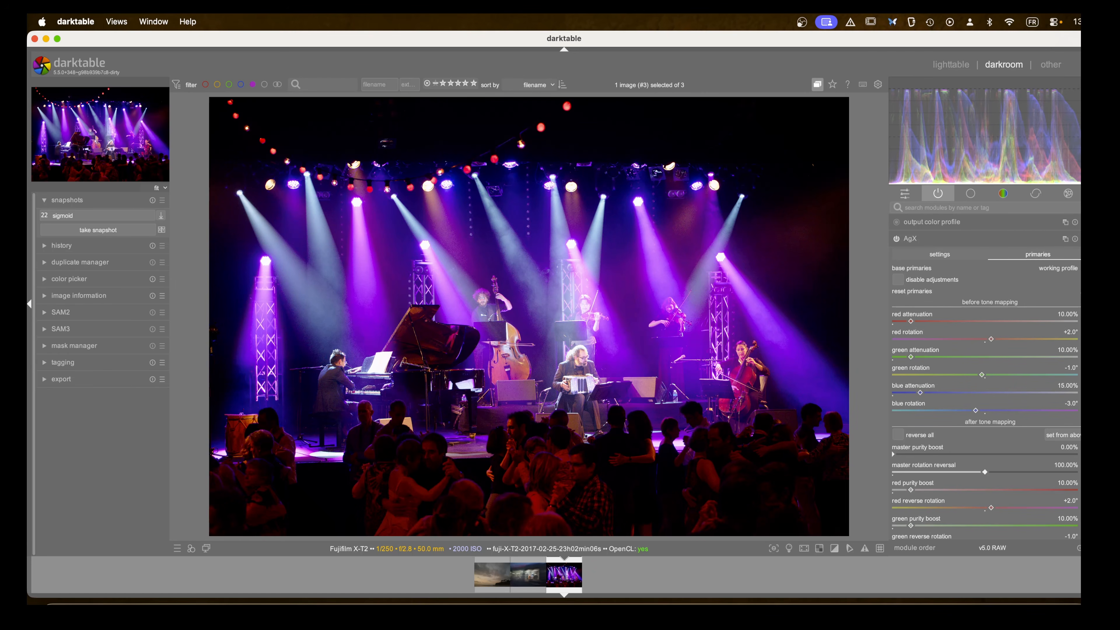
left_click(1079, 291)
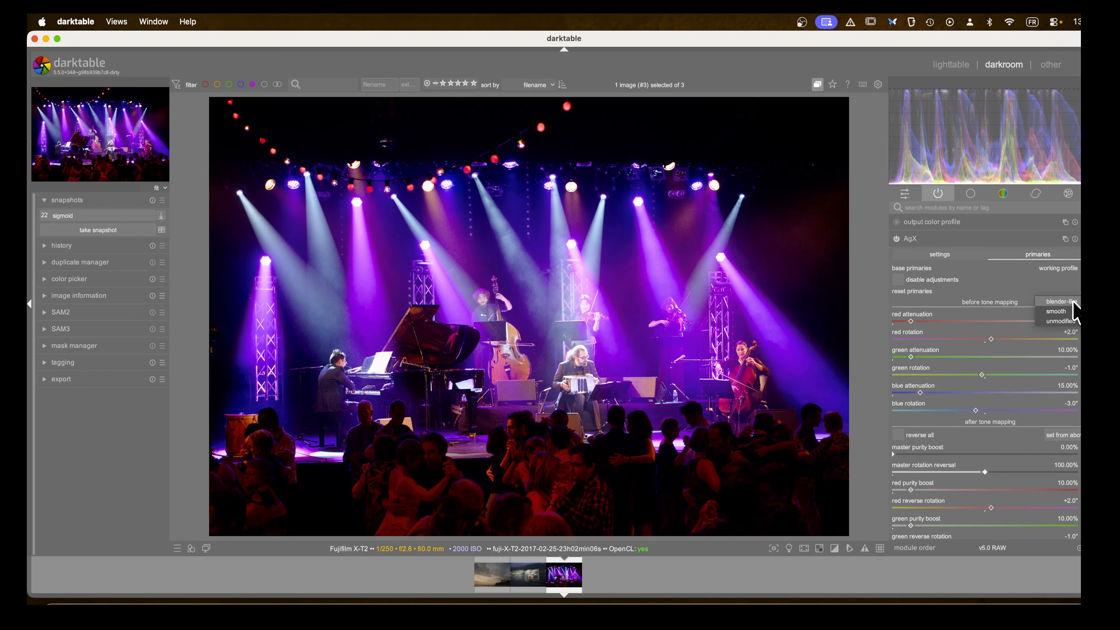
left_click(1073, 301)
left_click(1078, 295)
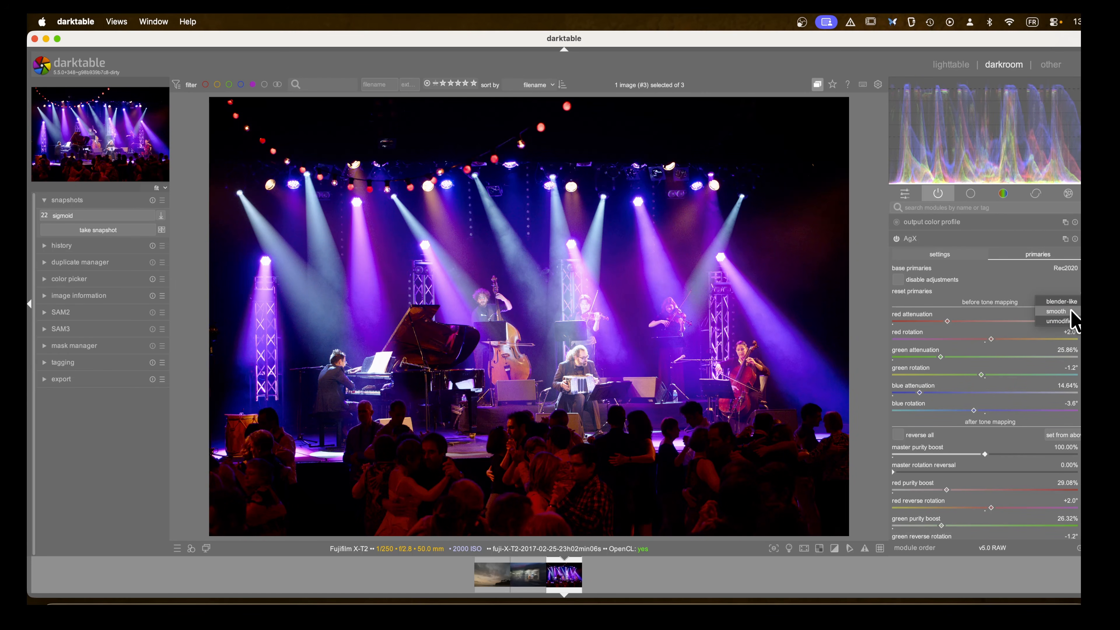
left_click(1070, 312)
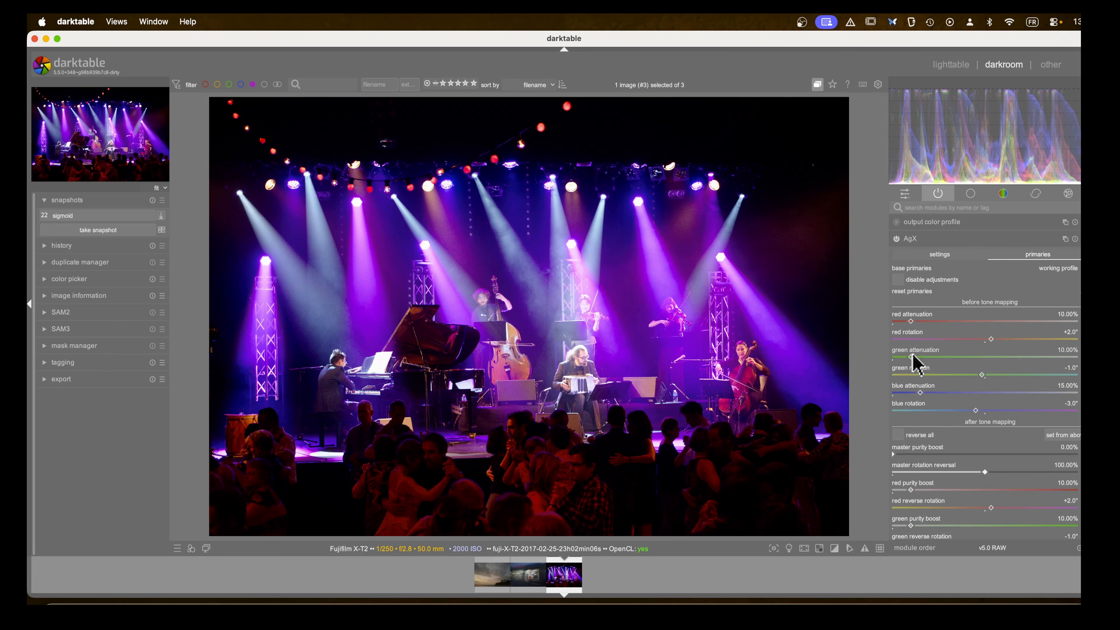
Step: In AgX's before tone mapping primaries, set red attenuation to 37.98%, green attenuation to 0% and blue attenuation to 27.82%
scroll(913, 364, "down", 1)
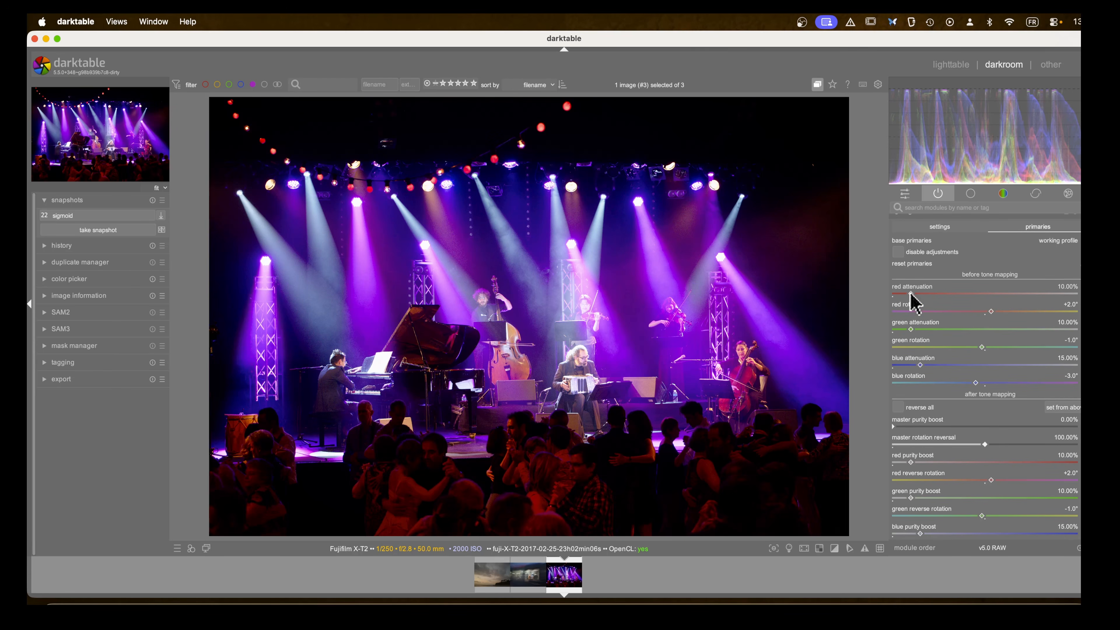
scroll(910, 294, "up", 1)
left_click_drag(911, 294, 945, 303)
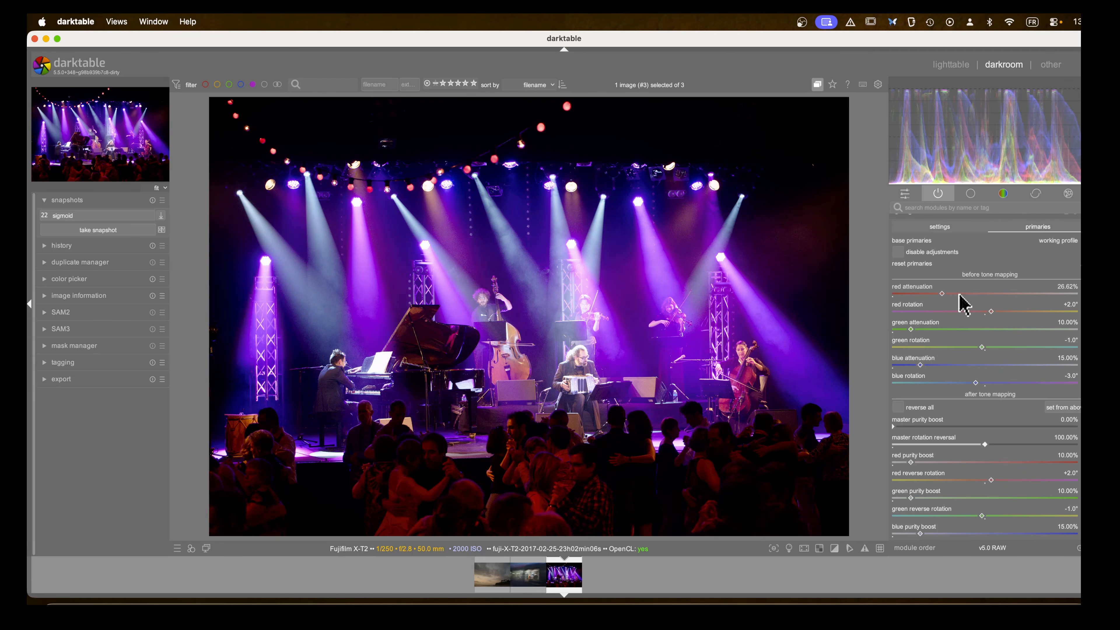
mouse_move(948, 304)
left_mouse_down()
mouse_move(988, 301)
mouse_move(907, 302)
mouse_move(990, 304)
mouse_move(952, 303)
left_mouse_up()
left_click_drag(952, 294, 890, 301)
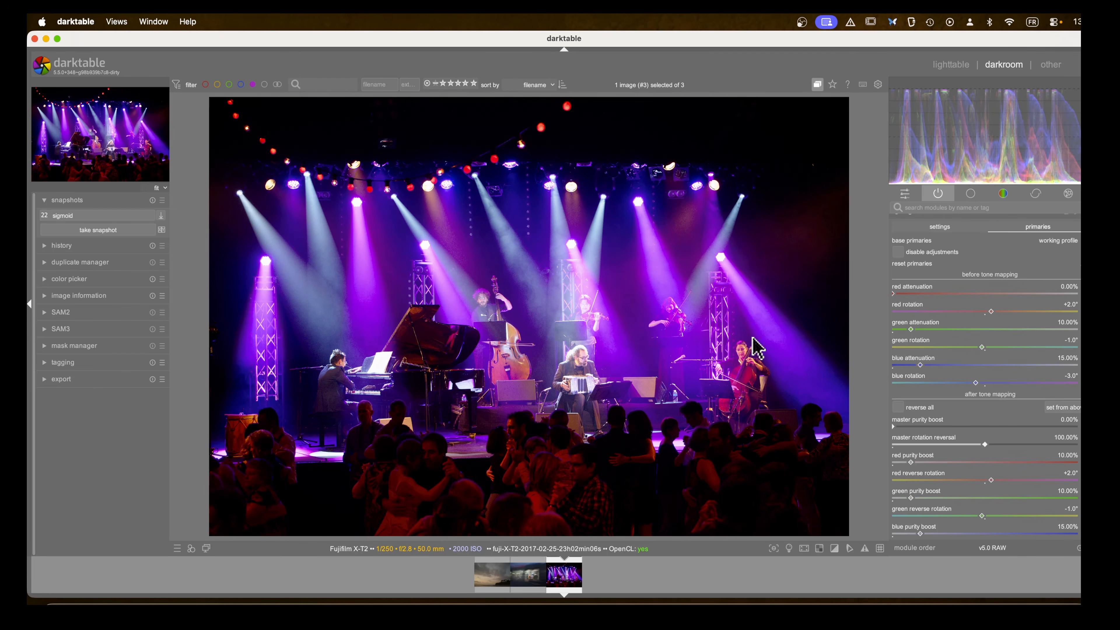
left_click_drag(896, 296, 965, 299)
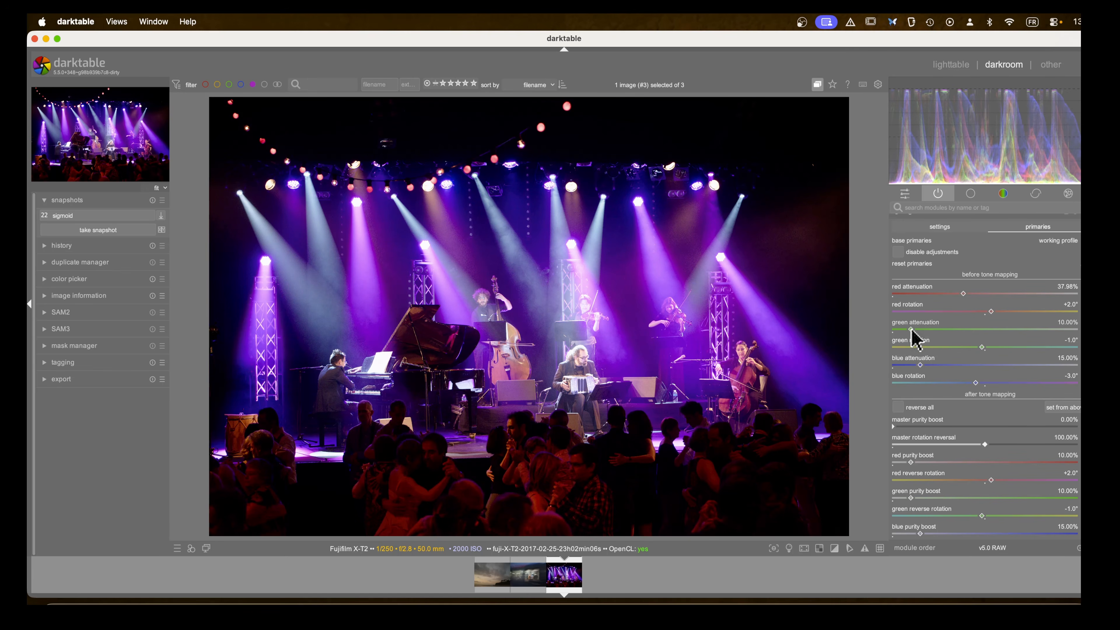
left_click_drag(911, 330, 862, 333)
left_click_drag(921, 366, 945, 367)
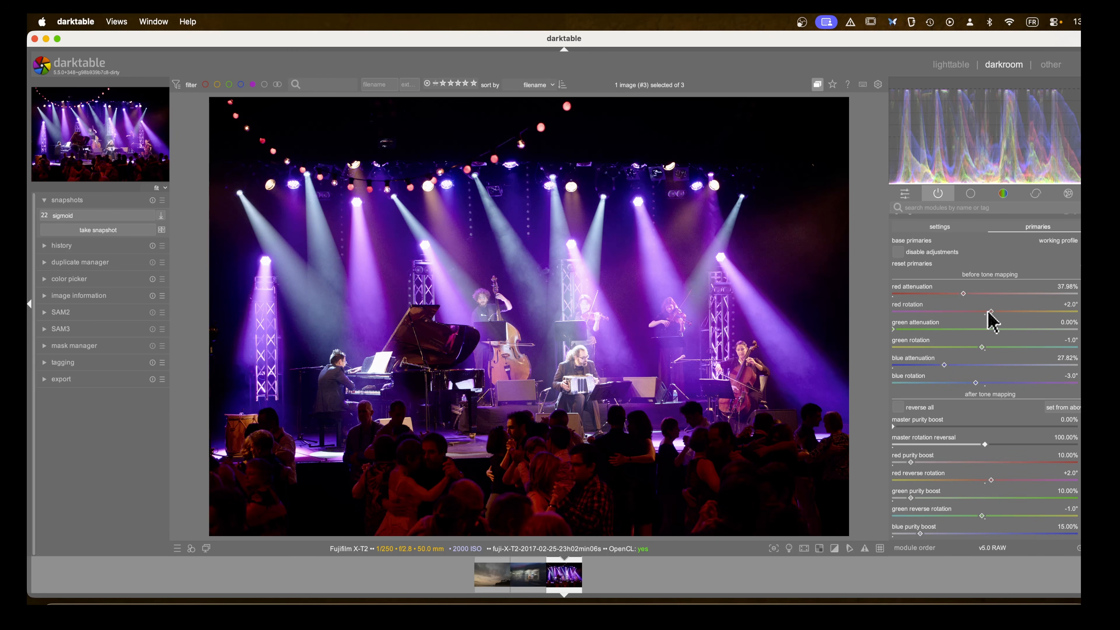
Step: In AgX's after tone mapping primaries, set master purity boost to 69.49%, red purity boost to 32.30% and blue purity boost to 23.63%
scroll(921, 393, "down", 3)
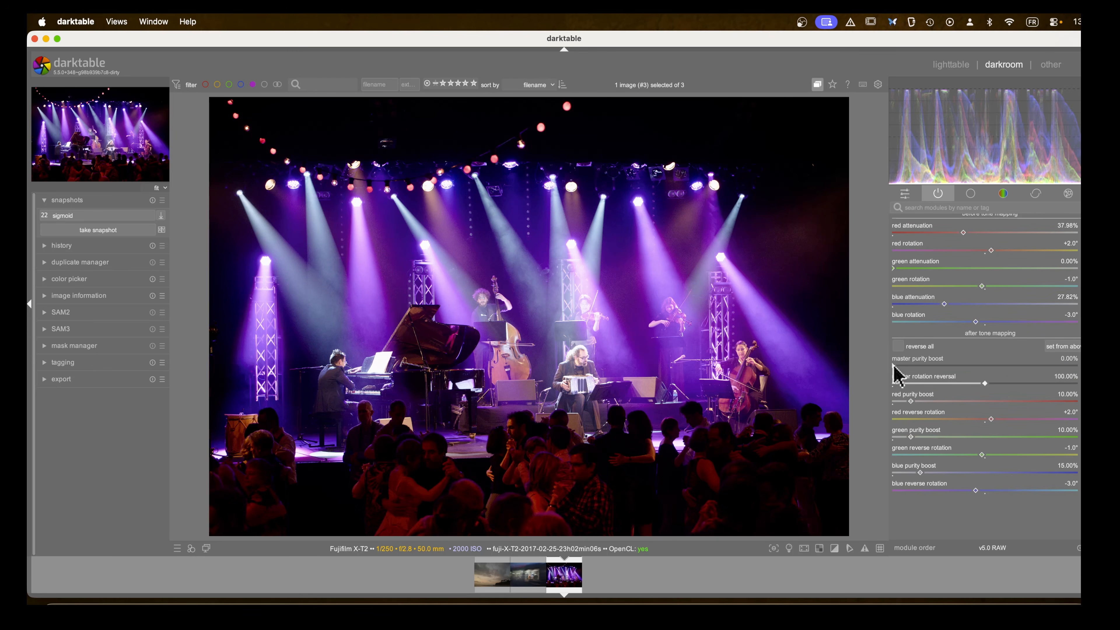
left_click_drag(895, 367, 954, 367)
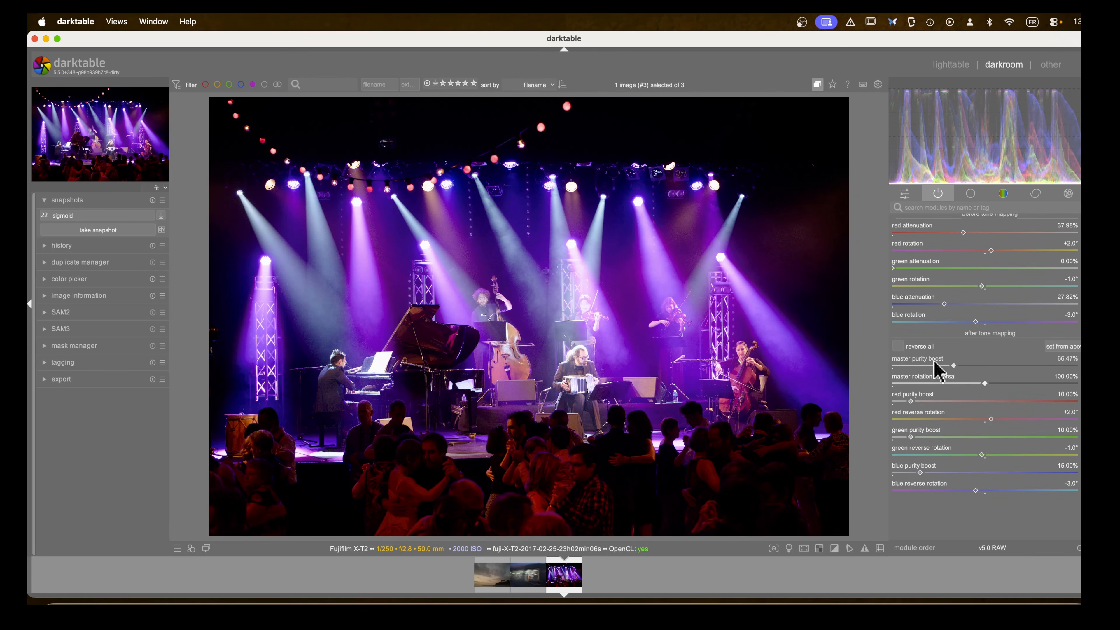
left_click(956, 367)
left_click_drag(912, 403, 953, 401)
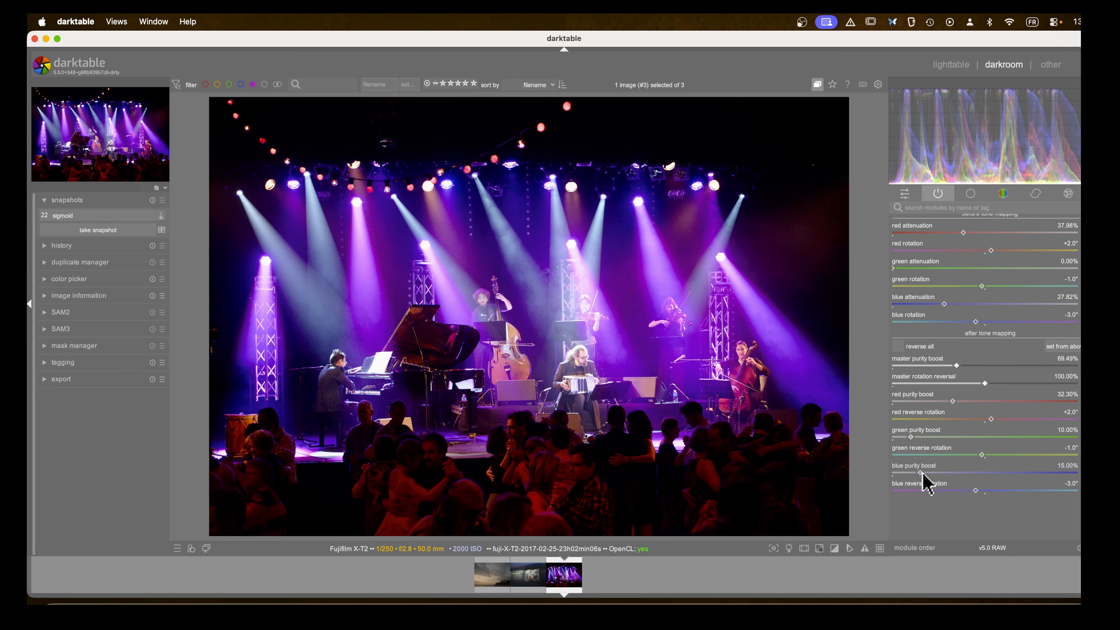
mouse_move(923, 473)
left_mouse_down()
mouse_move(885, 475)
mouse_move(1028, 476)
mouse_move(873, 473)
mouse_move(936, 474)
left_mouse_up()
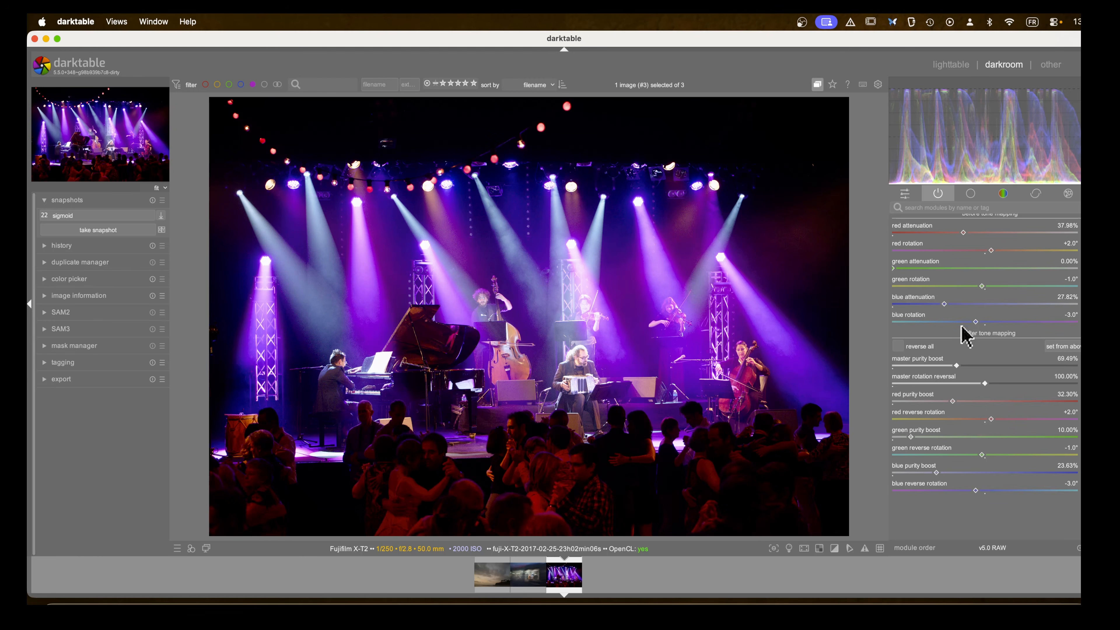
Step: Set AgX's blue rotation to -2.1° and blue reverse rotation to +0.1°, and collapse the module
mouse_move(976, 322)
left_mouse_down()
mouse_move(950, 323)
mouse_move(1010, 325)
mouse_move(950, 326)
mouse_move(980, 326)
mouse_move(959, 325)
mouse_move(981, 338)
left_mouse_up()
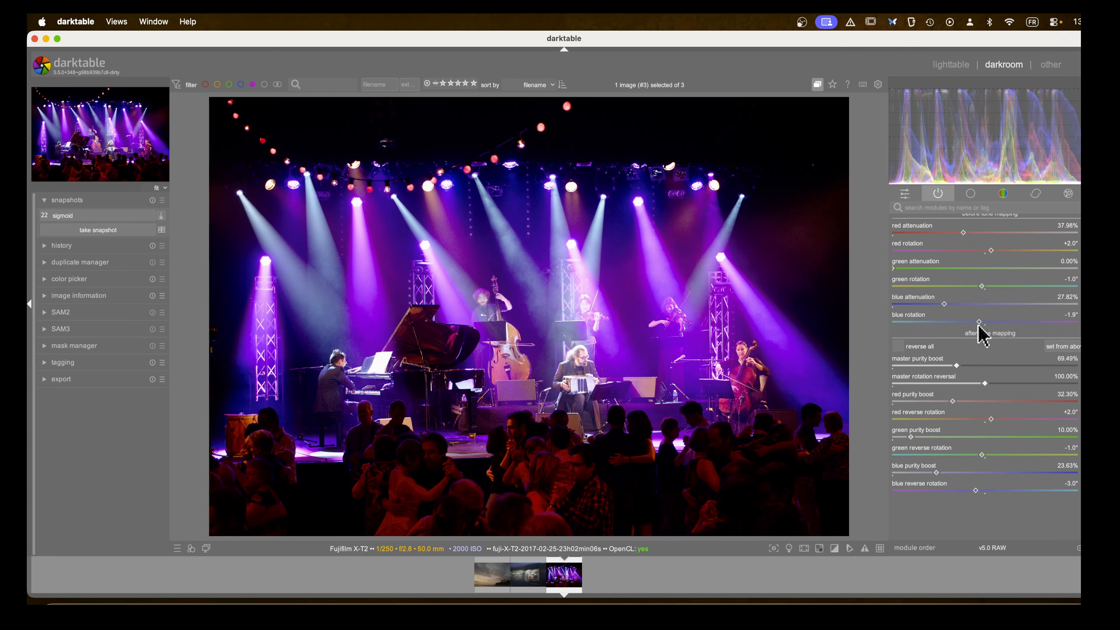
left_click_drag(975, 491, 987, 493)
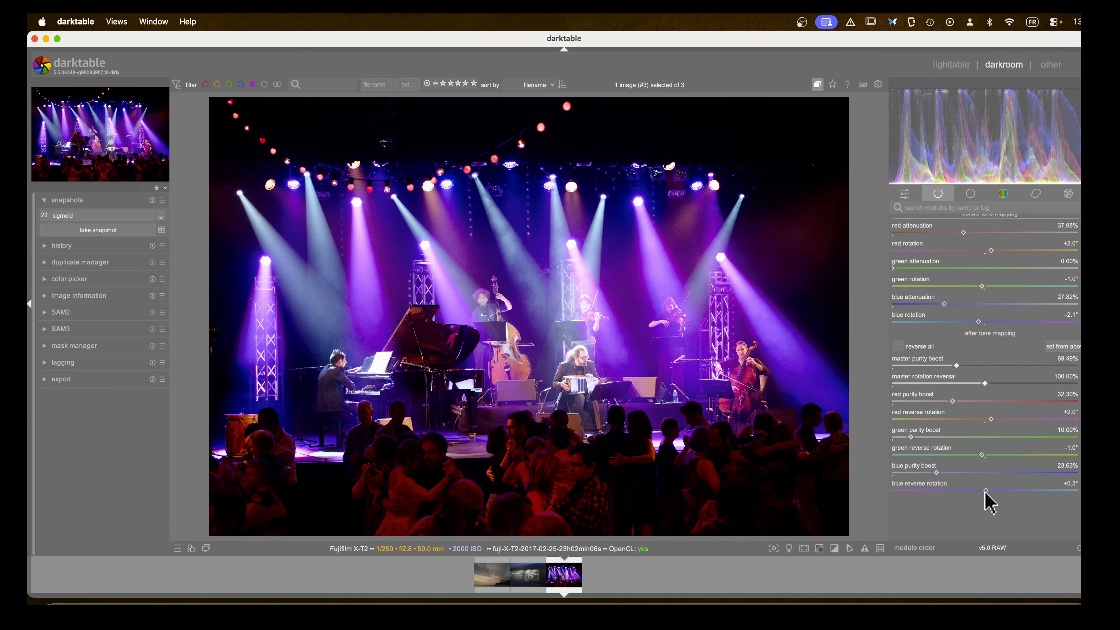
scroll(968, 261, "up", 3)
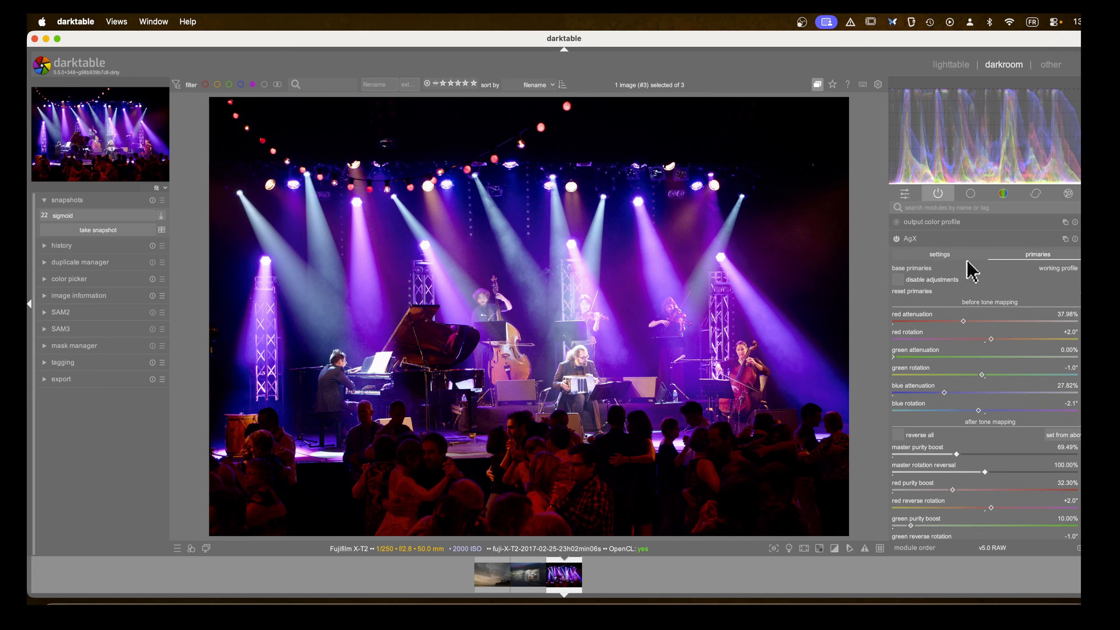
left_click(926, 240)
Step: Take a snapshot of the AgX edit, reset AgX to its defaults and compare both versions with the split view
mouse_move(1009, 328)
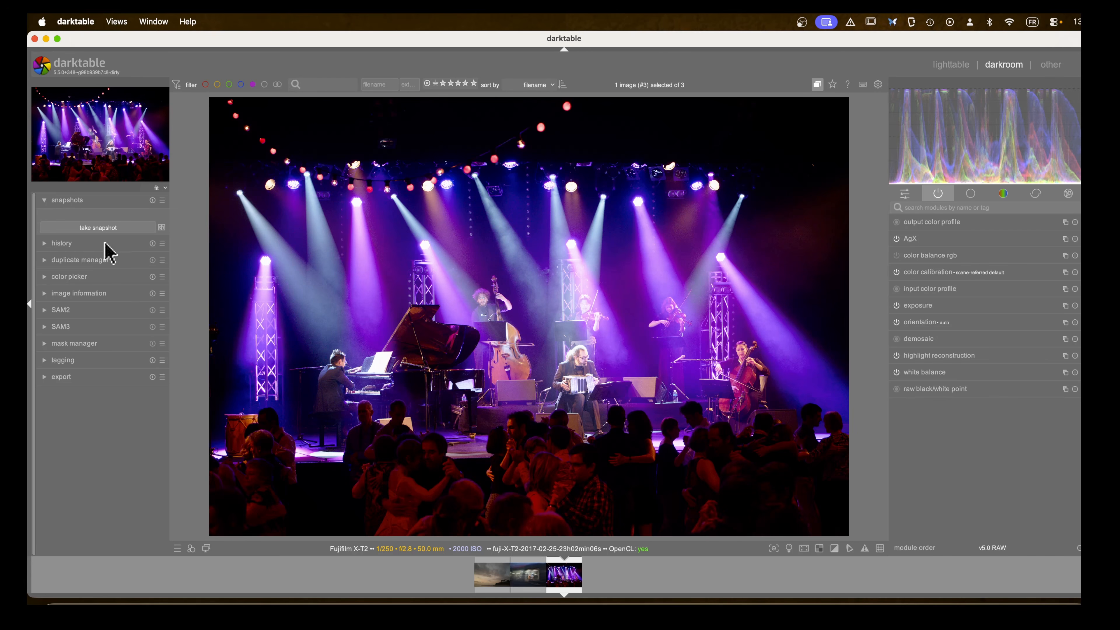
left_click(106, 228)
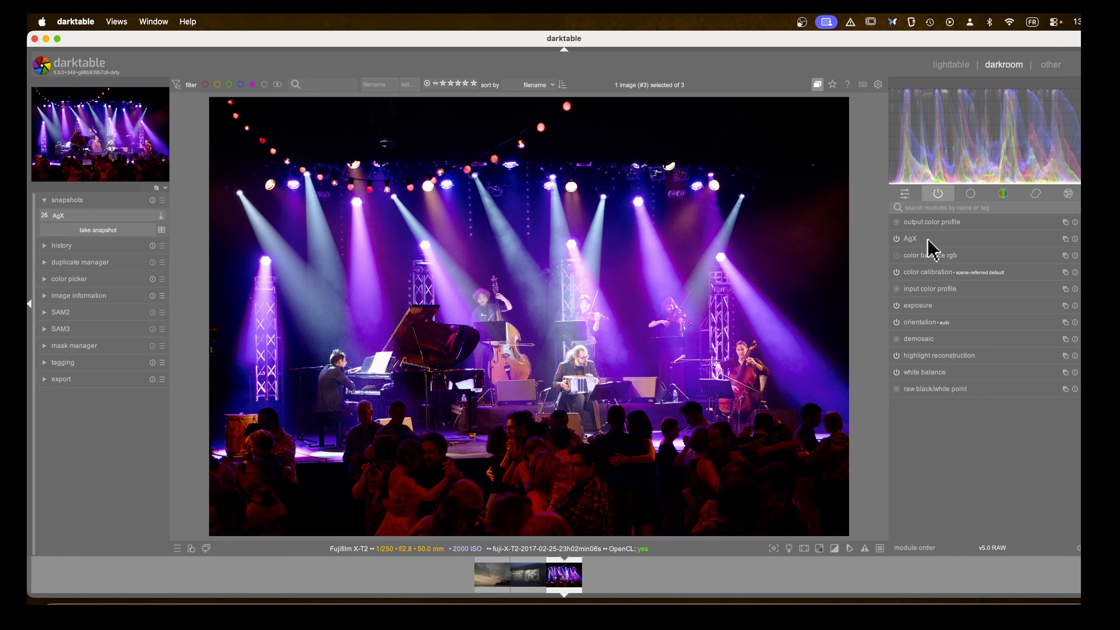
left_click(1075, 238)
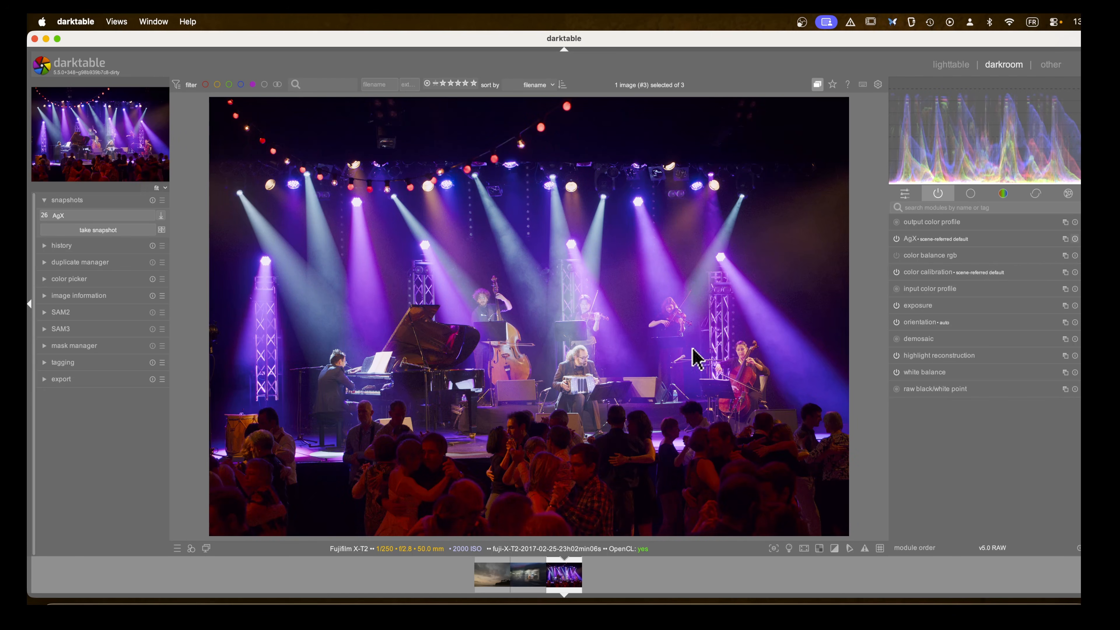
left_click(89, 216)
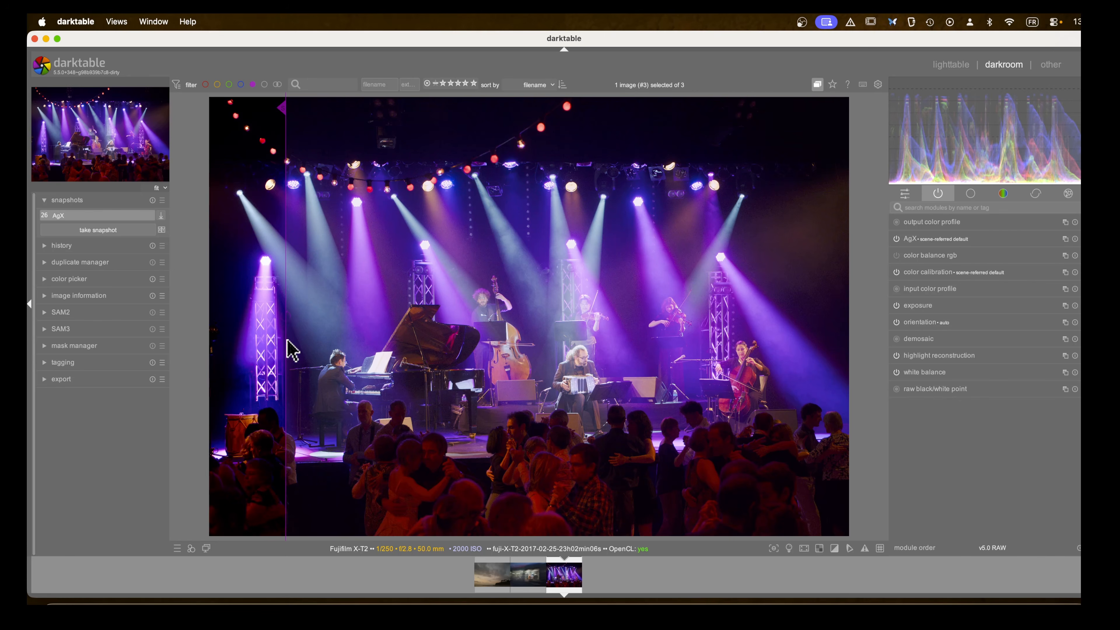
mouse_move(270, 351)
left_mouse_down()
mouse_move(858, 345)
mouse_move(353, 346)
mouse_move(845, 340)
mouse_move(445, 350)
mouse_move(852, 328)
mouse_move(351, 340)
mouse_move(778, 345)
mouse_move(350, 327)
mouse_move(704, 342)
mouse_move(588, 333)
mouse_move(775, 334)
mouse_move(437, 320)
mouse_move(535, 326)
mouse_move(450, 305)
mouse_move(743, 313)
mouse_move(726, 311)
left_mouse_up()
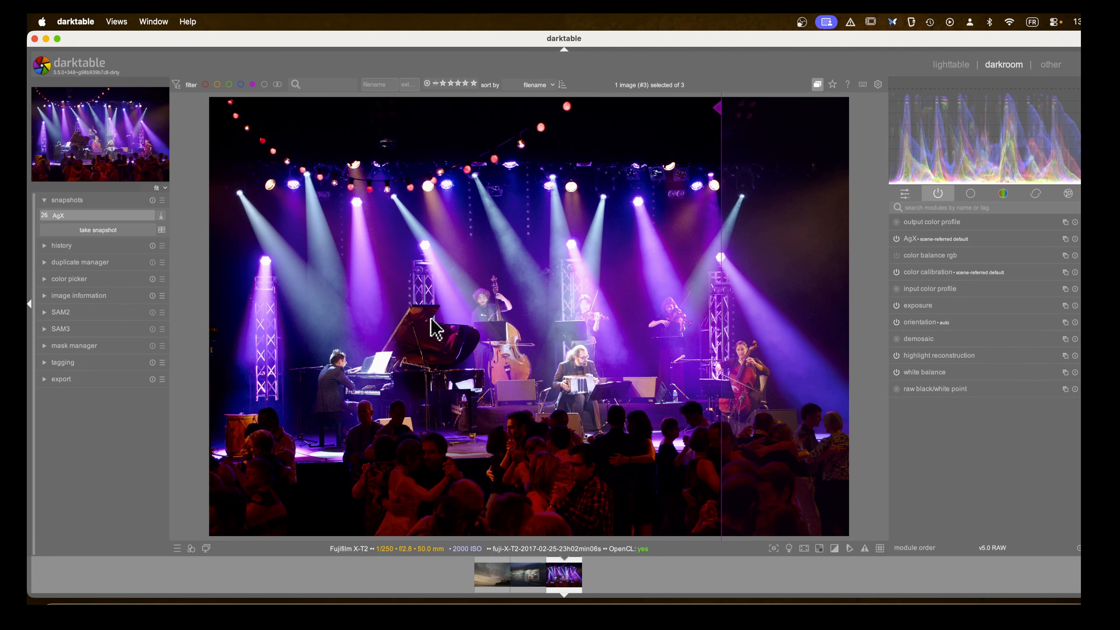
Step: Restore the edit history stored in the AgX snapshot and clear the snapshot list
left_click(161, 216)
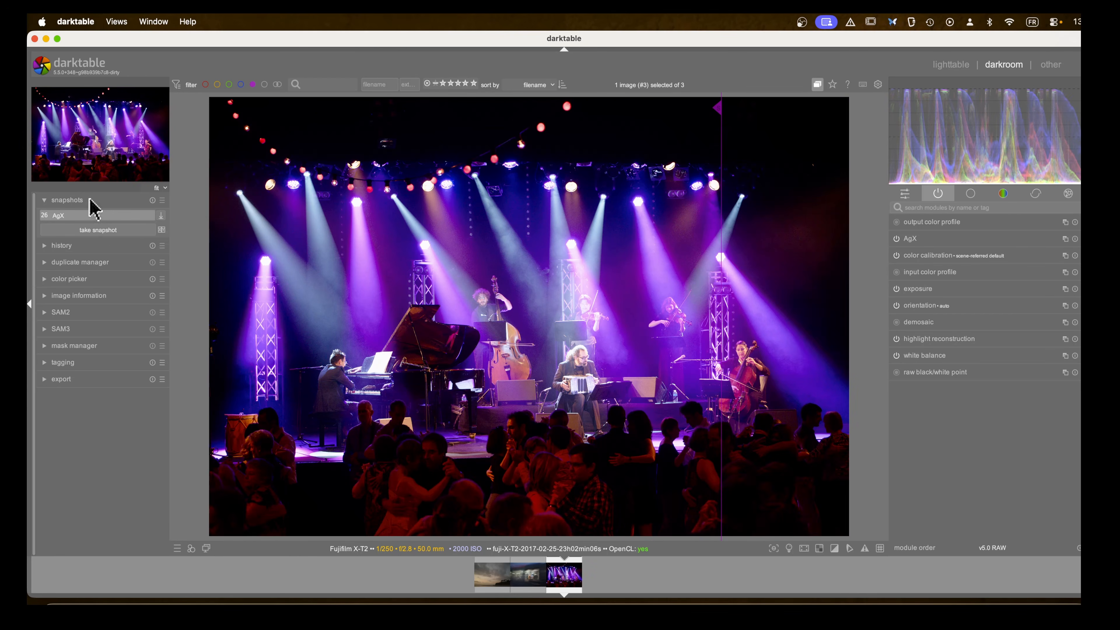
left_click(152, 200)
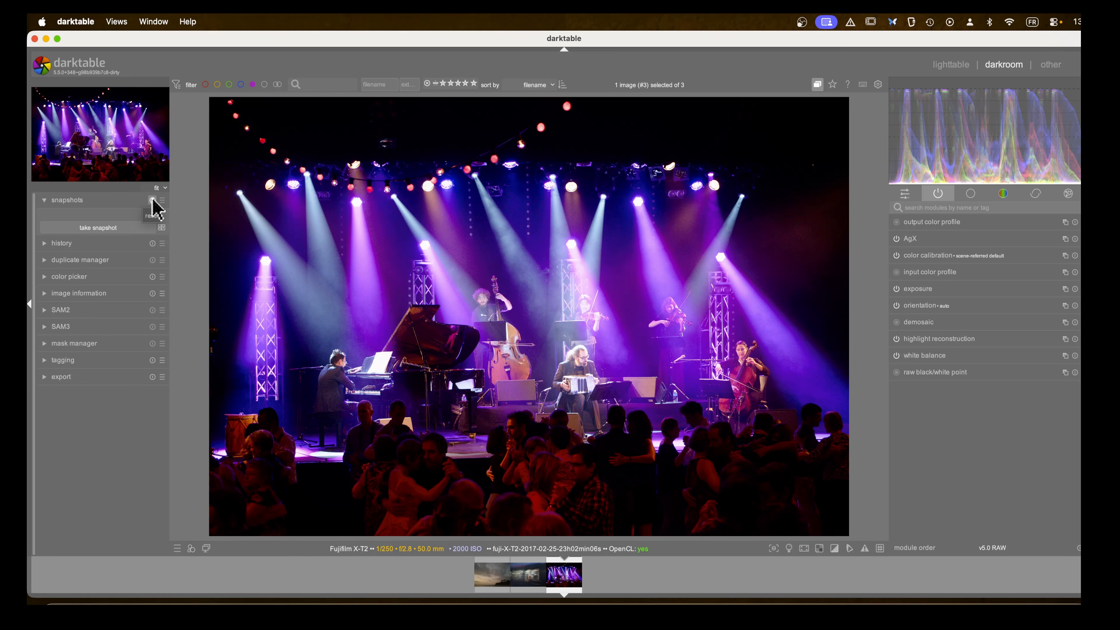
left_click(73, 200)
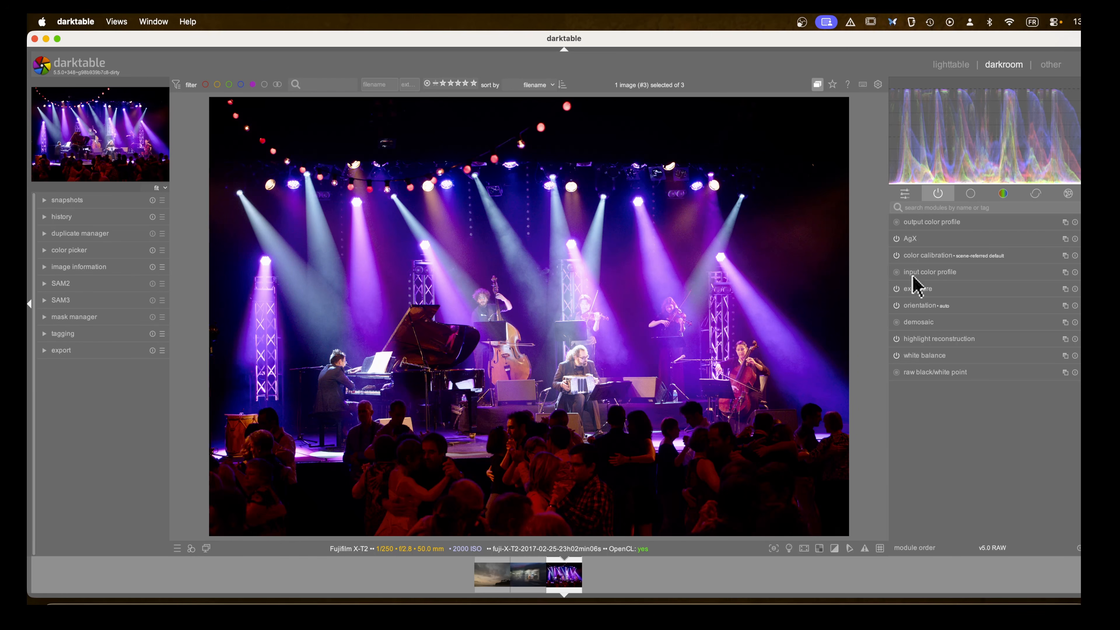
Step: In color balance rgb's perceptual brilliance grading, set highlights to +12.39%, mid-tones to -5.74% and shadows to -8.16%
left_click(920, 256)
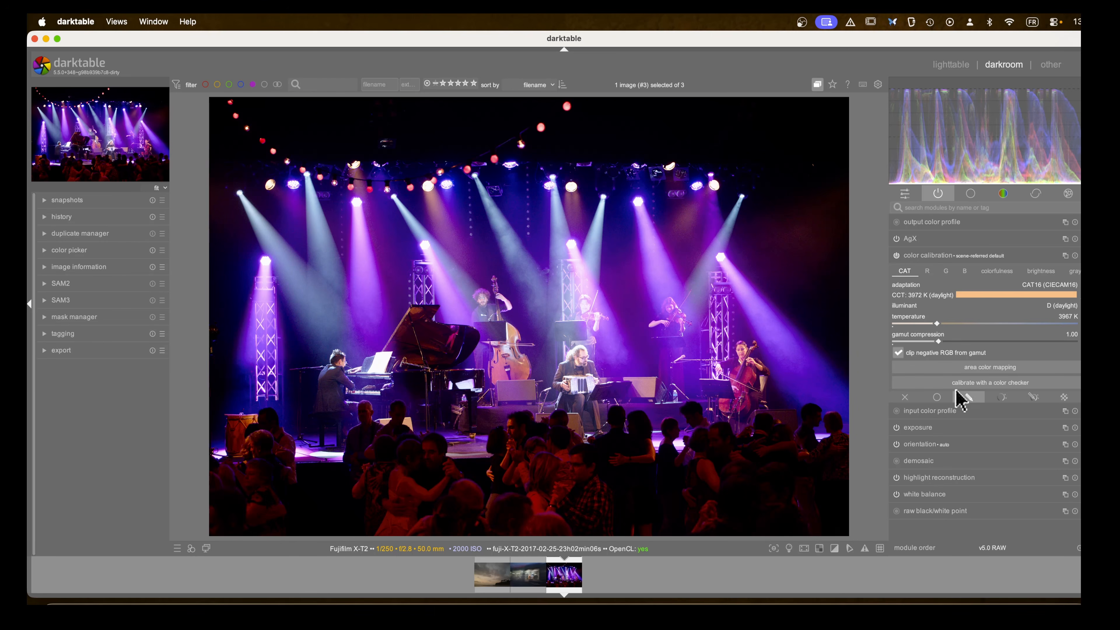
left_click(921, 257)
left_click(1002, 194)
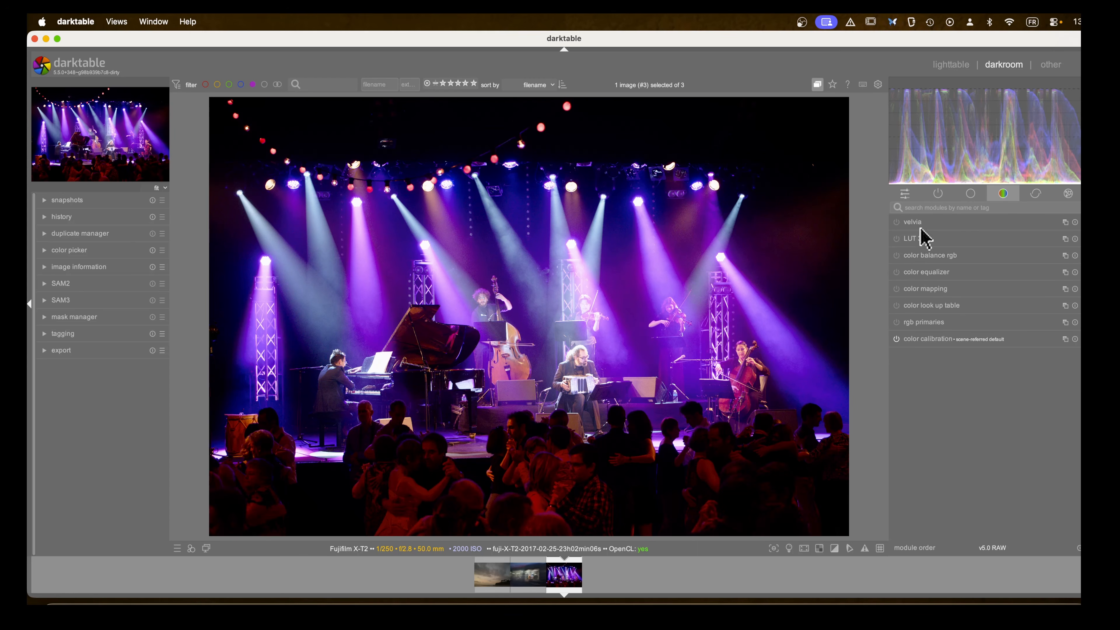
left_click(923, 260)
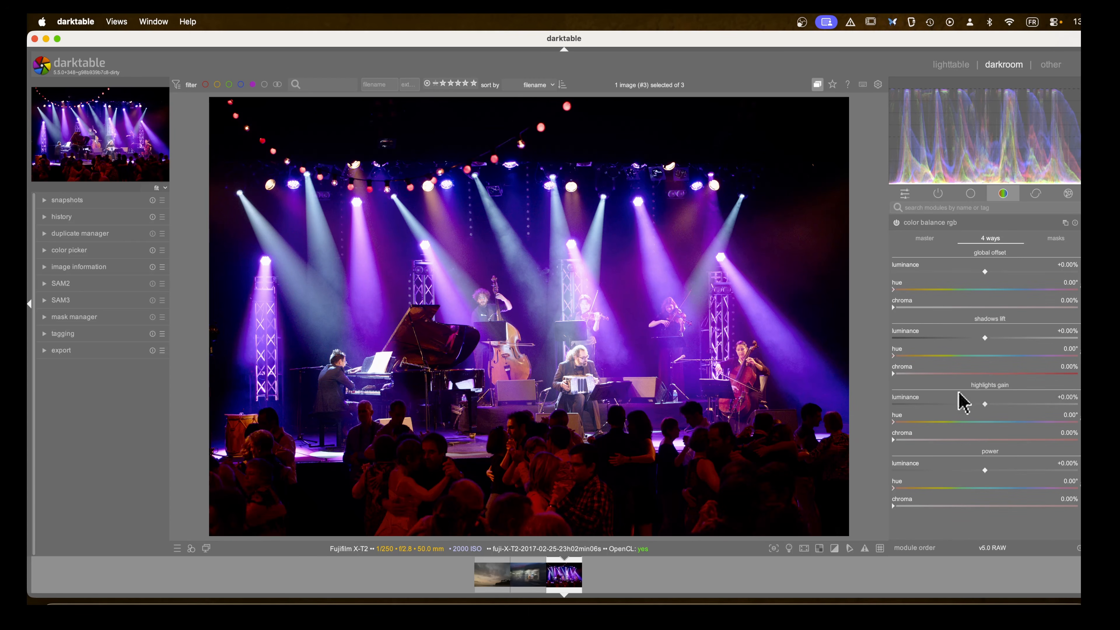
left_click(922, 239)
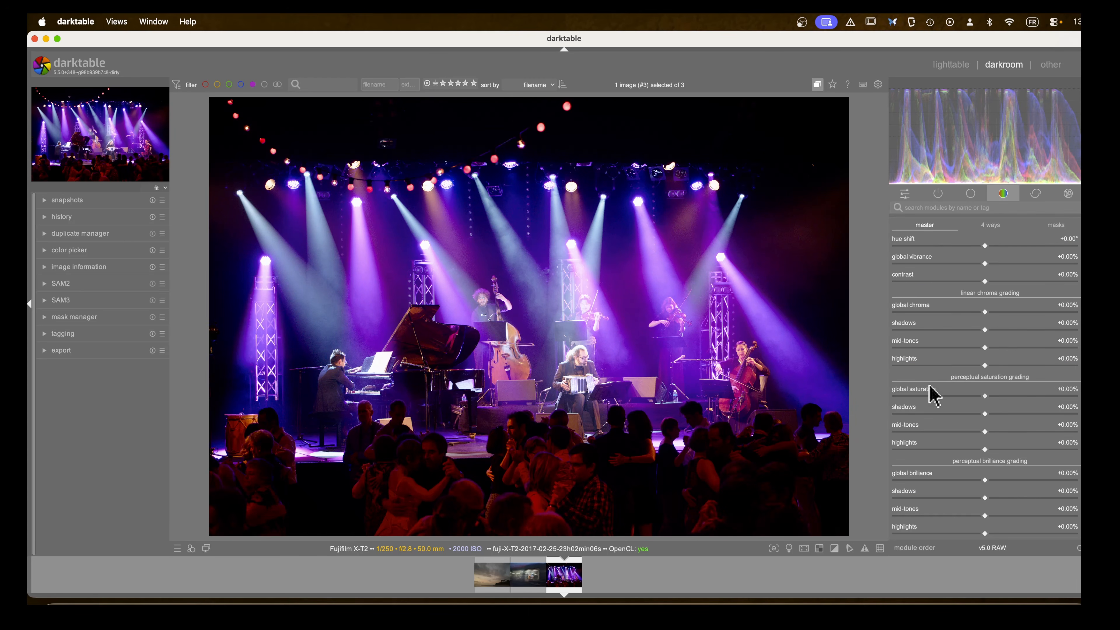
scroll(930, 392, "down", 4)
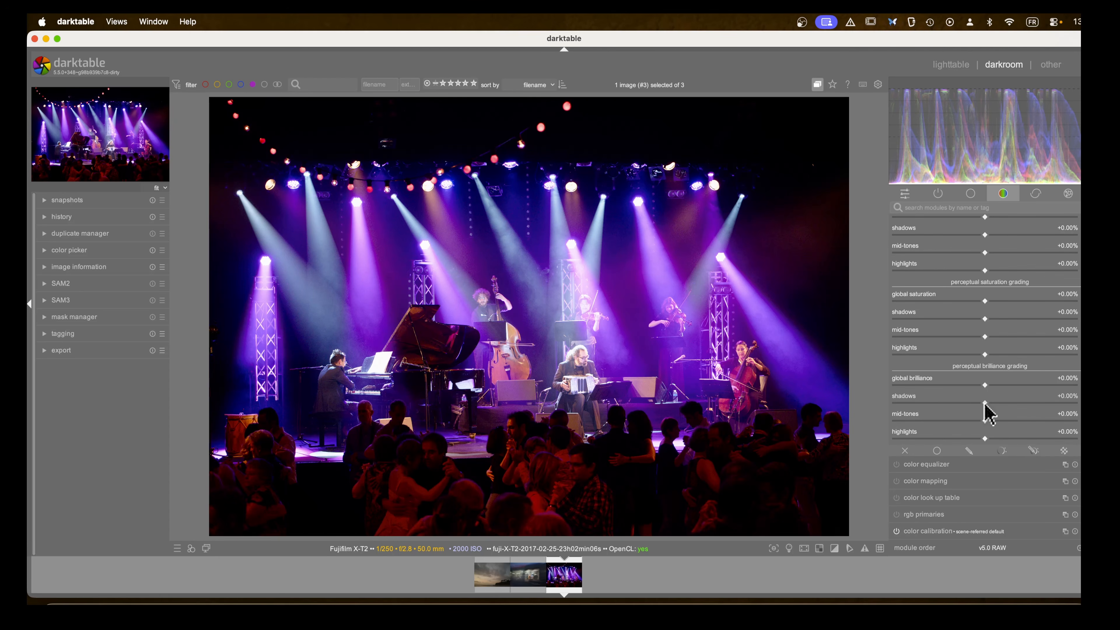
left_click(988, 438)
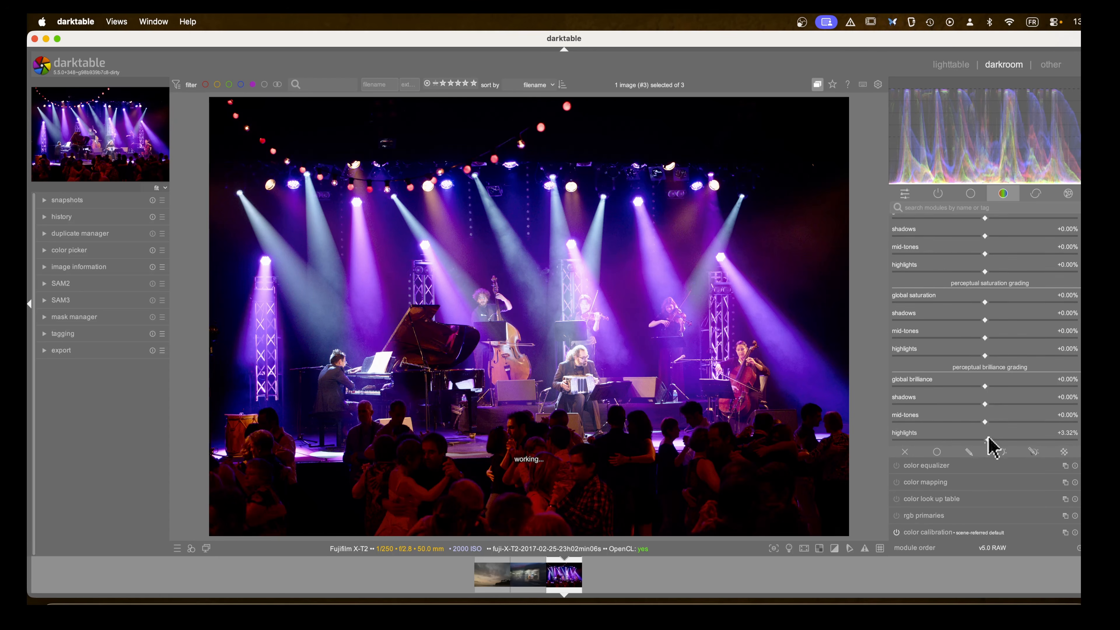
left_click_drag(988, 439, 997, 441)
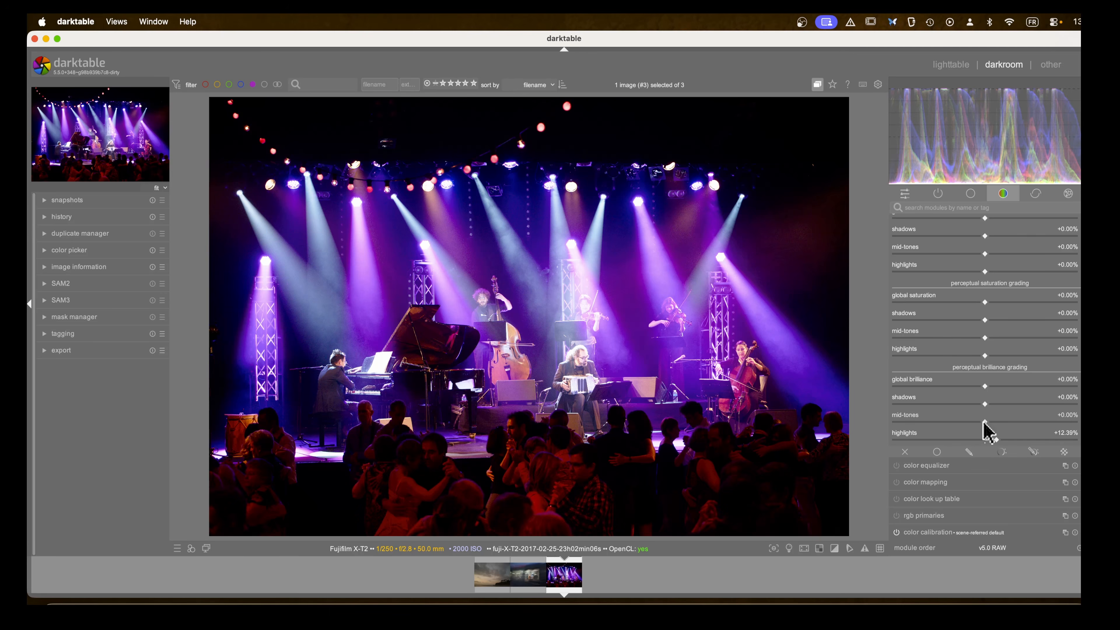
mouse_move(985, 423)
left_mouse_down()
mouse_move(973, 422)
mouse_move(985, 422)
mouse_move(975, 403)
left_mouse_up()
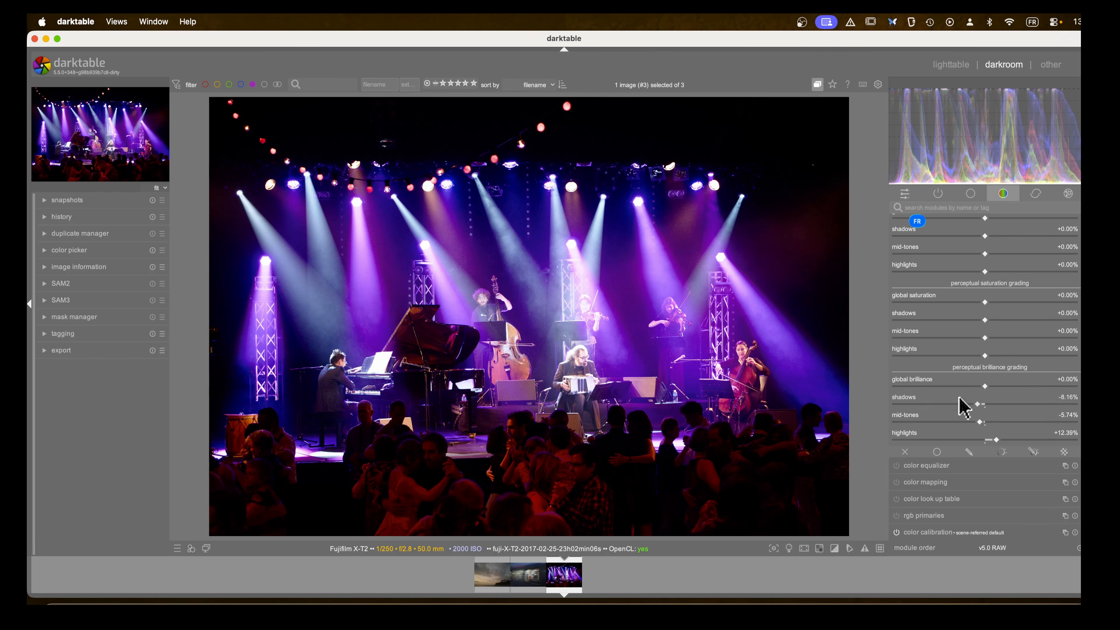
Step: In color balance rgb's perceptual saturation grading, set highlights to +56.50%, mid-tones to -8.78% and shadows to -39.58%
mouse_move(985, 358)
left_mouse_down()
mouse_move(1076, 357)
mouse_move(1056, 358)
left_mouse_up()
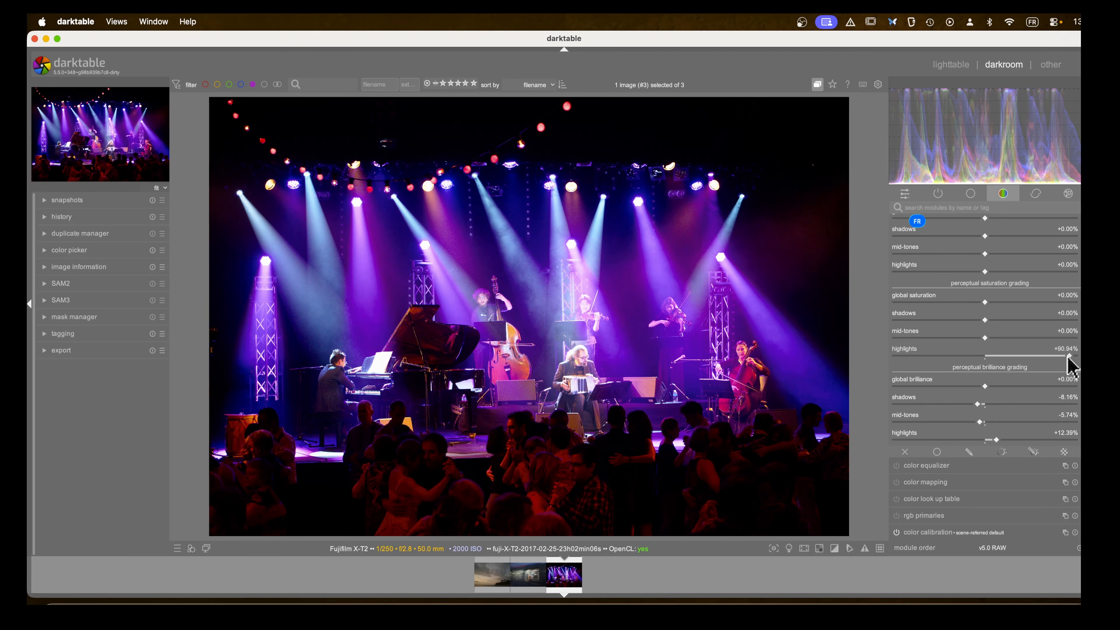
mouse_move(1072, 364)
left_mouse_down()
mouse_move(1002, 360)
mouse_move(1038, 360)
mouse_move(960, 338)
mouse_move(1012, 342)
mouse_move(976, 341)
mouse_move(963, 321)
mouse_move(977, 320)
mouse_move(919, 321)
mouse_move(962, 321)
mouse_move(933, 321)
mouse_move(948, 321)
left_mouse_up()
scroll(943, 272, "up", 3)
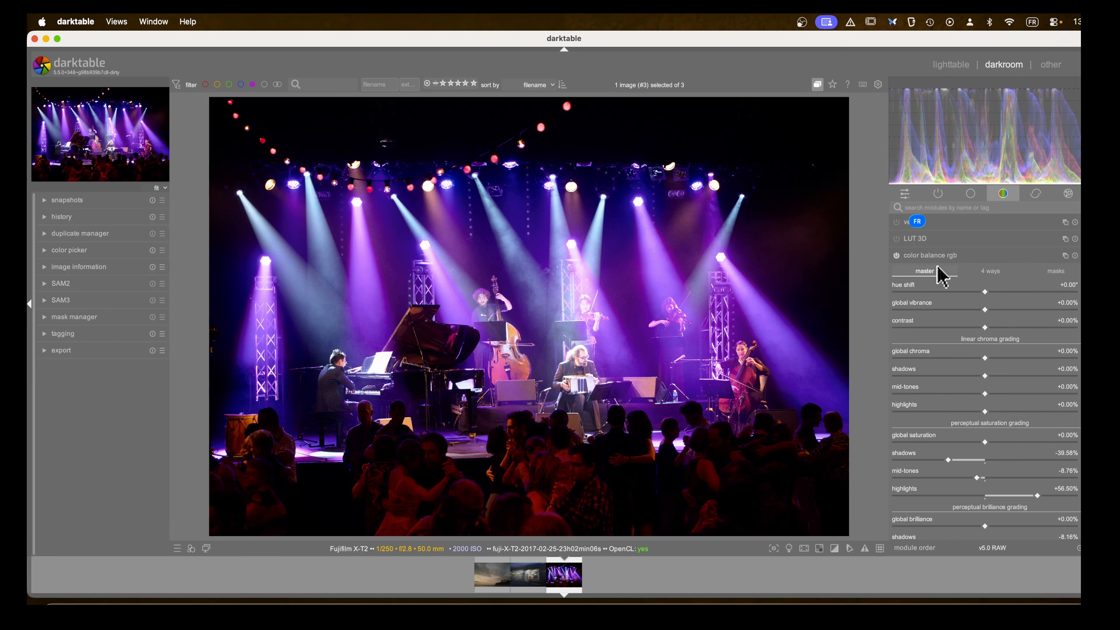
left_click(923, 255)
Step: Reopen AgX's settings and raise the look saturation to 116.92%
left_click(938, 194)
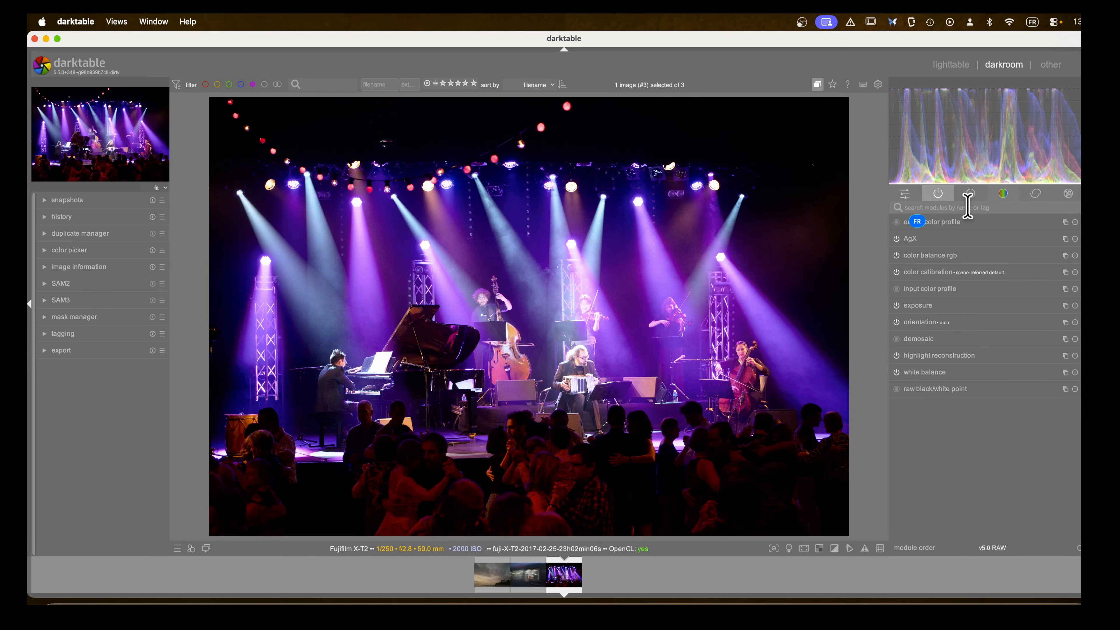
left_click(918, 245)
scroll(949, 360, "down", 5)
scroll(948, 360, "up", 3)
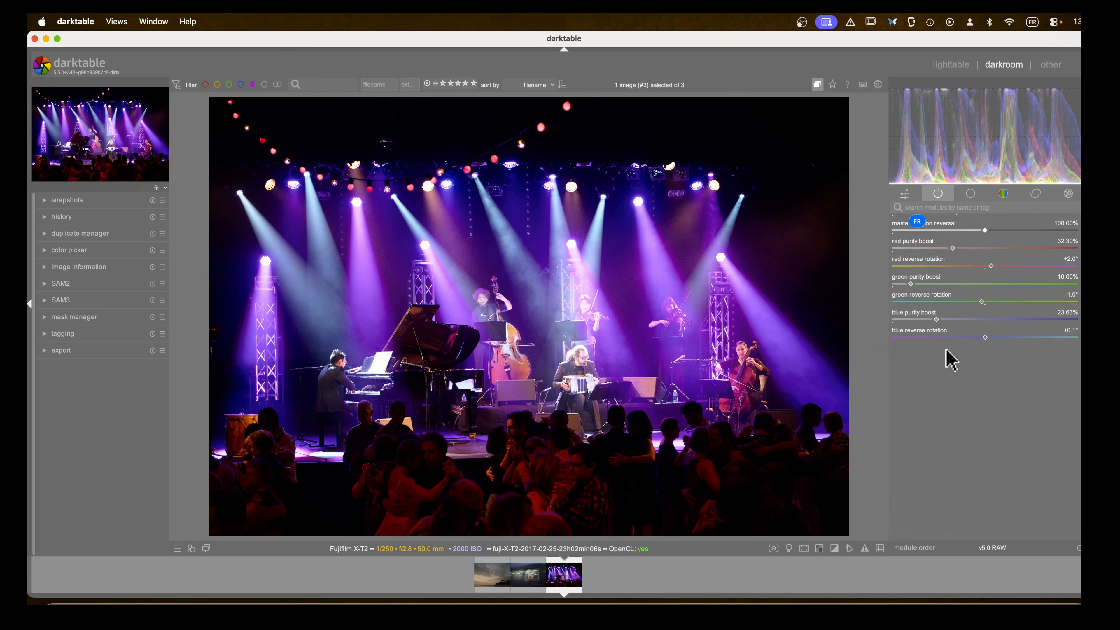
left_click(929, 255)
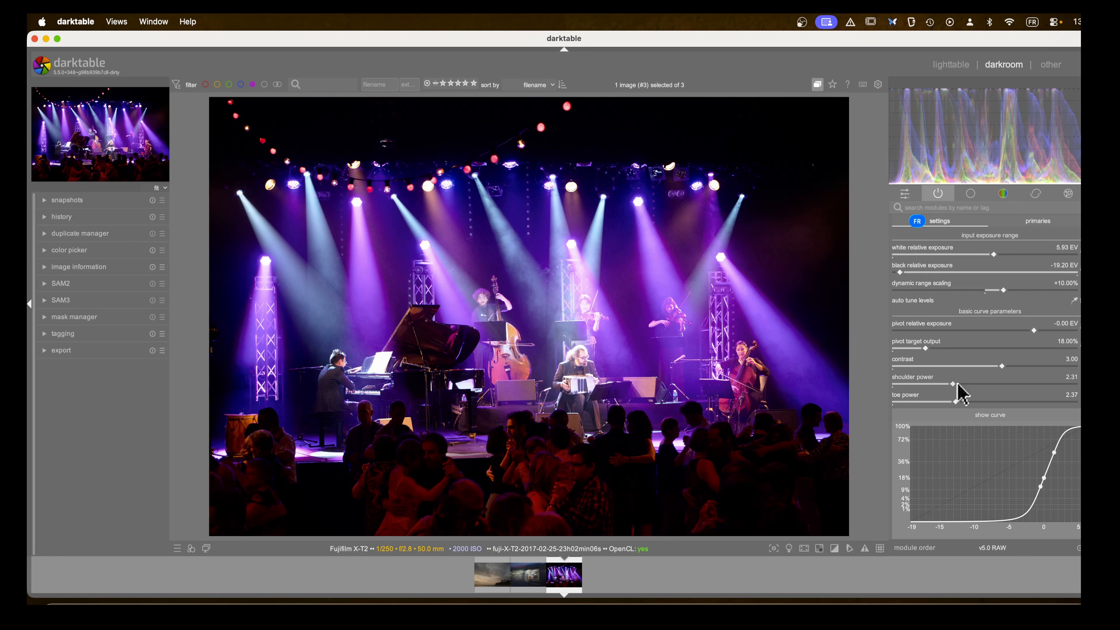
scroll(960, 389, "down", 5)
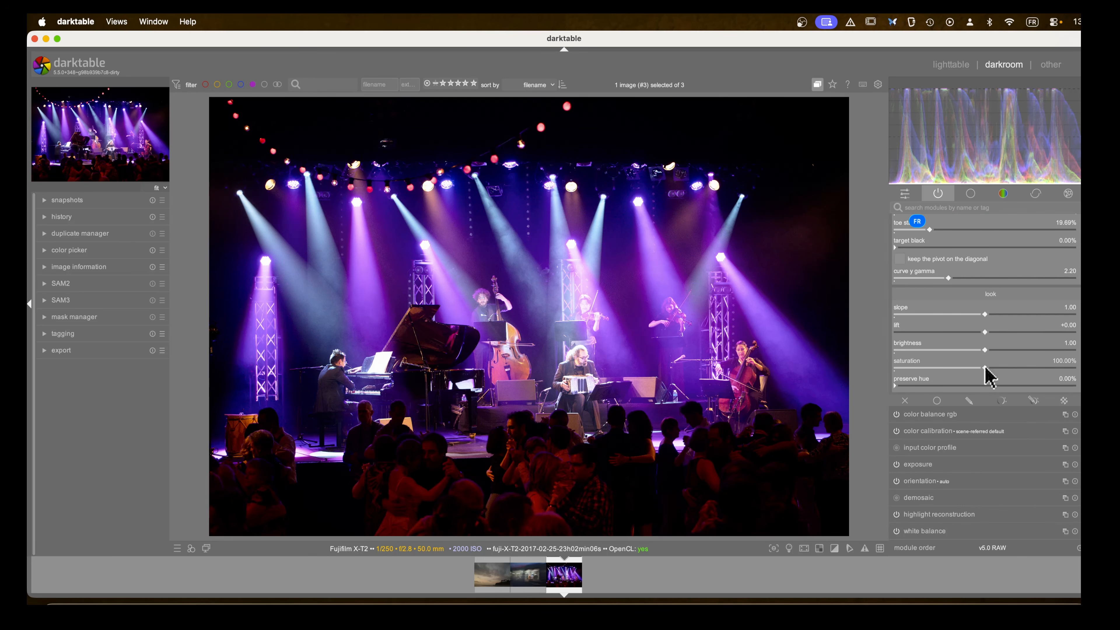
mouse_move(985, 367)
left_mouse_down()
mouse_move(1044, 368)
mouse_move(975, 369)
mouse_move(1001, 369)
left_mouse_up()
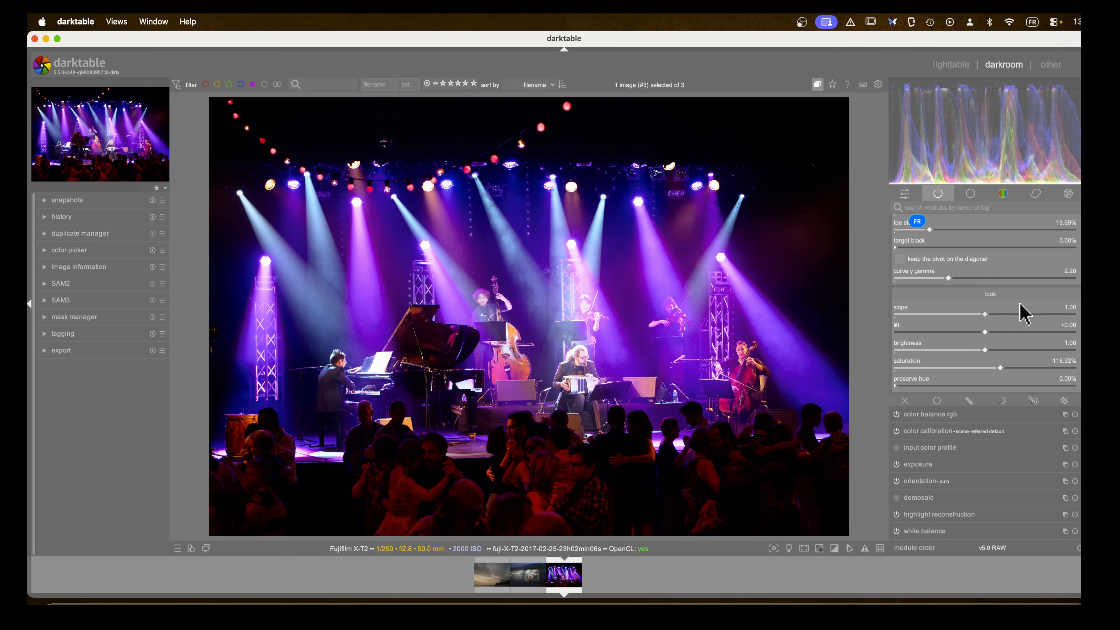
Step: Collapse AgX and enable local contrast, switching it off and on to compare the effect
scroll(1012, 313, "up", 10)
left_click(915, 239)
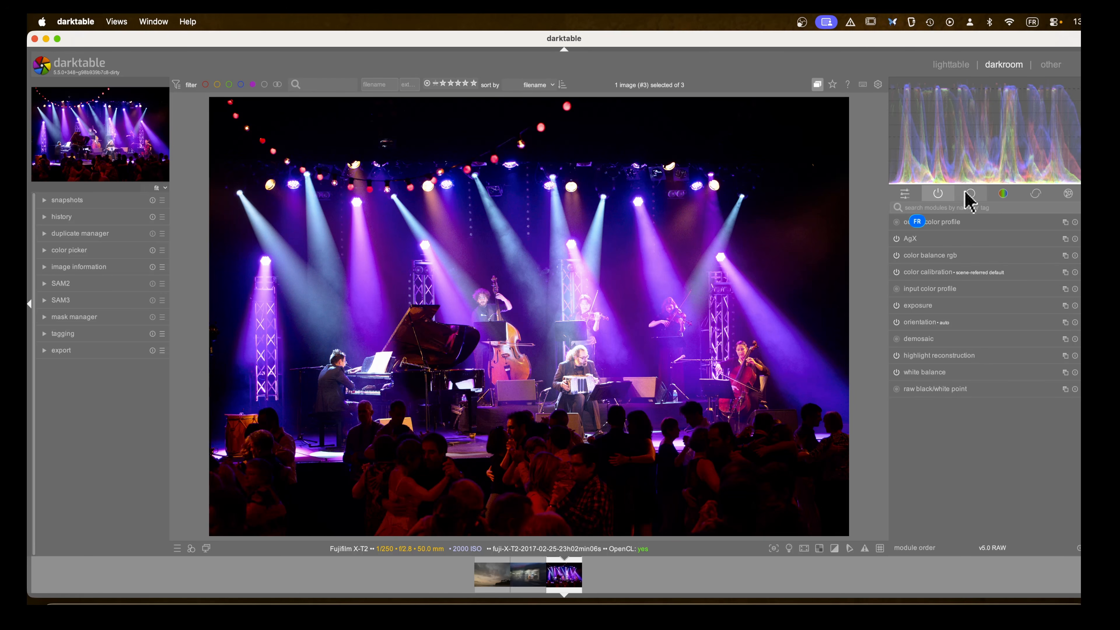
left_click(972, 196)
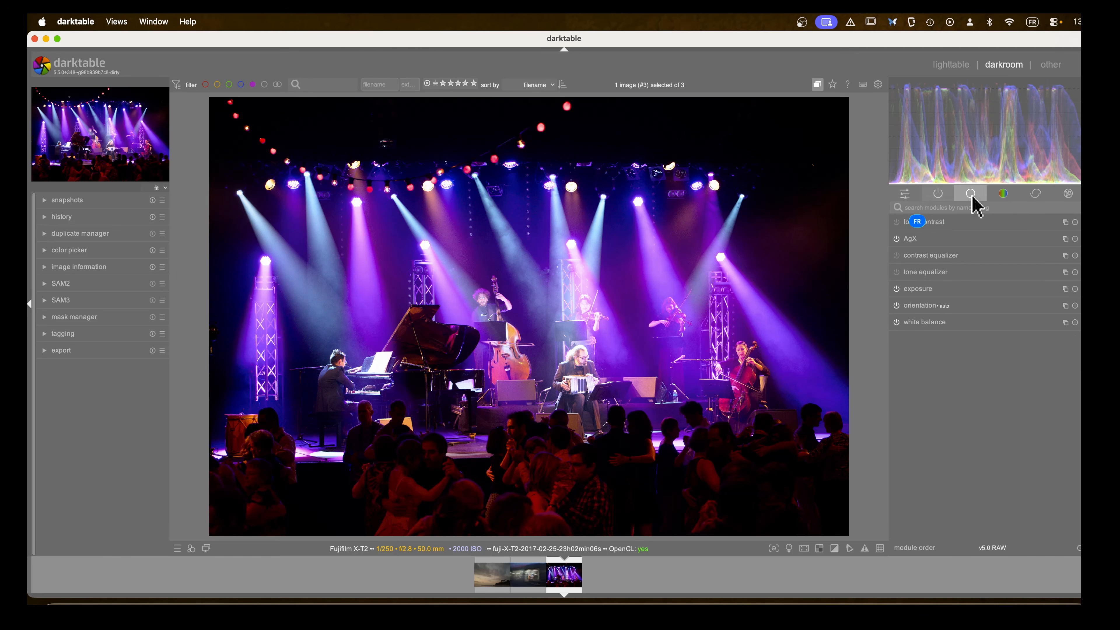
left_click(897, 222)
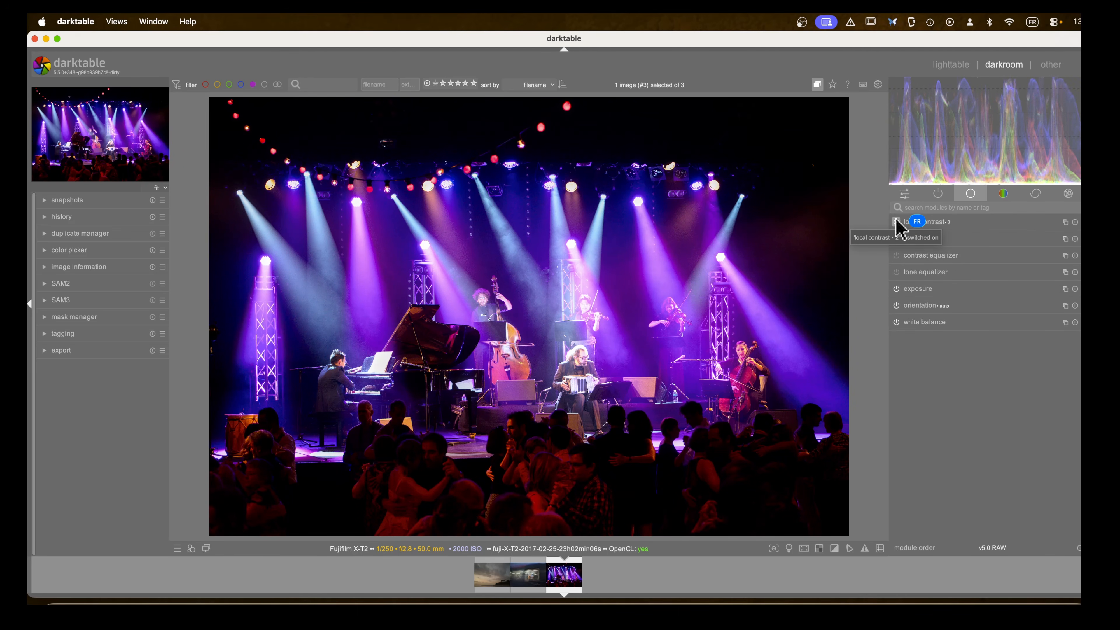
left_click(896, 220)
left_click(896, 221)
left_click(896, 220)
left_click(896, 220)
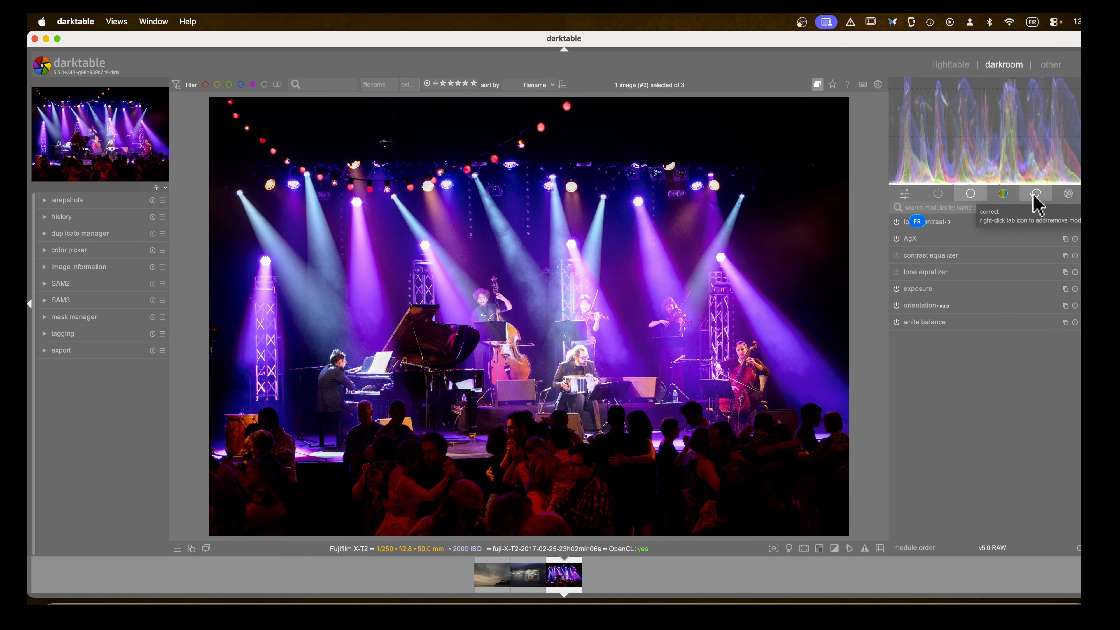
Step: Create a second exposure instance and apply the vignette preset to it
left_click(924, 289)
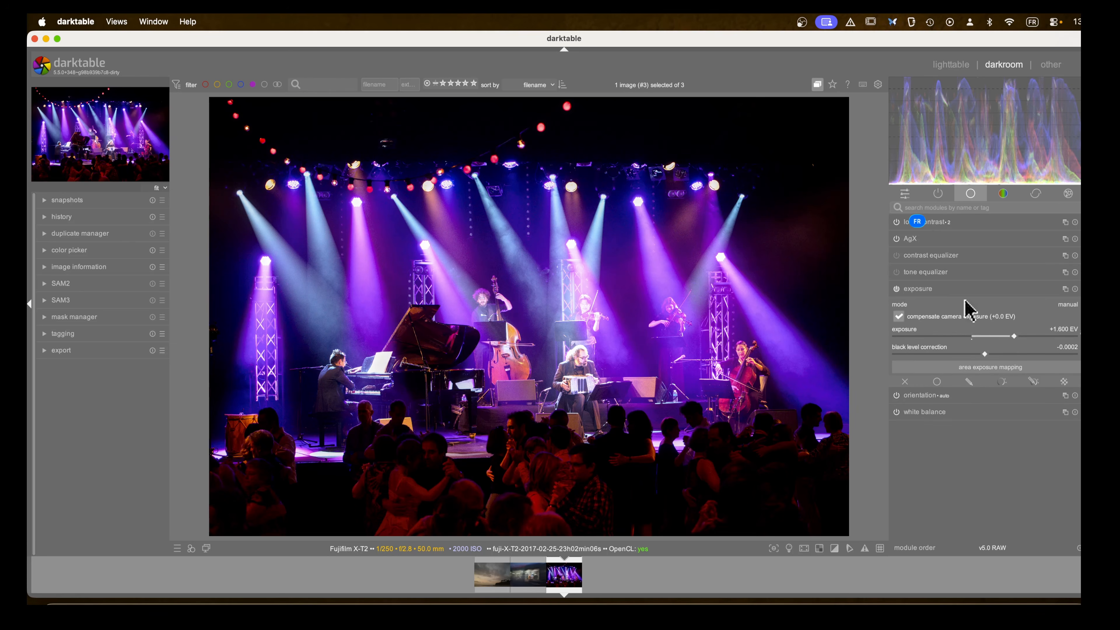
right_click(1065, 289)
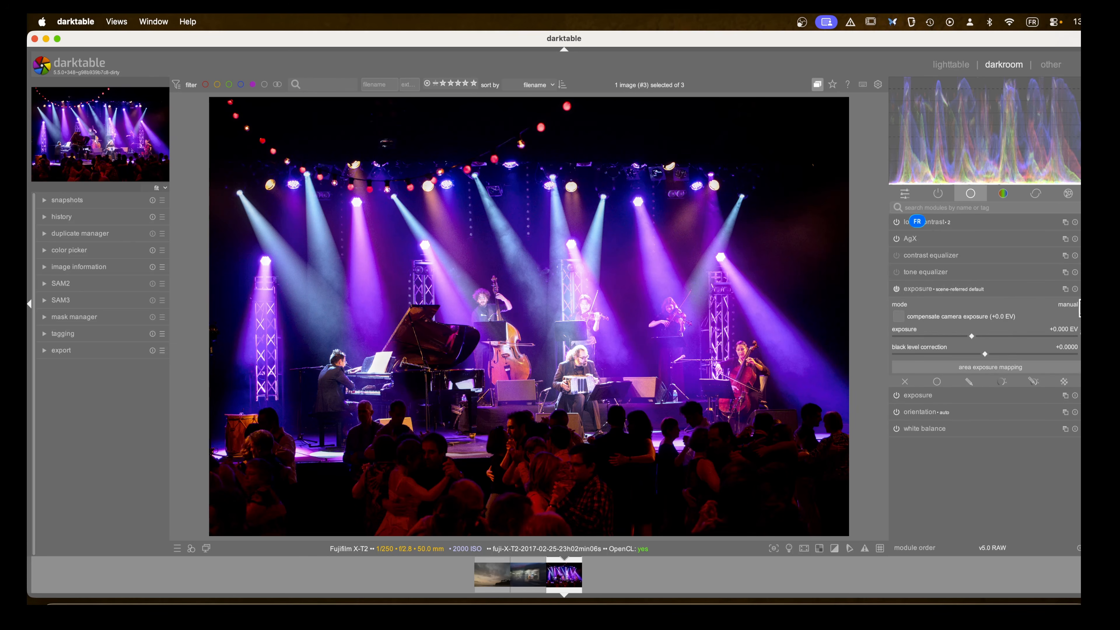
left_click(1081, 289)
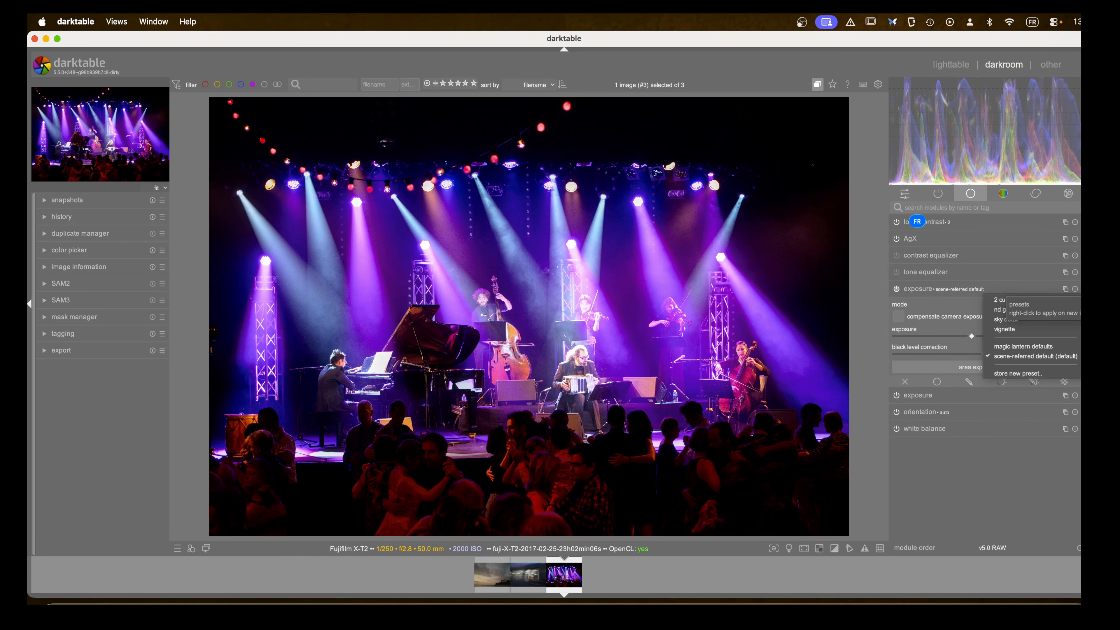
left_click(1014, 329)
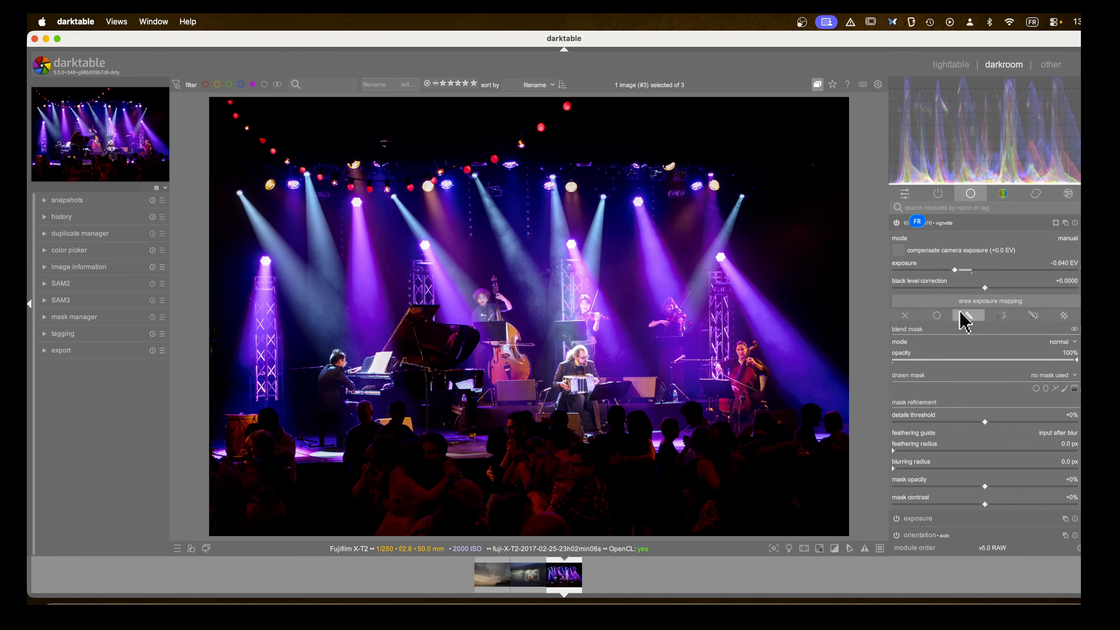
Step: Draw a rotated elliptical mask around the band at the stage centre for the vignette exposure, and compare the effect off and on
left_click(1046, 388)
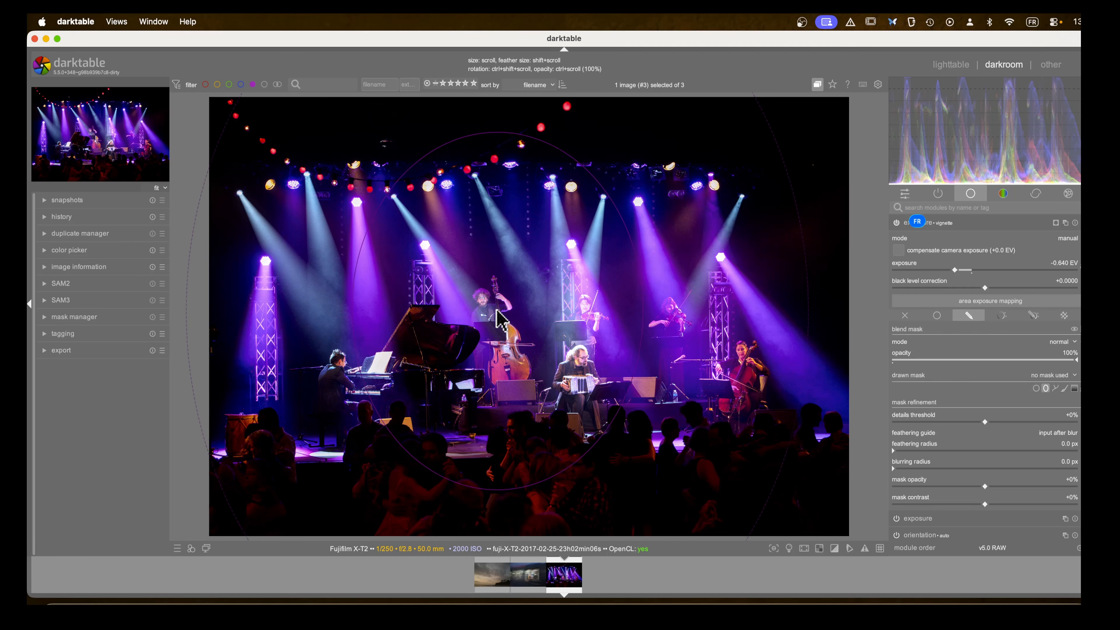
scroll(541, 289, "up", 5, "ctrl+shift")
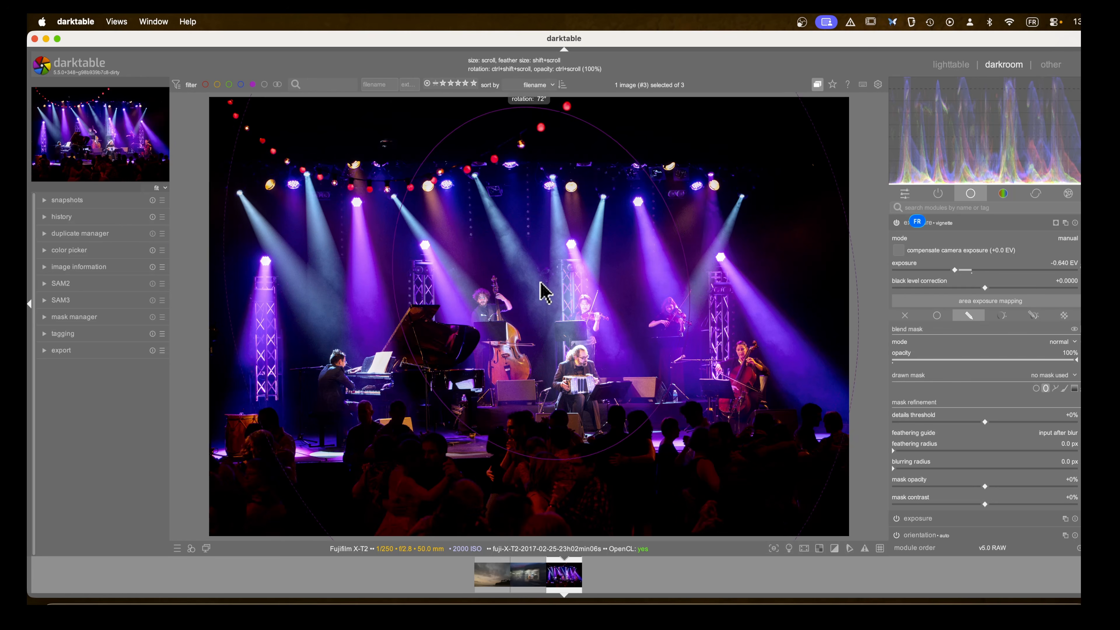
left_click(529, 316)
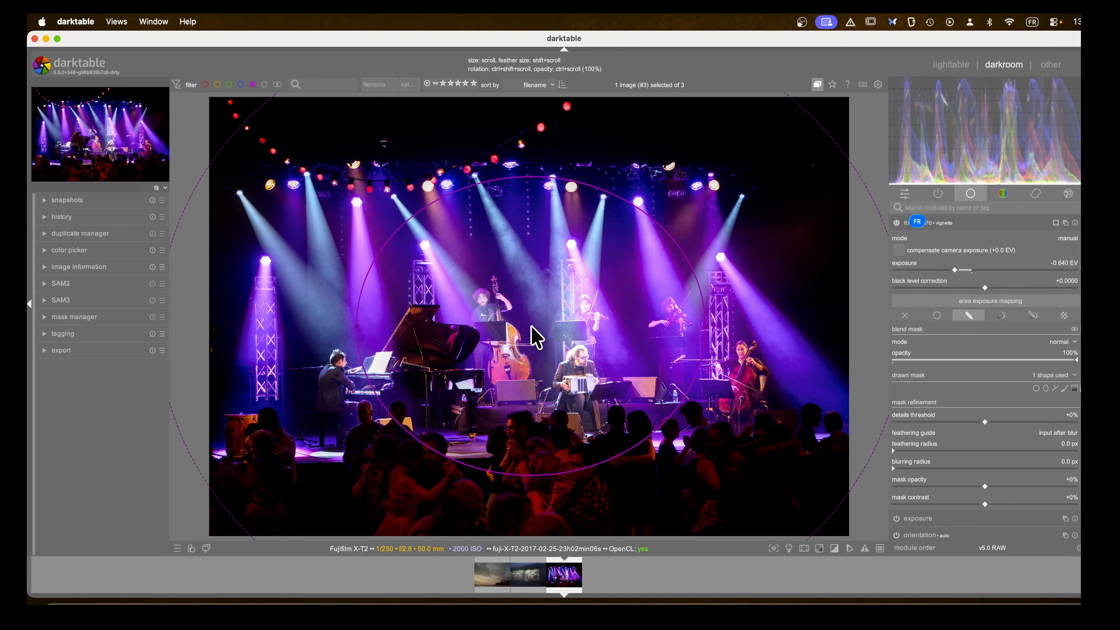
left_click(896, 222)
left_click(897, 223)
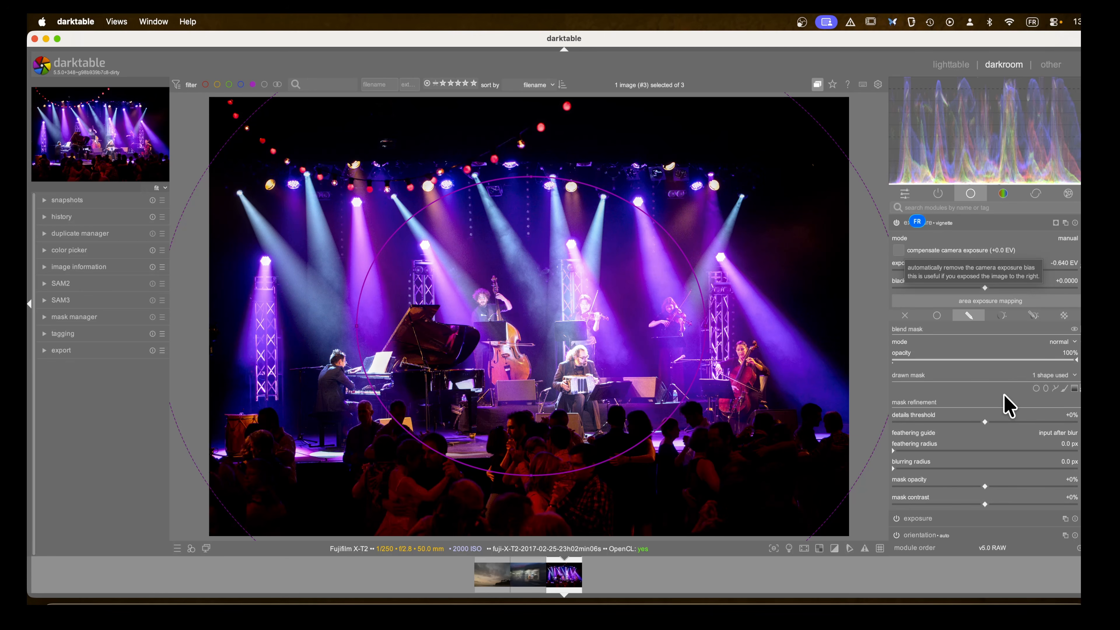
Step: Re-centre the vignette's ellipse over the band and widen its feather beyond the picture edges
mouse_move(528, 316)
left_mouse_down()
mouse_move(508, 337)
mouse_move(533, 315)
left_mouse_up()
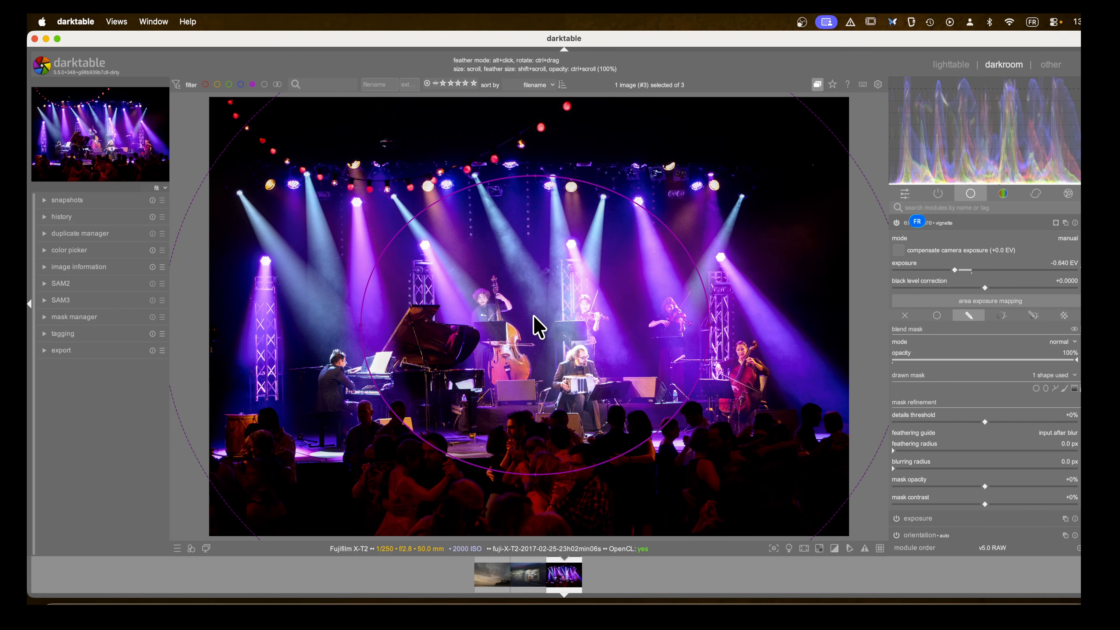
scroll(537, 327, "up", 5, "shift")
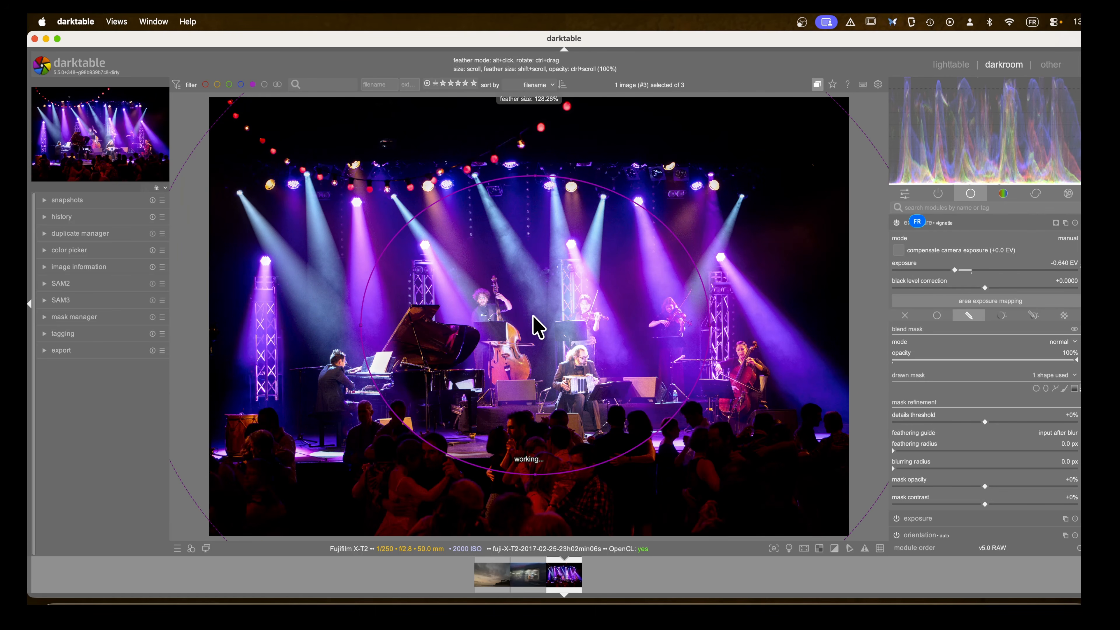
scroll(537, 327, "up", 1, "shift")
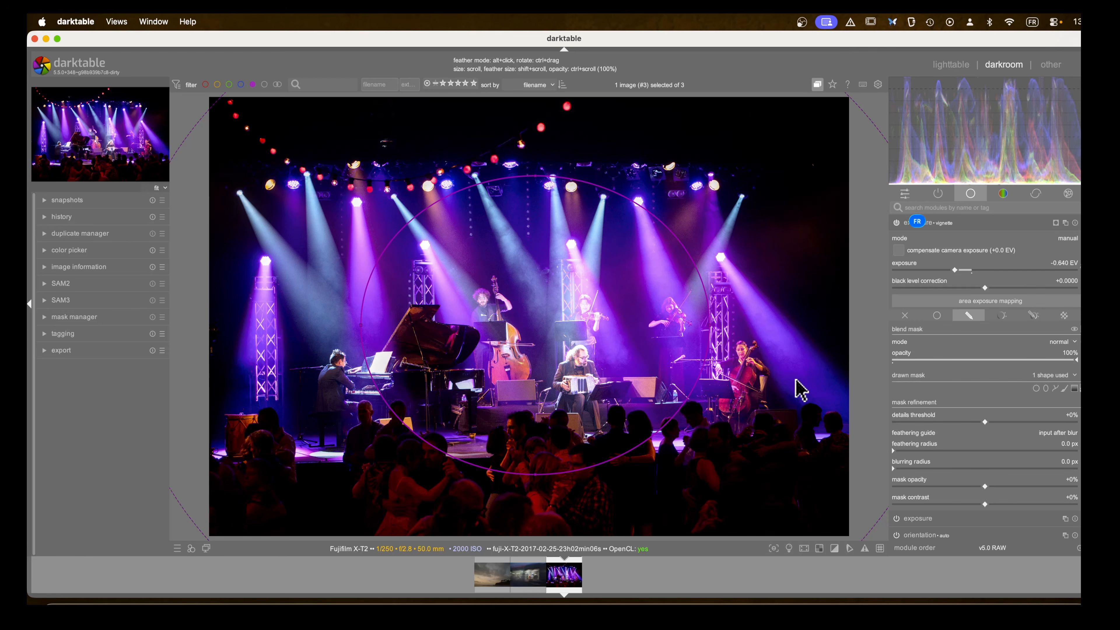
left_click_drag(530, 352, 529, 344)
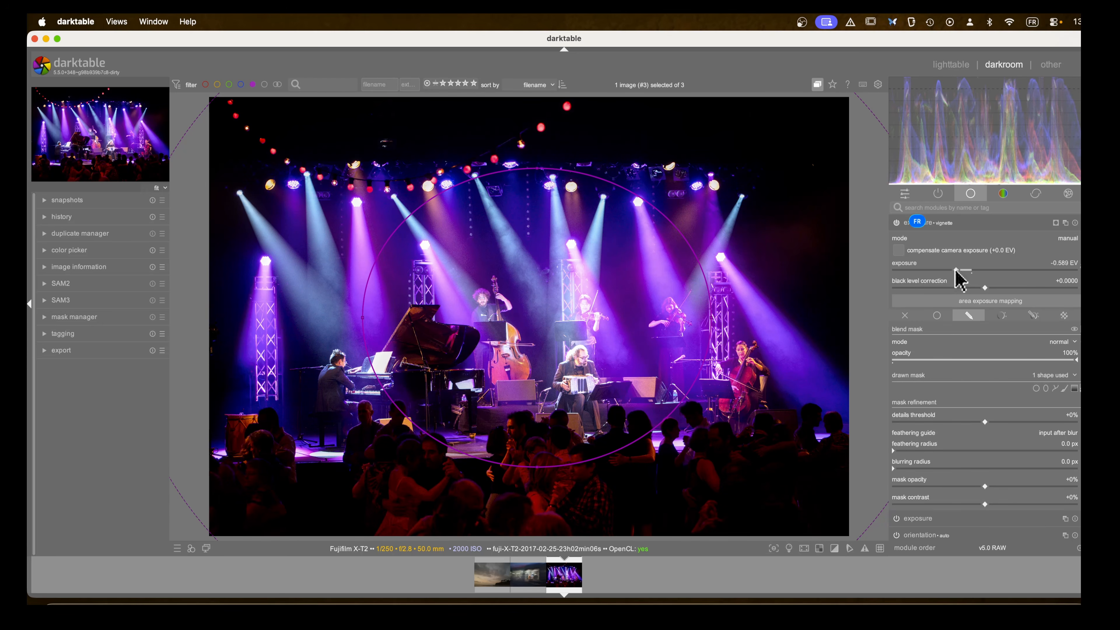
Step: Set the vignette instance's exposure to -1.118 EV and collapse the module
mouse_move(956, 271)
left_mouse_down()
mouse_move(893, 274)
mouse_move(945, 275)
left_mouse_up()
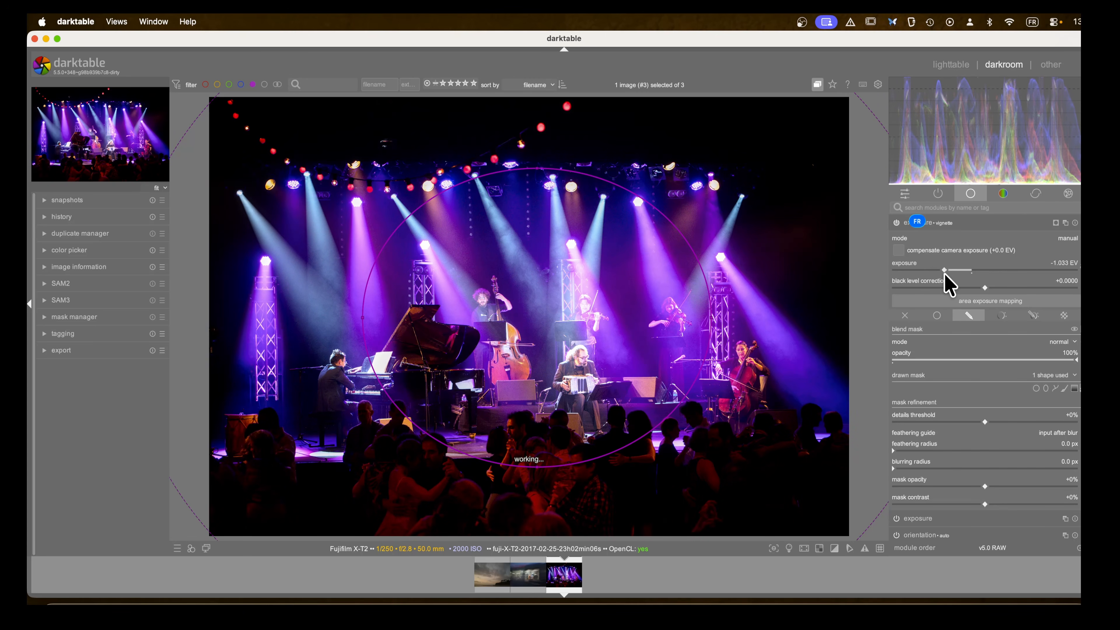
scroll(931, 254, "up", 3)
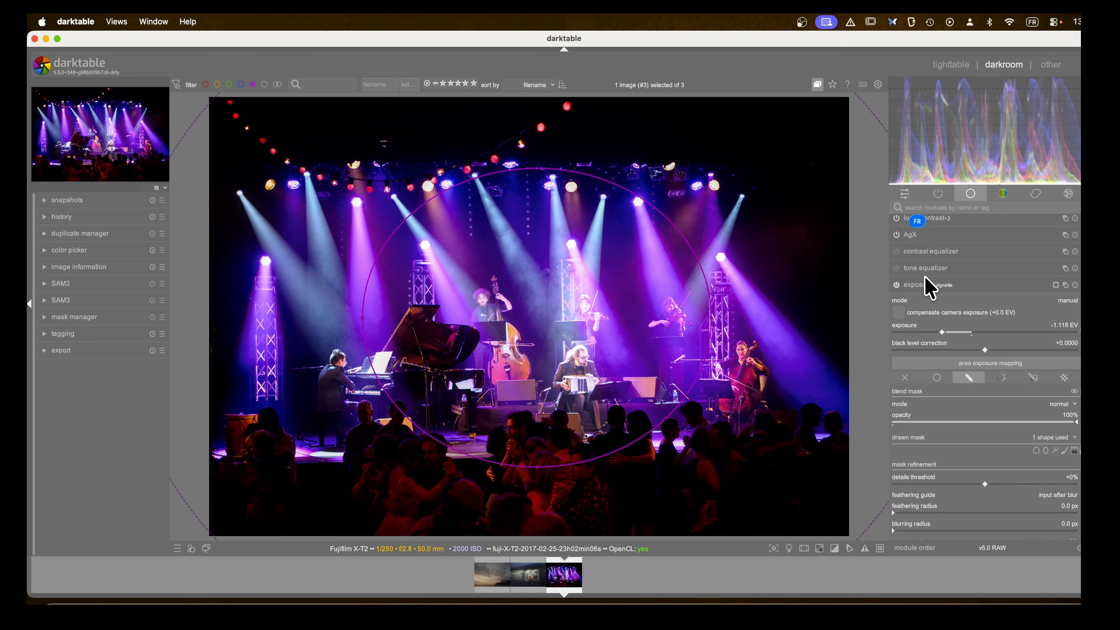
left_click(926, 289)
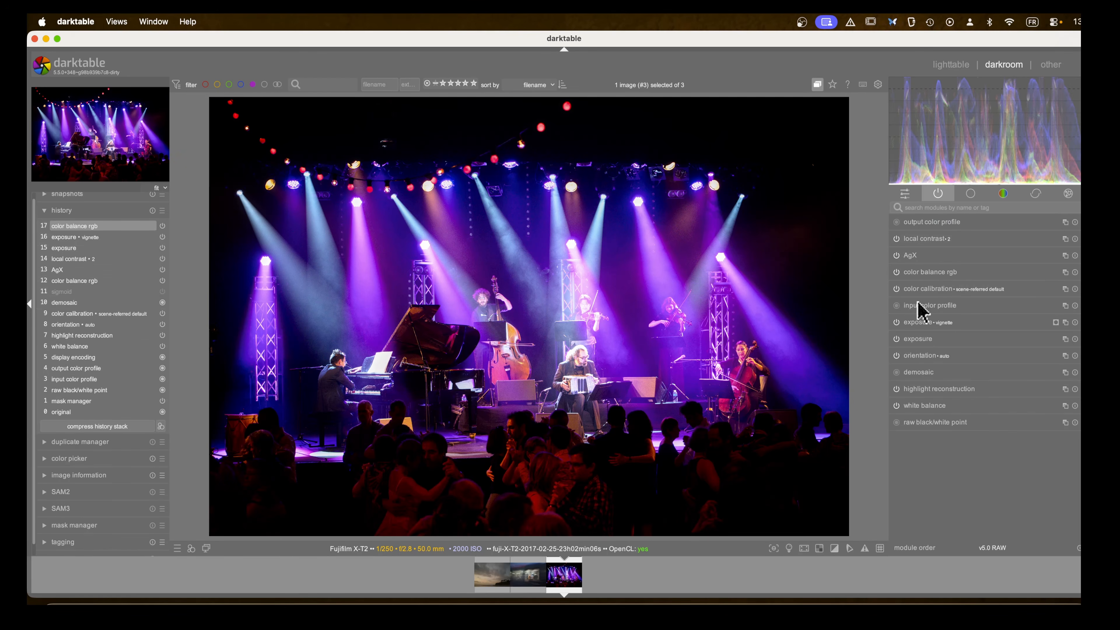
Step: Create a second color balance rgb instance and name it "colour grading"
right_click(1065, 272)
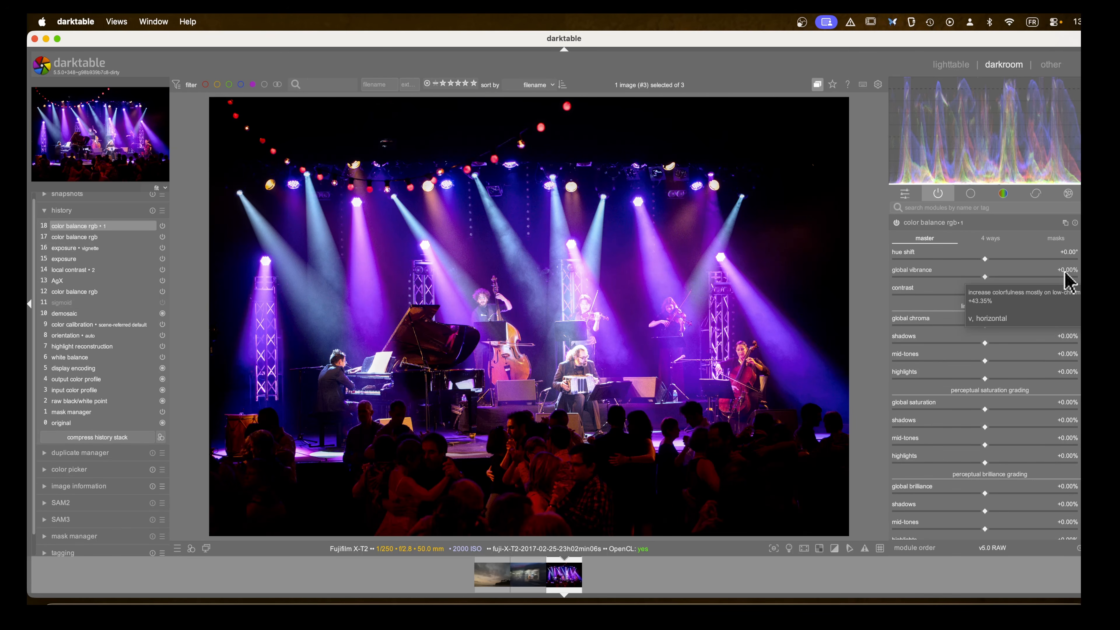
double_click(963, 223)
type("colour grading")
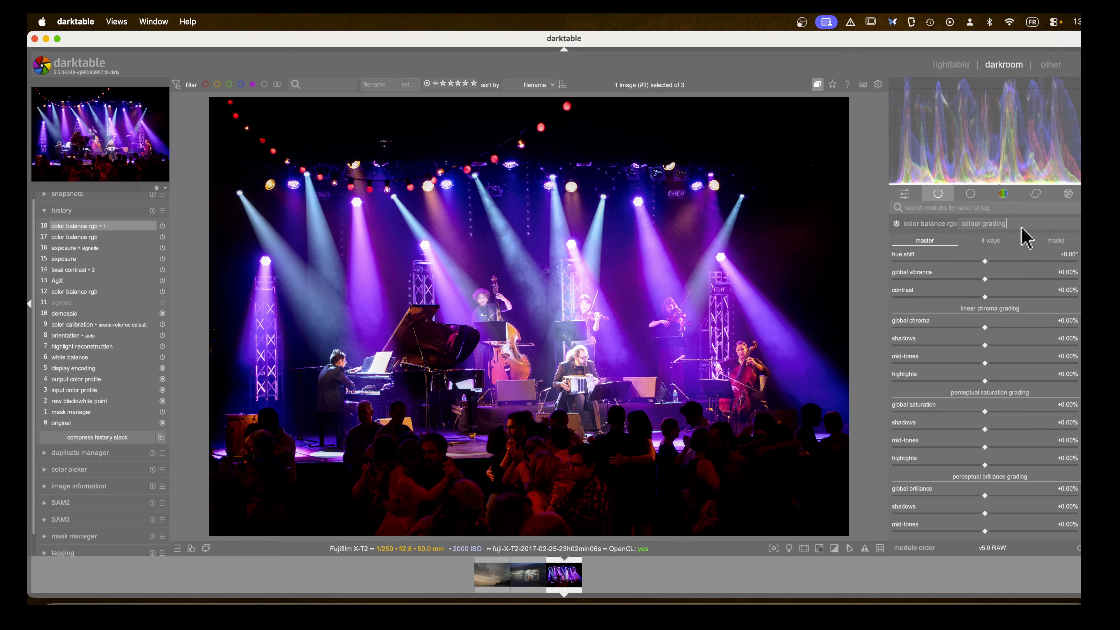
key("Return")
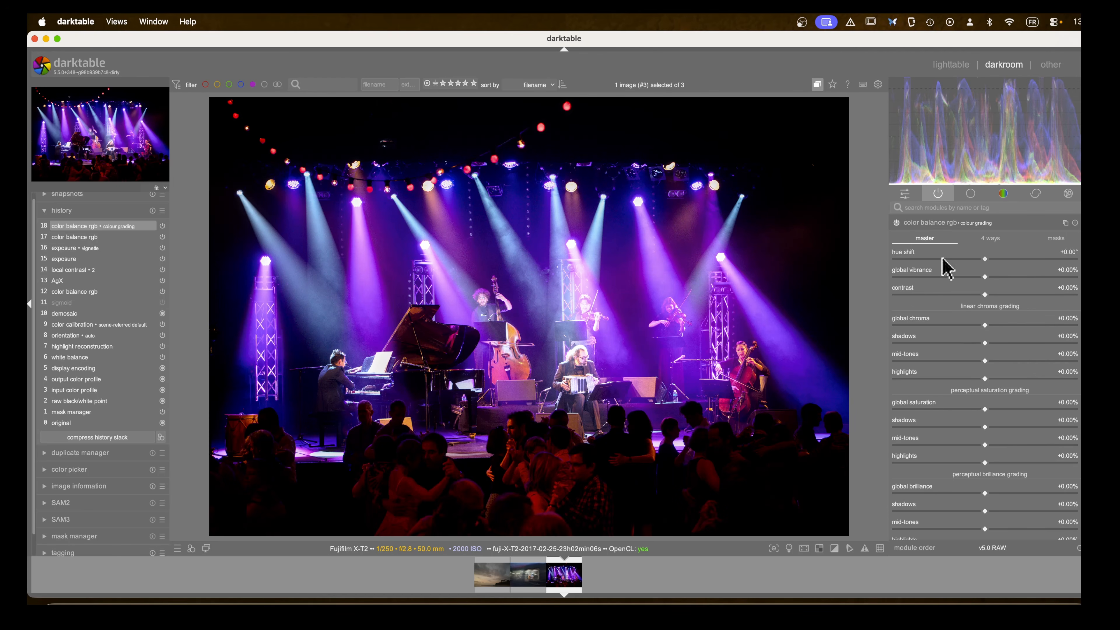
Step: In the colour grading instance's 4 ways settings, set the shadows lift hue to 116.37° and chroma to 13.90%
left_click(983, 242)
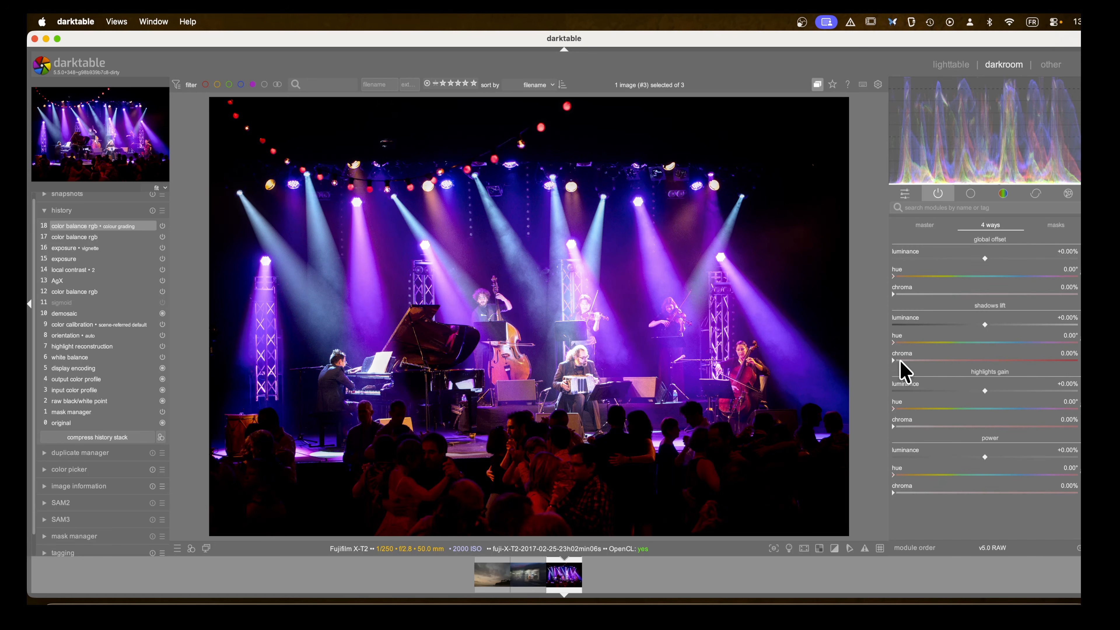
left_click_drag(895, 361, 977, 360)
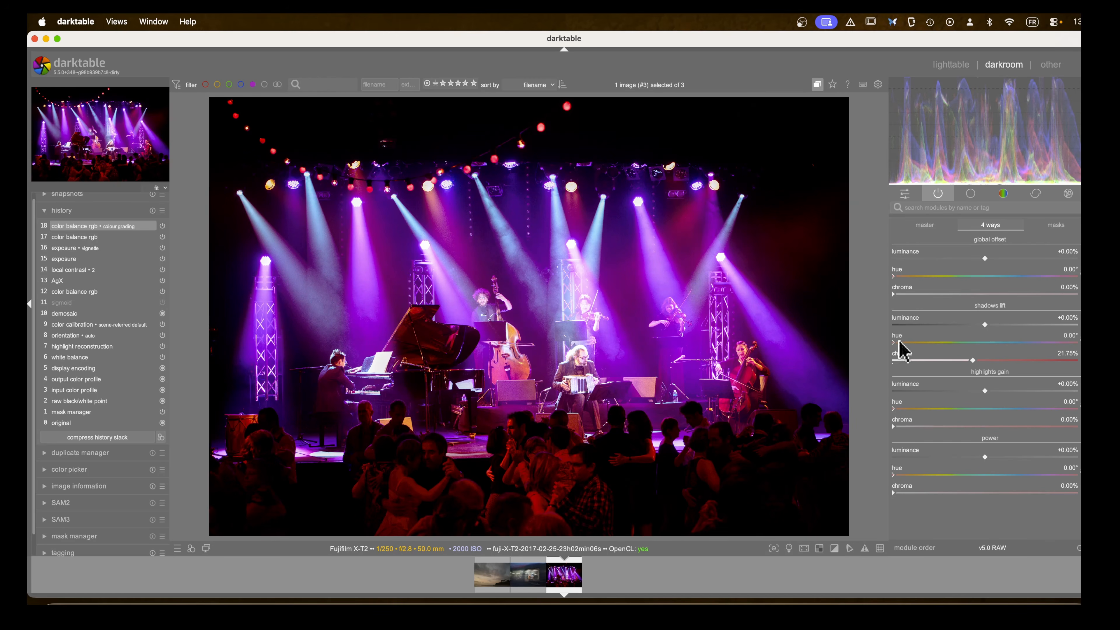
mouse_move(893, 343)
left_mouse_down()
mouse_move(1075, 343)
mouse_move(939, 344)
mouse_move(976, 343)
left_mouse_up()
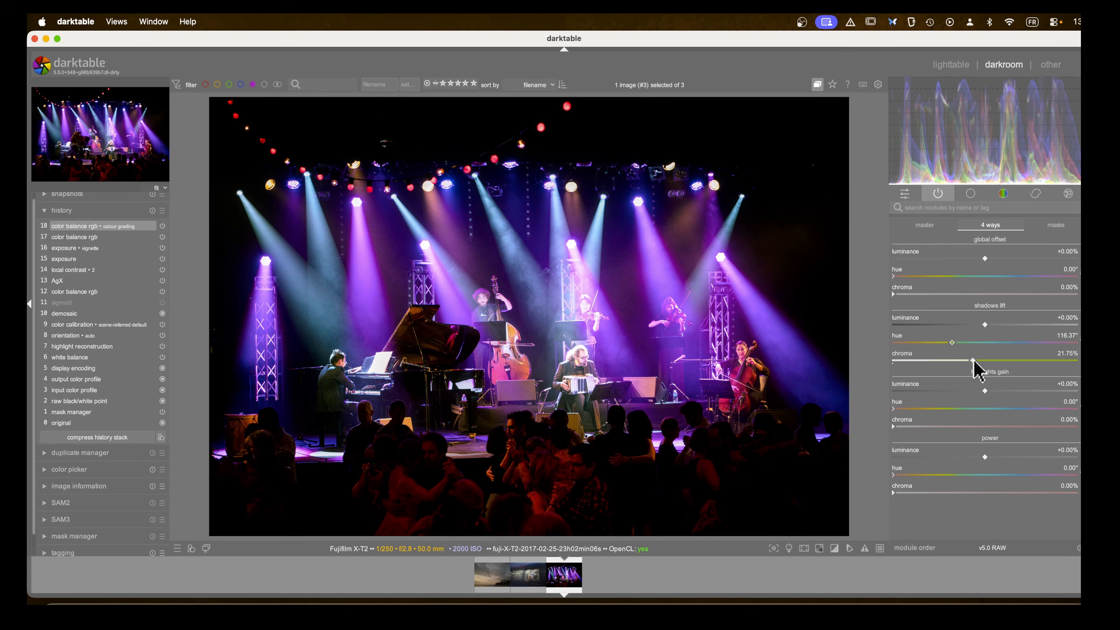
left_click_drag(973, 361, 888, 360)
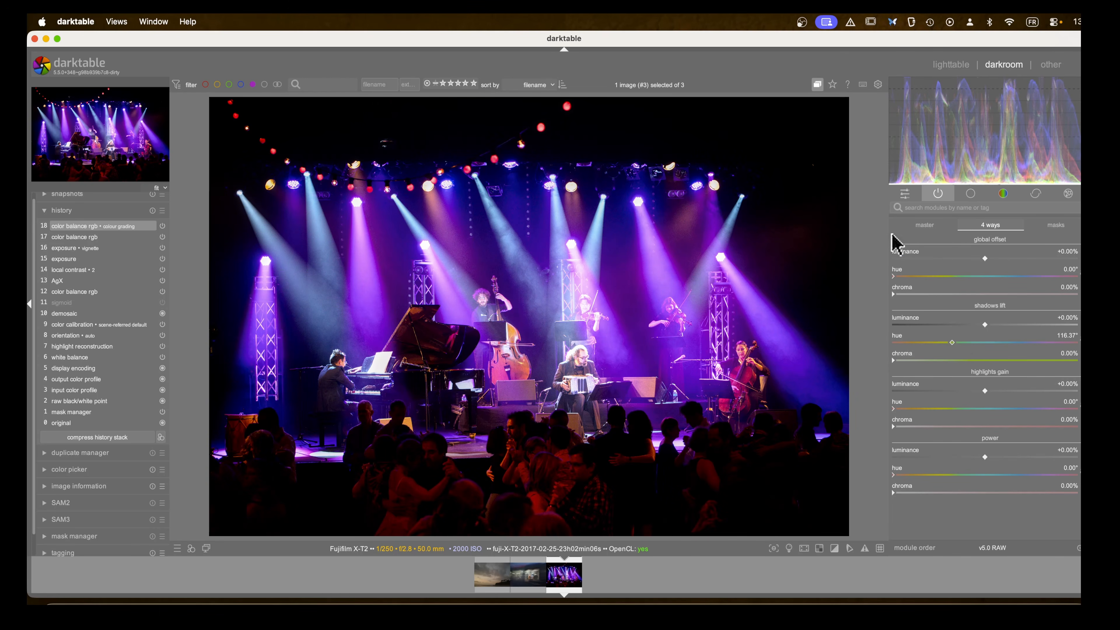
scroll(895, 245, "up", 2)
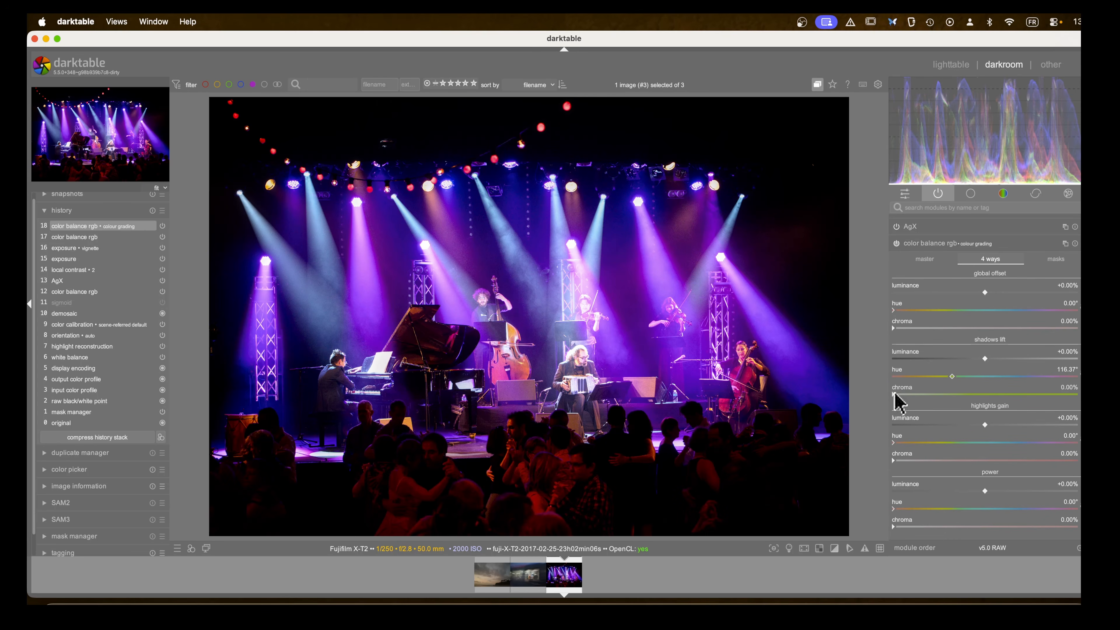
left_click_drag(894, 393, 944, 395)
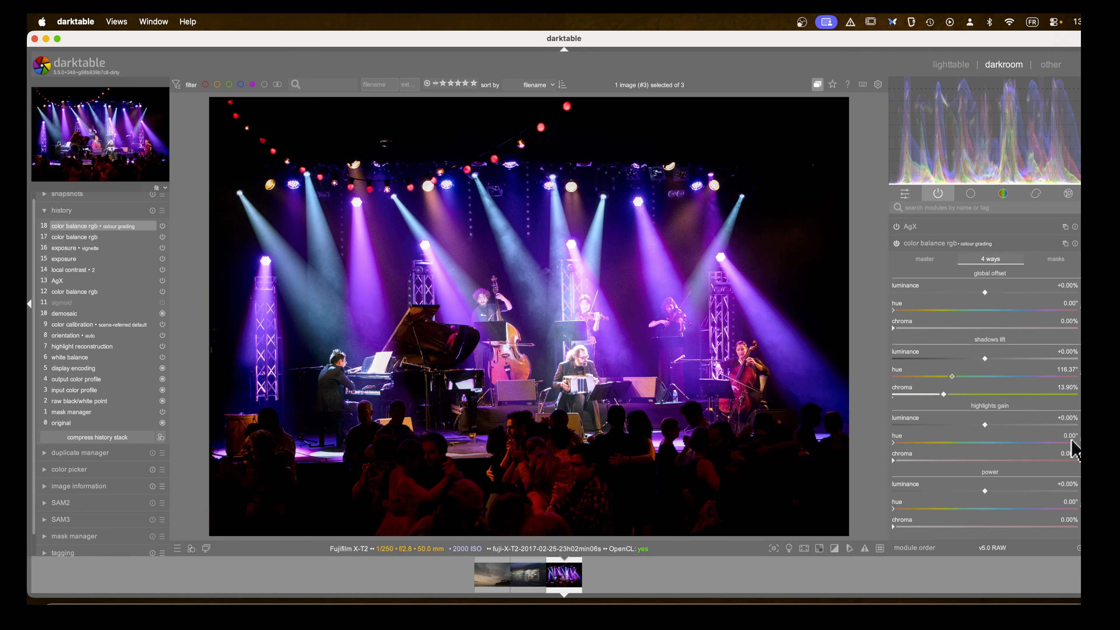
Step: Set the highlights gain hue to 201.21° and chroma to 4.05%, and collapse the colour grading instance
scroll(940, 410, "down", 3)
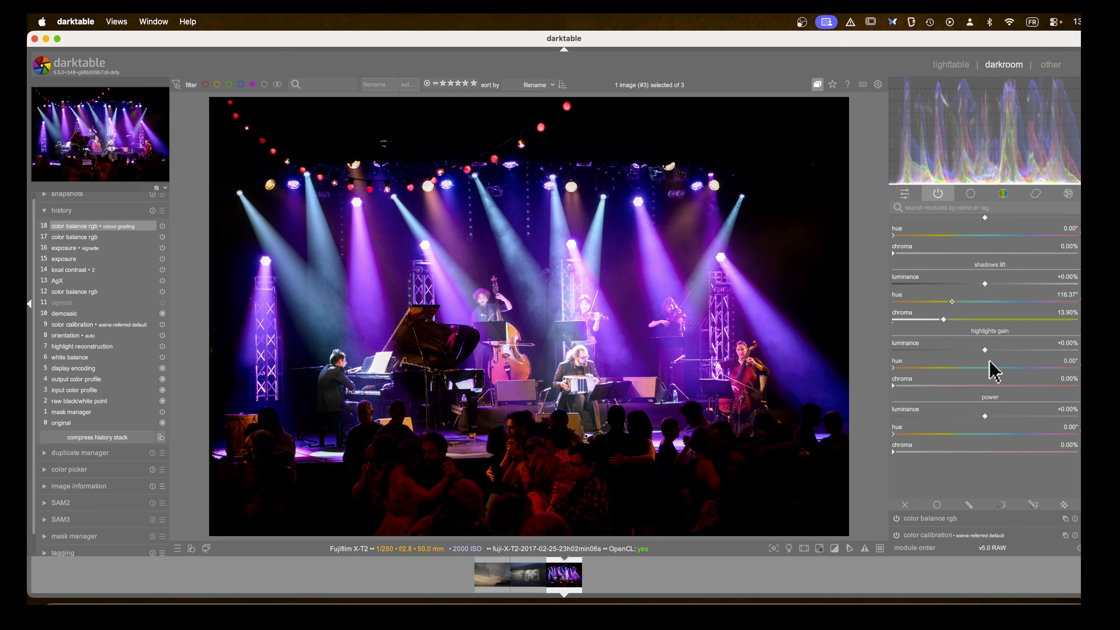
mouse_move(988, 367)
left_mouse_down()
mouse_move(905, 373)
mouse_move(942, 369)
left_mouse_up()
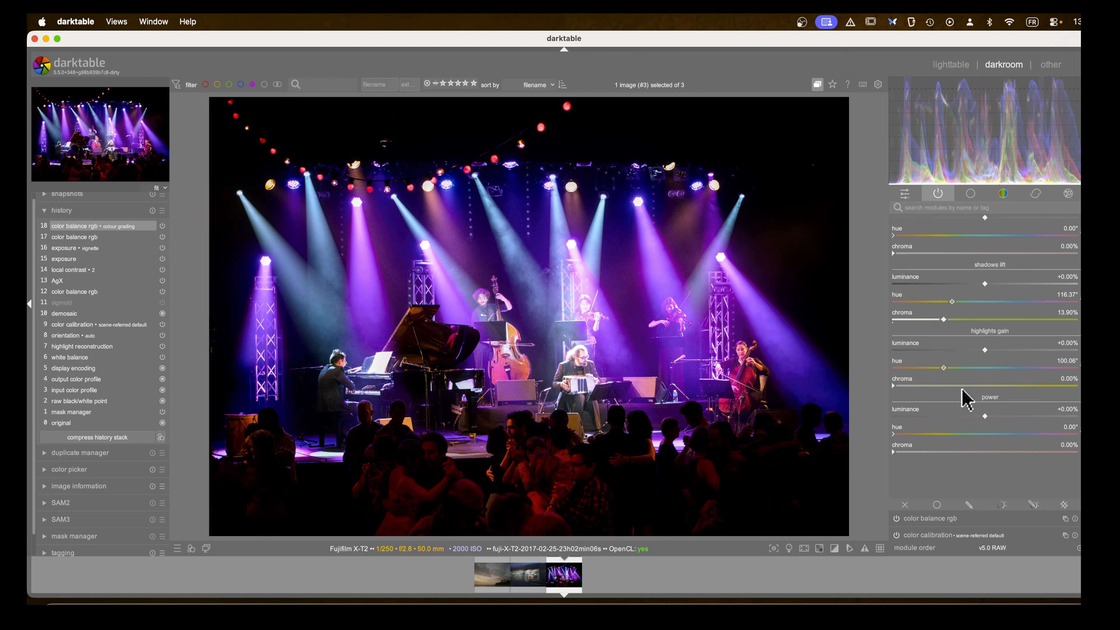
double_click(944, 369)
mouse_move(898, 387)
left_mouse_down()
mouse_move(969, 386)
mouse_move(902, 370)
mouse_move(1053, 370)
mouse_move(883, 370)
mouse_move(1068, 371)
mouse_move(845, 382)
mouse_move(928, 386)
left_mouse_up()
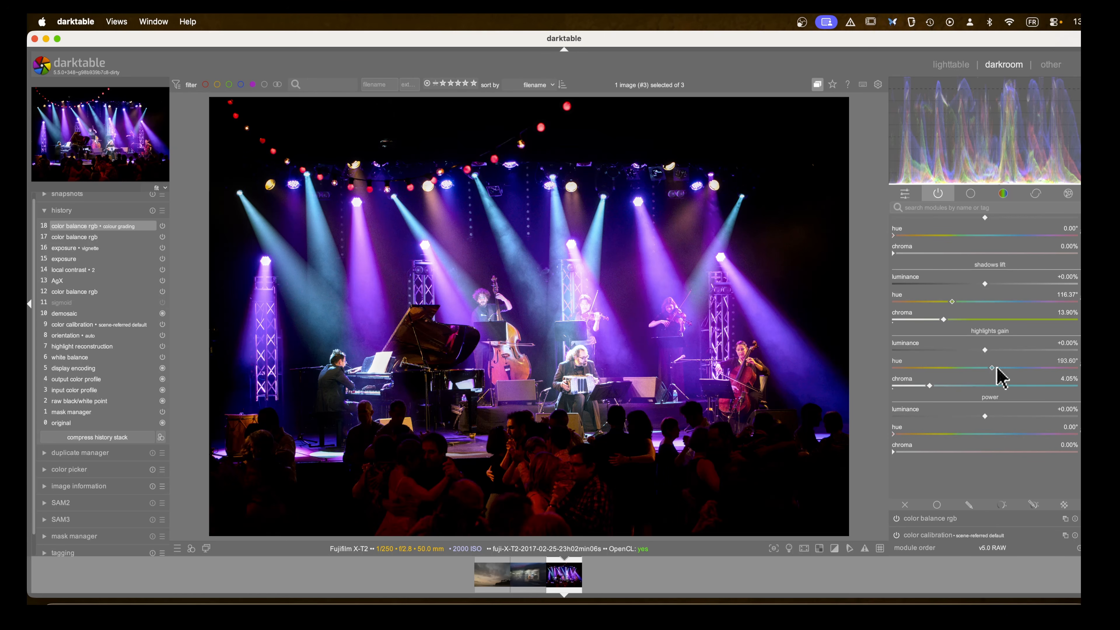
mouse_move(997, 369)
left_mouse_down()
mouse_move(1047, 369)
mouse_move(996, 369)
left_mouse_up()
scroll(950, 431, "up", 3)
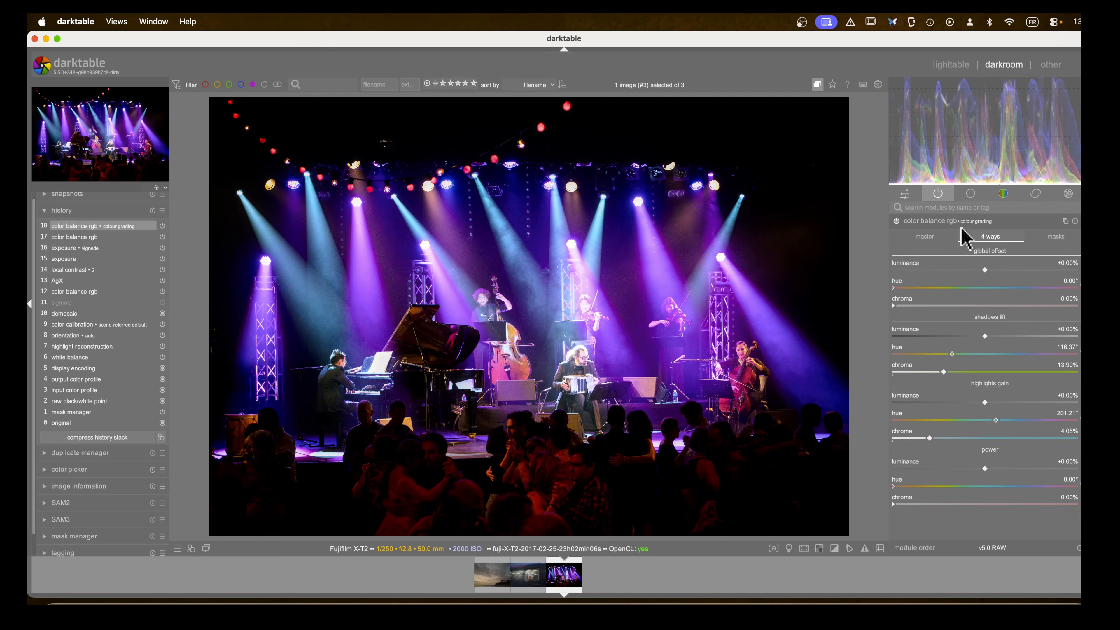
scroll(937, 226, "down", 10)
left_click(935, 230)
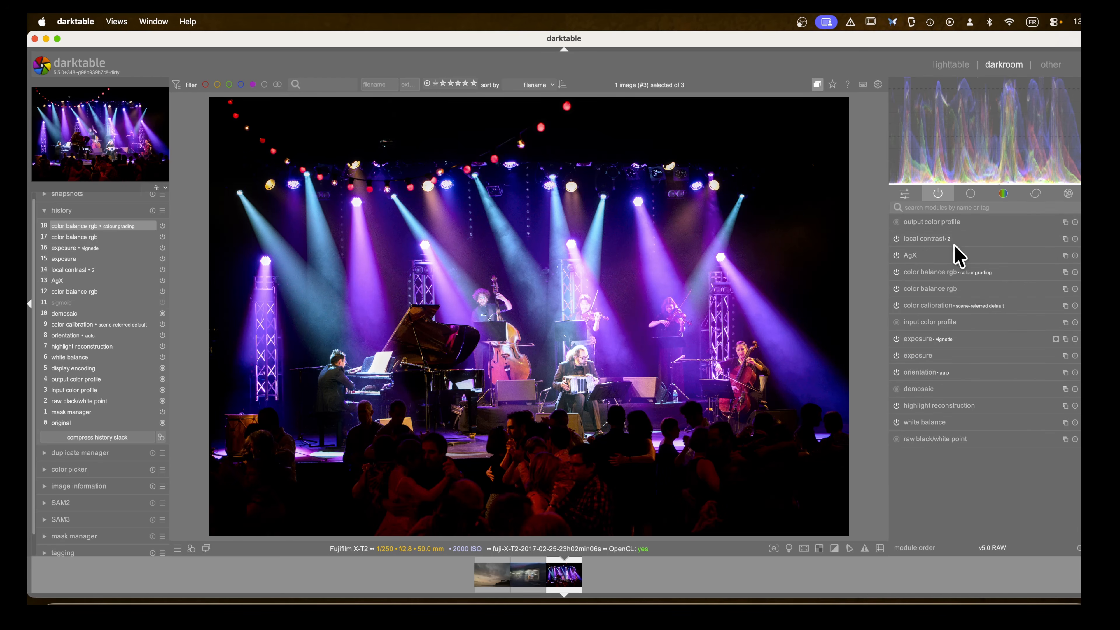
Step: Enable color equalizer and open its hue settings
left_click(1001, 194)
left_click(896, 289)
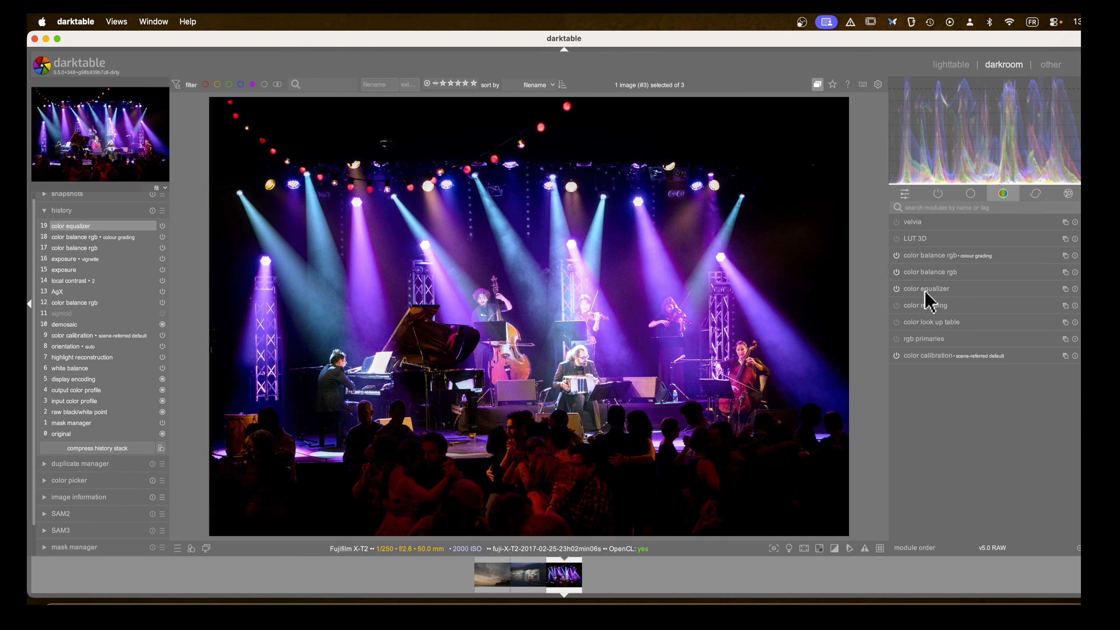
left_click(926, 292)
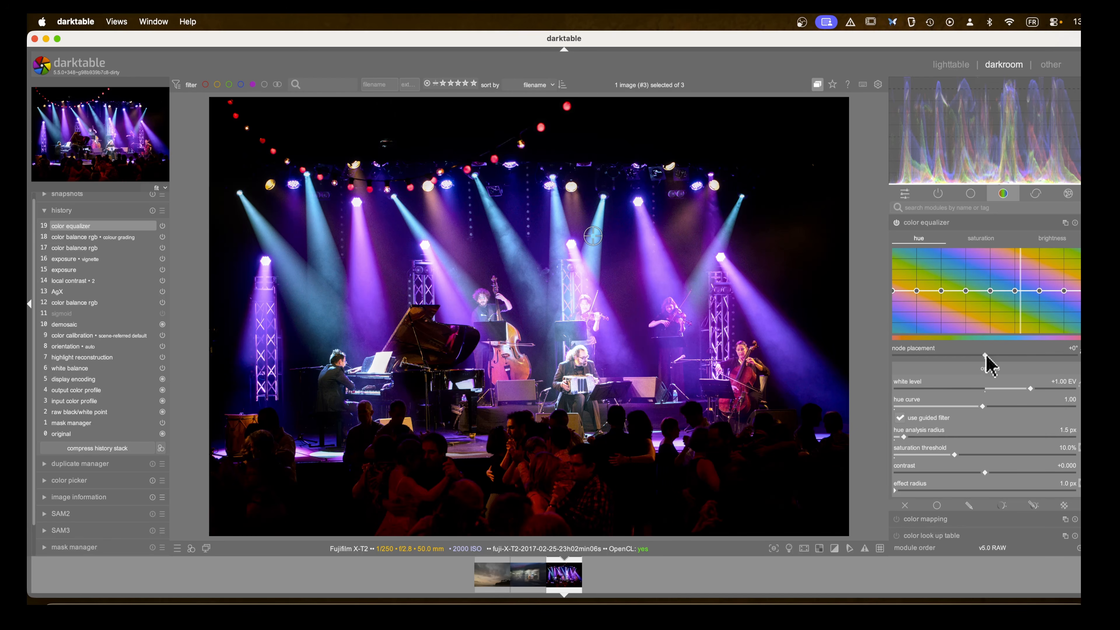
Step: Set the color equalizer node placement to +10° and slightly lower the blue node on both the hue and saturation curves
left_click_drag(986, 355, 1025, 356)
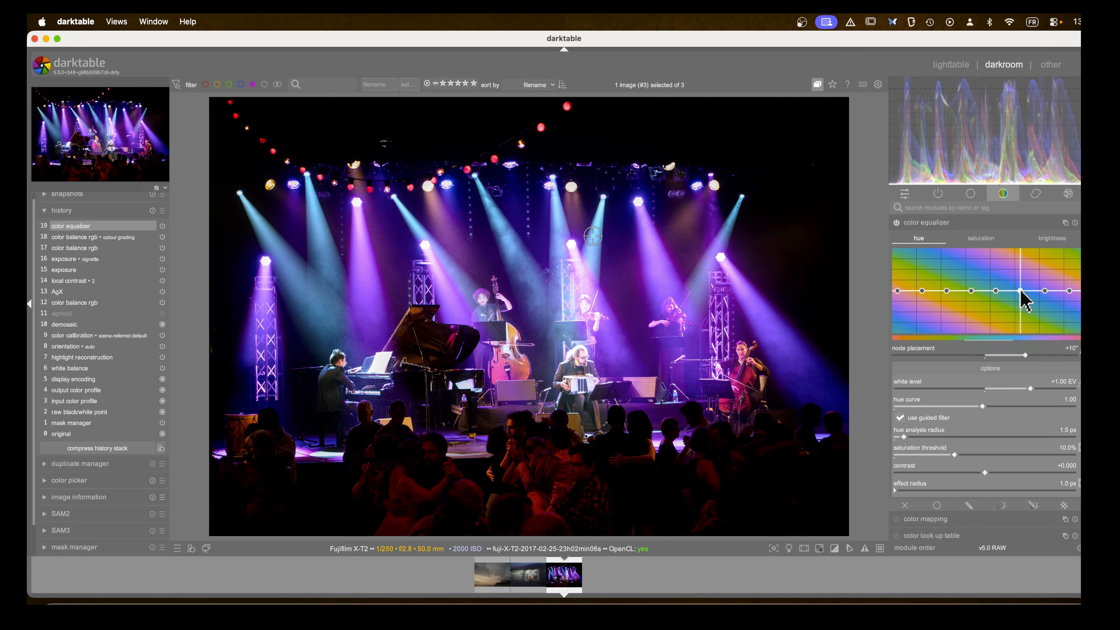
left_click_drag(1022, 290, 1023, 297)
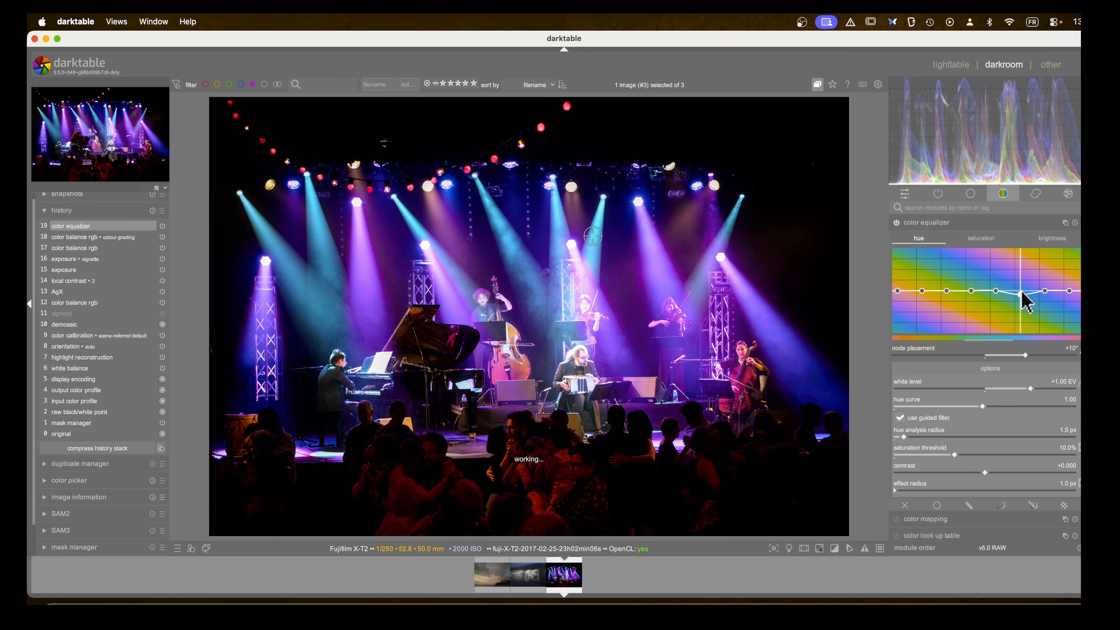
left_click(986, 238)
mouse_move(1020, 292)
left_mouse_down()
mouse_move(1020, 304)
mouse_move(1022, 258)
mouse_move(1021, 314)
mouse_move(1021, 297)
left_mouse_up()
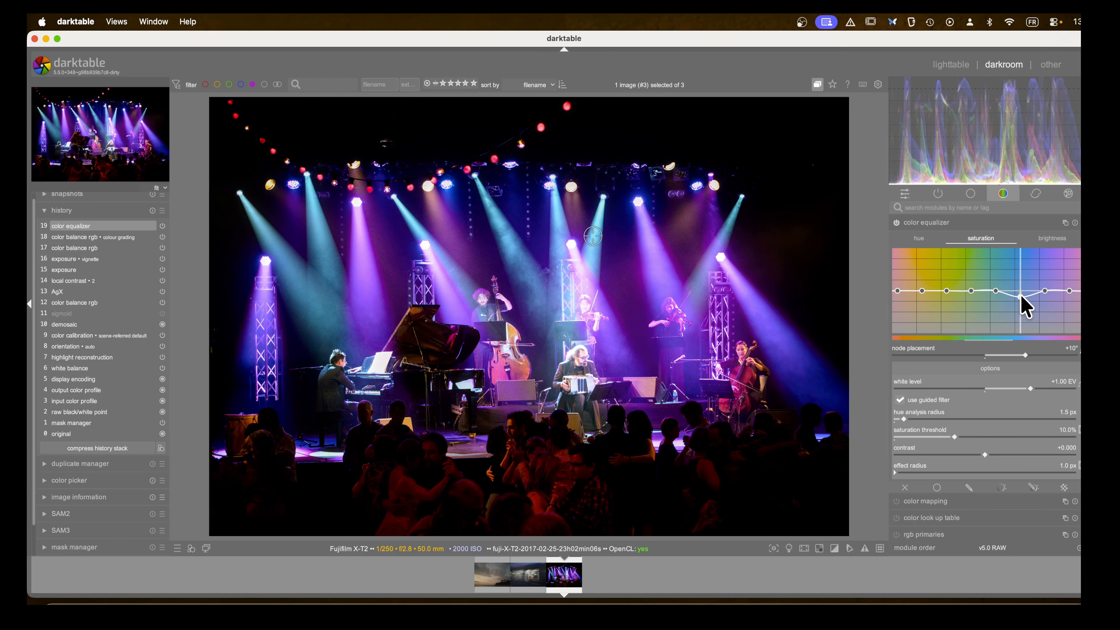
Step: Return to the color equalizer's hue curve and lower the blue node a little further
left_click(931, 240)
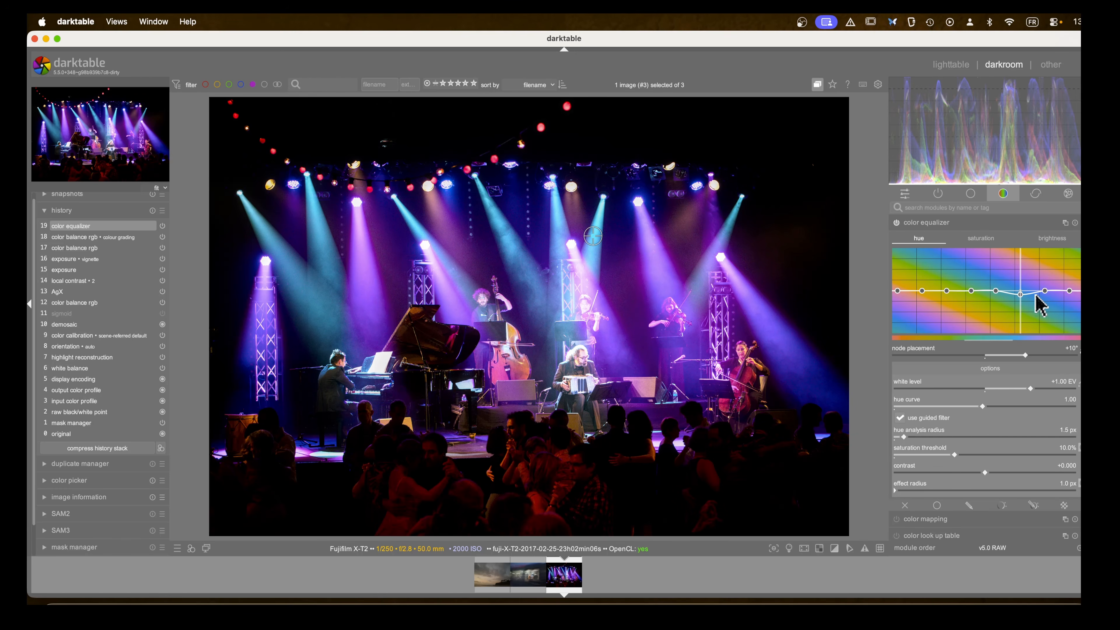
left_click_drag(1020, 293, 1021, 292)
left_click_drag(1020, 292, 1022, 300)
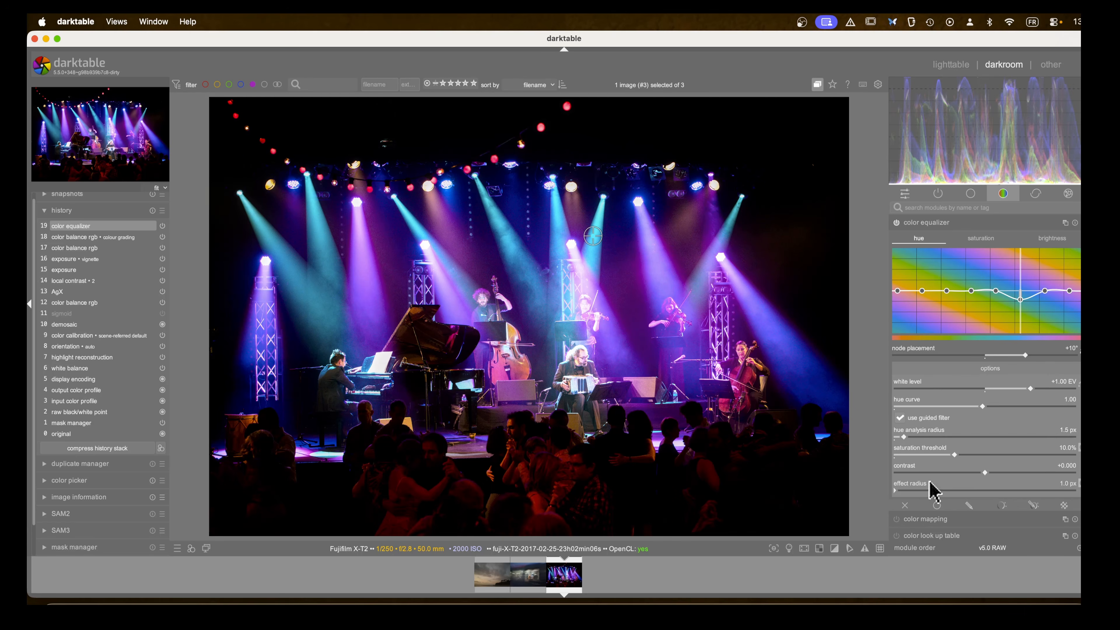
Step: Give color equalizer a uniform blend mask with reduced opacity to soften the blue shift, and collapse the module
left_click(937, 505)
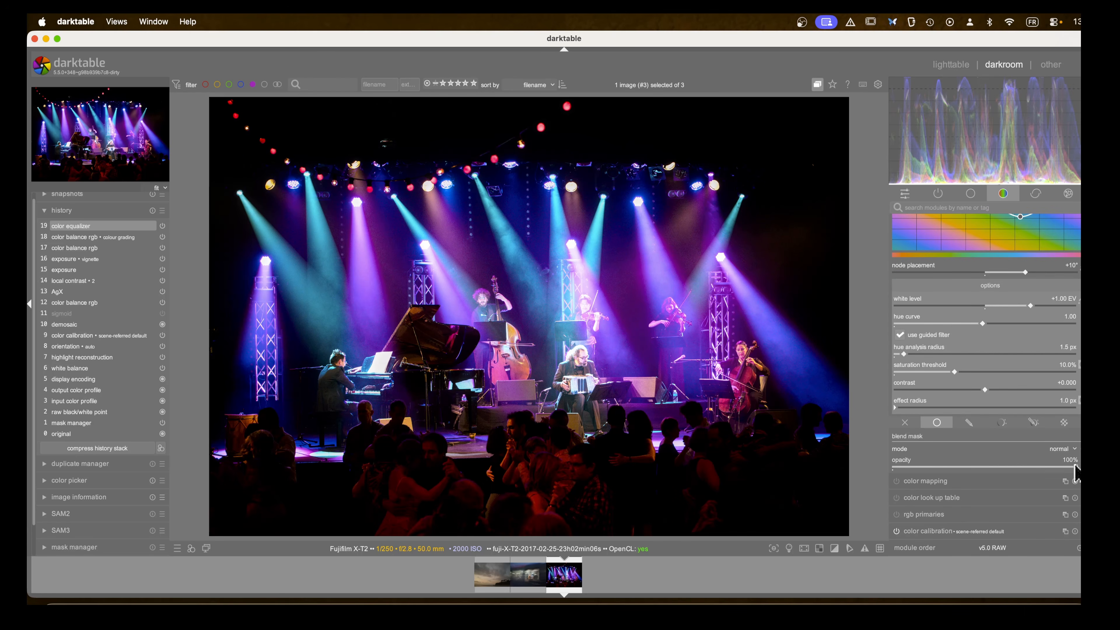
left_click_drag(1075, 467, 915, 470)
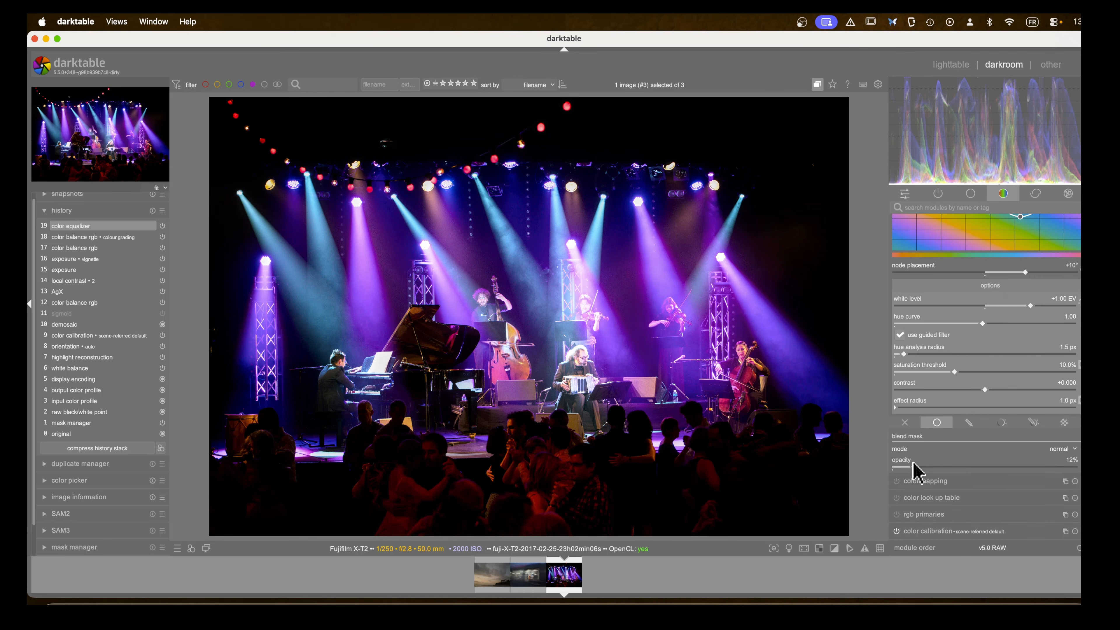
scroll(922, 309, "up", 5)
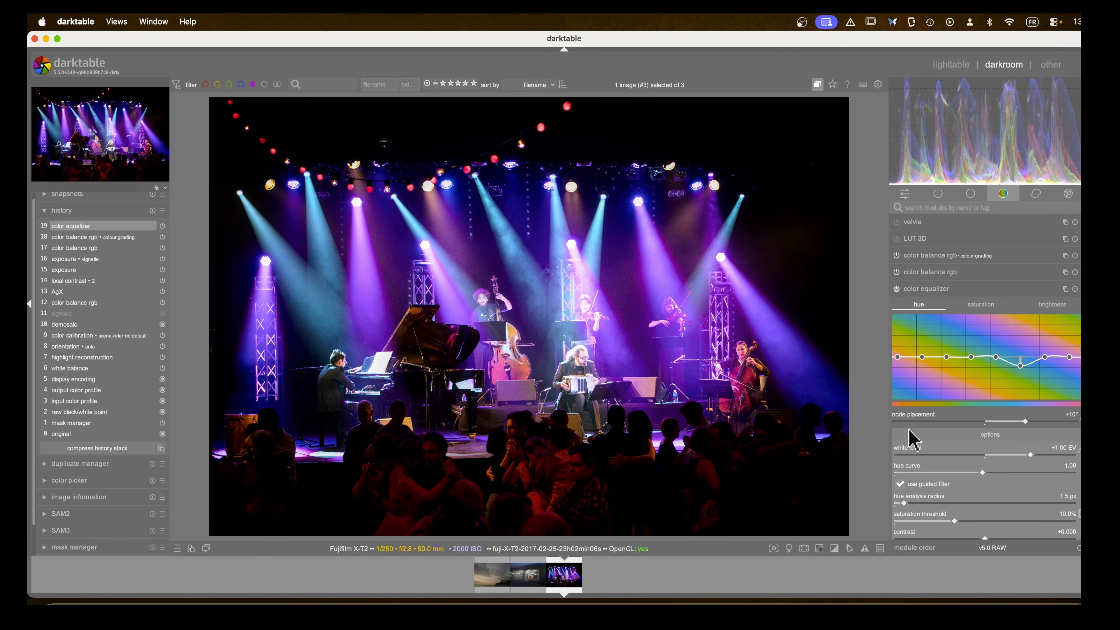
scroll(912, 441, "down", 5)
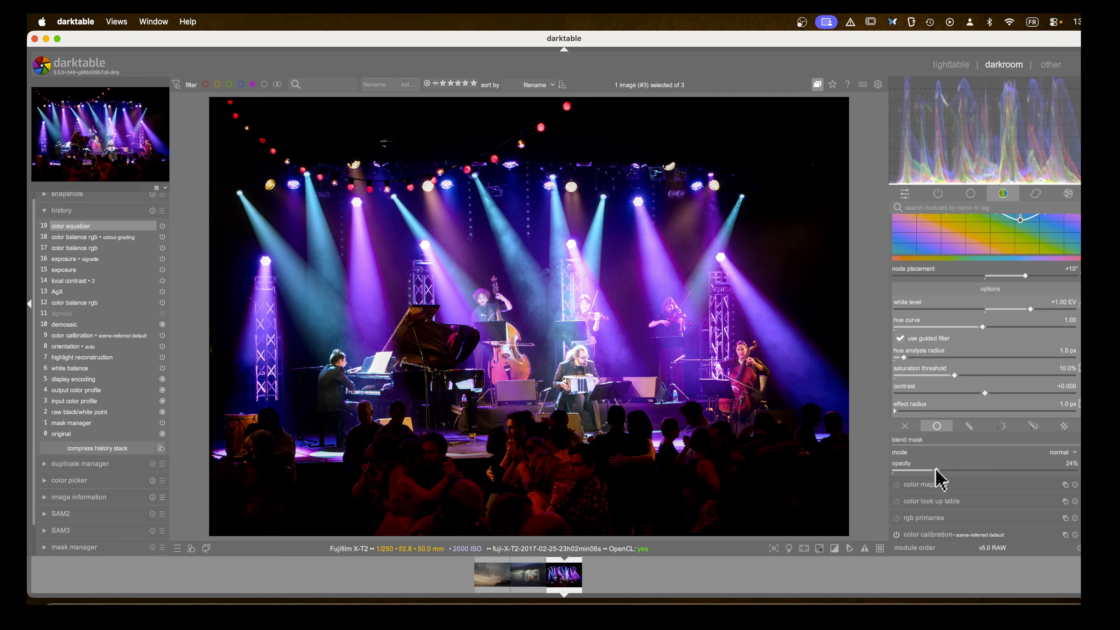
mouse_move(938, 471)
left_mouse_down()
mouse_move(1048, 471)
mouse_move(952, 471)
left_mouse_up()
scroll(923, 387, "up", 5)
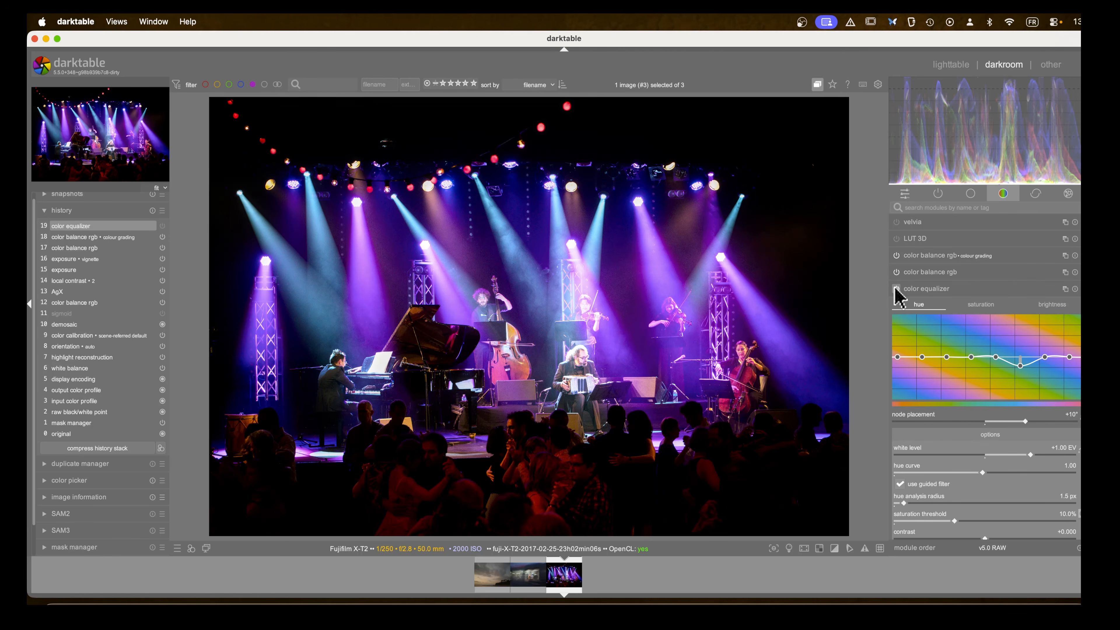
left_click(928, 290)
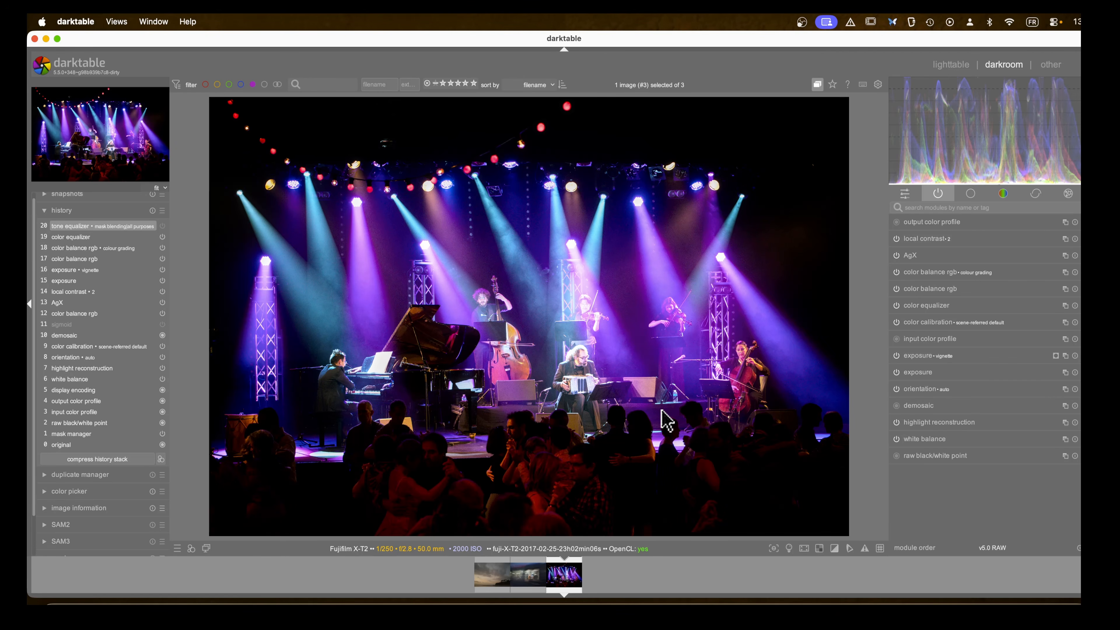
Step: Enable tone equalizer, try adjusting tone exposure directly over the violinist in the image, and collapse the module
left_click(973, 194)
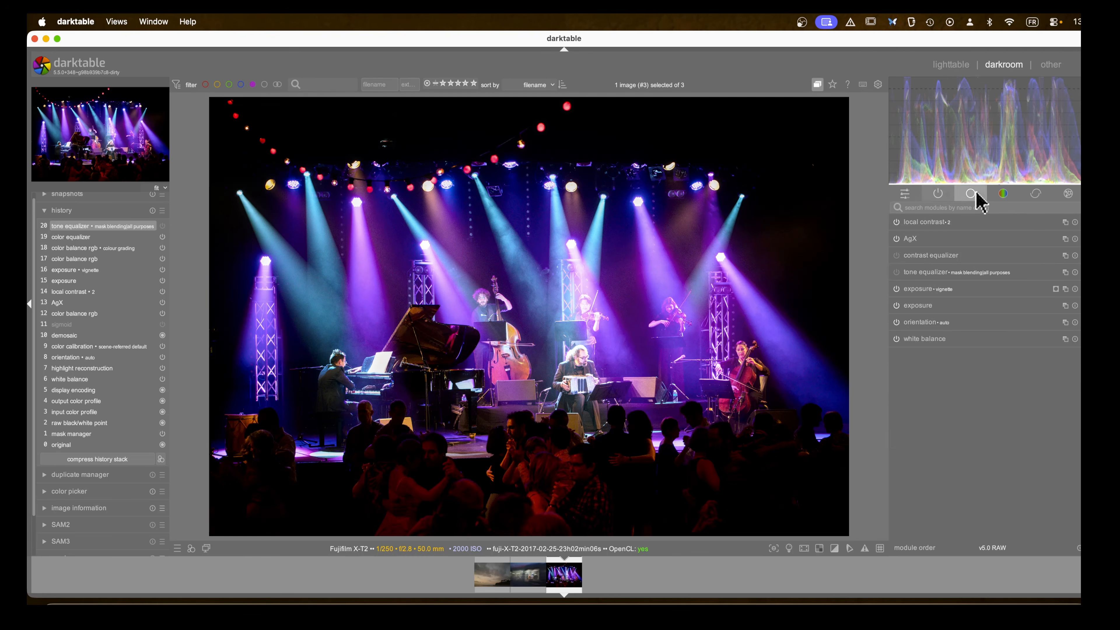
left_click(917, 274)
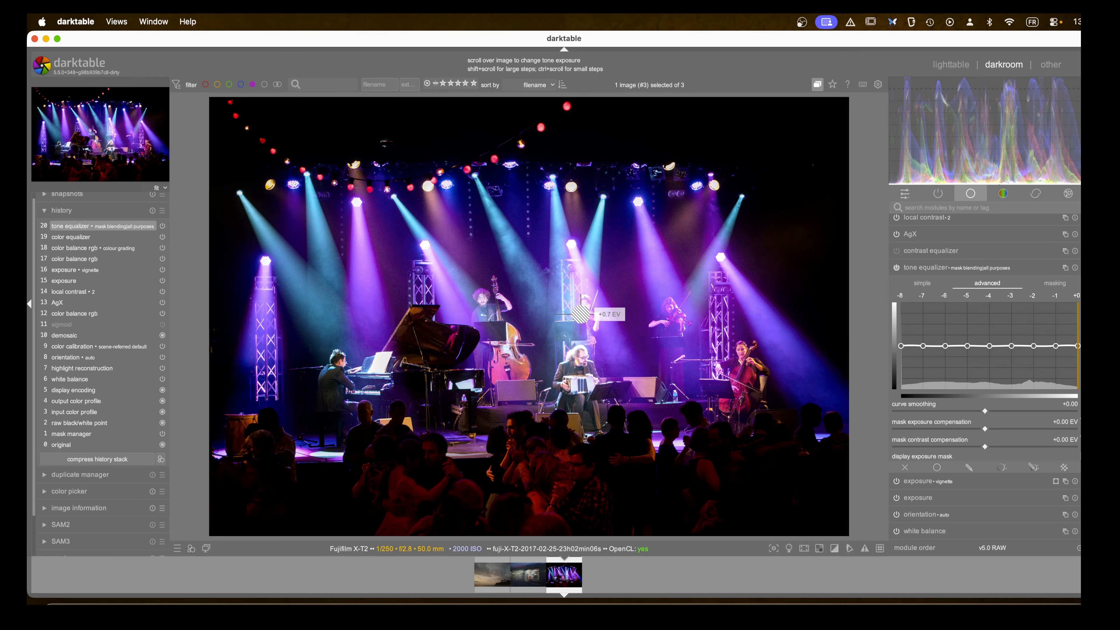
scroll(582, 317, "down", 1)
scroll(582, 317, "up", 1)
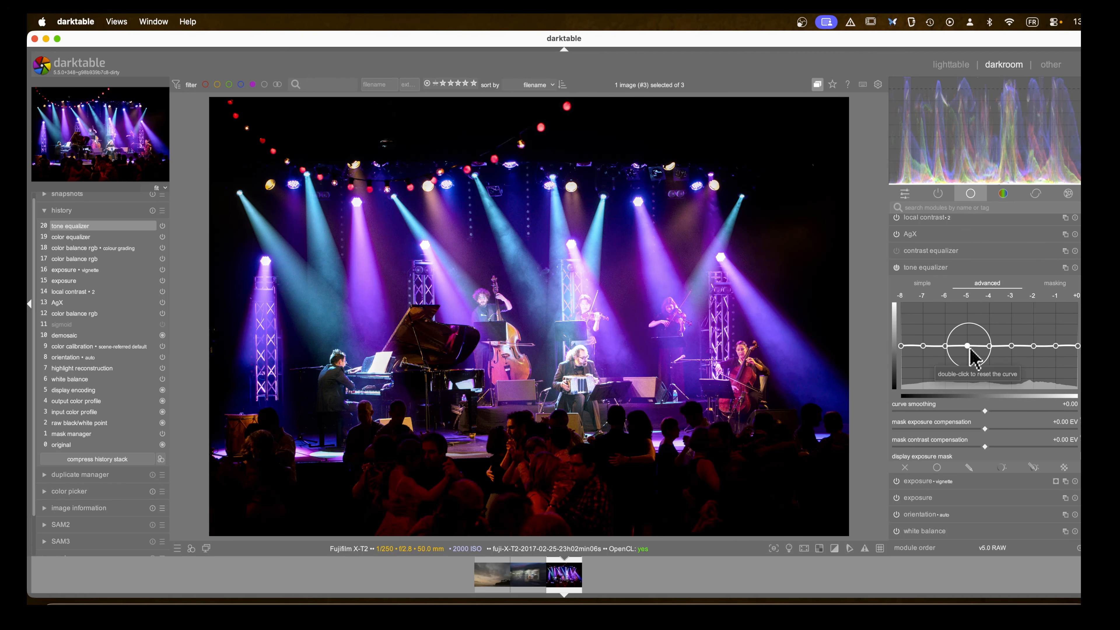
left_click(922, 267)
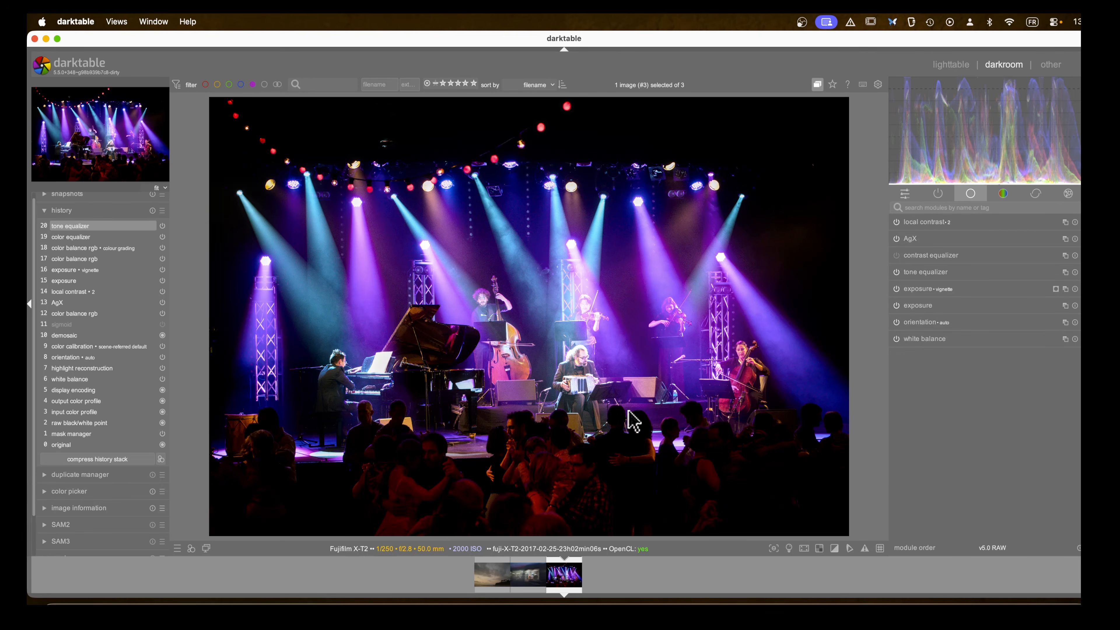
Step: At 100% view, set tone equalizer's mask exposure compensation to -2.38 EV and lower its curve around -3 and -2 EV
middle_click(596, 330)
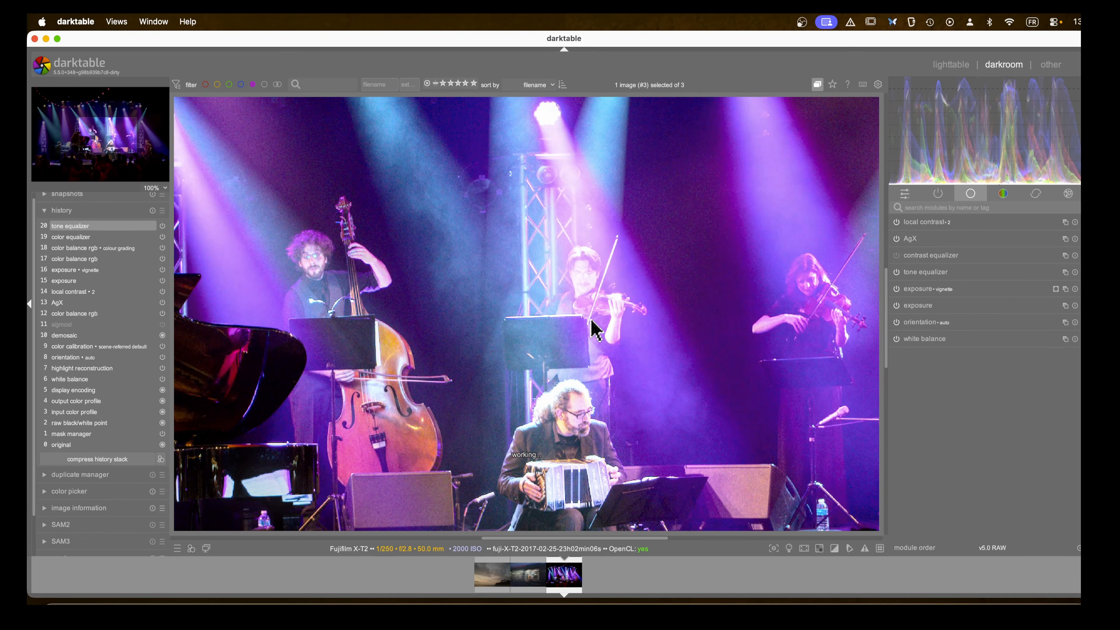
left_click(924, 273)
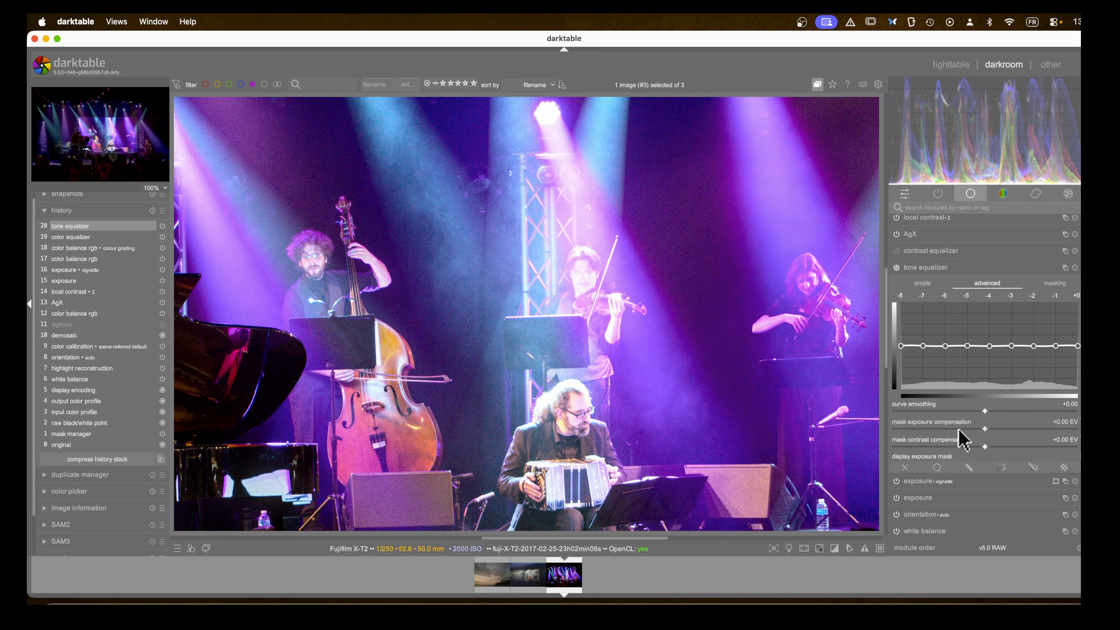
left_click(930, 428)
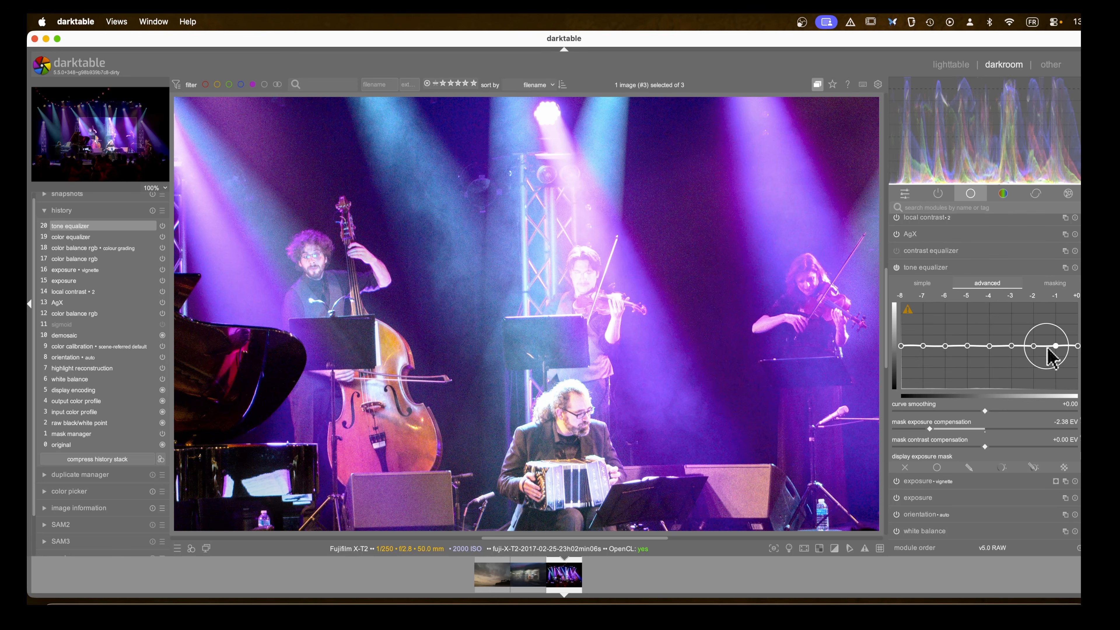
left_click_drag(1053, 346, 1033, 353)
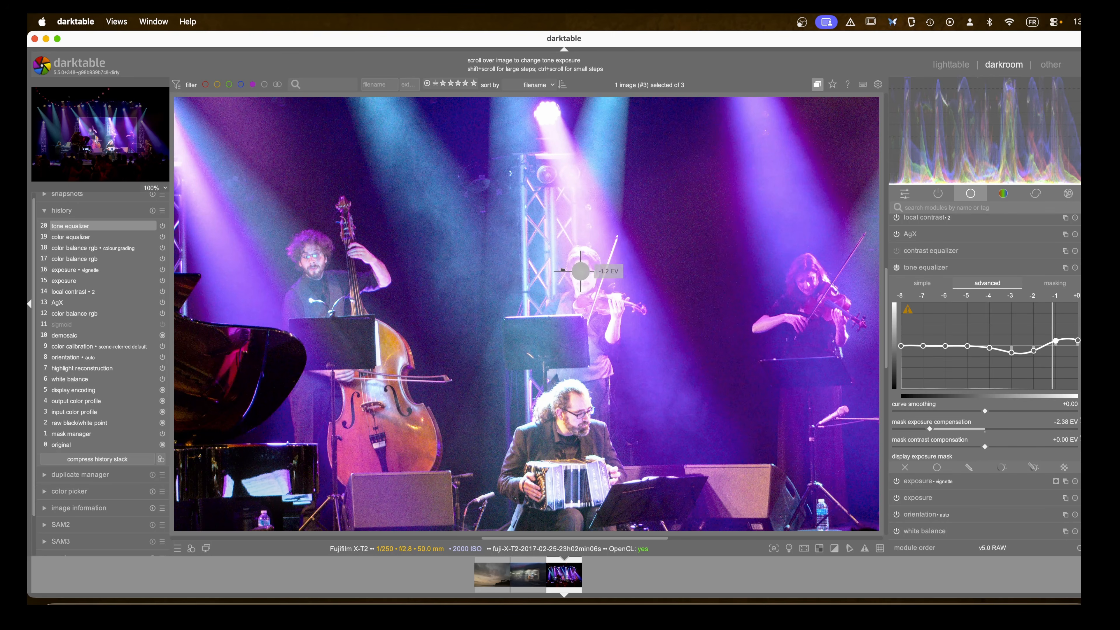
left_click(896, 268)
left_click(896, 268)
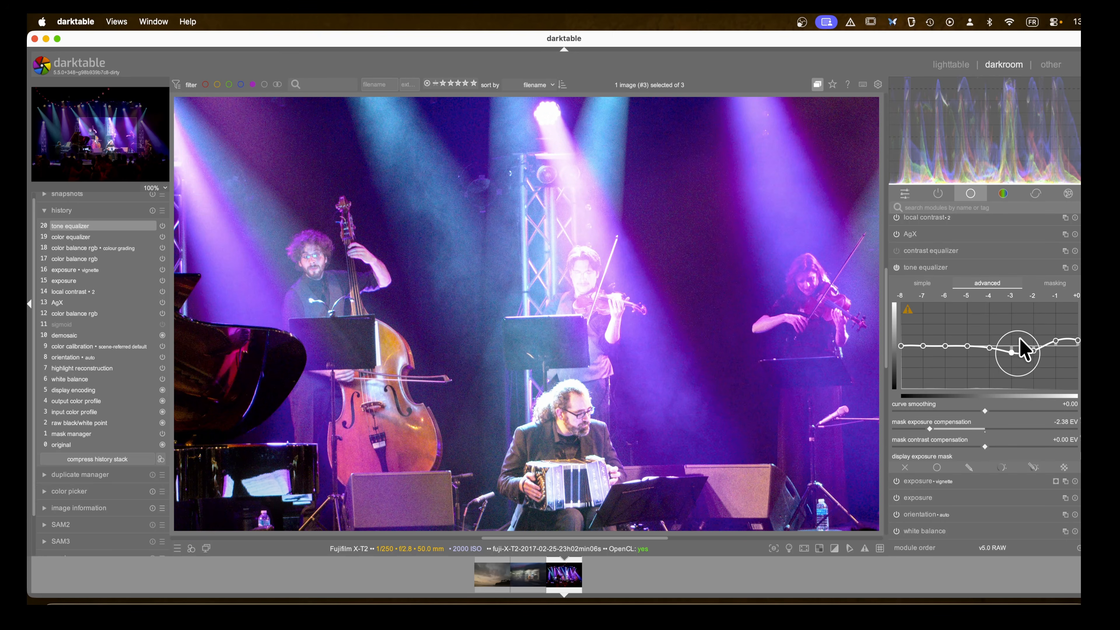
Step: Pull the tone equalizer curve further down around -3 and -2 EV and compare the image with and without it
left_click_drag(1075, 347, 1023, 364)
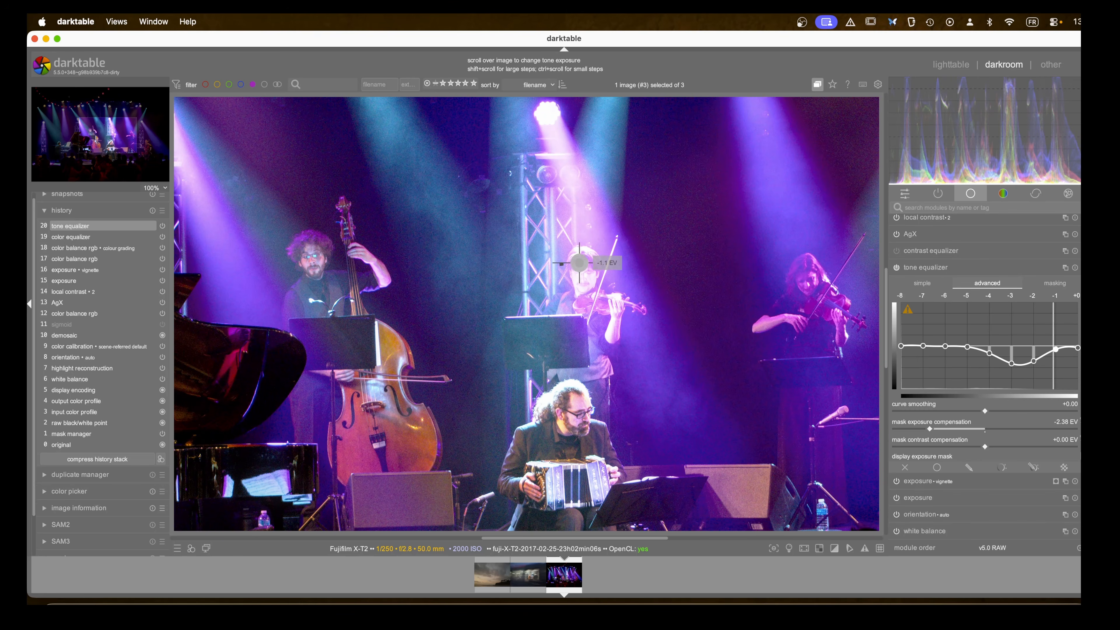
left_click(896, 268)
left_click(896, 268)
left_click(896, 268)
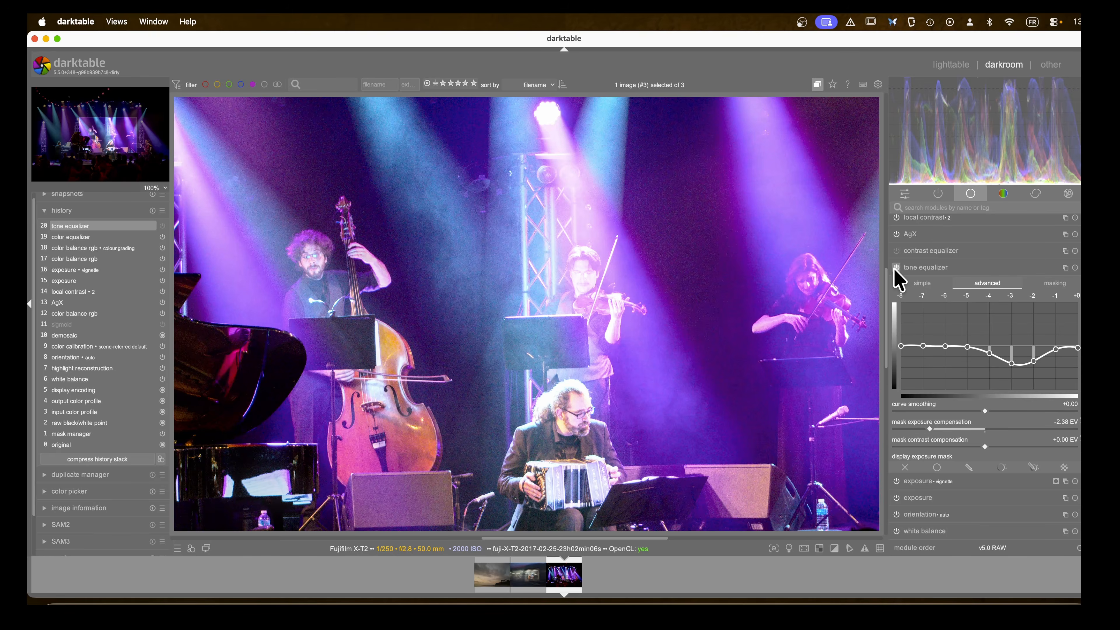
left_click(896, 268)
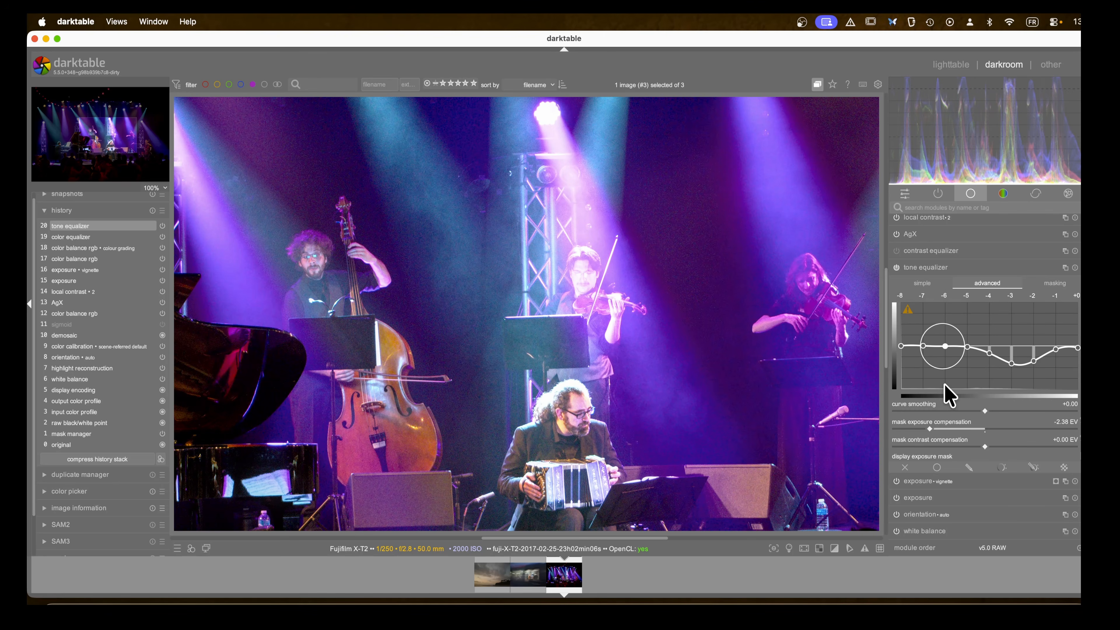
Step: Add a drawn circle mask to tone equalizer around the central violinist's face, with a feather size of about 1.55%
left_click(969, 468)
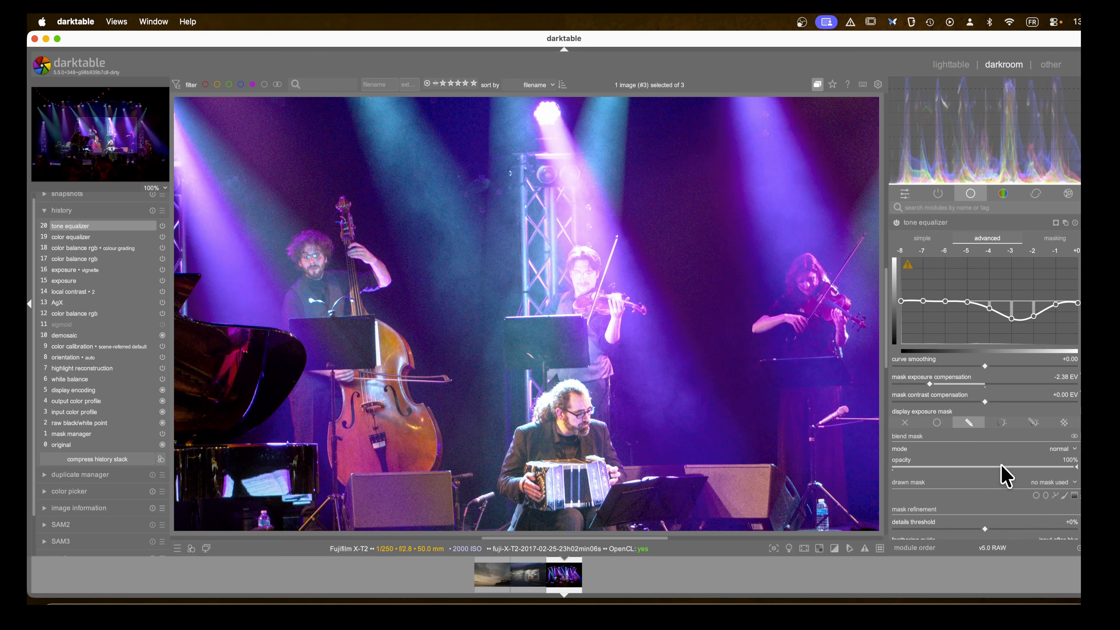
left_click(1036, 495)
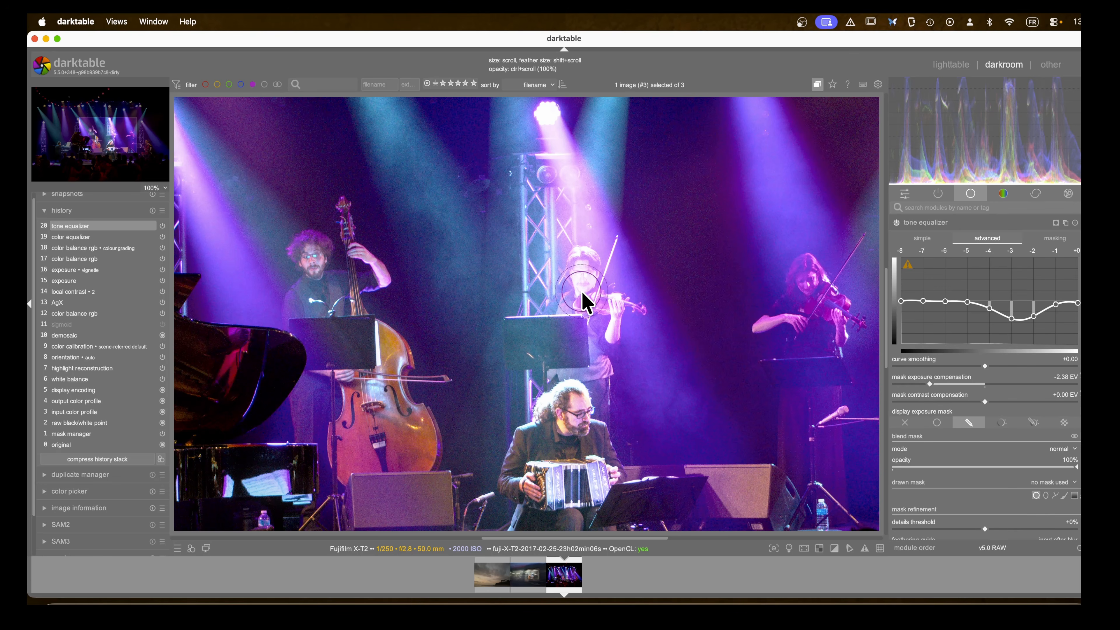
scroll(591, 287, "up", 5)
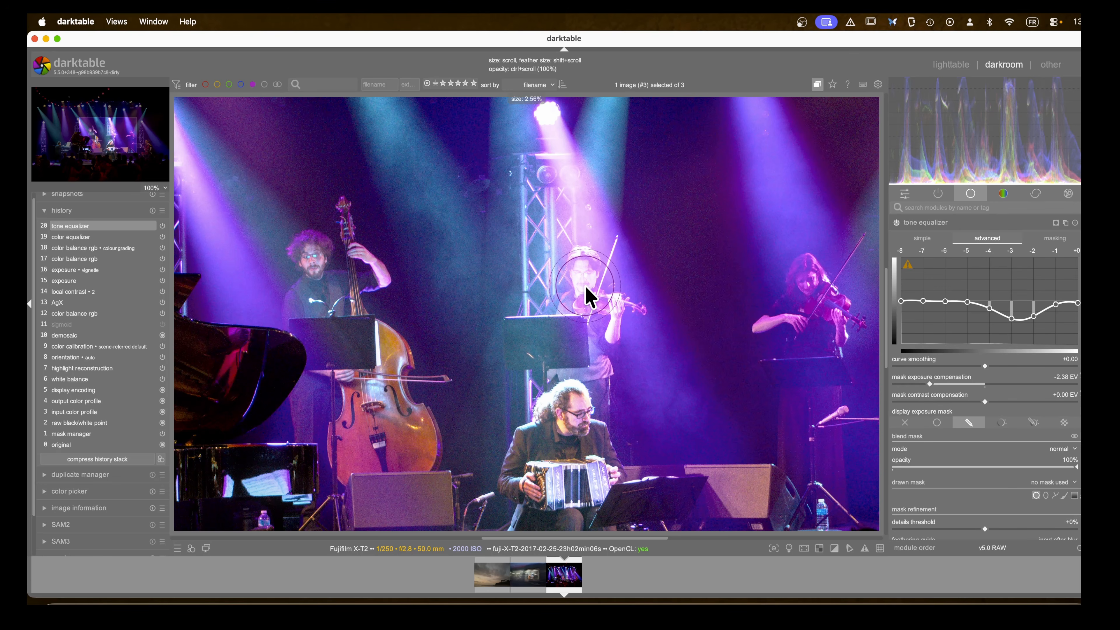
scroll(591, 297, "up", 4, "shift")
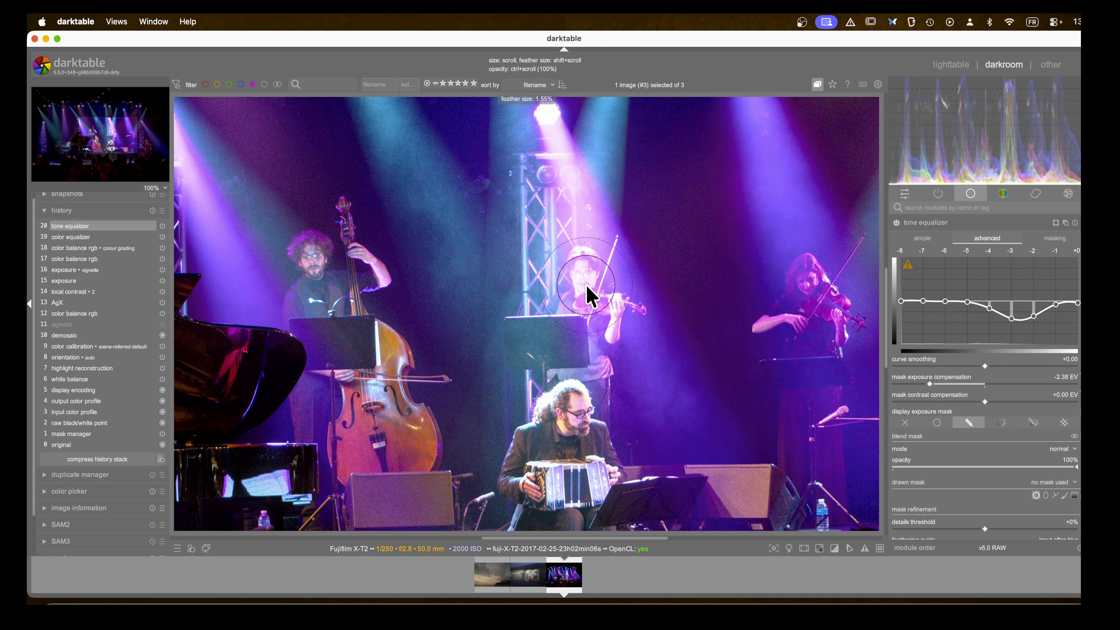
scroll(591, 283, "down", 2)
left_click(588, 274)
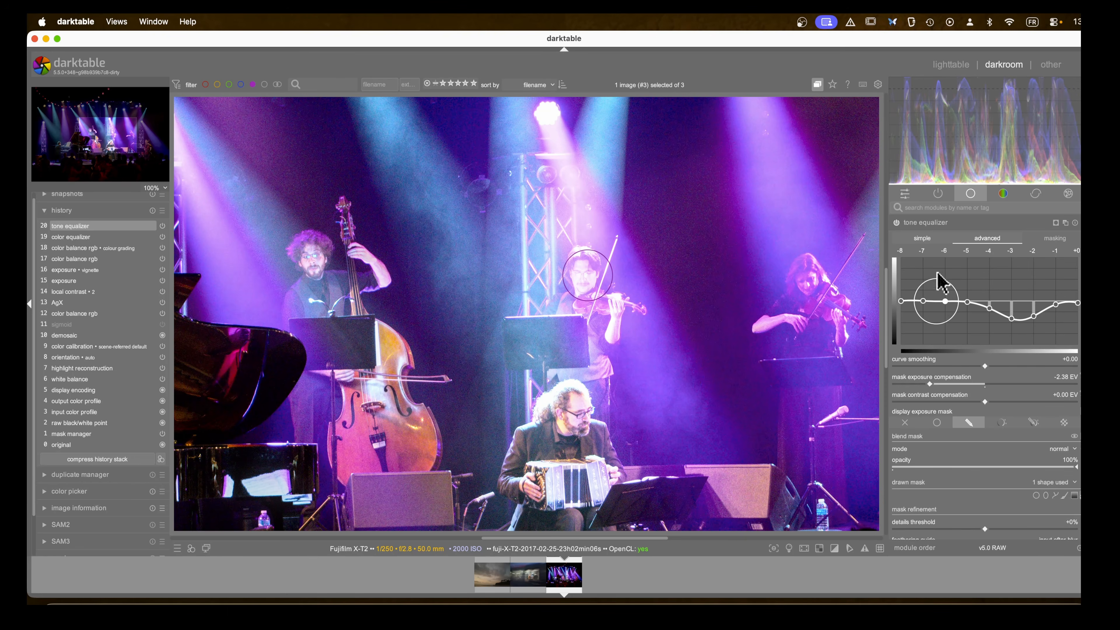
Step: Collapse tone equalizer and compare the violinist's face with the masked correction off and on
left_click(926, 223)
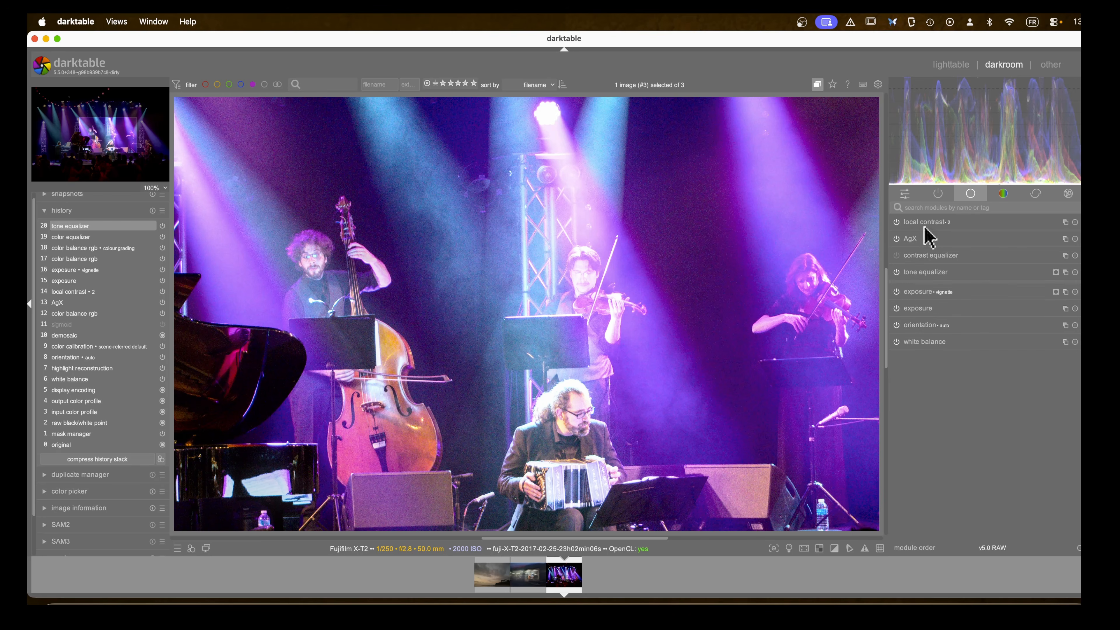
left_click(896, 272)
left_click(896, 272)
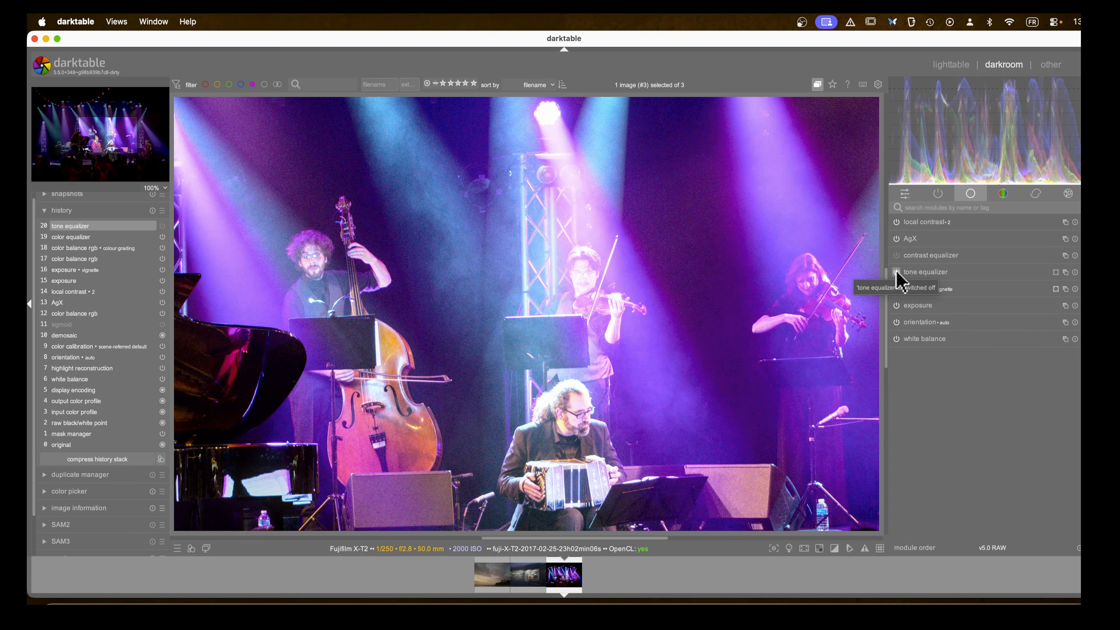
left_click(896, 272)
left_click(896, 272)
left_click(896, 272)
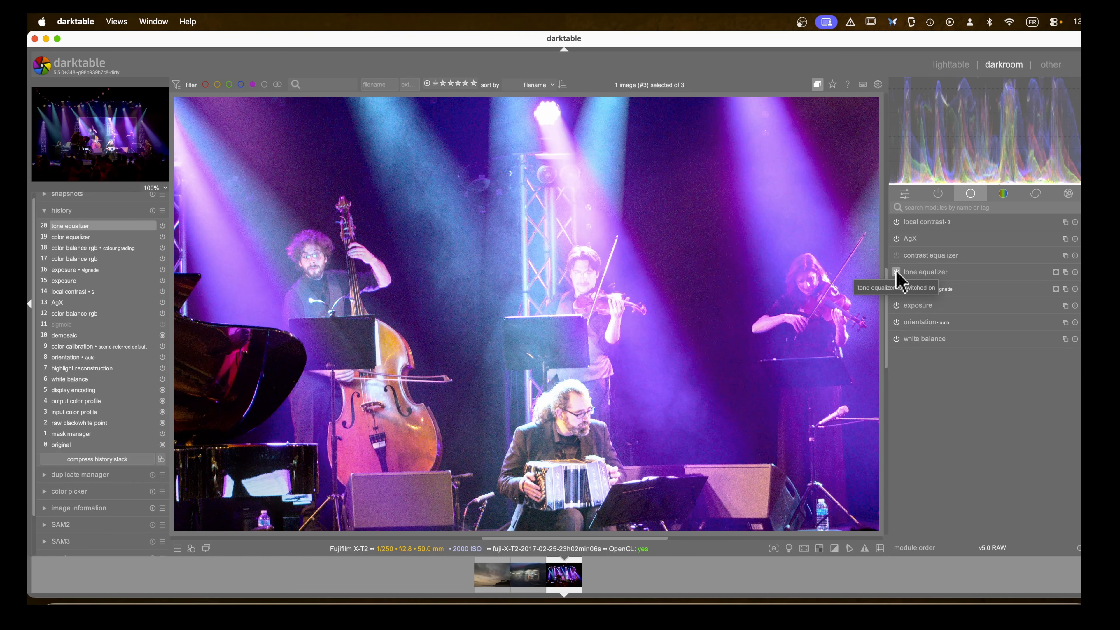
Step: Set tone equalizer's -4 EV band to -0.02 EV in the simple settings, and return to the advanced curve
left_click(925, 272)
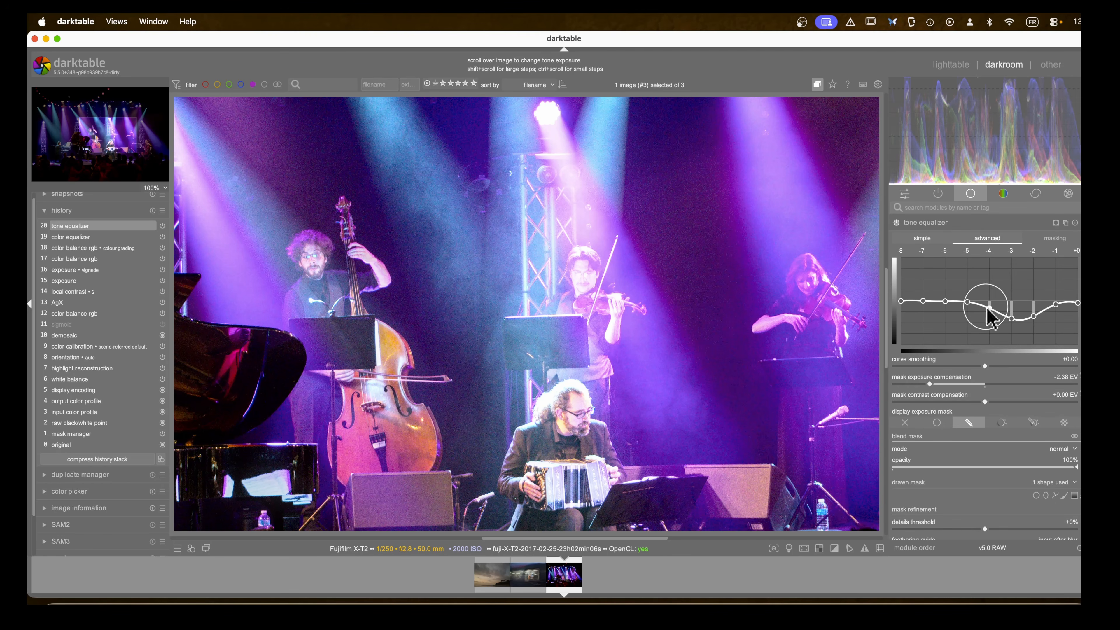
left_click_drag(987, 308, 992, 305)
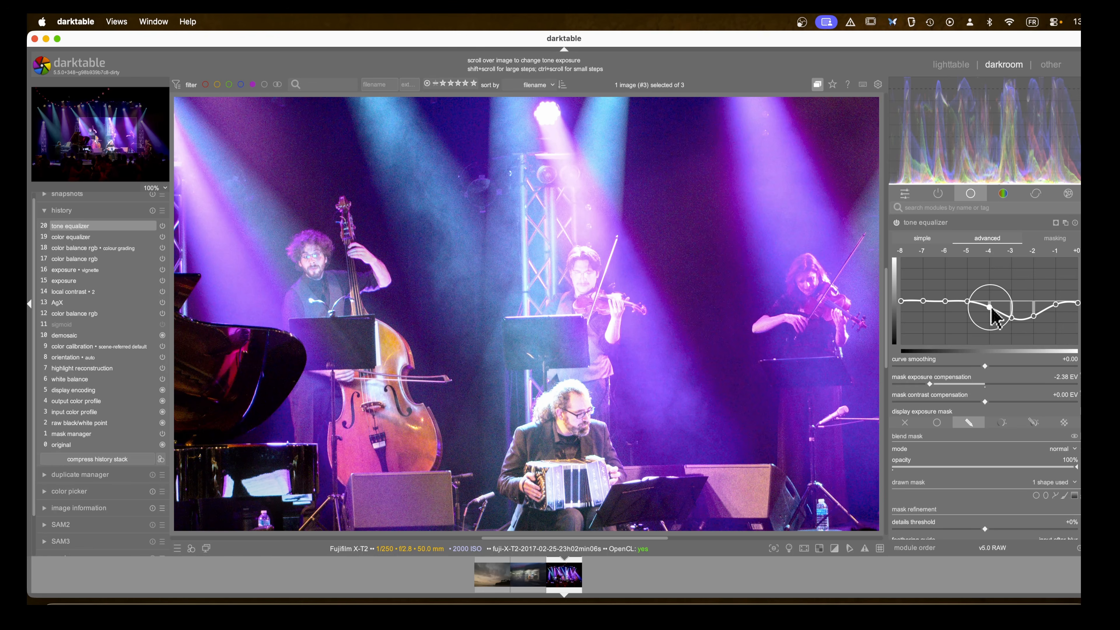
left_click(923, 238)
left_click_drag(948, 328, 984, 330)
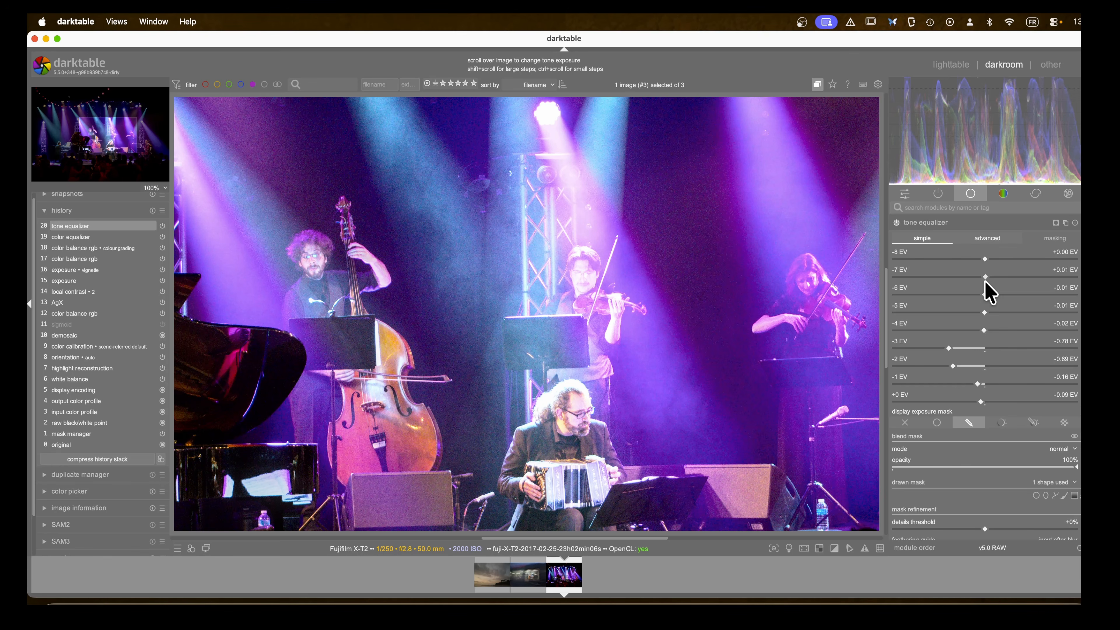
left_click(989, 241)
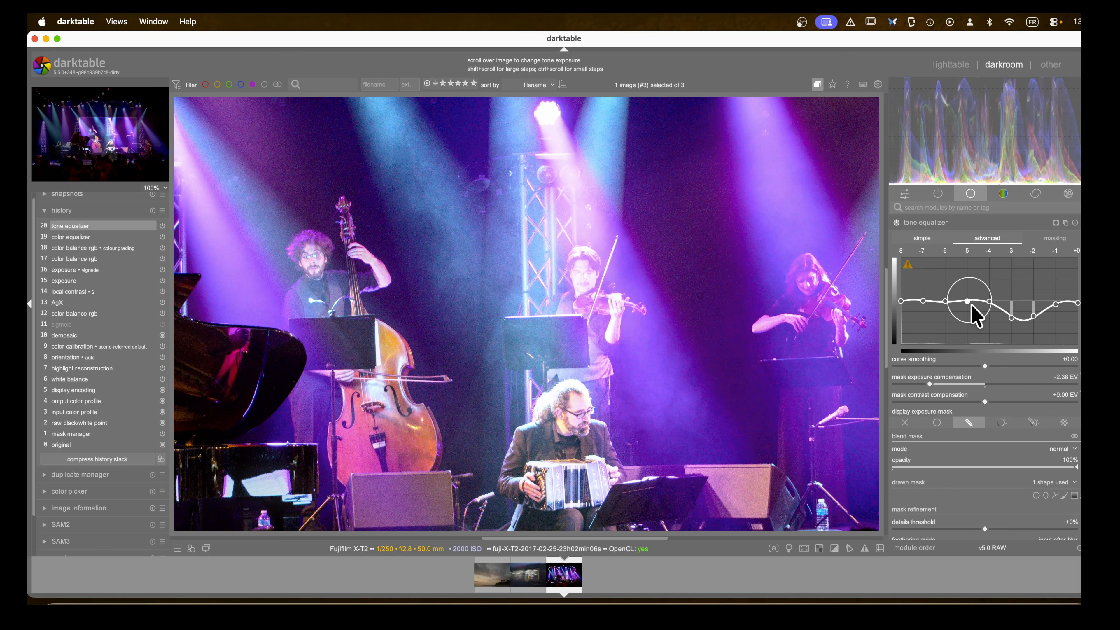
Step: Compare the violinist's face with tone equalizer off and on, collapse the module and view the whole photo
left_click(896, 223)
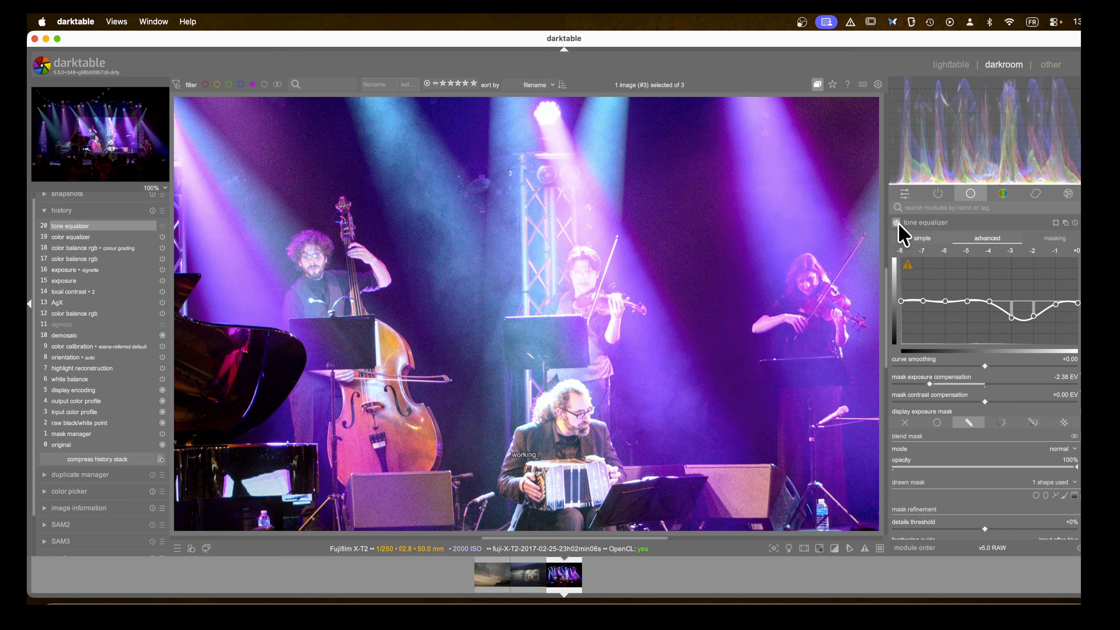
left_click(897, 222)
left_click(897, 223)
left_click(897, 224)
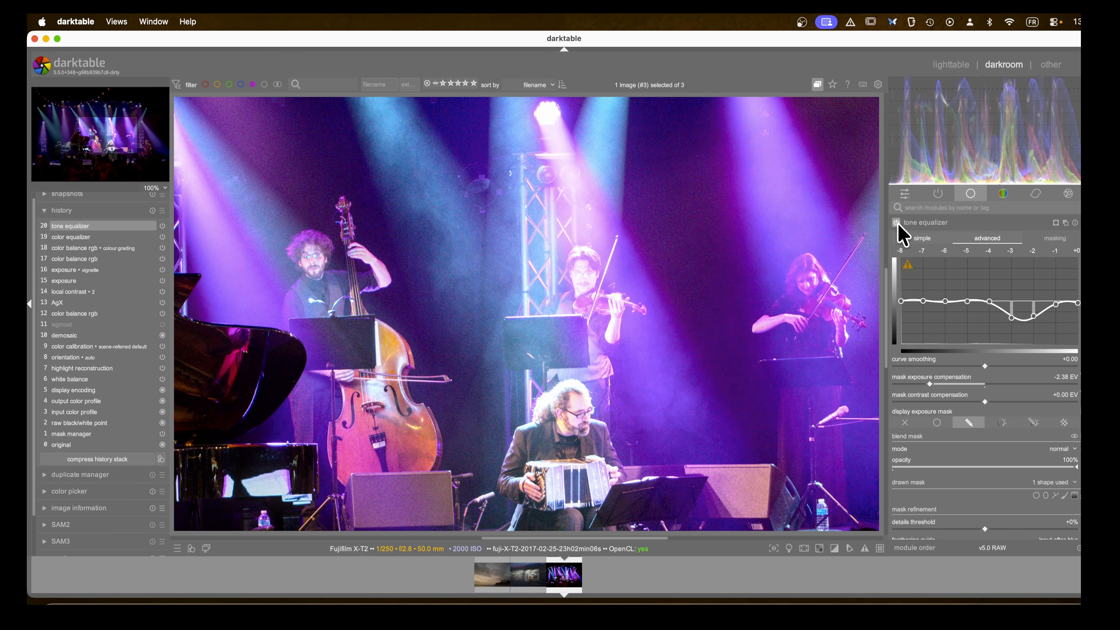
left_click(938, 223)
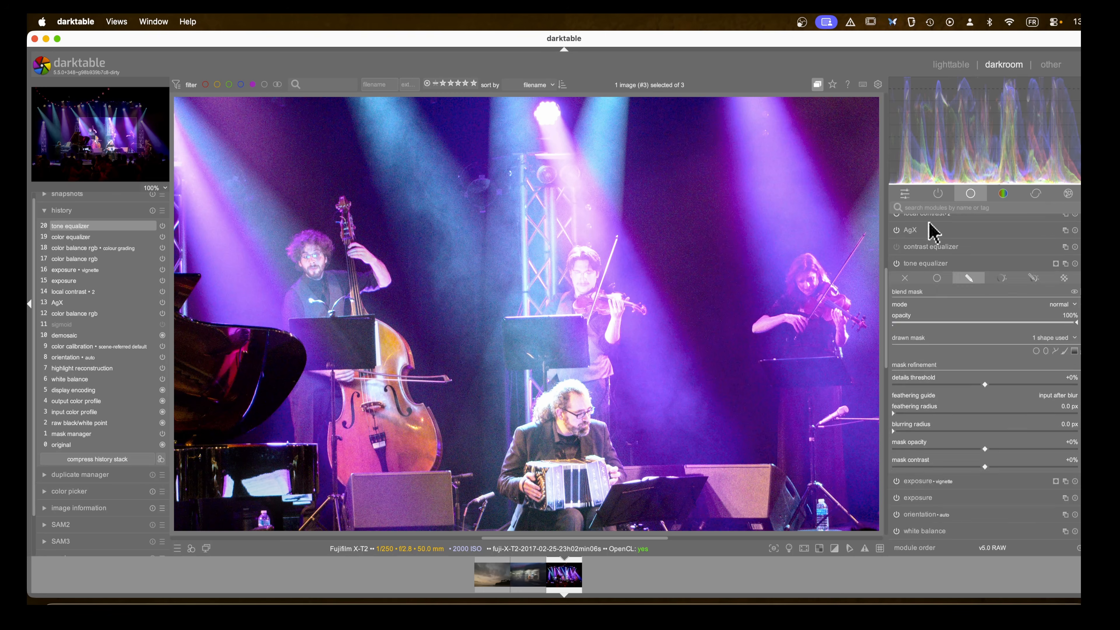
scroll(628, 331, "down", 4)
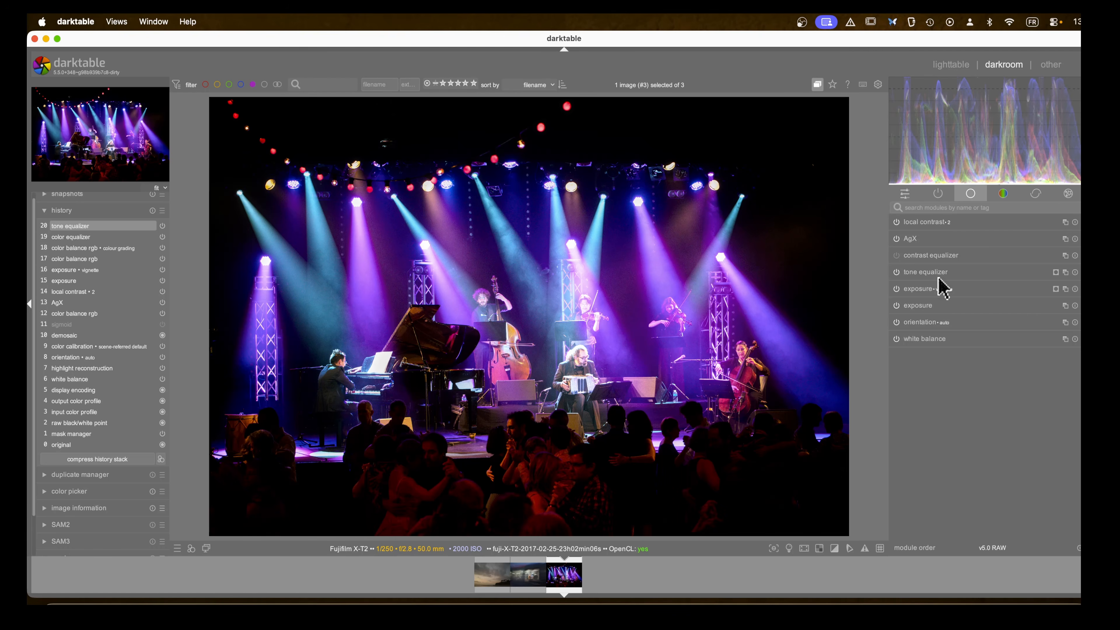
Step: Switch to image #2, the motion-blurred window scene, and set its exposure to +0.900 EV
key("BackSpace")
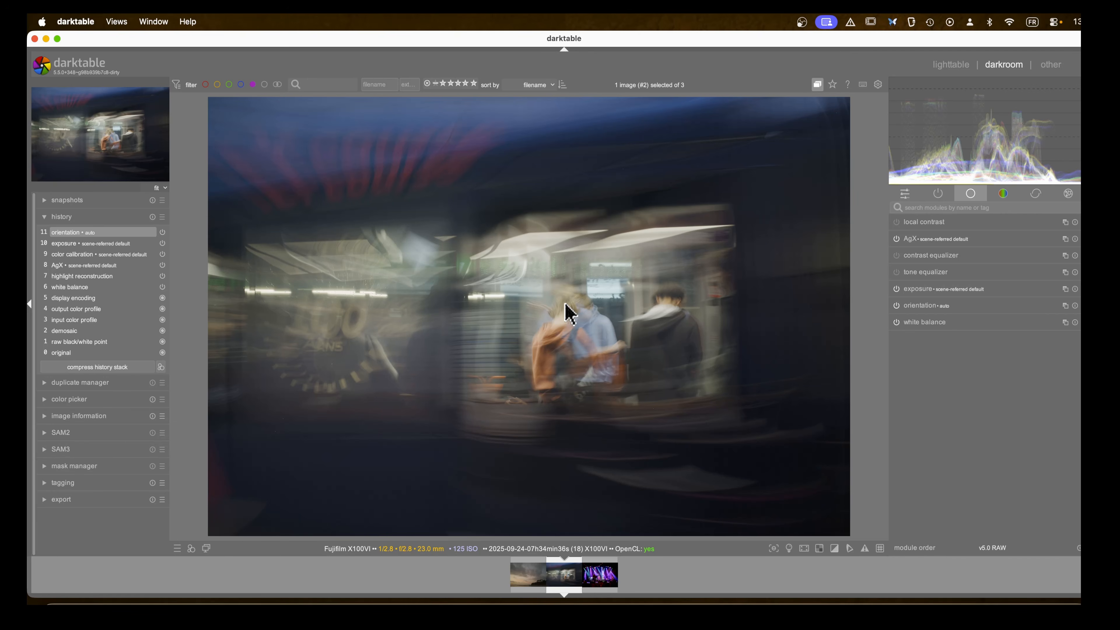
scroll(565, 305, "up", 3)
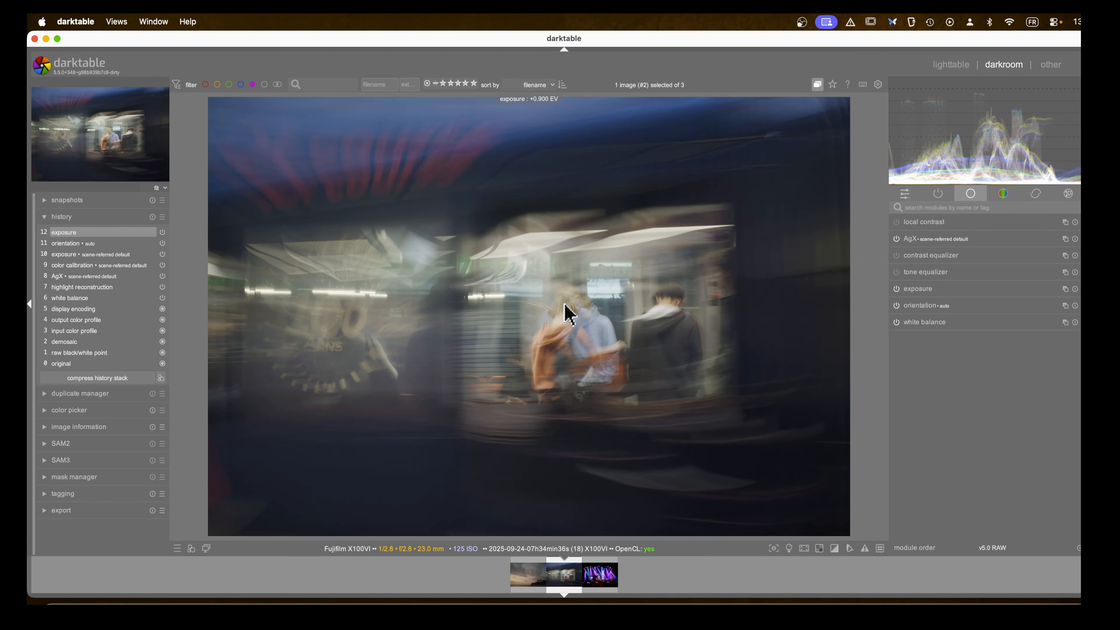
Step: Open AgX and auto tune its white and black relative exposure levels over the whole image
left_click(913, 240)
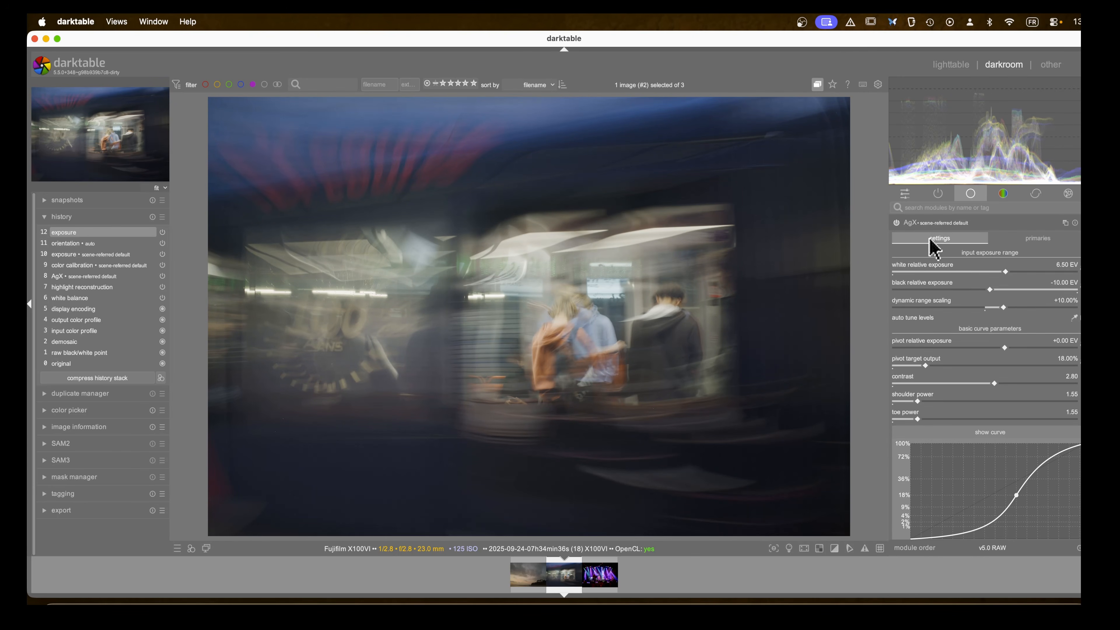
scroll(935, 242, "down", 1)
scroll(944, 244, "up", 2)
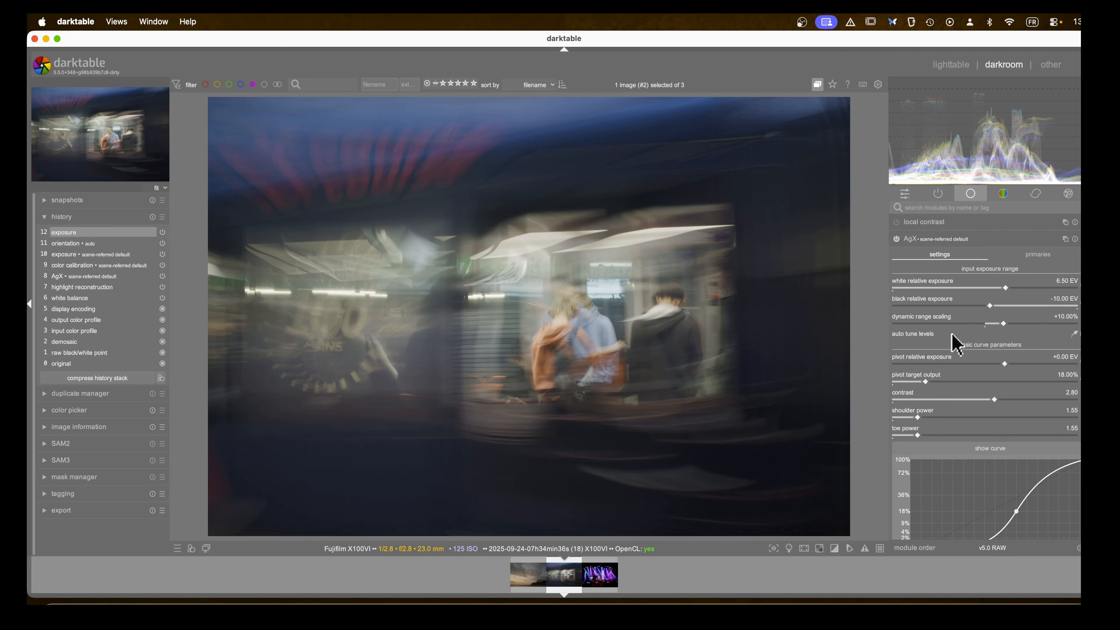
left_click(1075, 333)
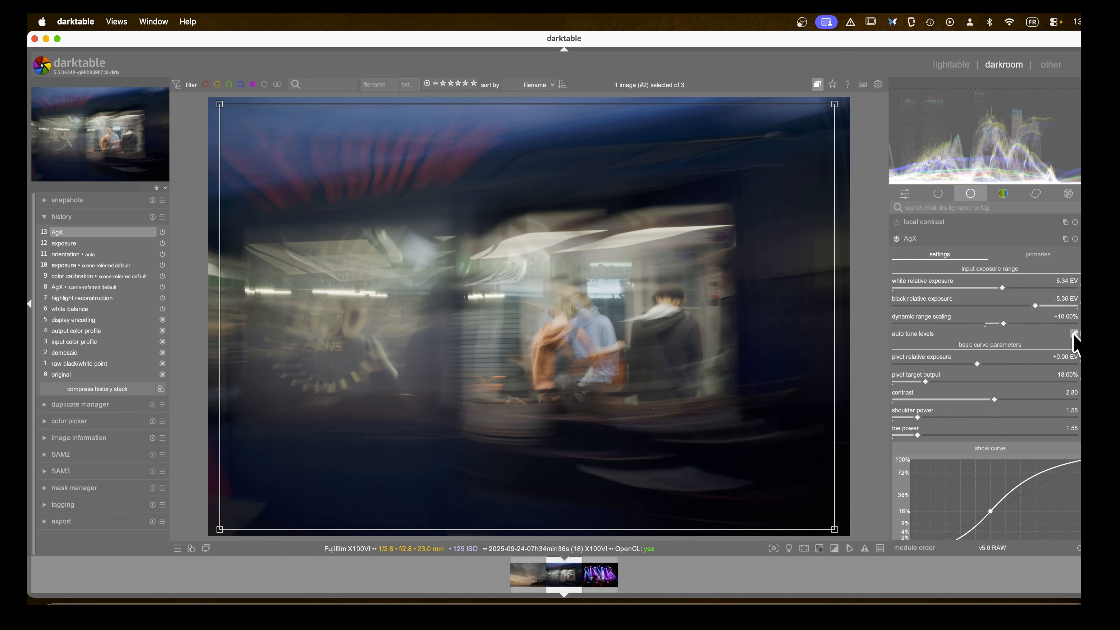
Step: Set AgX contrast to 4.38, shoulder power to 2.31 and toe power to 1.99
left_click_drag(998, 400, 1059, 410)
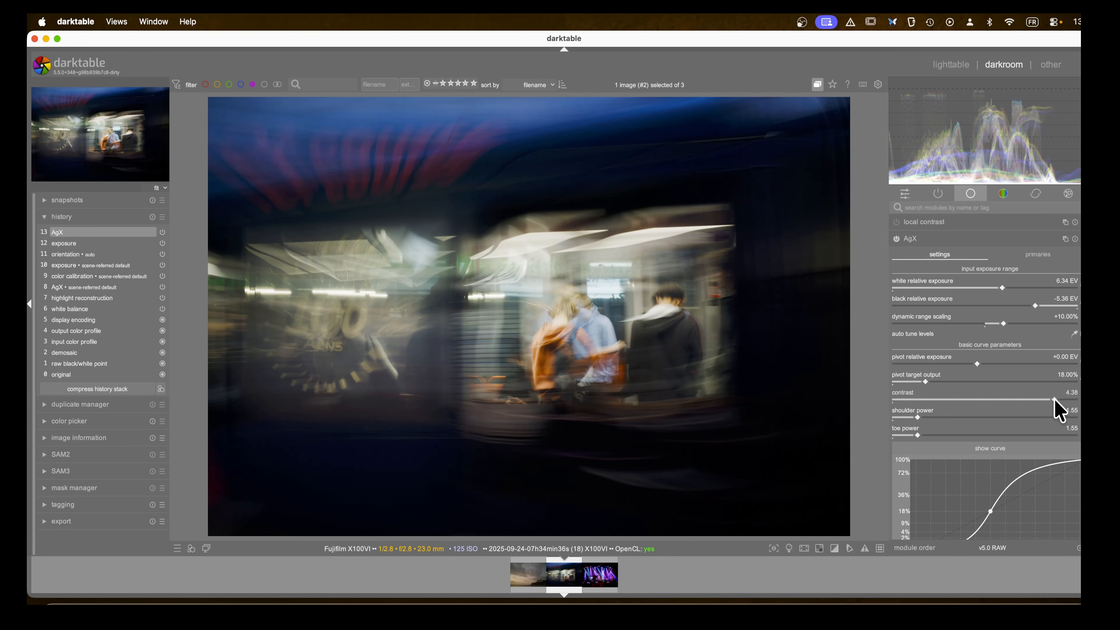
left_click_drag(919, 417, 950, 424)
scroll(946, 421, "down", 5)
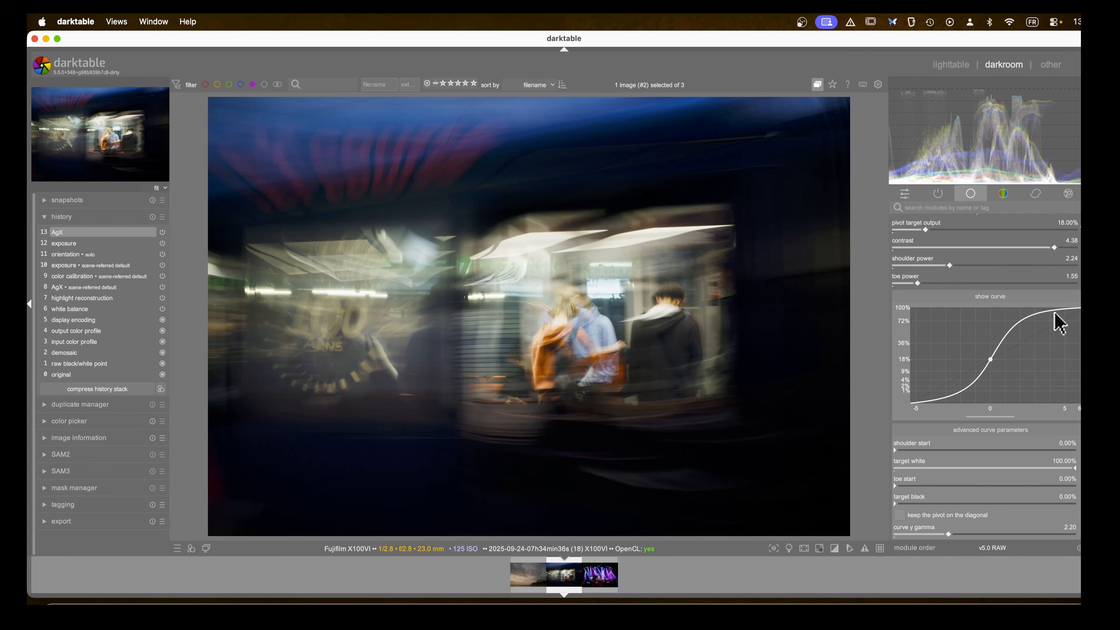
scroll(949, 305, "up", 2)
mouse_move(949, 294)
left_mouse_down()
mouse_move(1033, 293)
mouse_move(953, 294)
mouse_move(1028, 312)
mouse_move(941, 312)
left_mouse_up()
Step: Set the saturation in AgX's look section to 135.38% and collapse the module
scroll(938, 310, "down", 5)
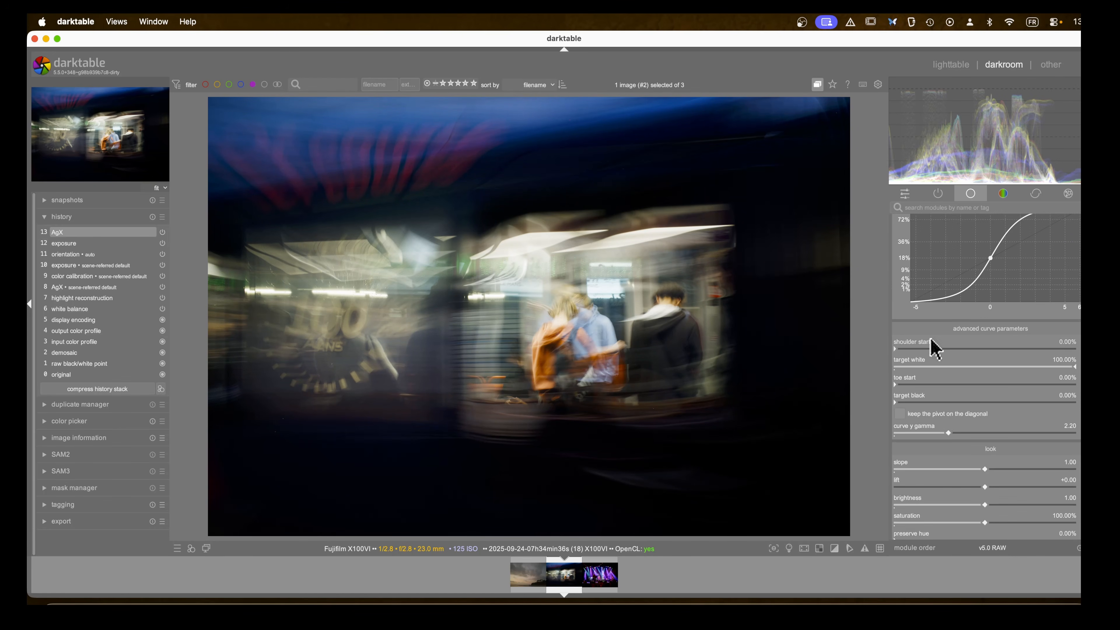
scroll(958, 468, "down", 2)
scroll(966, 458, "down", 1)
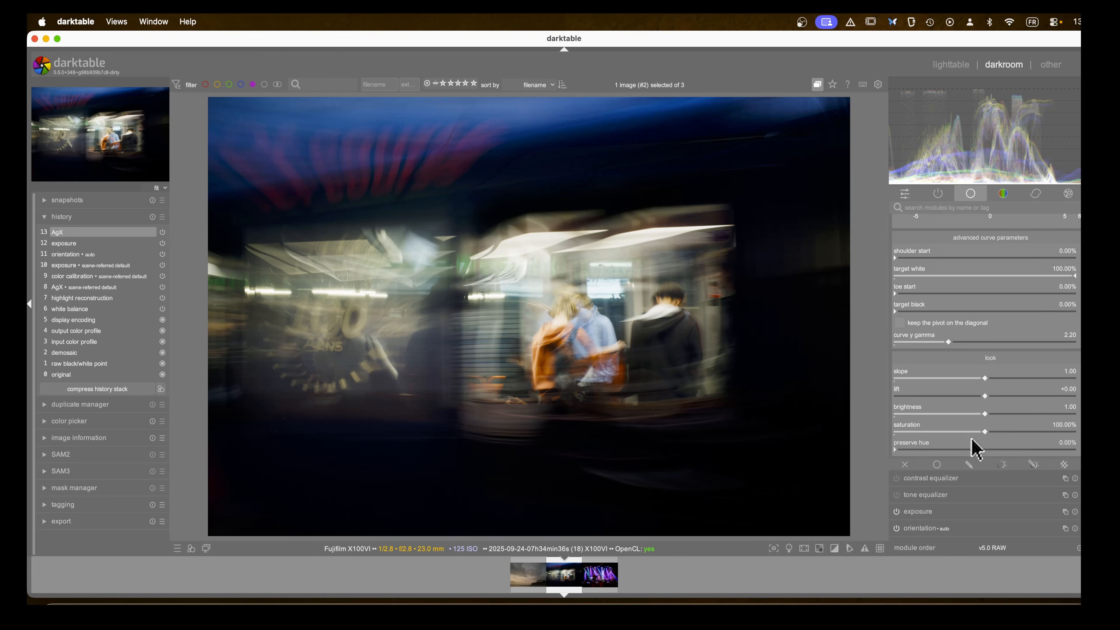
left_click_drag(985, 432, 1017, 432)
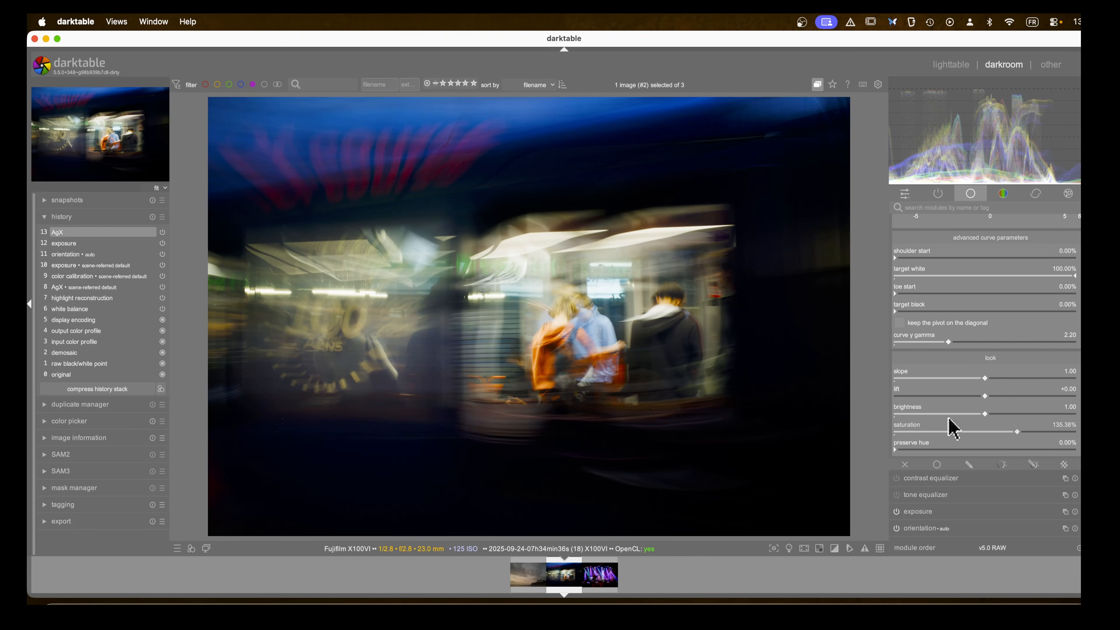
scroll(948, 410, "up", 5)
scroll(926, 265, "up", 10)
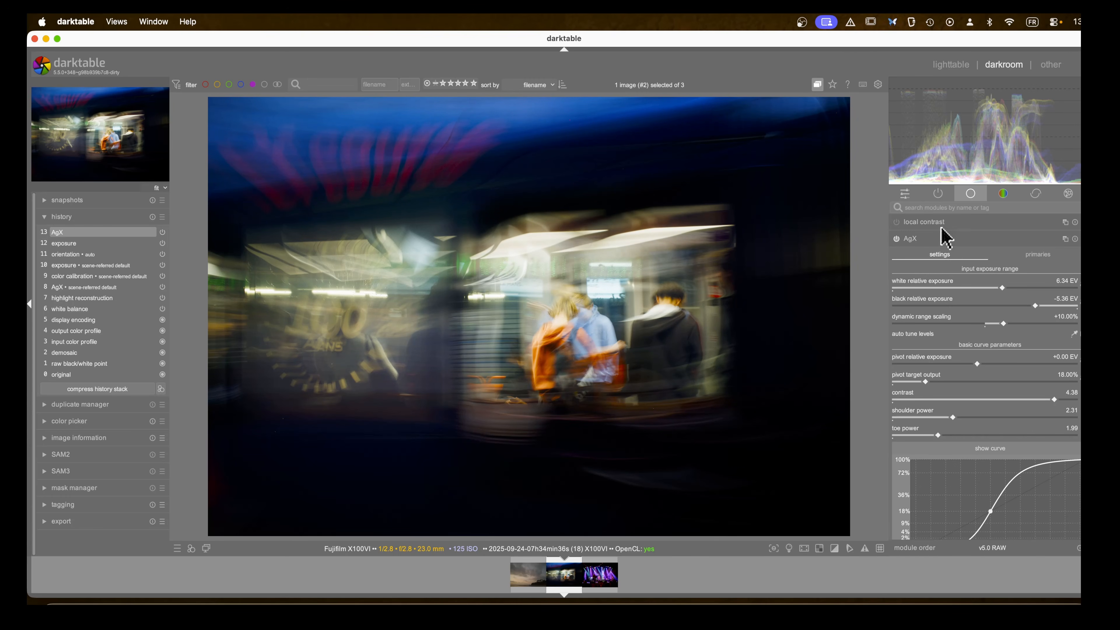
left_click(925, 240)
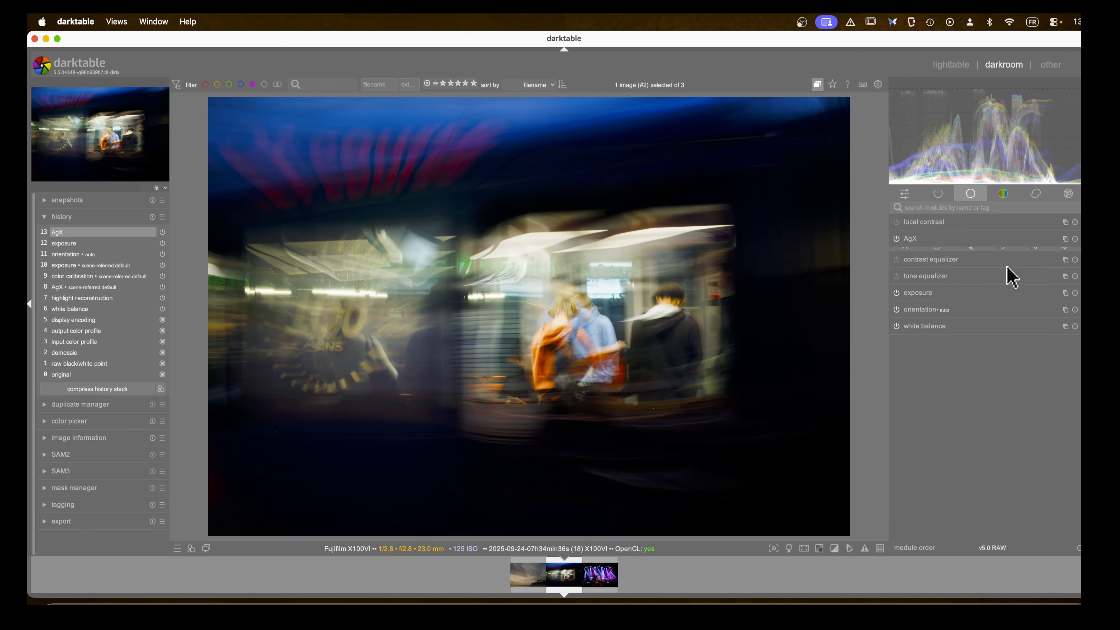
Step: Try local contrast and, in its place, diffuse or sharpen with the local contrast "normal" preset
left_click(897, 222)
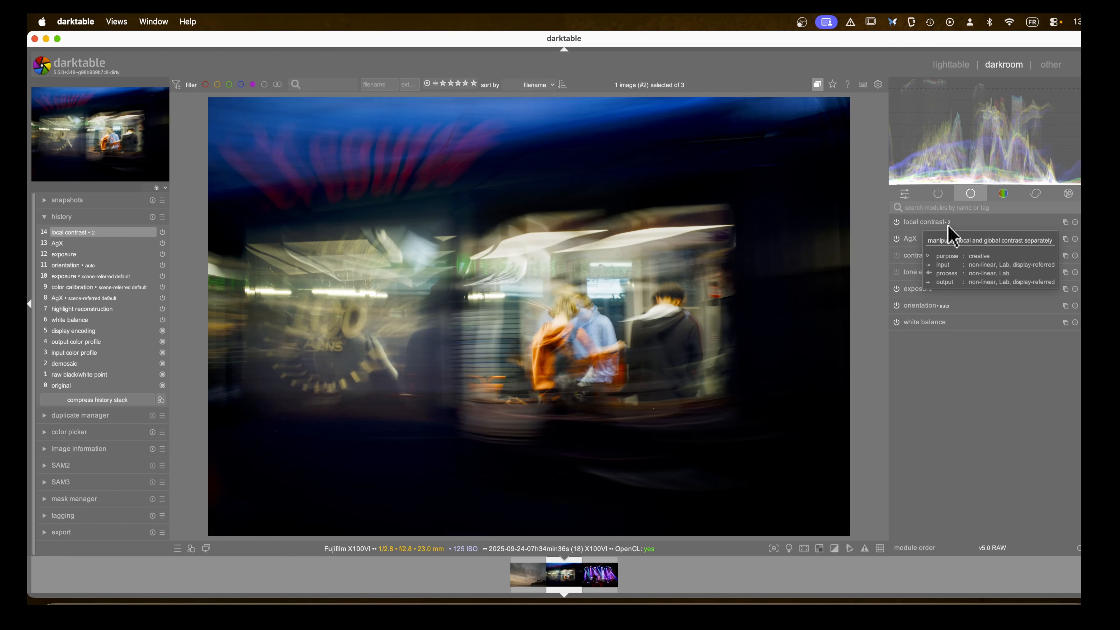
left_click(896, 222)
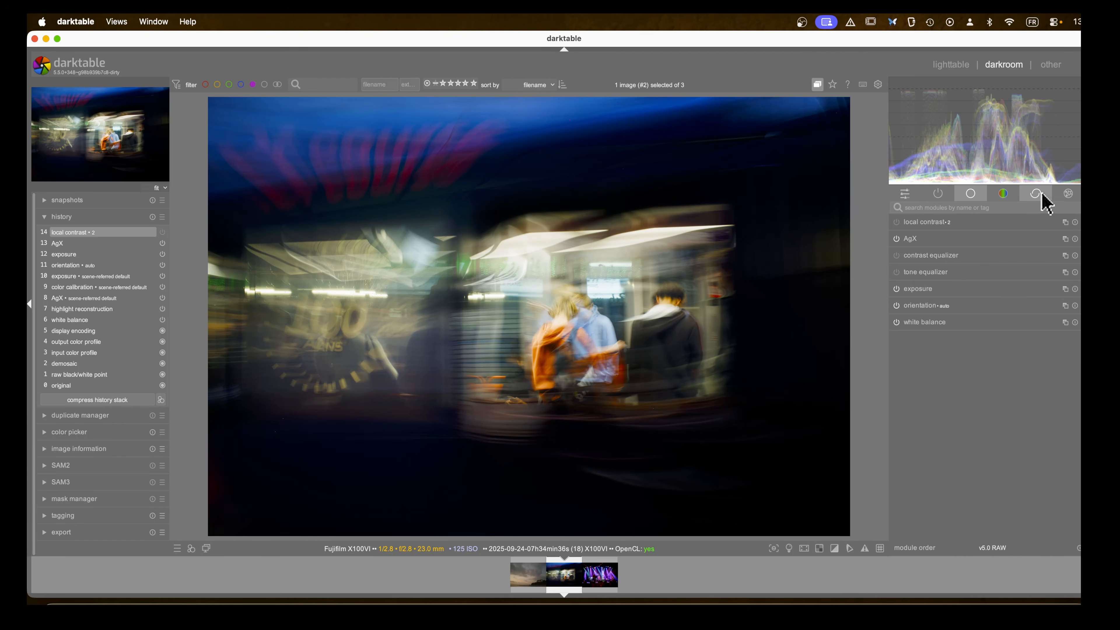
left_click(1036, 195)
left_click(1065, 239)
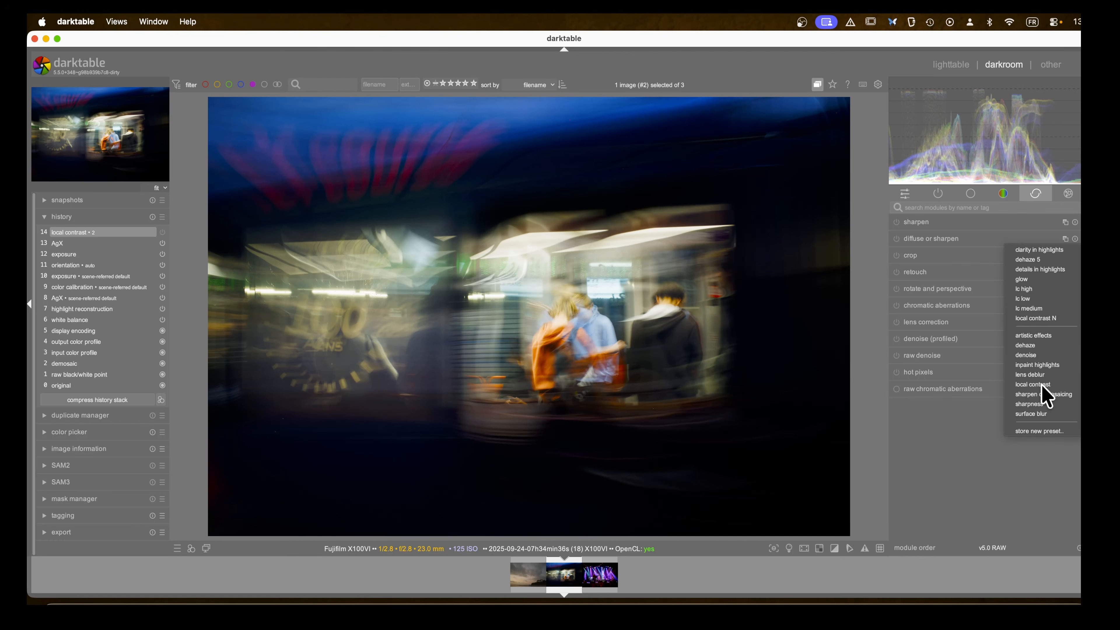
mouse_move(1028, 385)
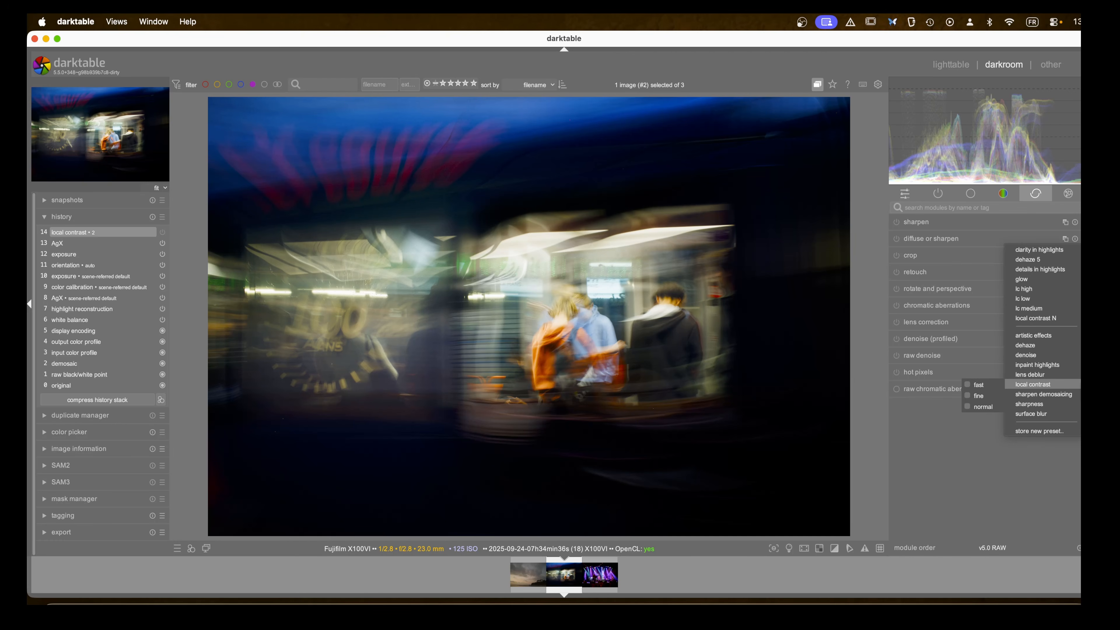
left_click(992, 408)
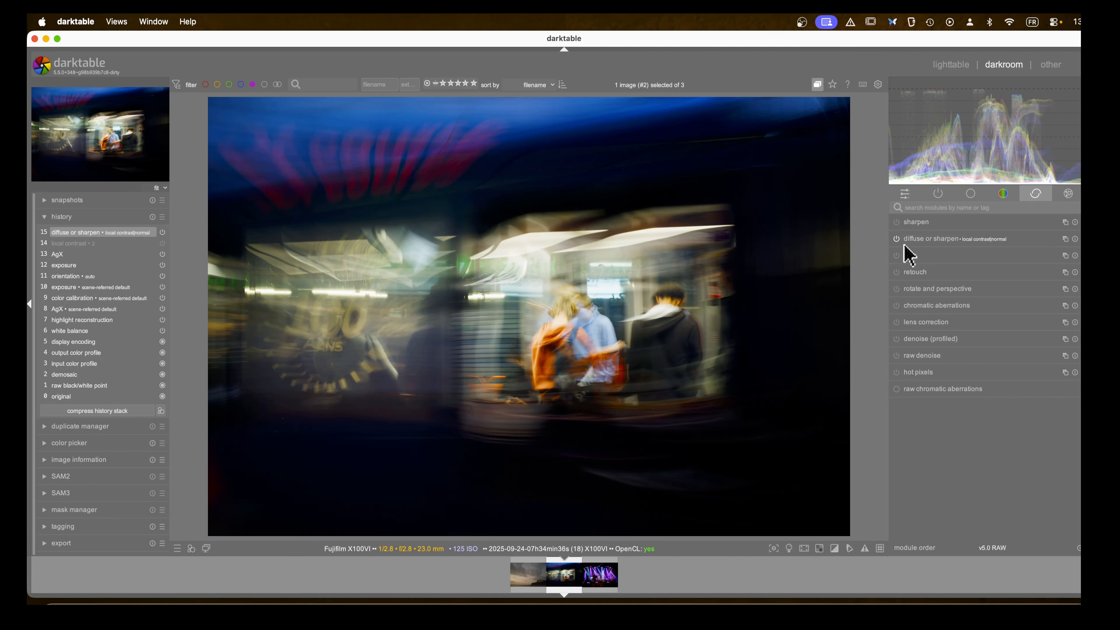
left_click(939, 194)
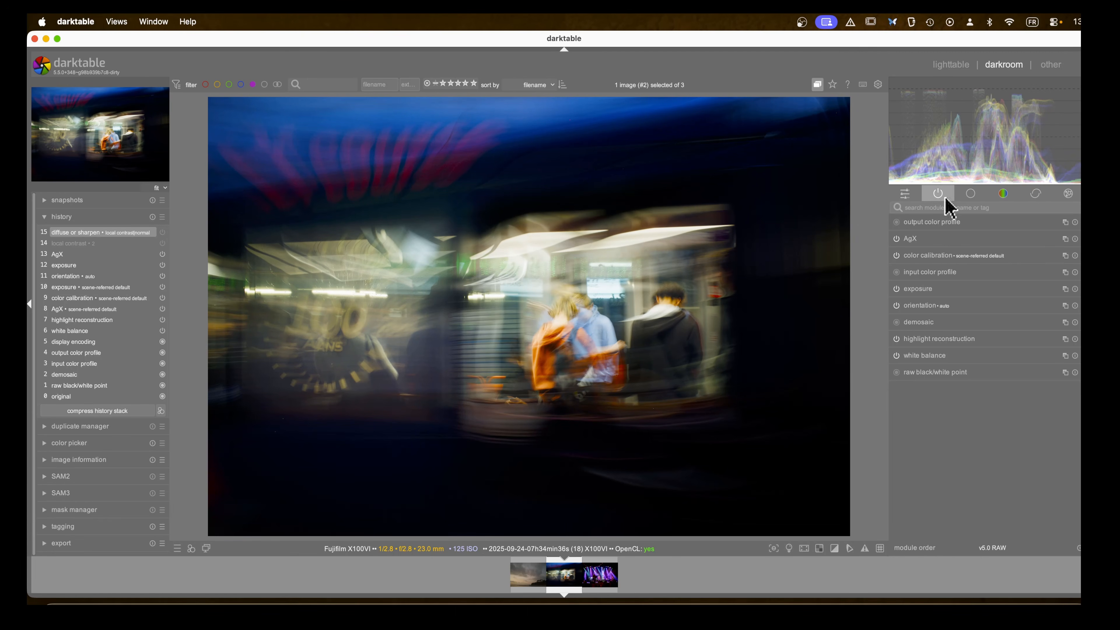
Step: Turn the local contrast module back on for the window scene
left_click(969, 194)
left_click(896, 222)
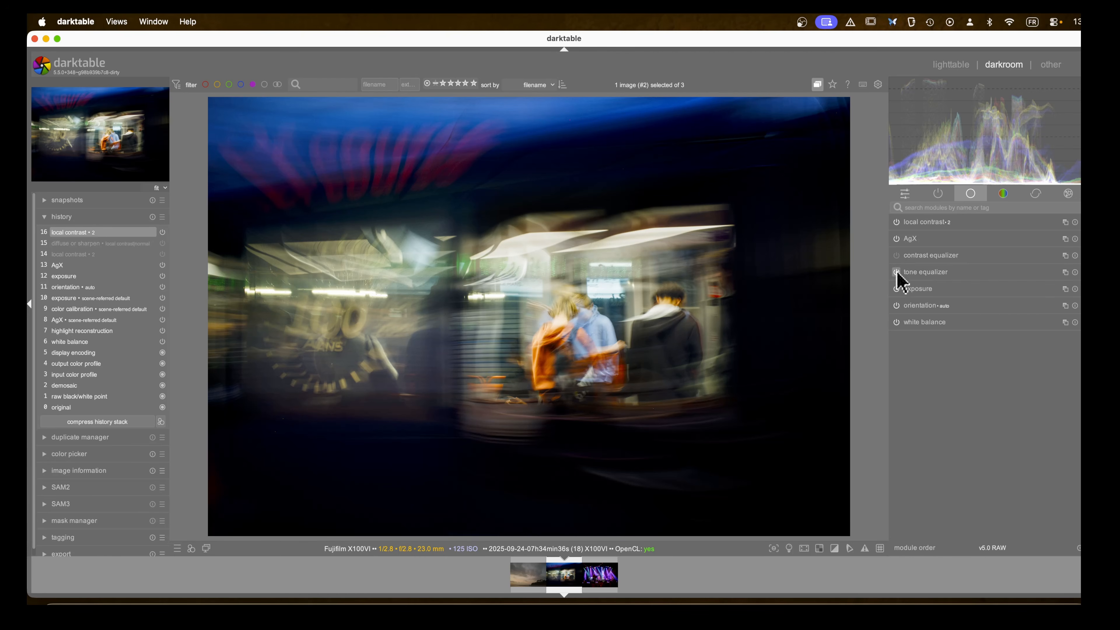
Step: Enable color balance rgb and set perceptual saturation to +37.16% for highlights and -87.31% for shadows
left_click(1002, 193)
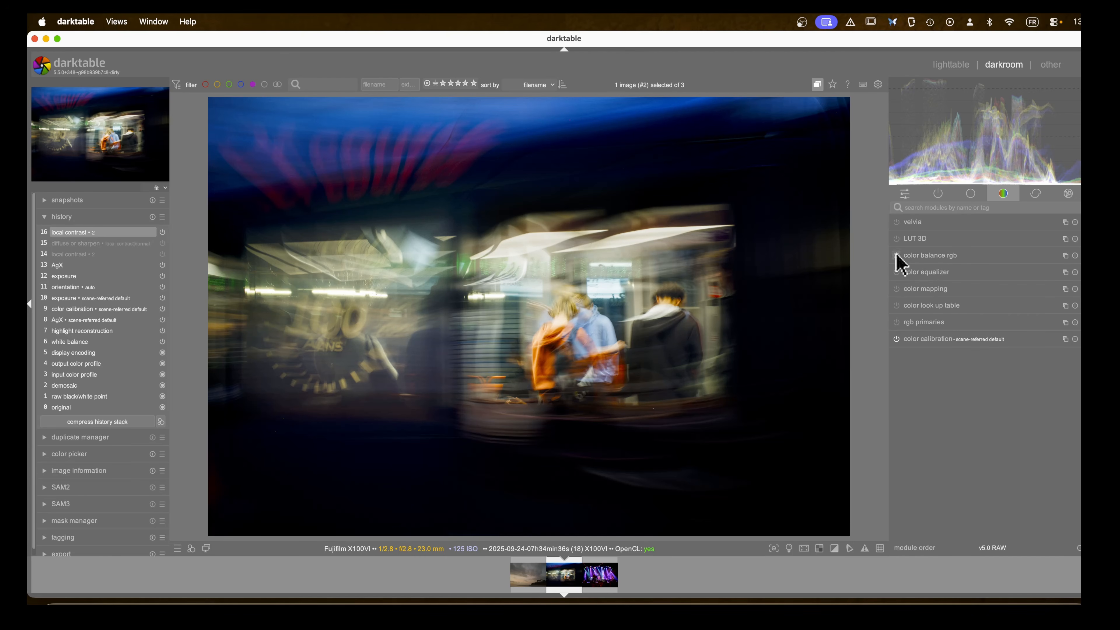
left_click(897, 255)
left_click(951, 255)
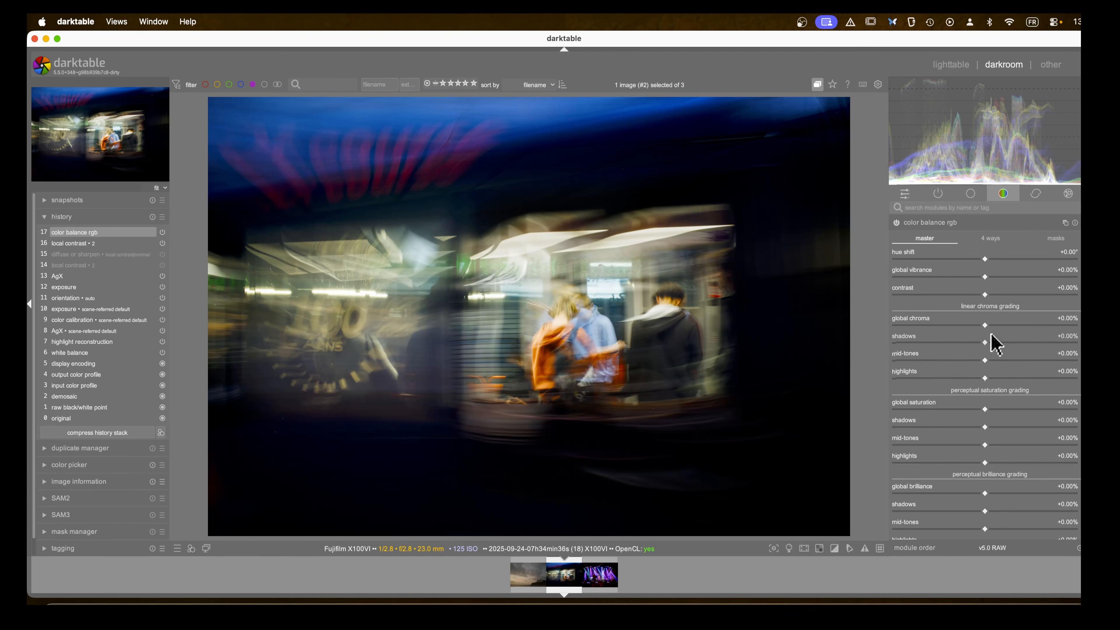
scroll(993, 339, "down", 5)
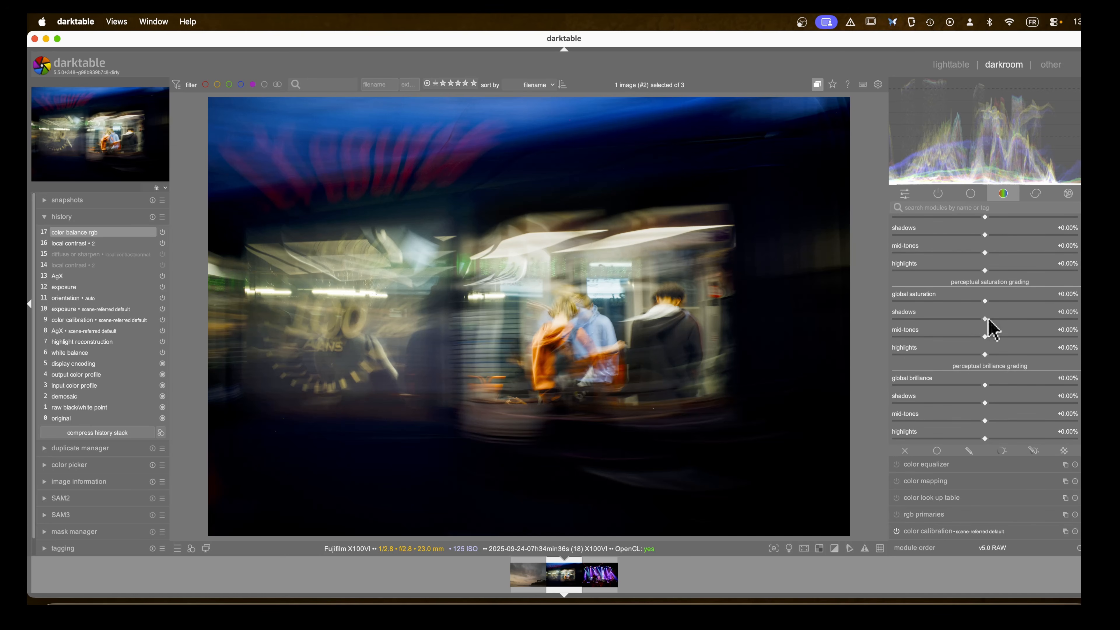
left_click_drag(985, 355, 1020, 355)
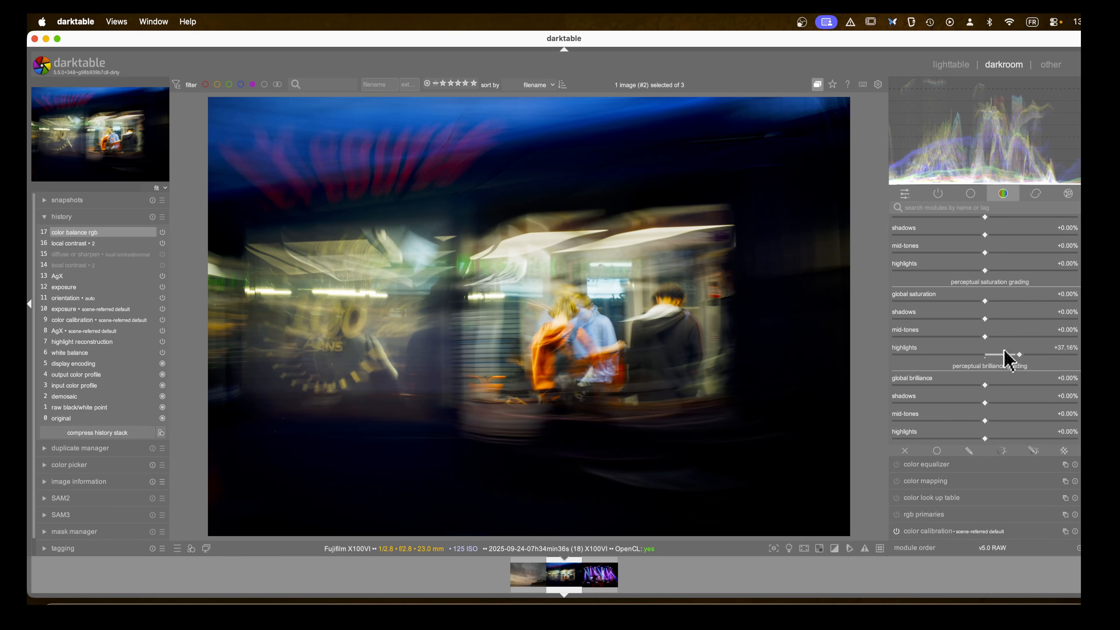
left_click_drag(984, 318, 923, 340)
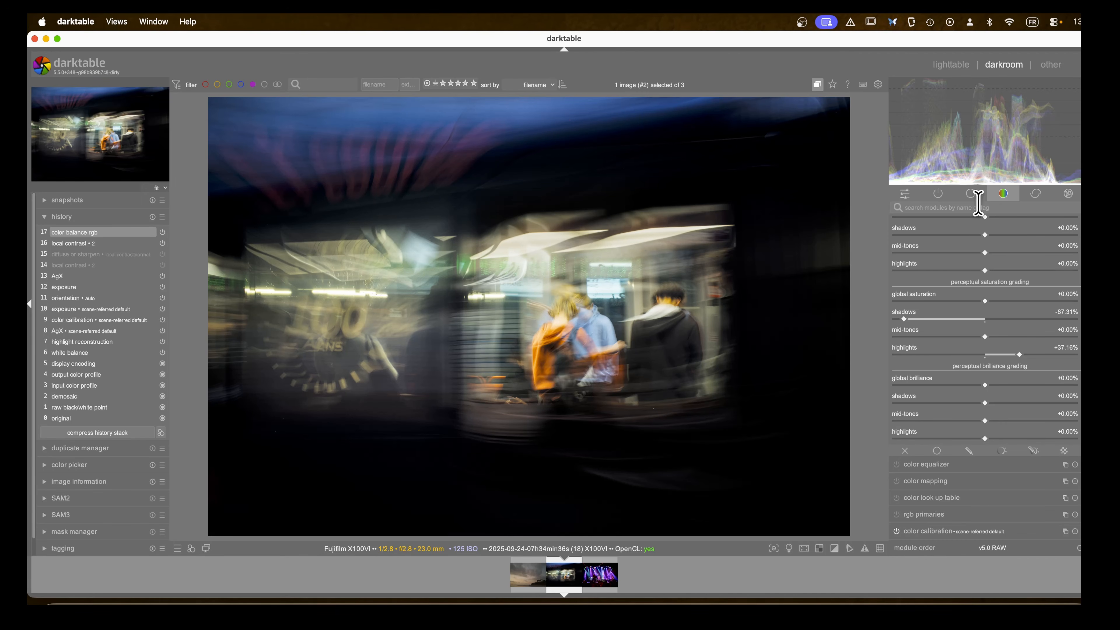
Step: Collapse color balance rgb, enable color equalizer with the blurred red lettering sampled, and set node placement to +15°
left_click(972, 195)
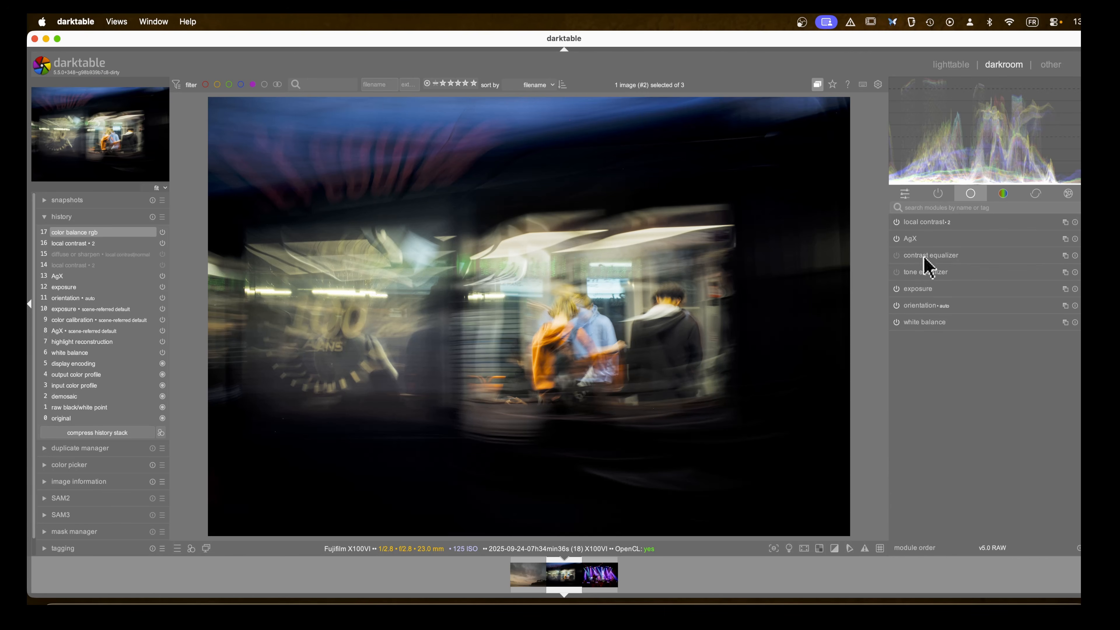
left_click(1003, 194)
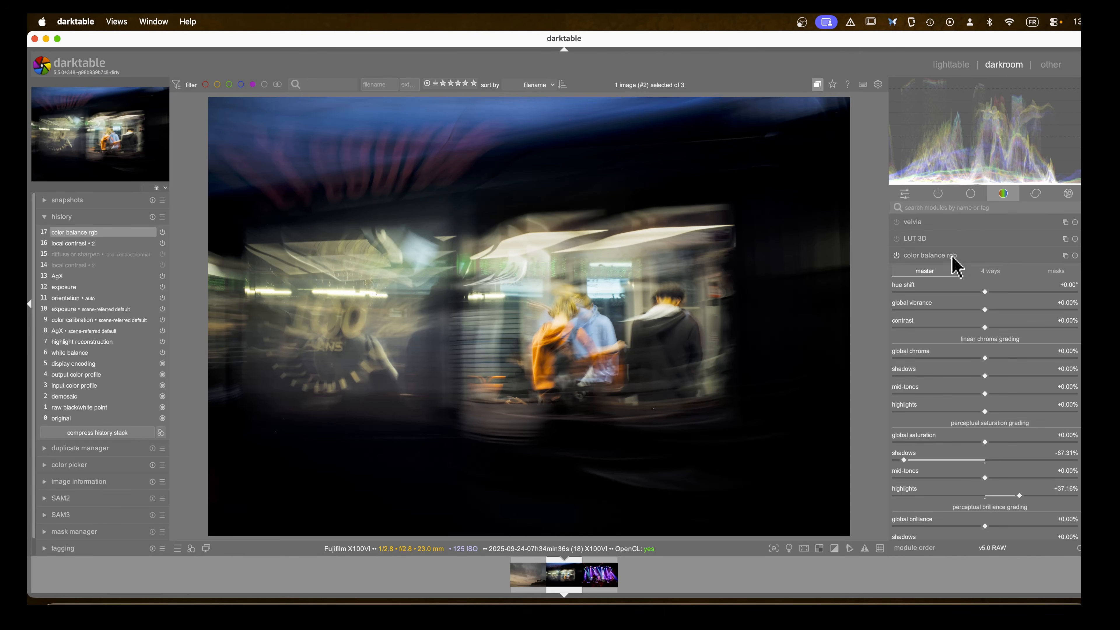
left_click(925, 257)
left_click(897, 273)
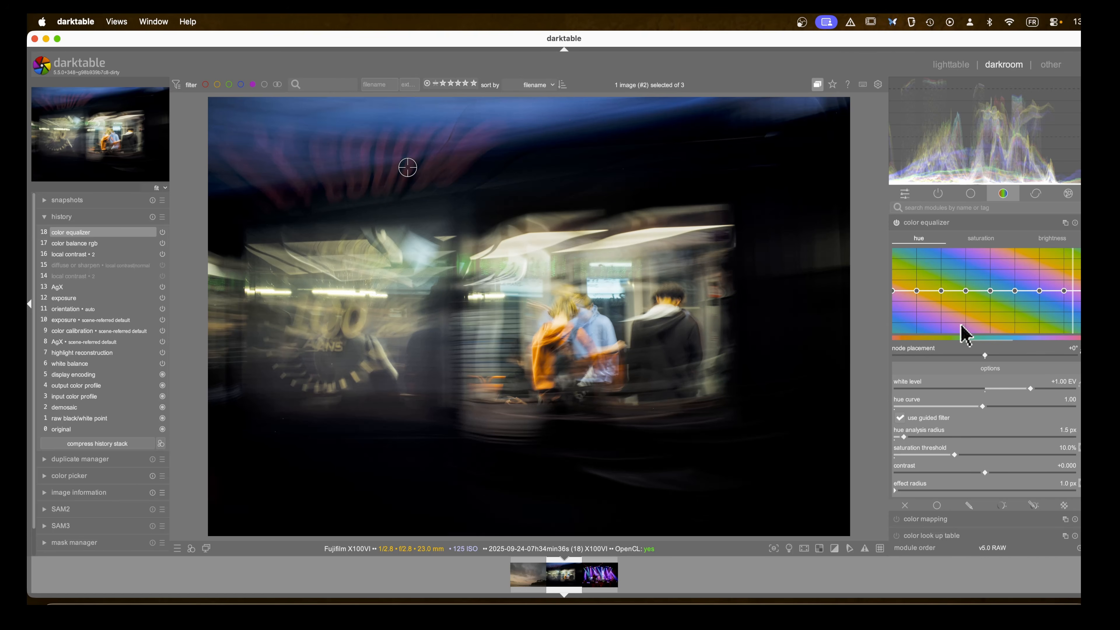
left_click_drag(984, 355, 1010, 355)
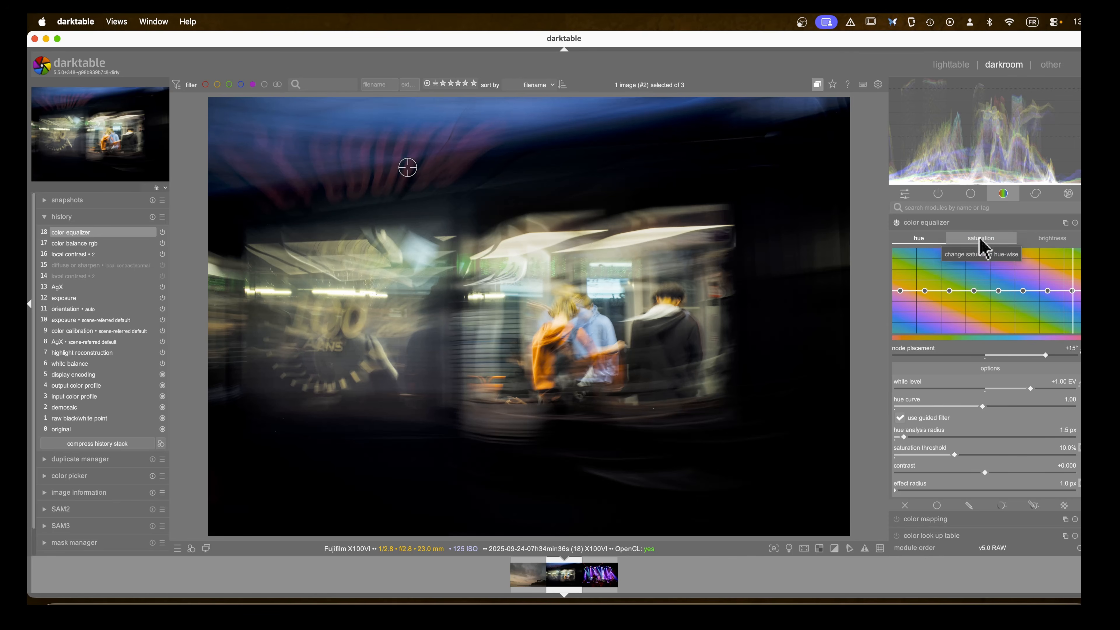
Step: Raise the color equalizer's brightness curve around the sampled hue of the red lettering
left_click(1041, 241)
mouse_move(1071, 290)
left_mouse_down()
mouse_move(1072, 270)
mouse_move(1072, 309)
mouse_move(1072, 249)
mouse_move(1072, 283)
mouse_move(1052, 284)
left_mouse_up()
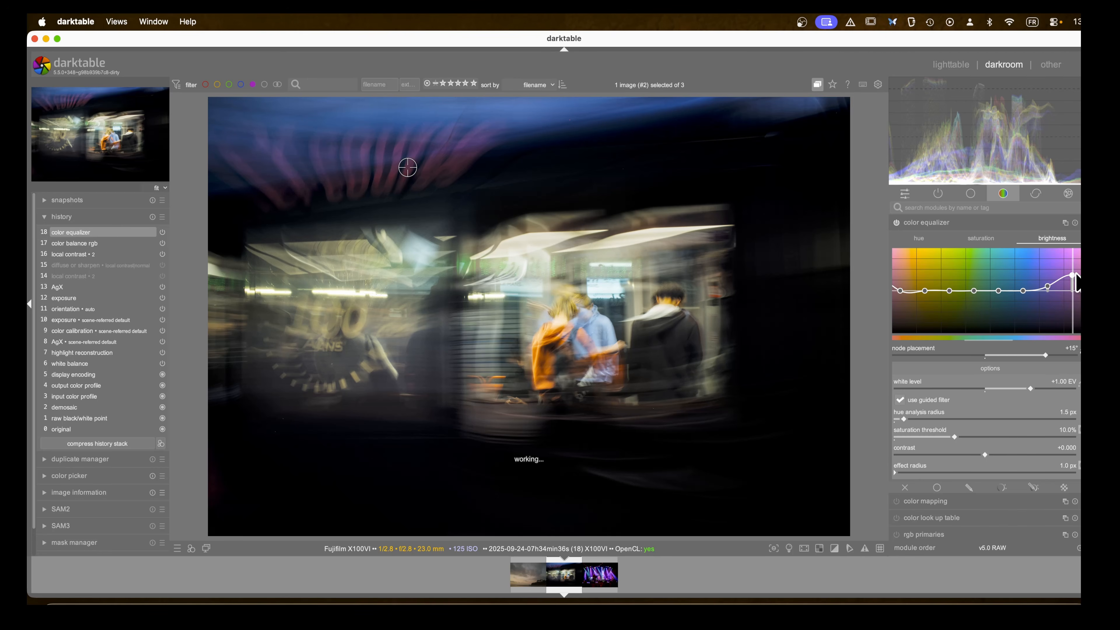
left_click_drag(1075, 275, 1074, 277)
Step: Raise the color equalizer's saturation curve around the red lettering's sampled hue and shift its hue curve slightly upward there
left_click(987, 239)
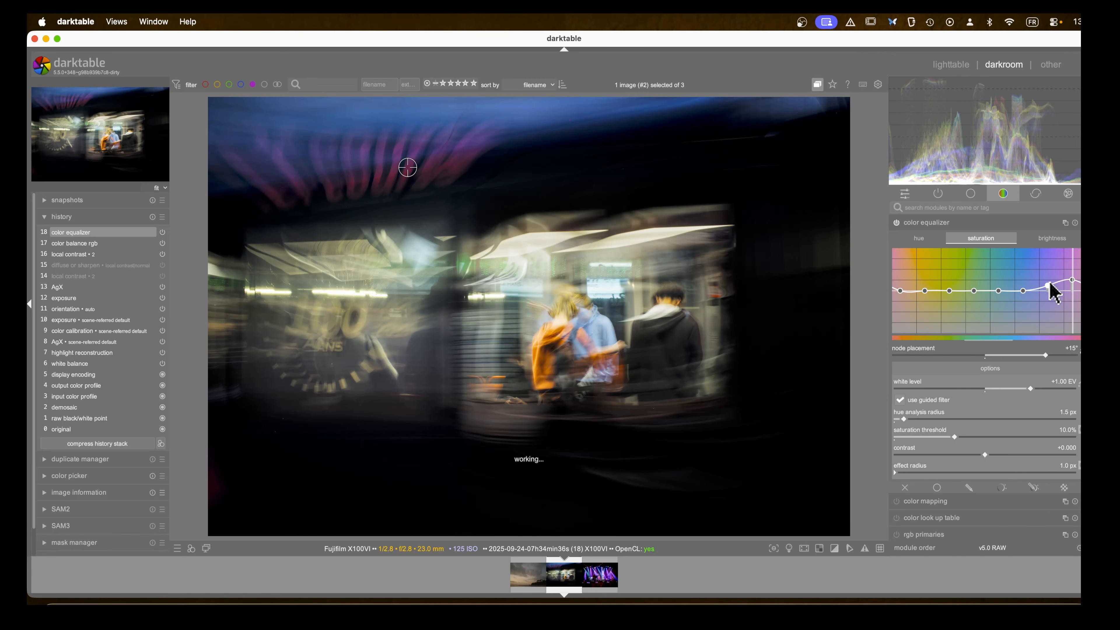
left_click(919, 240)
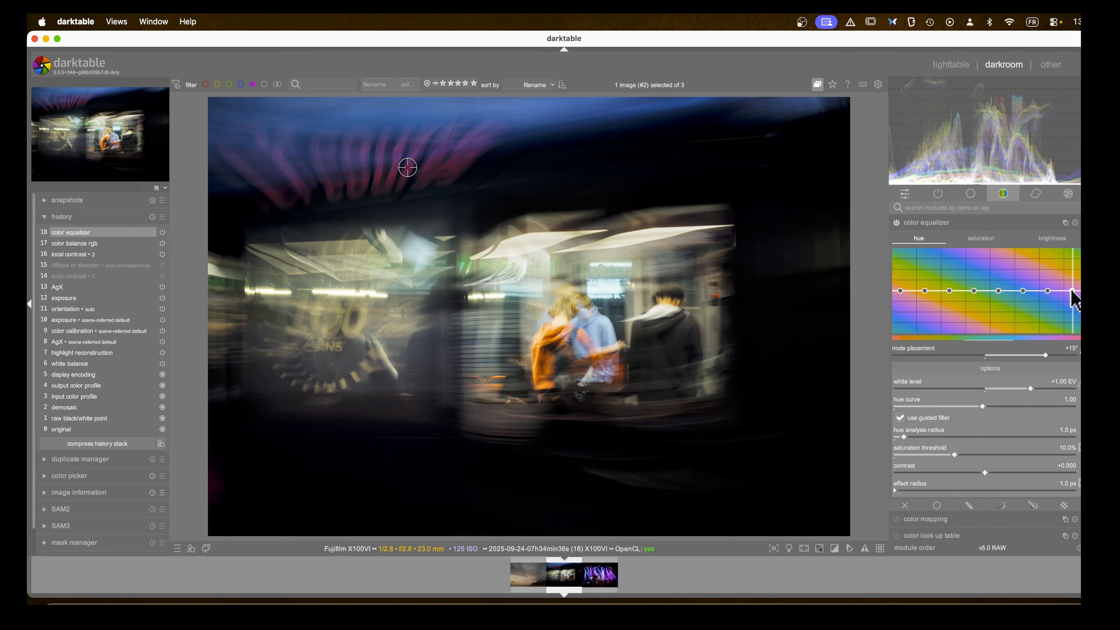
left_click_drag(1070, 291, 1076, 295)
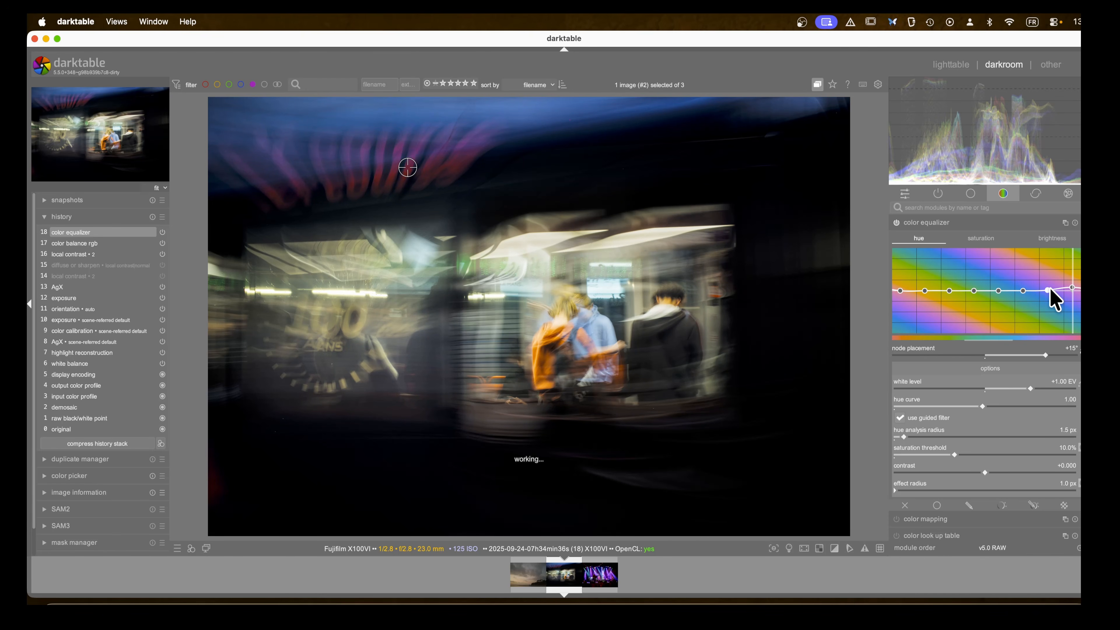
left_click_drag(1049, 289, 1048, 287)
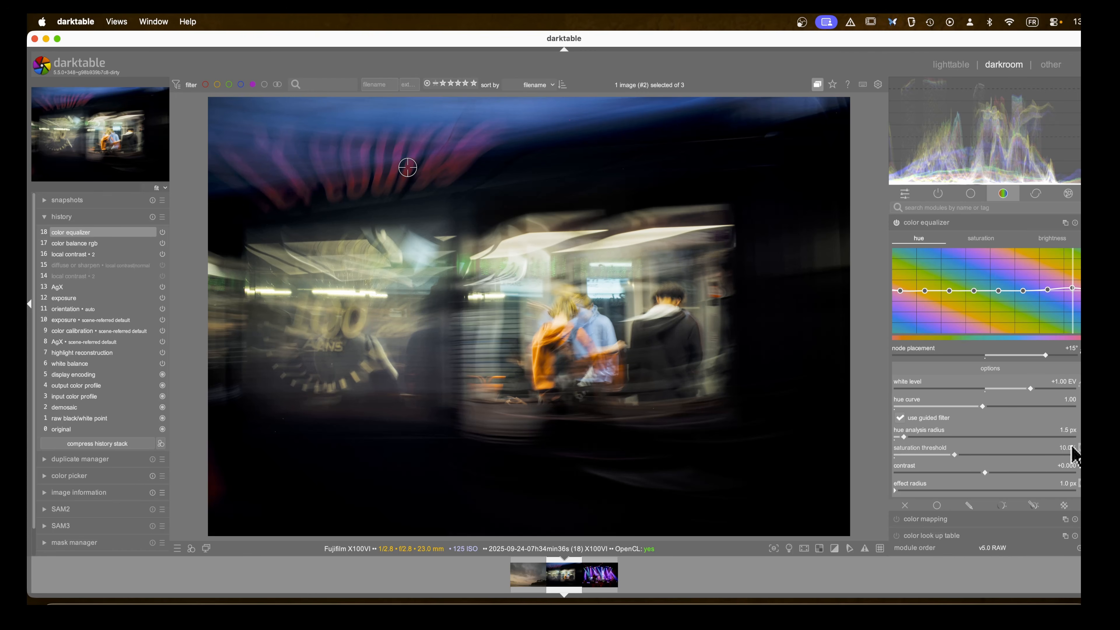
Step: Restrict color equalizer to the lettering with a drawn gradient mask, tilted and placed just above the lit windows
left_click(969, 505)
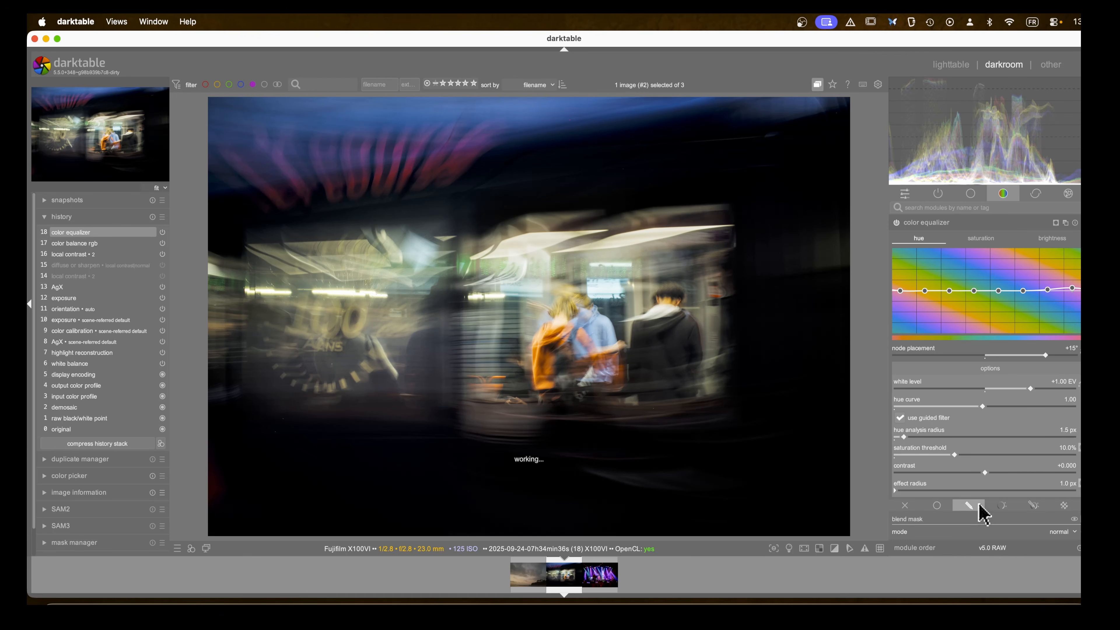
left_click(1075, 450)
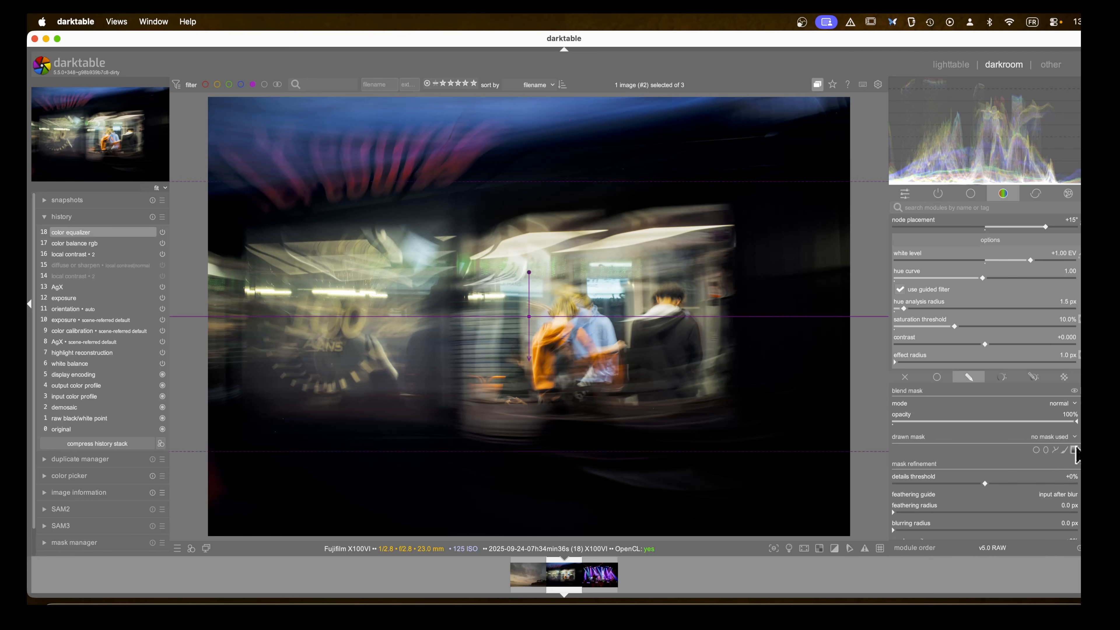
left_click(412, 230)
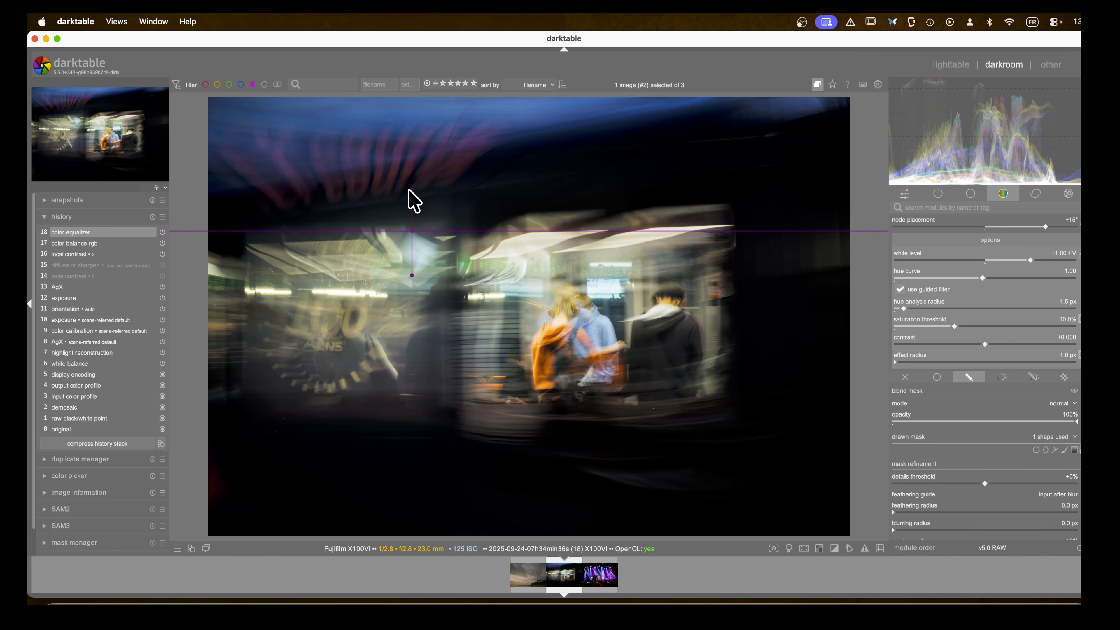
left_click_drag(411, 190, 430, 280)
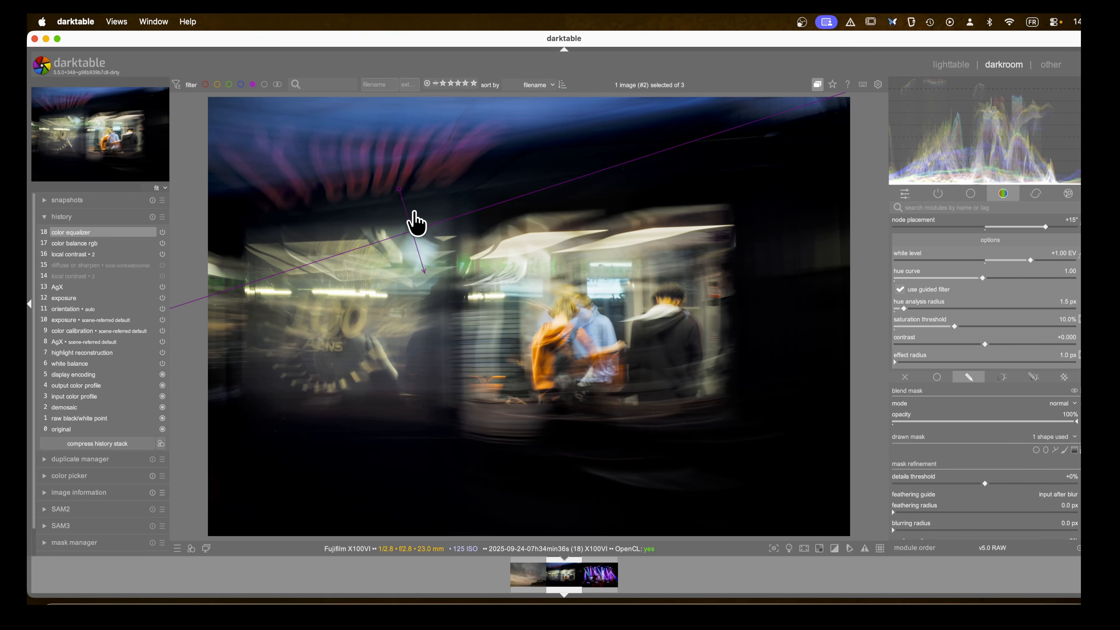
left_click_drag(413, 231, 411, 214)
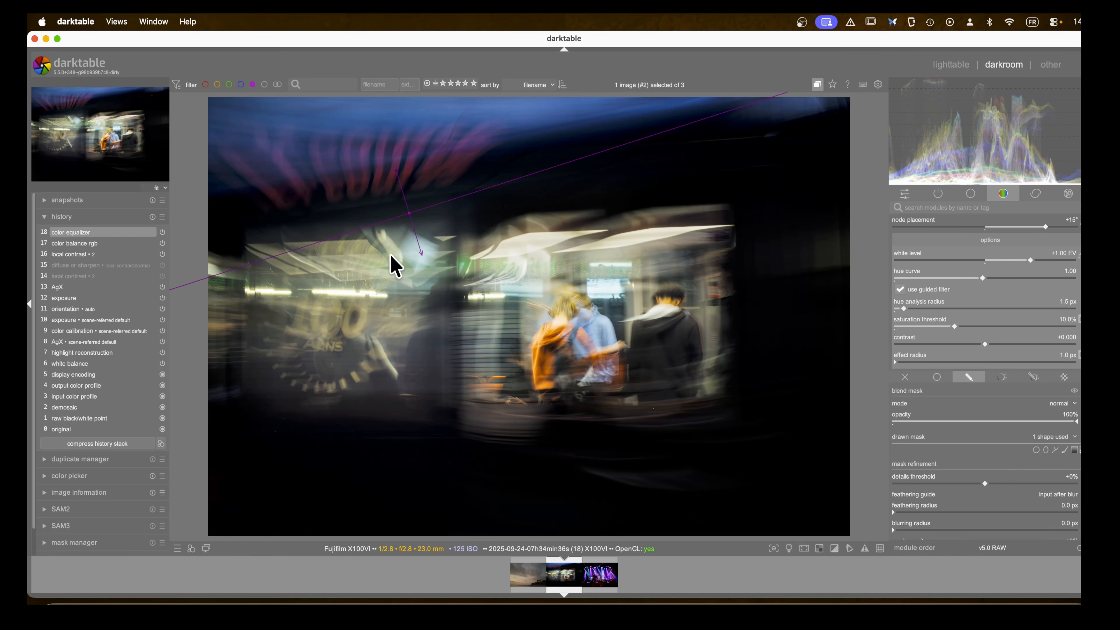
left_click_drag(397, 179, 404, 169)
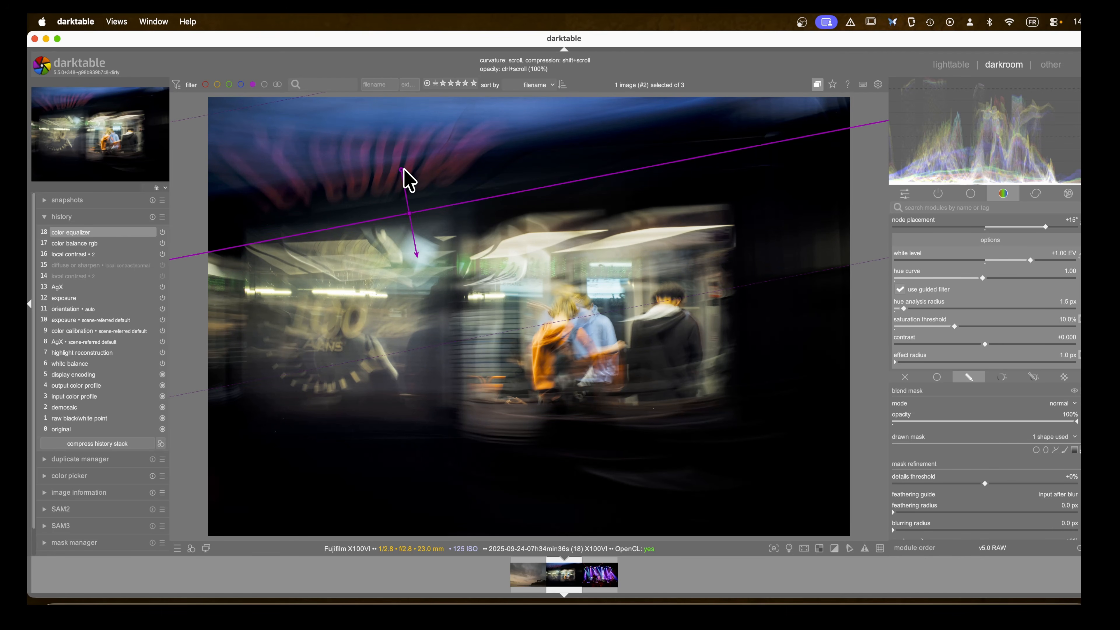
Step: Collapse color equalizer and toggle it to compare the lettering before and after
scroll(971, 268, "up", 5)
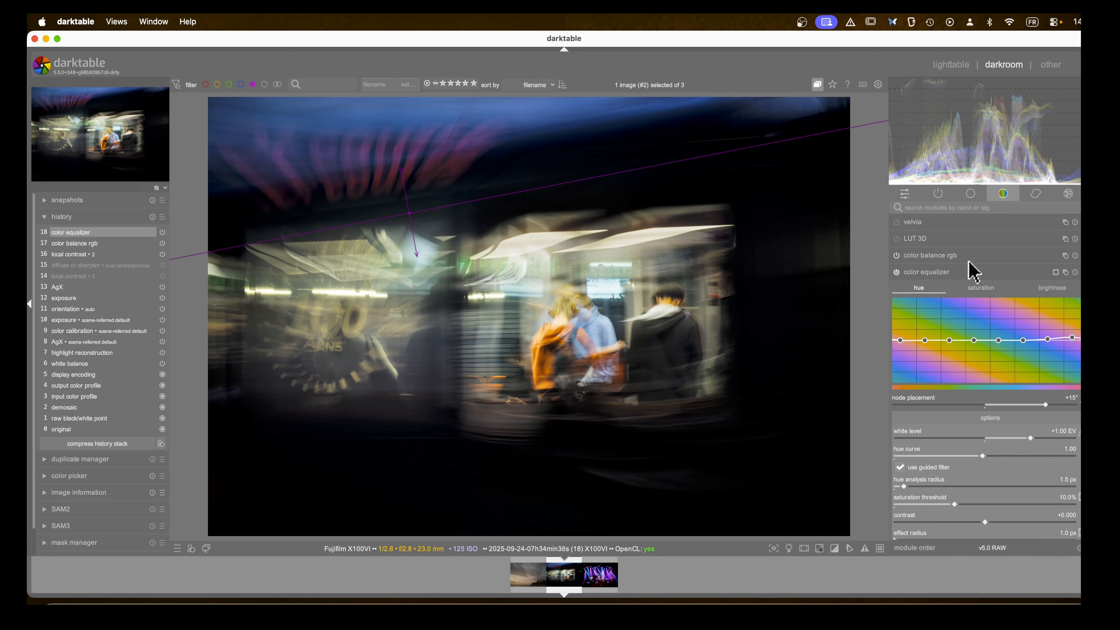
left_click(931, 277)
left_click(897, 272)
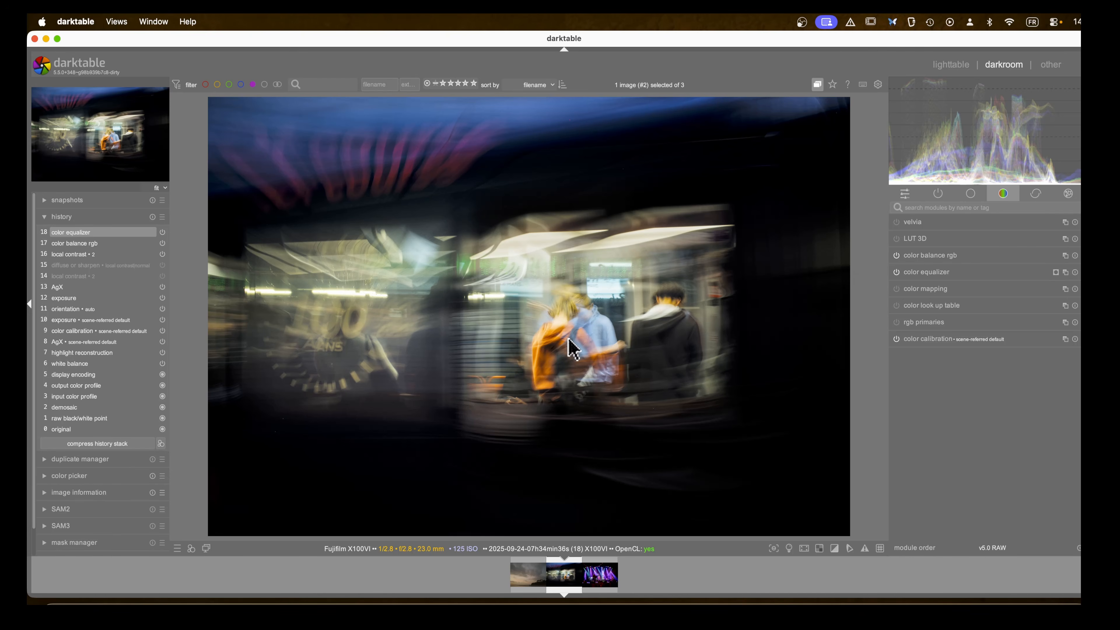
Step: Add a second color equalizer instance, sample the orange jacket, set node placement to -21°, and slightly raise orange saturation and brightness
left_click(1065, 273, "ctrl")
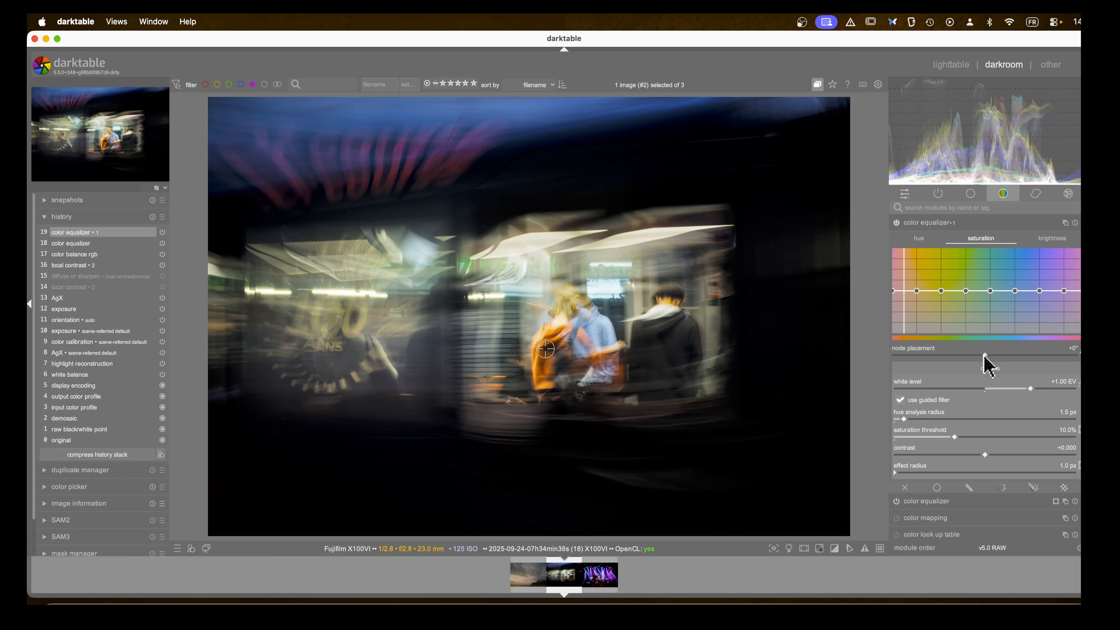
left_click_drag(985, 356, 907, 356)
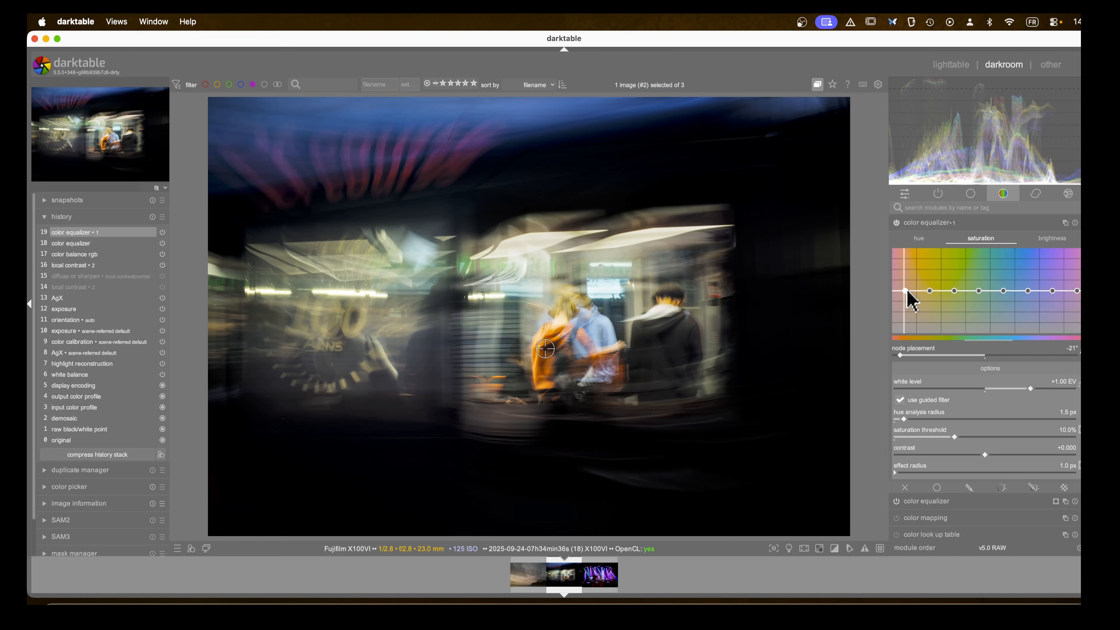
left_click_drag(907, 293, 907, 291)
left_click(1056, 242)
left_click_drag(907, 292, 906, 286)
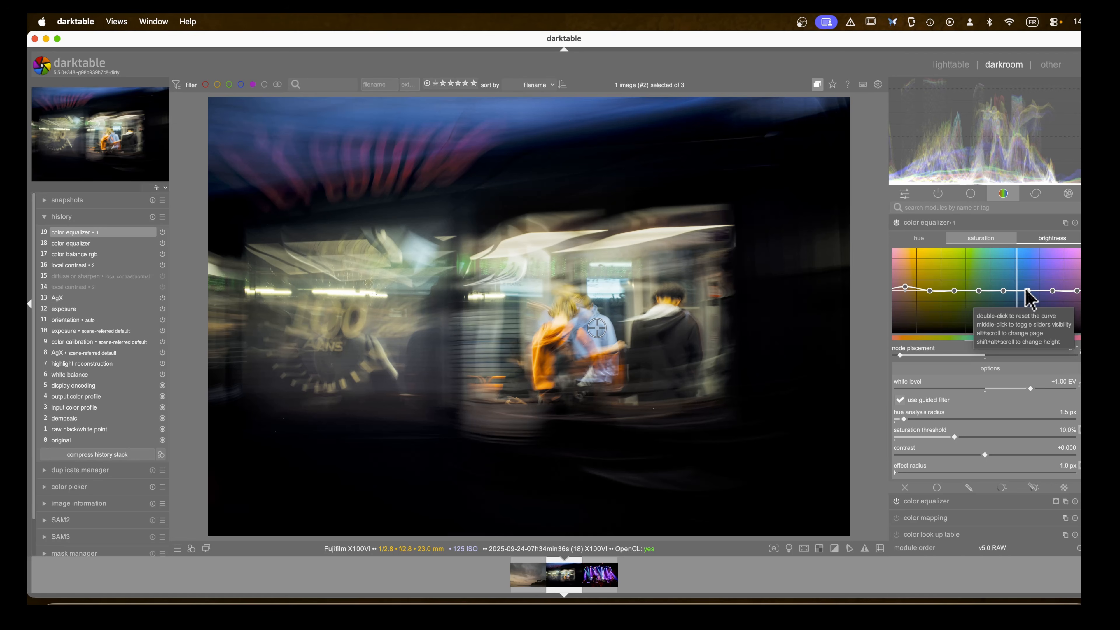
Step: In the second color equalizer, raise brightness and saturation around the blue clothing's hue and lower the hue curve there
left_click_drag(1026, 290, 1029, 285)
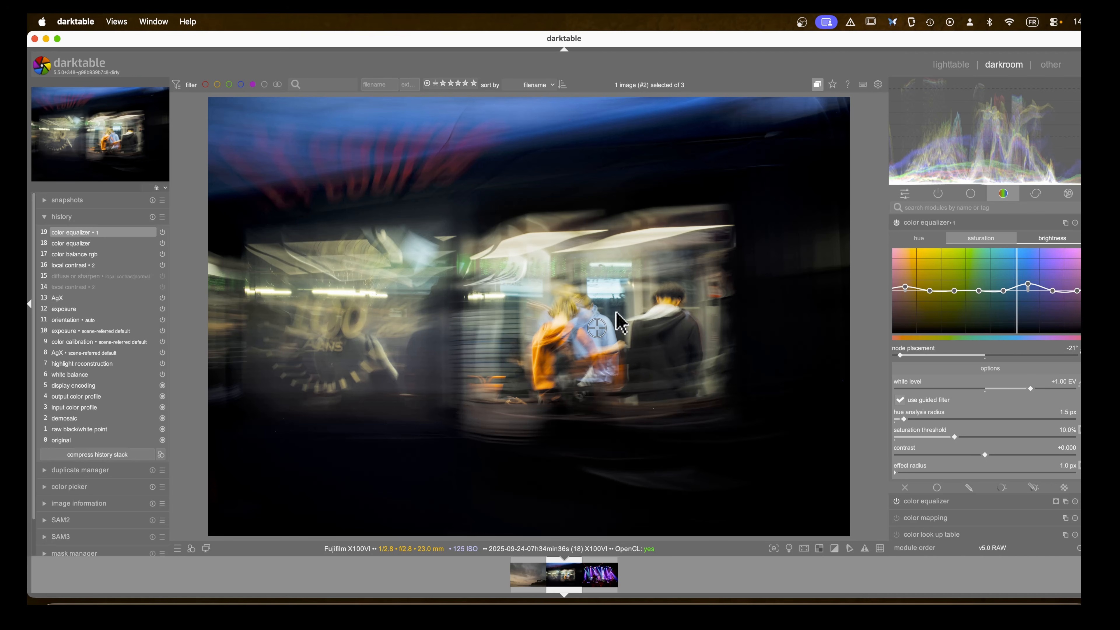
mouse_move(1031, 285)
left_mouse_down()
mouse_move(1032, 302)
mouse_move(1033, 288)
mouse_move(1003, 303)
mouse_move(1011, 291)
left_mouse_up()
left_click(982, 240)
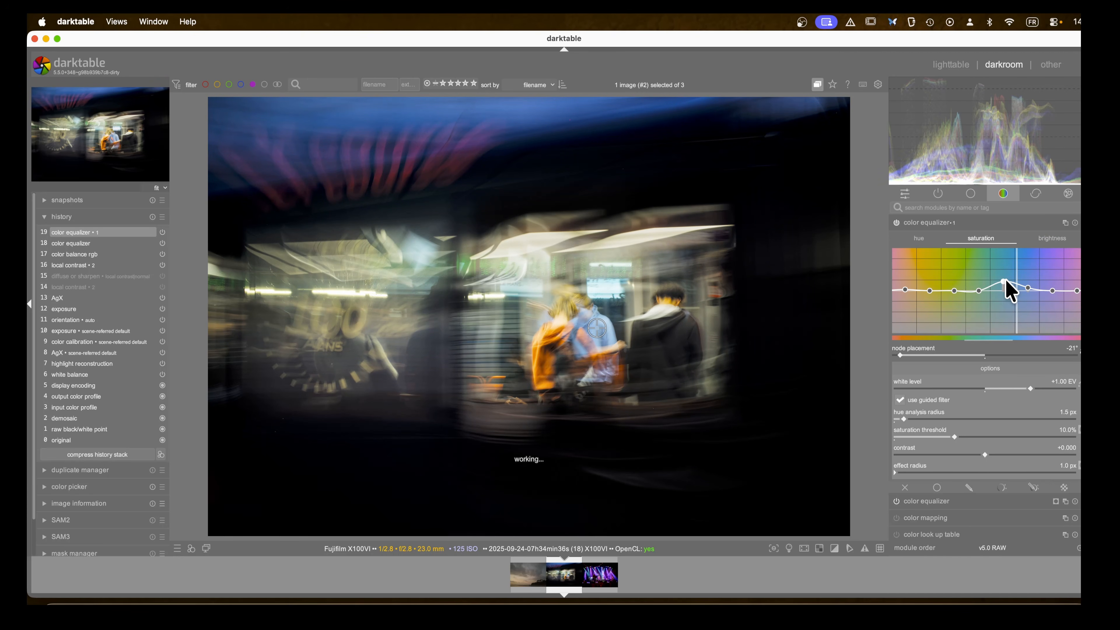
left_click(1052, 239)
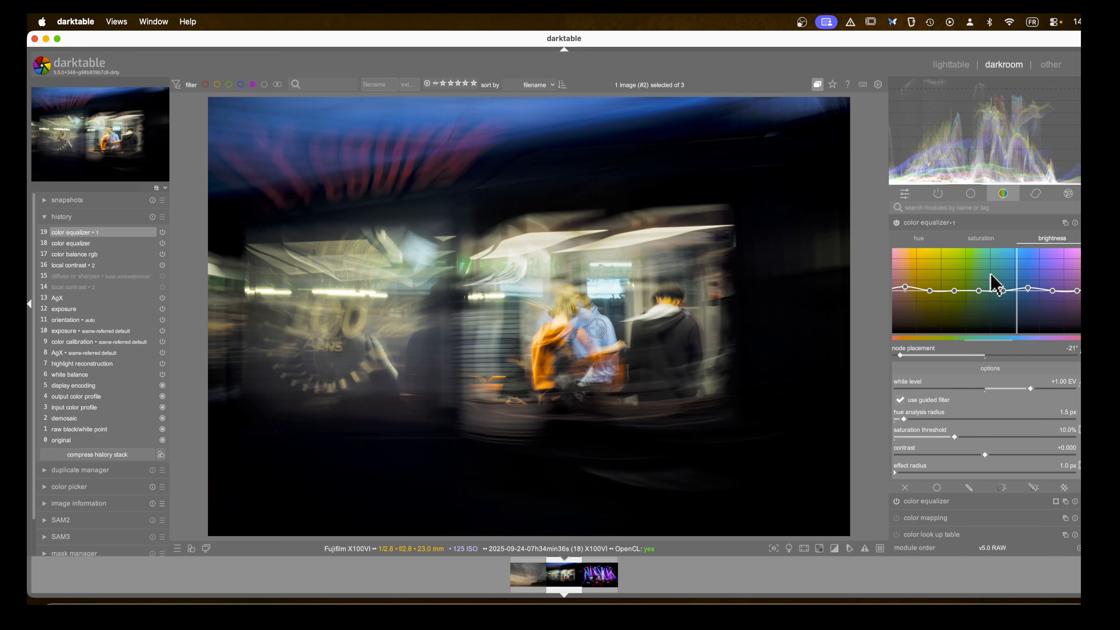
left_click(918, 240)
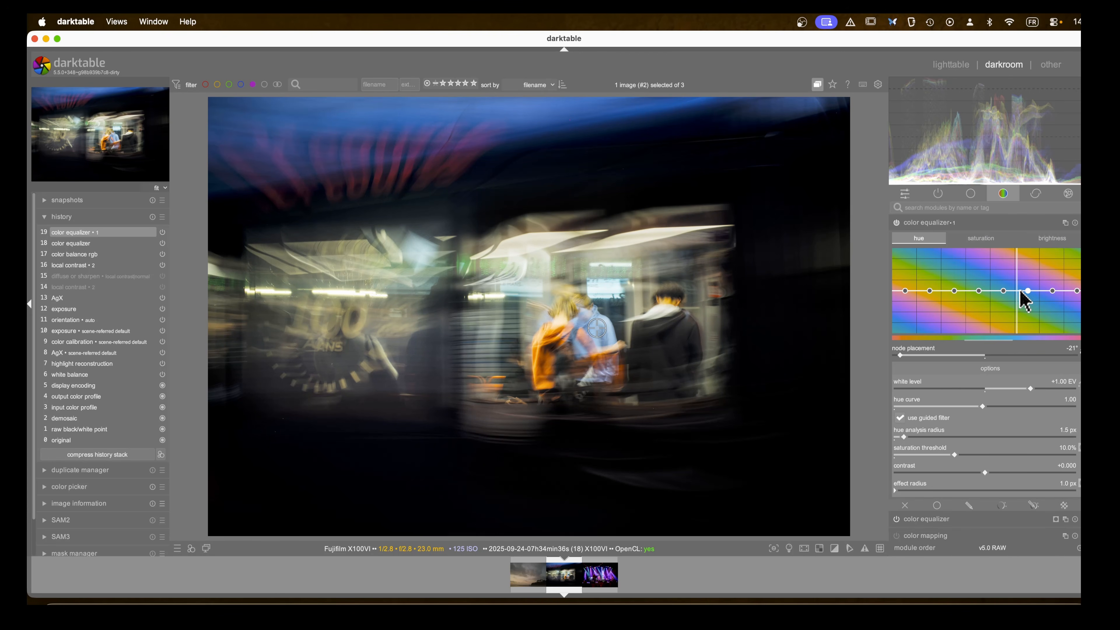
left_click_drag(1029, 292, 1030, 294)
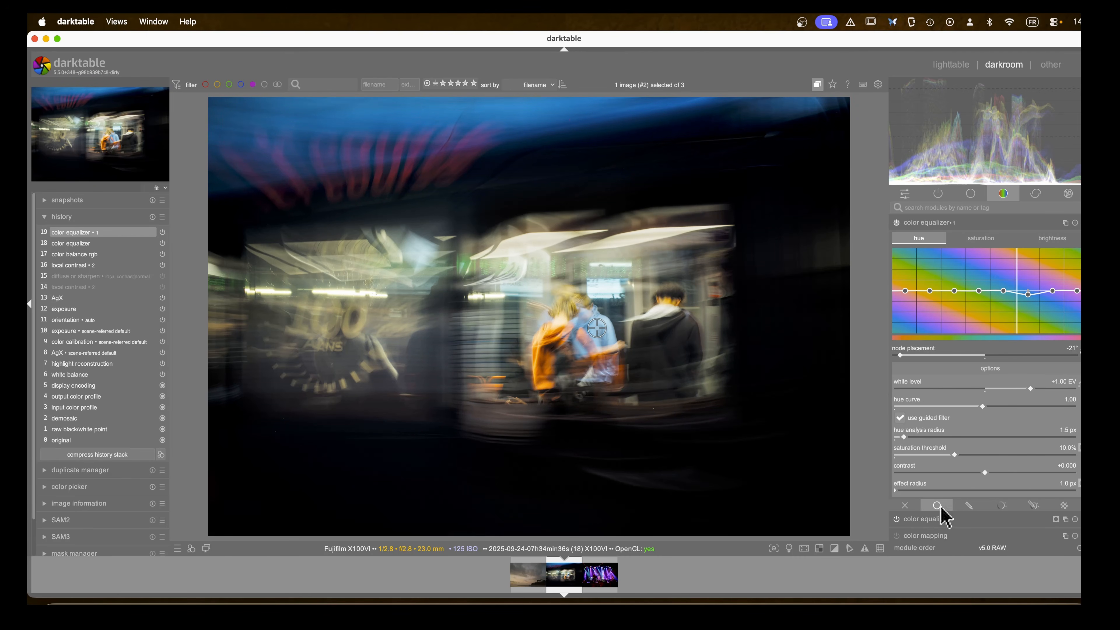
Step: Restrict the second color equalizer instance with an ellipse mask of about 19% size over the two embracing people
left_click(969, 506)
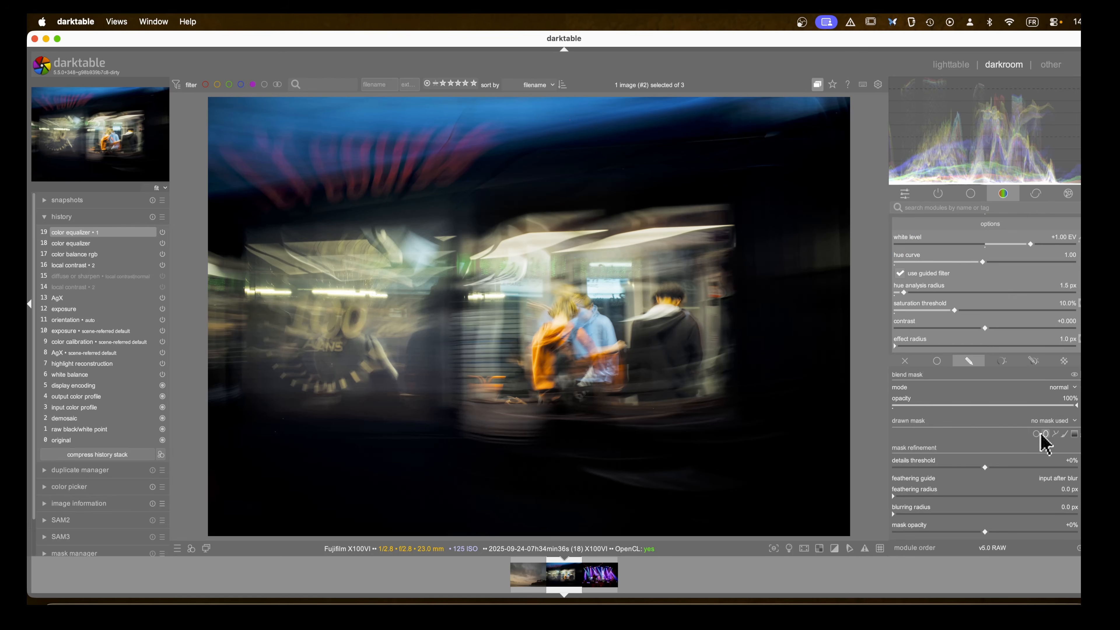
left_click(1044, 434)
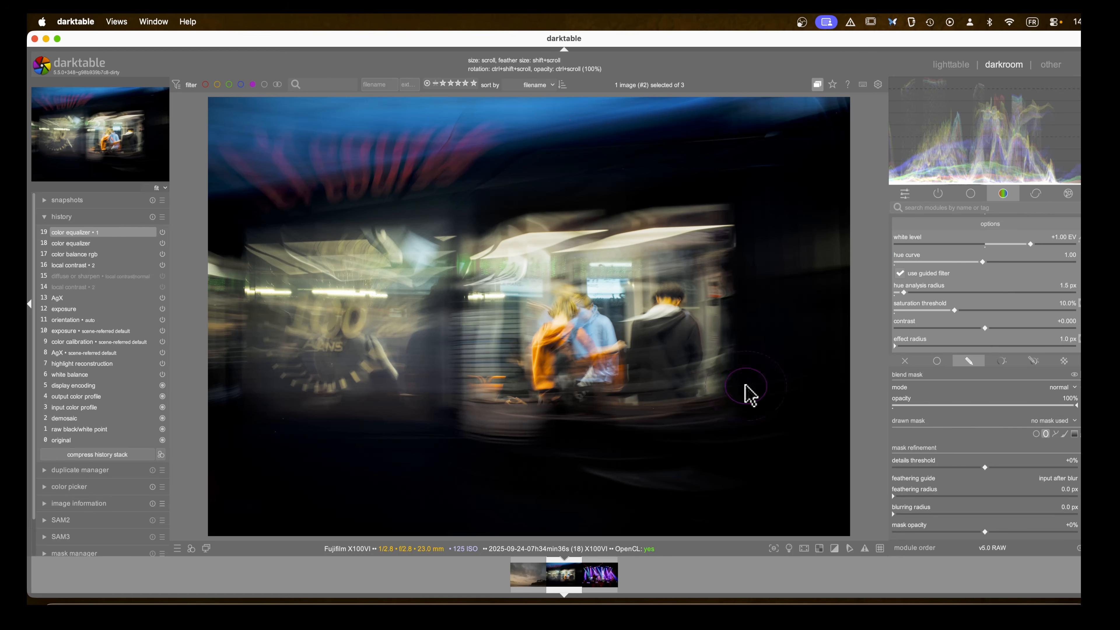
scroll(582, 355, "up", 5)
left_click(578, 353)
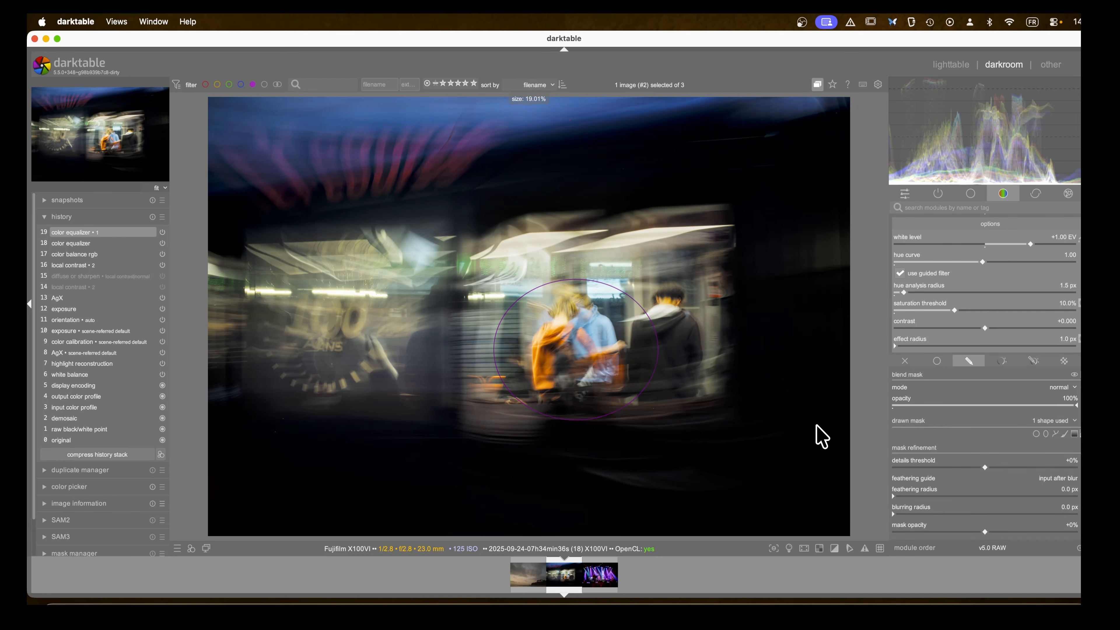
Step: Collapse the second color equalizer instance and switch it off and on to compare its effect on the couple
scroll(941, 276, "up", 5)
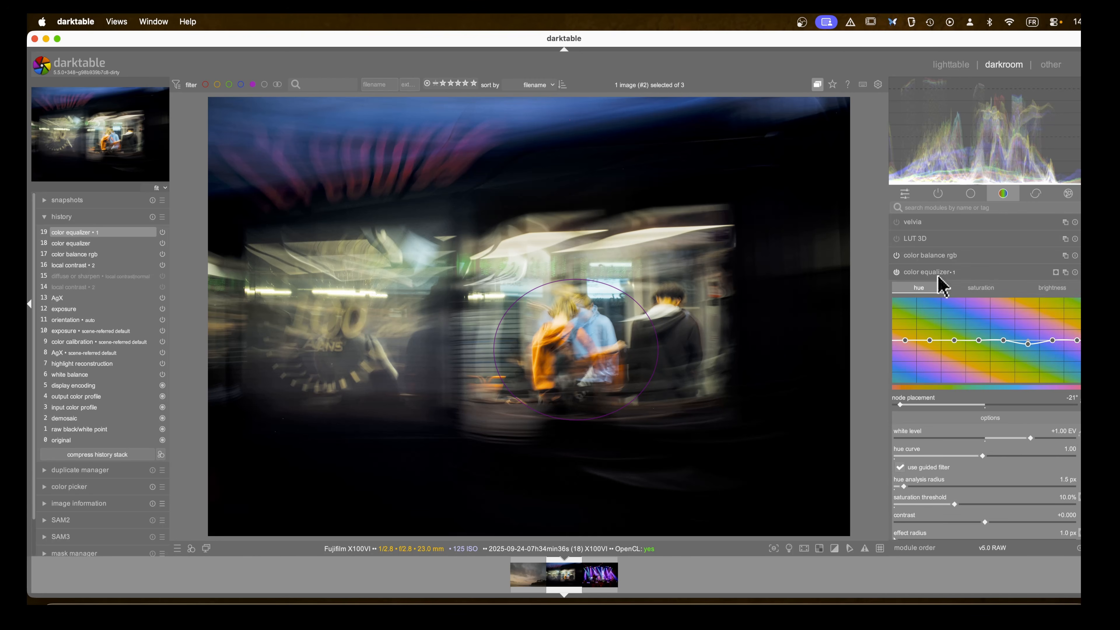
left_click(938, 274)
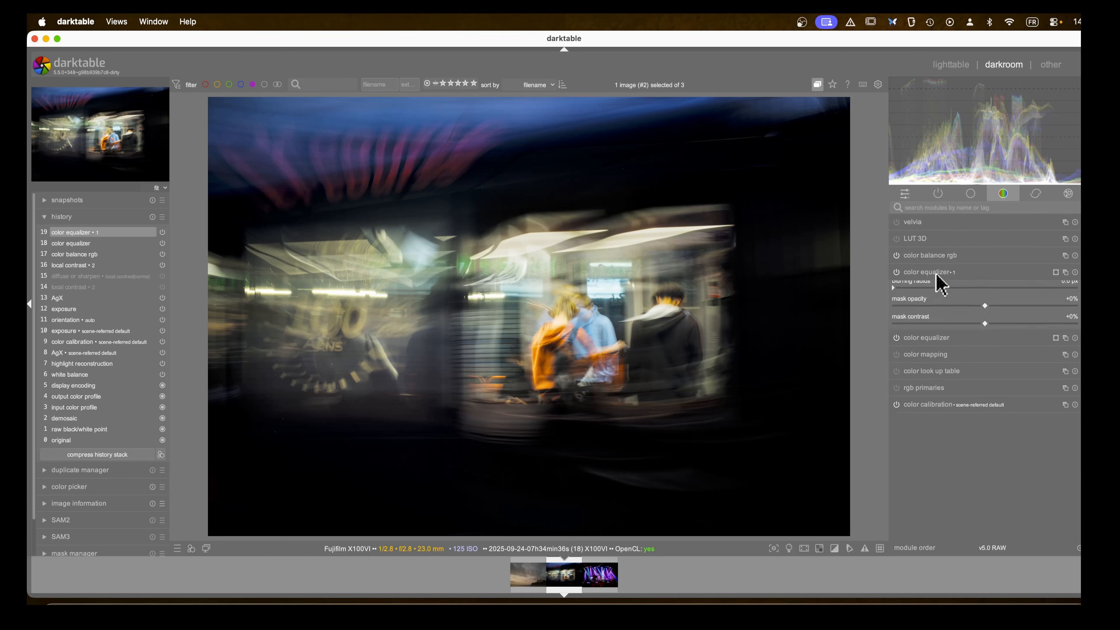
left_click(897, 272)
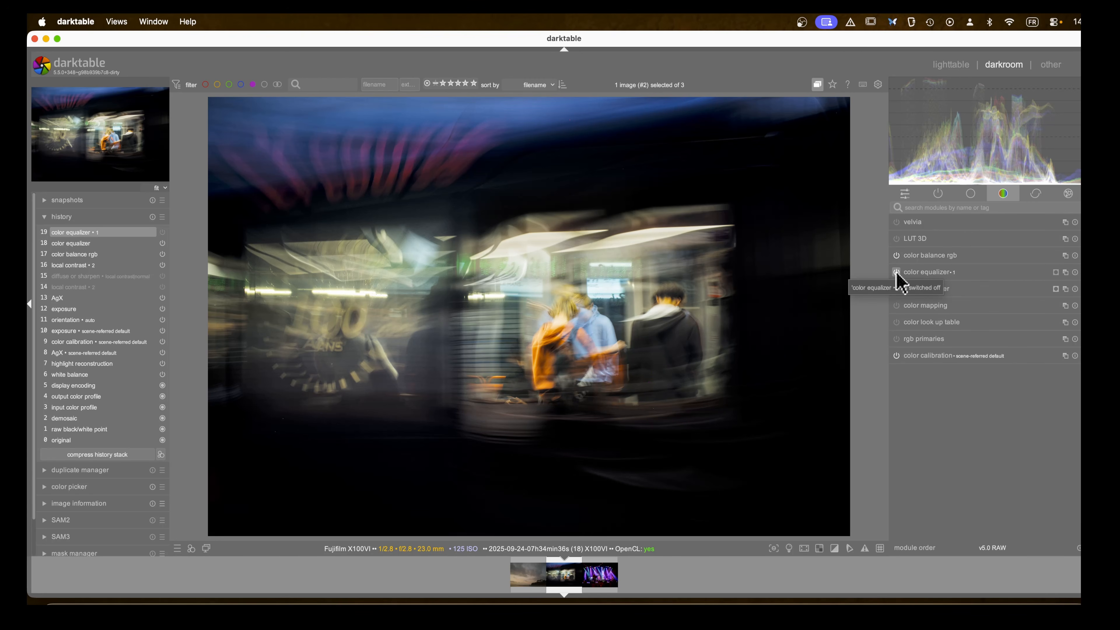
left_click(896, 272)
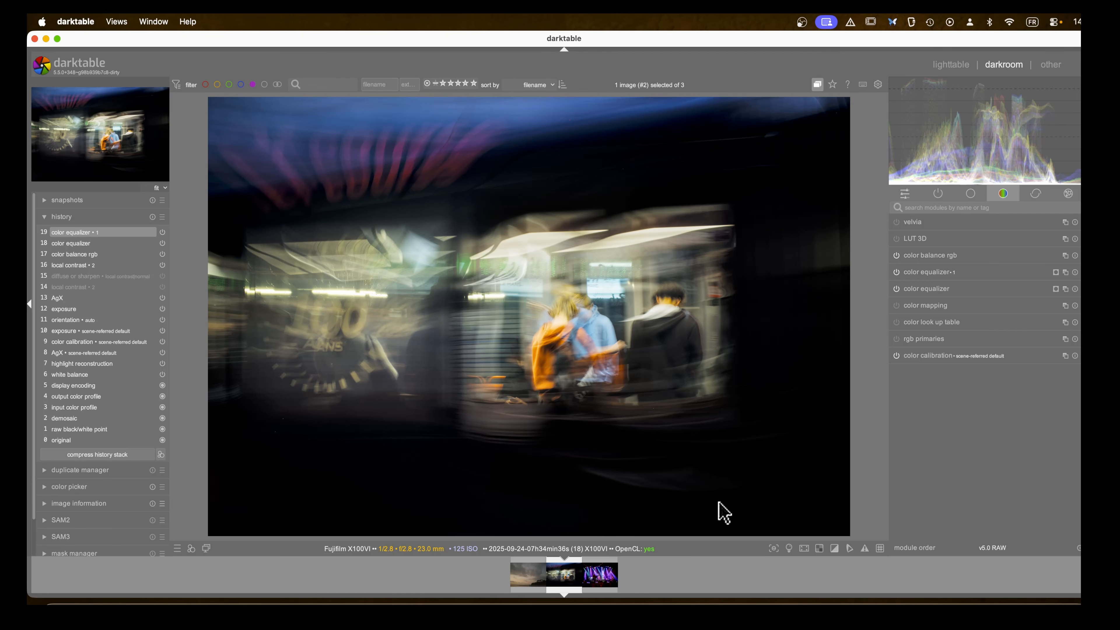
Step: Enable crop and resize its 4:3 frame to about 6640 x 4980 px, starting from the photo's top-left corner
left_click(1036, 195)
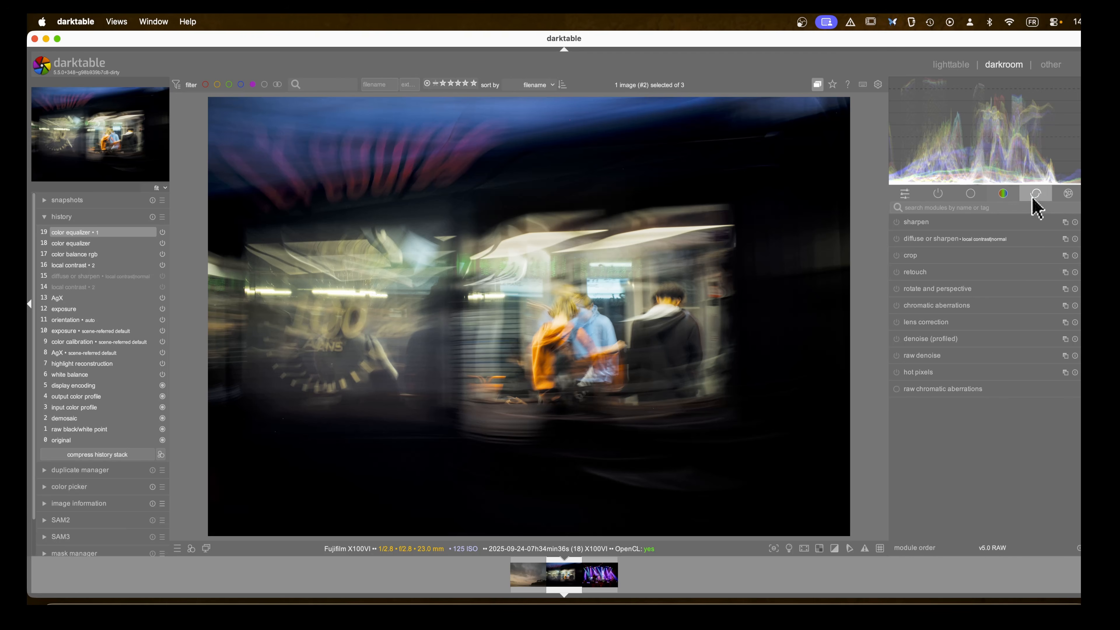
left_click(897, 255)
left_click(921, 256)
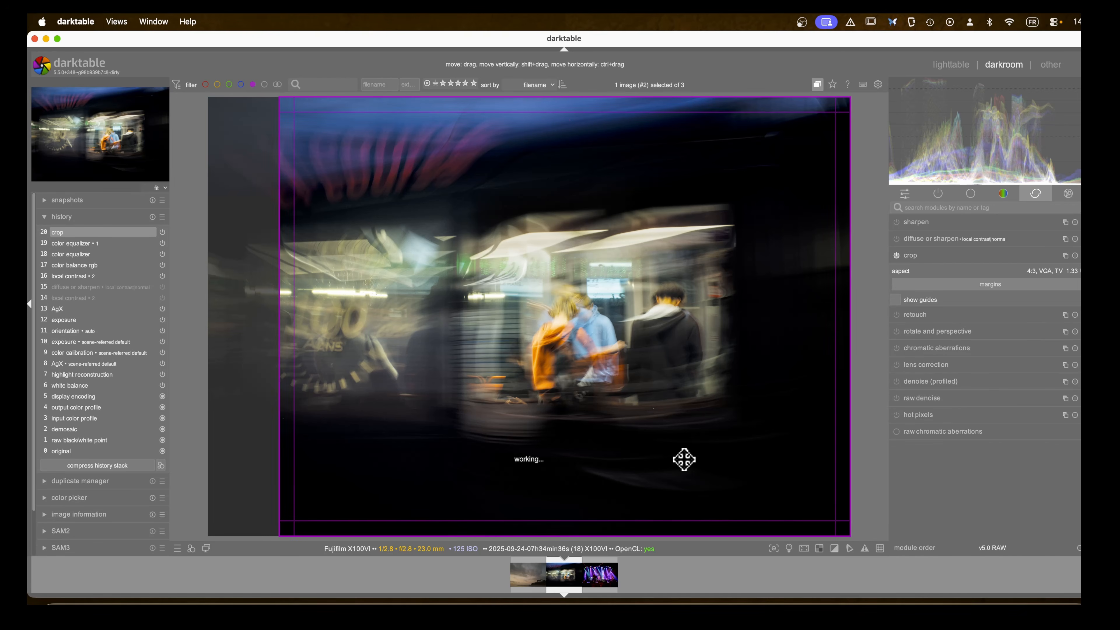
left_click_drag(841, 520, 403, 315)
left_click_drag(699, 476, 759, 486)
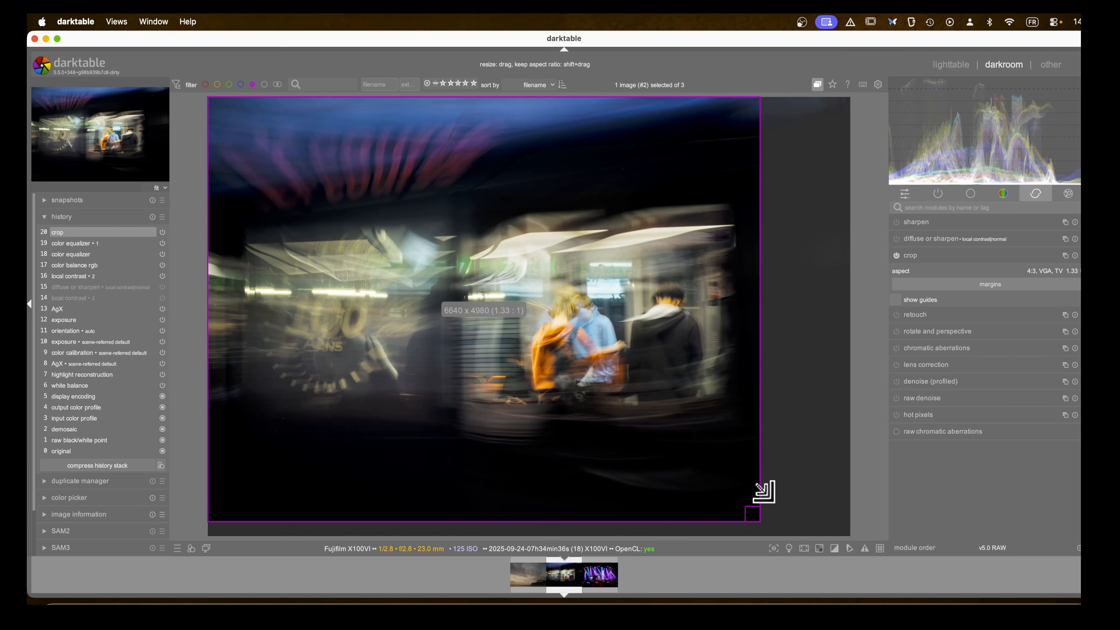
Step: Set the crop aspect to original image, enlarge the frame and align it to the photo's top-left corner, then apply the crop
left_click(1064, 272)
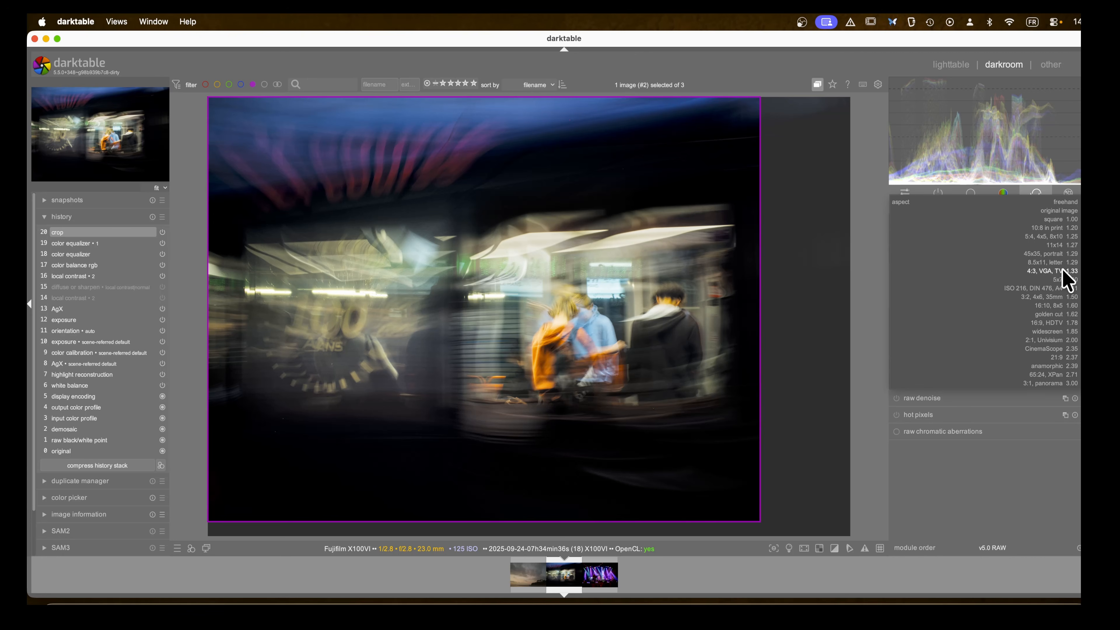
left_click(1060, 211)
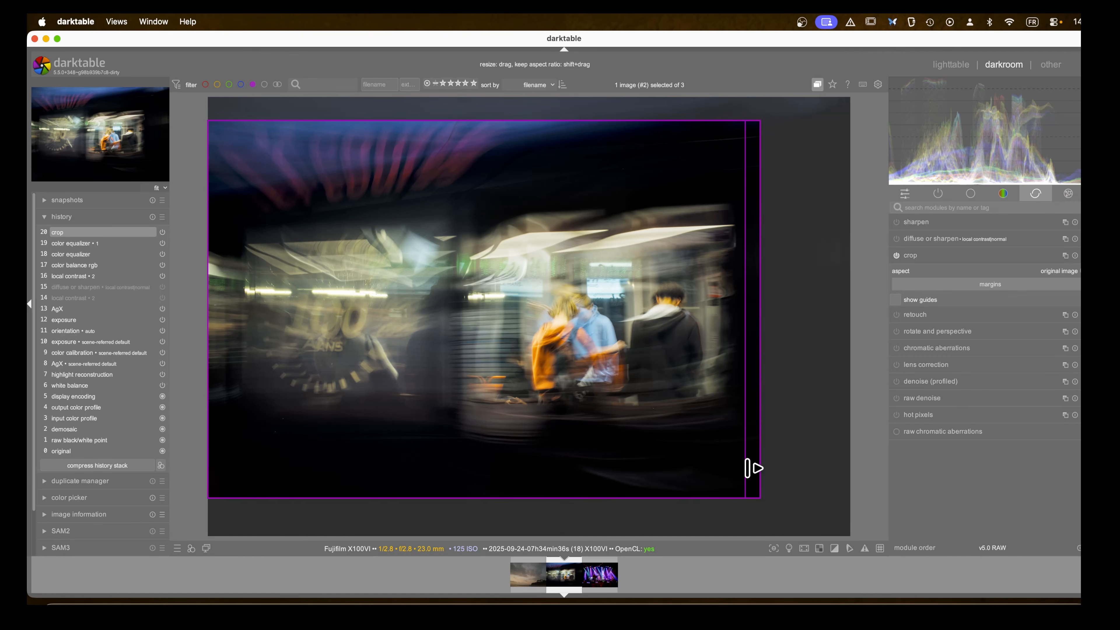
left_click_drag(743, 475, 780, 498)
left_click_drag(610, 420, 606, 387)
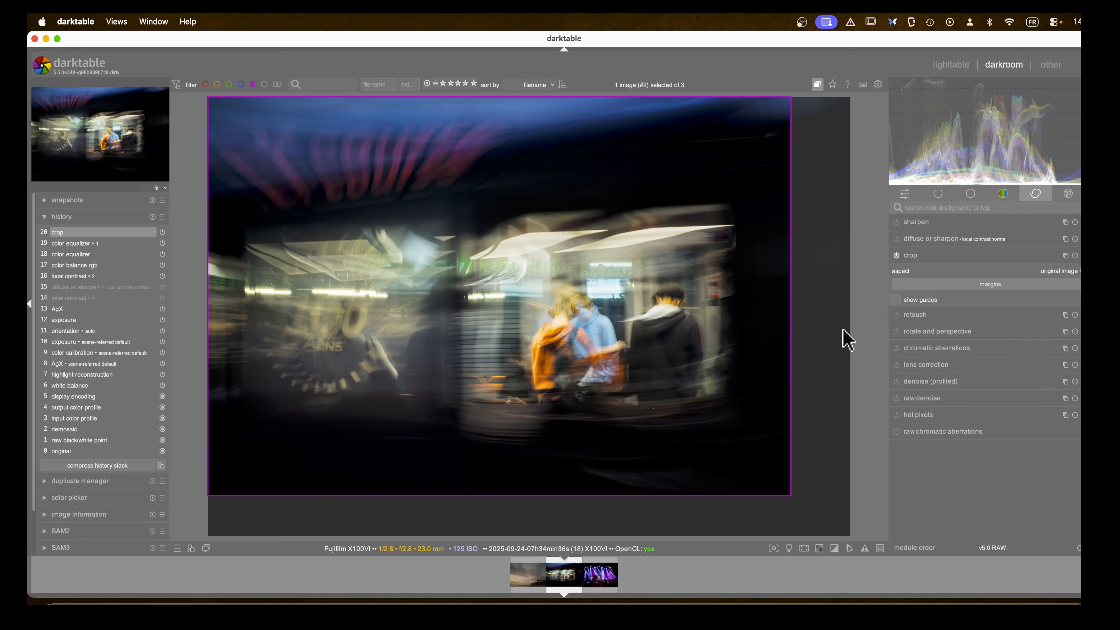
left_click(916, 256)
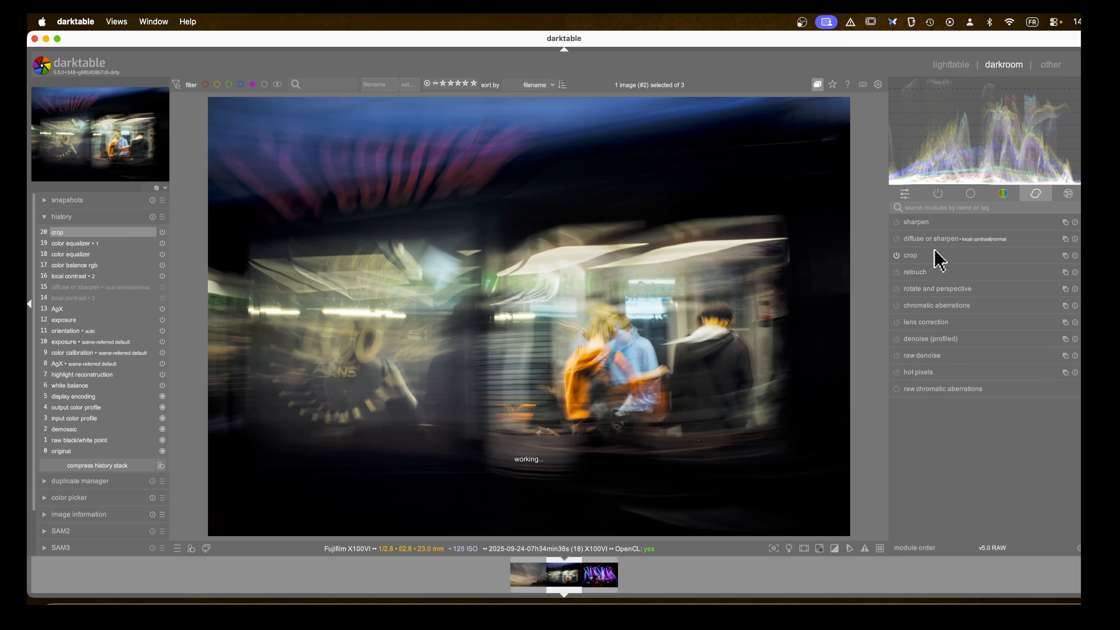
Step: Add a new exposure instance and apply the vignette preset to it
left_click(938, 195)
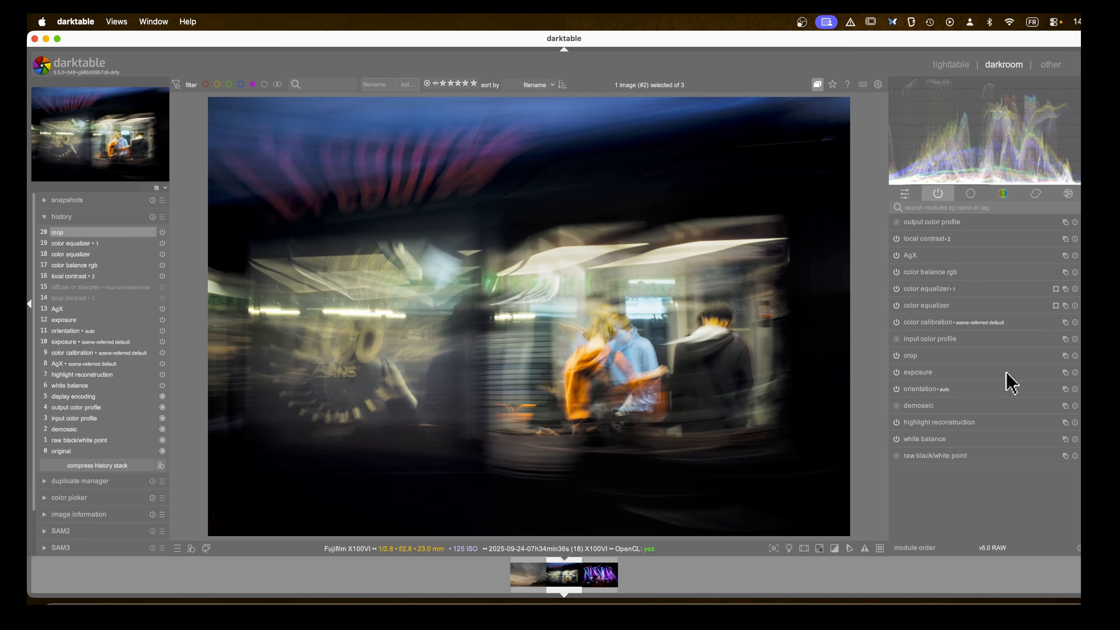
left_click(1061, 374)
left_click(1086, 341)
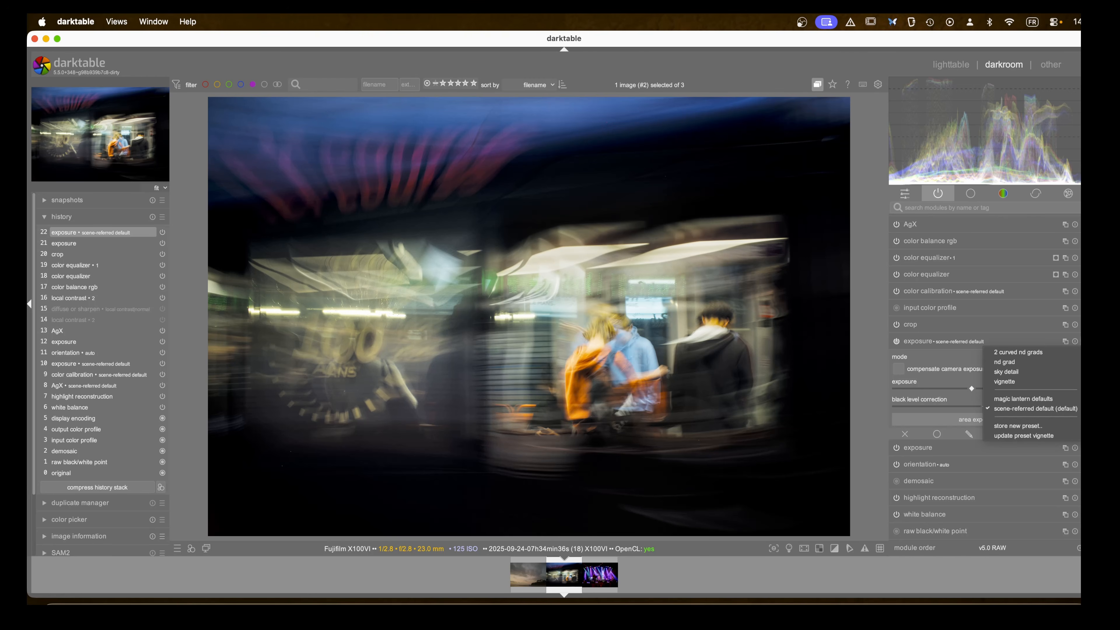
left_click(1052, 381)
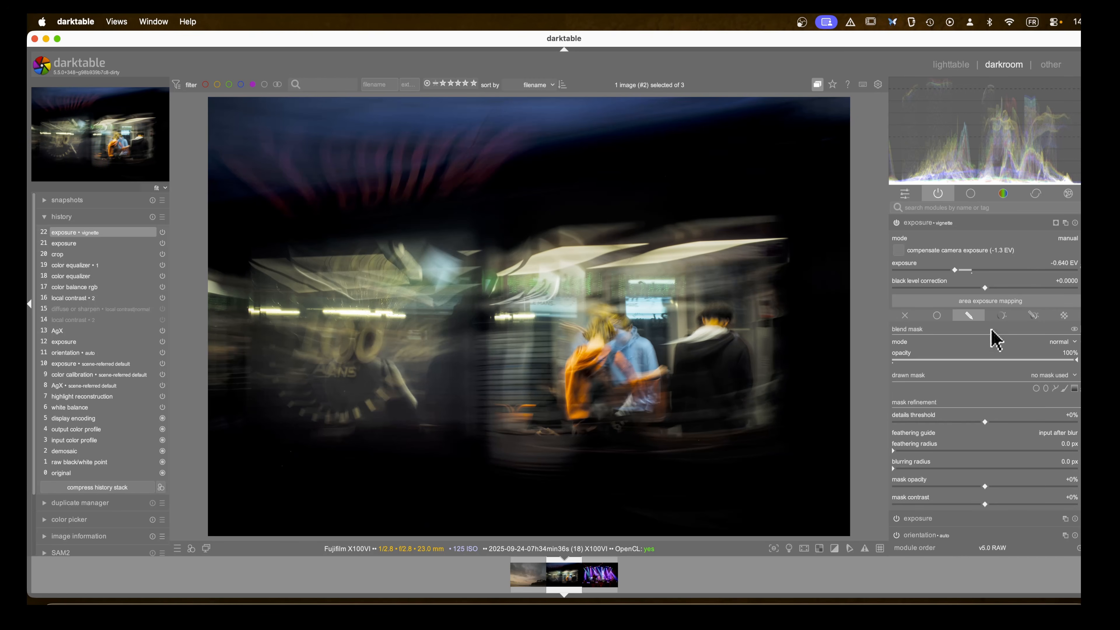
Step: Draw an ellipse mask of about 46% size near the image centre for the vignette exposure
left_click(1045, 388)
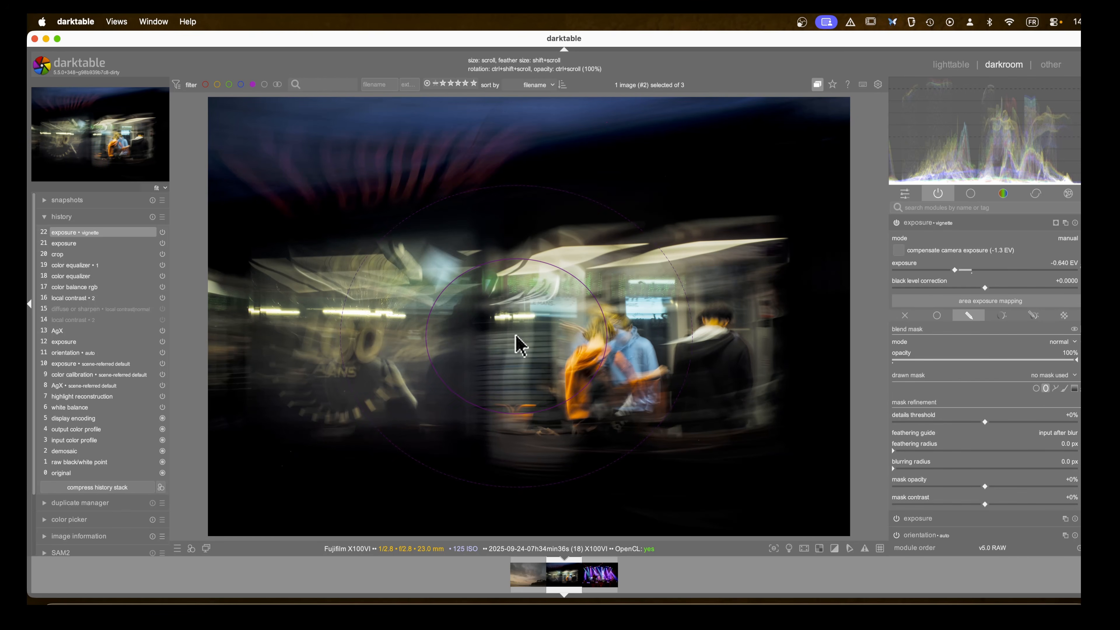
scroll(518, 344, "up", 20)
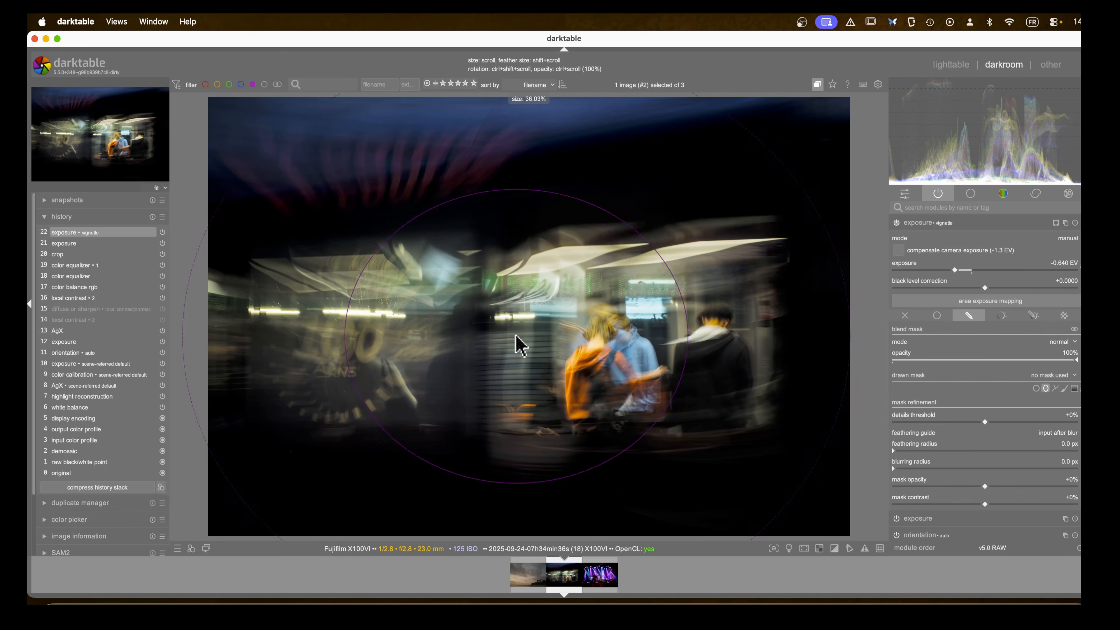
scroll(527, 313, "down", 3)
left_click(528, 314)
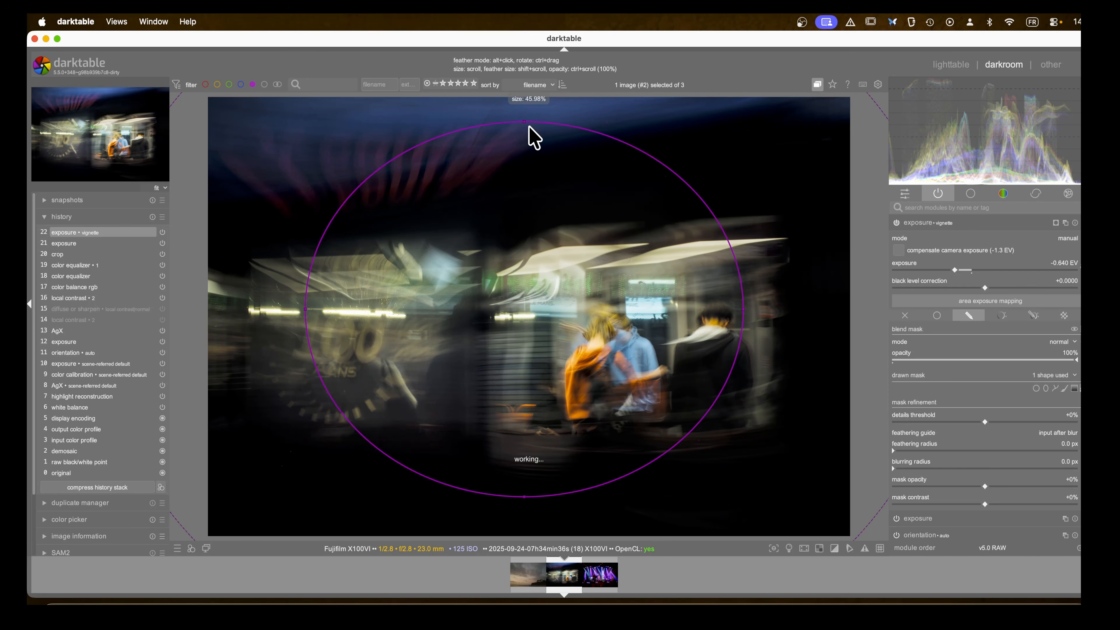
Step: Widen, rotate and reposition the vignette ellipse into a tilted oval covering the lit windows and figures, and collapse the module
left_click_drag(524, 122, 524, 135)
mouse_move(475, 343)
left_mouse_down()
mouse_move(451, 333)
mouse_move(467, 323)
left_mouse_up()
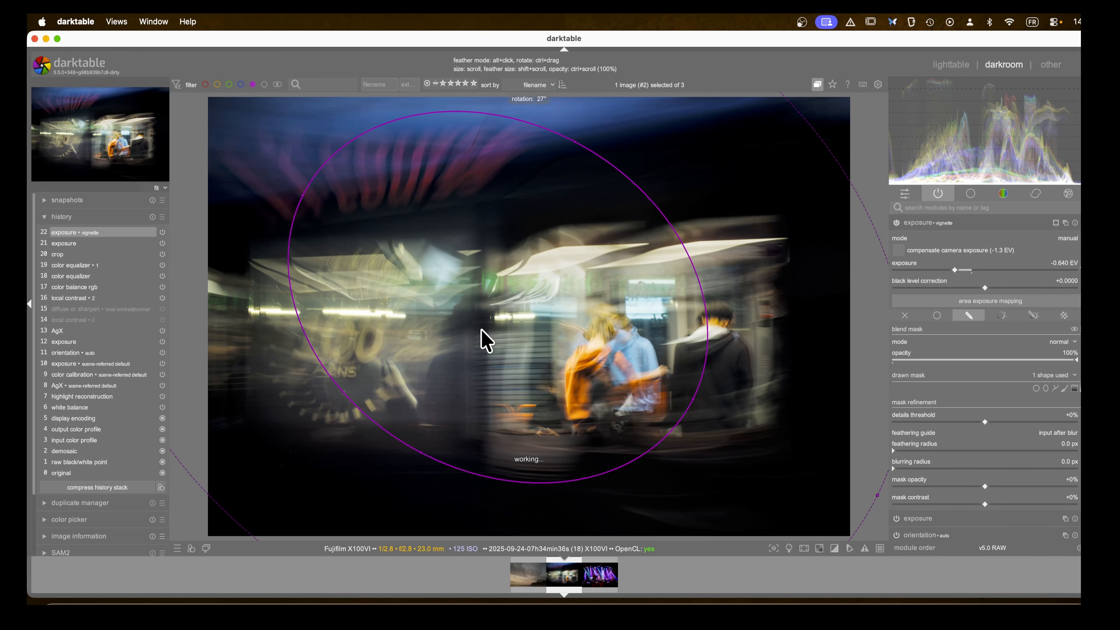
left_click_drag(692, 405, 740, 431)
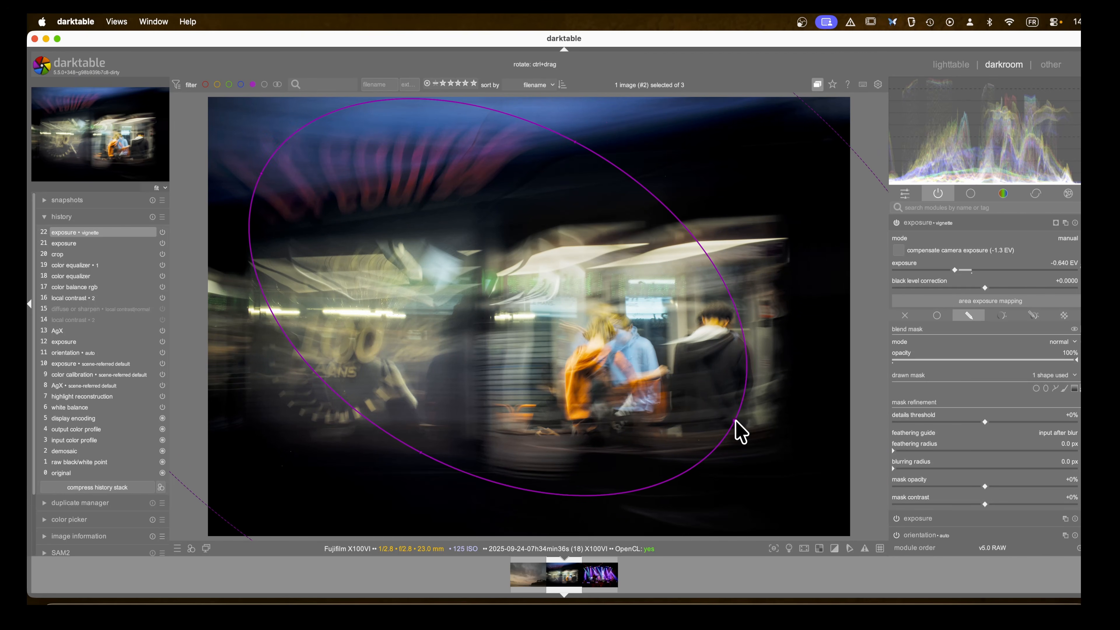
scroll(668, 401, "down", 3)
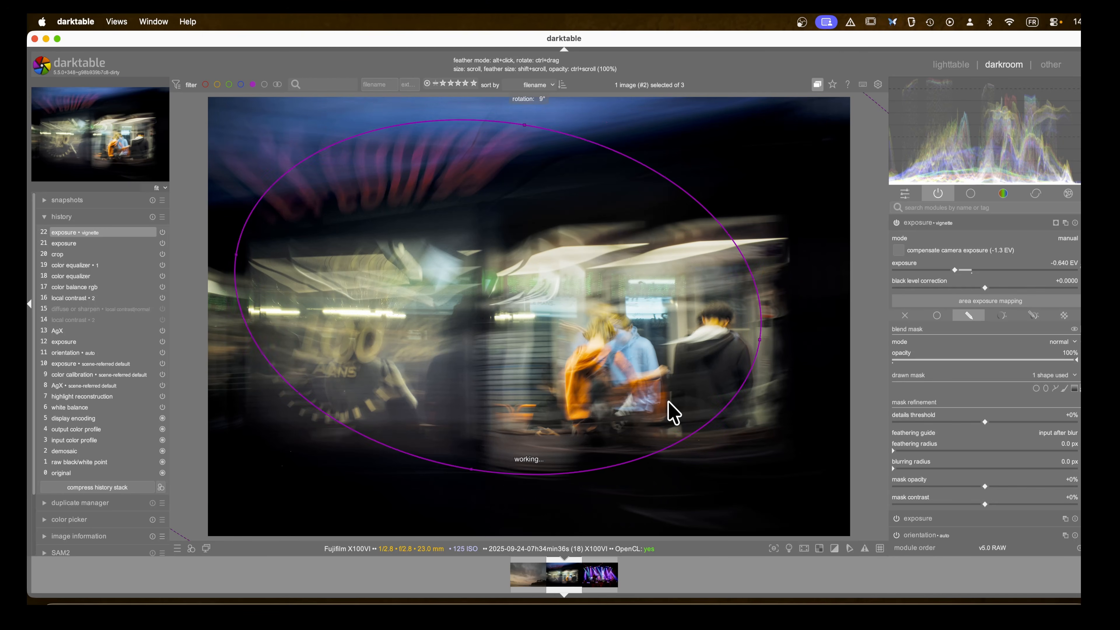
mouse_move(611, 388)
left_mouse_down()
mouse_move(623, 392)
mouse_move(600, 393)
mouse_move(620, 395)
mouse_move(612, 390)
left_mouse_up()
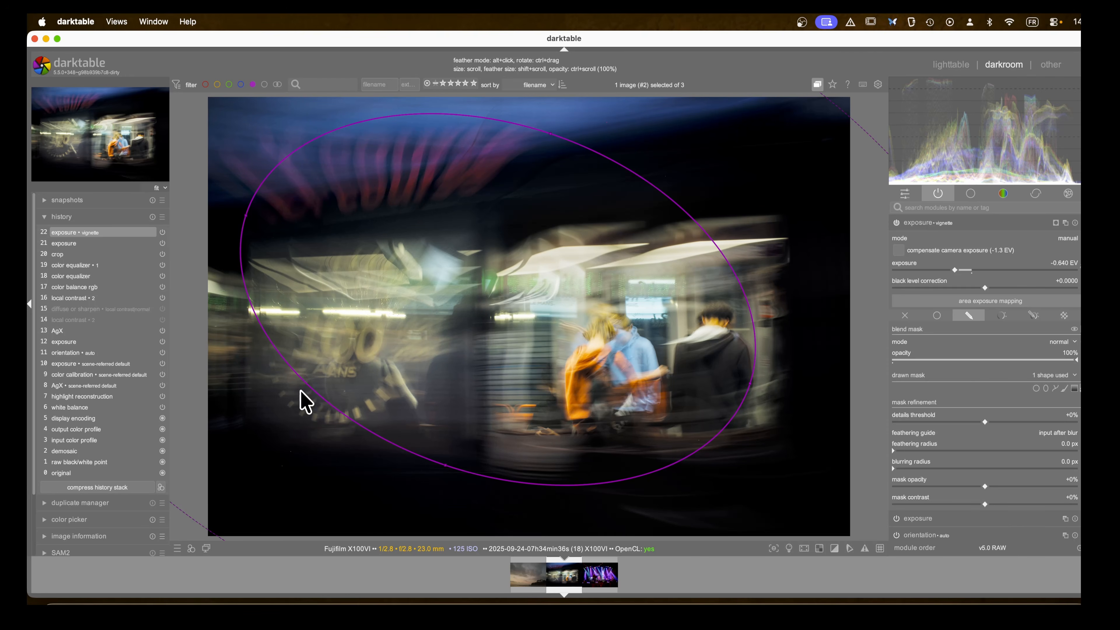
left_click_drag(466, 373, 452, 376)
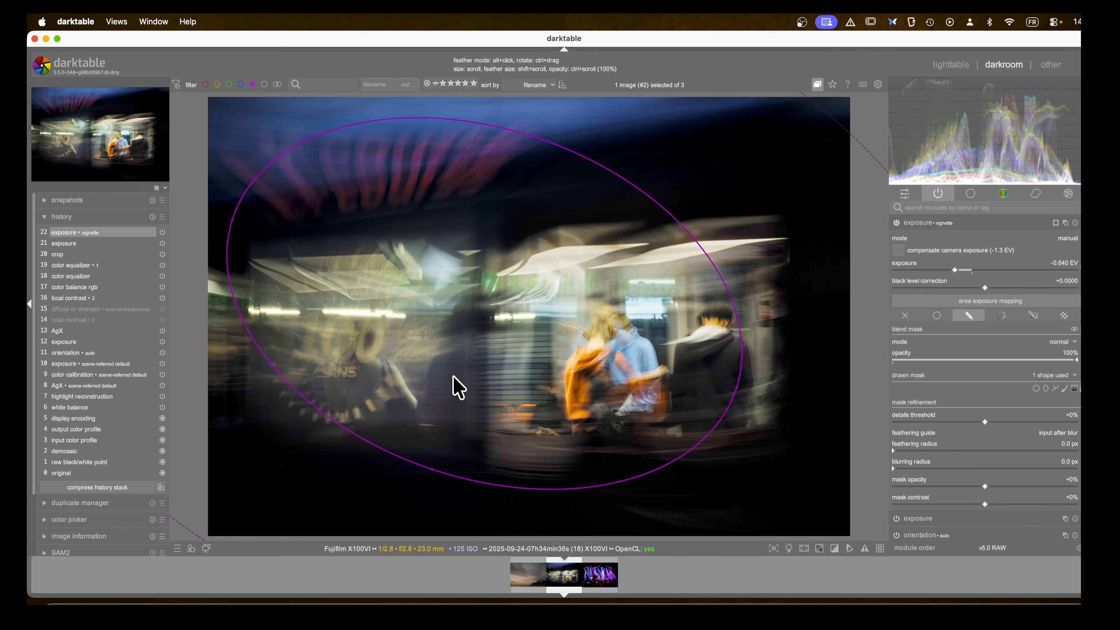
left_click(921, 223)
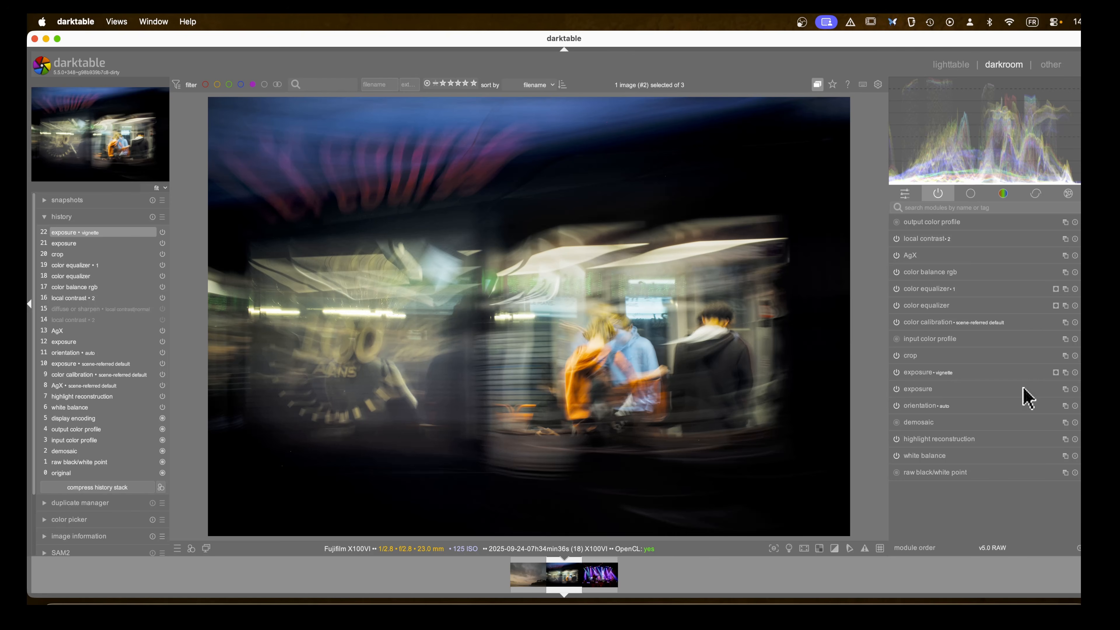
Step: Create another exposure instance and name it "100 ans mask"
left_click(1065, 389)
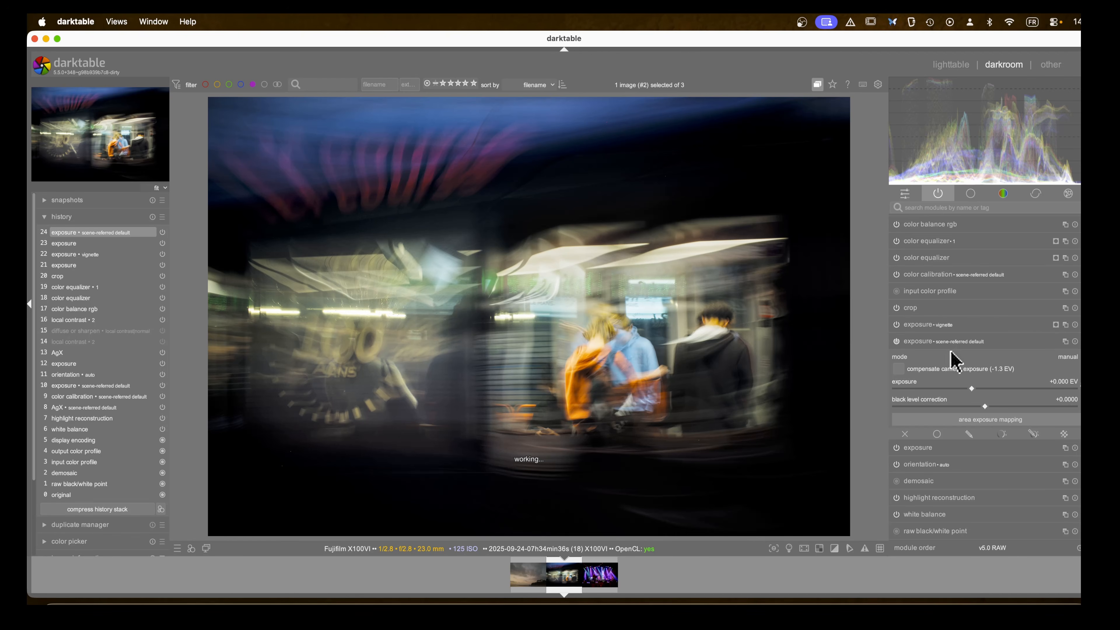
double_click(977, 342)
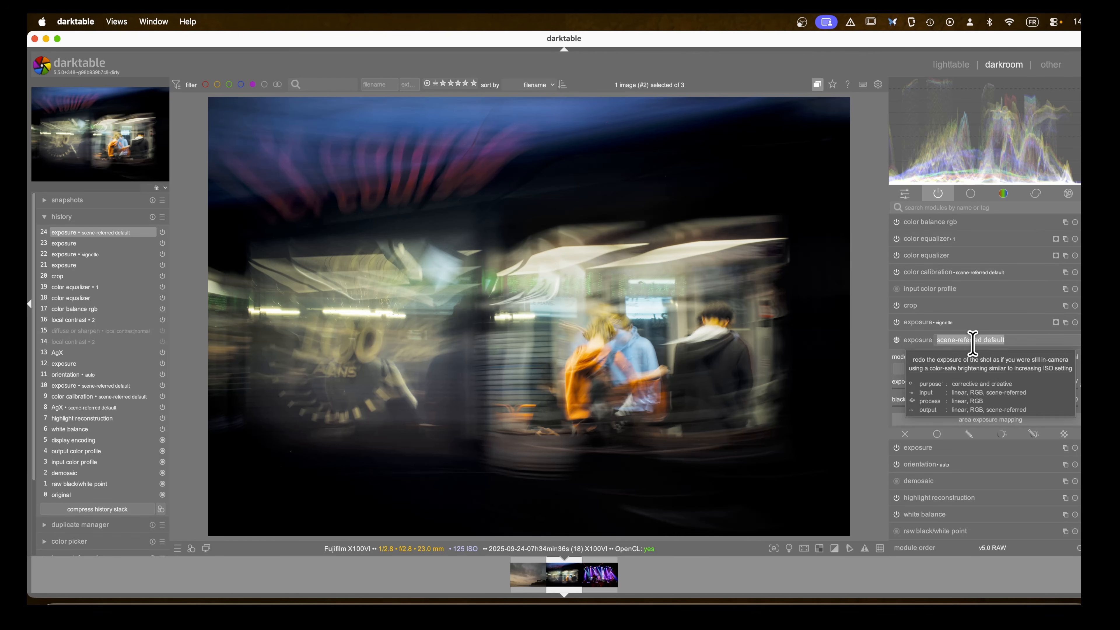
type("100 ans mask")
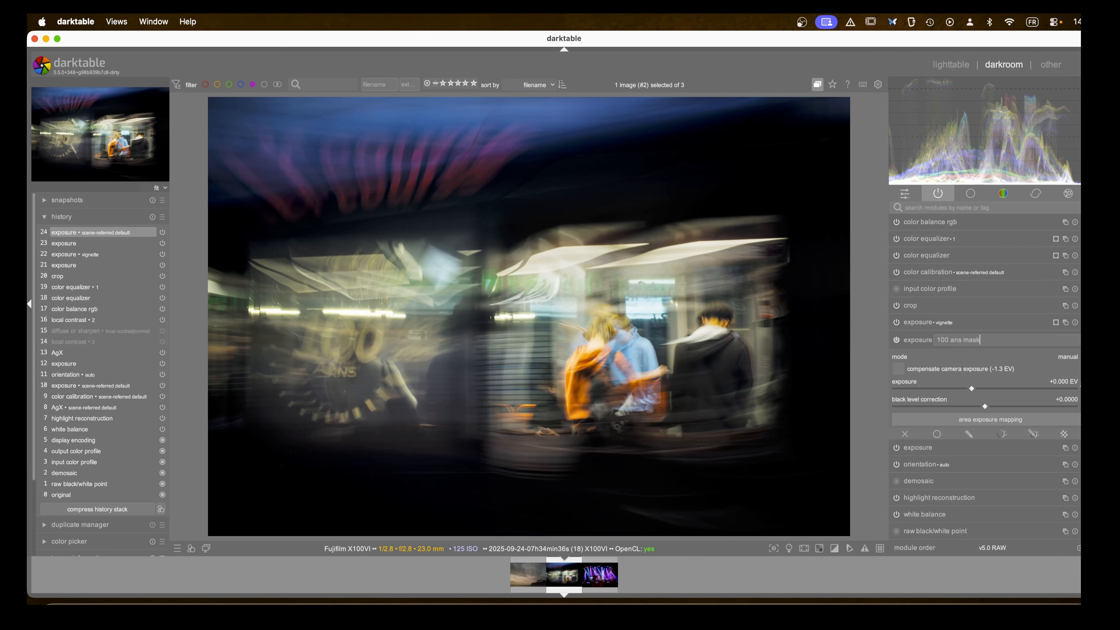
key("Return")
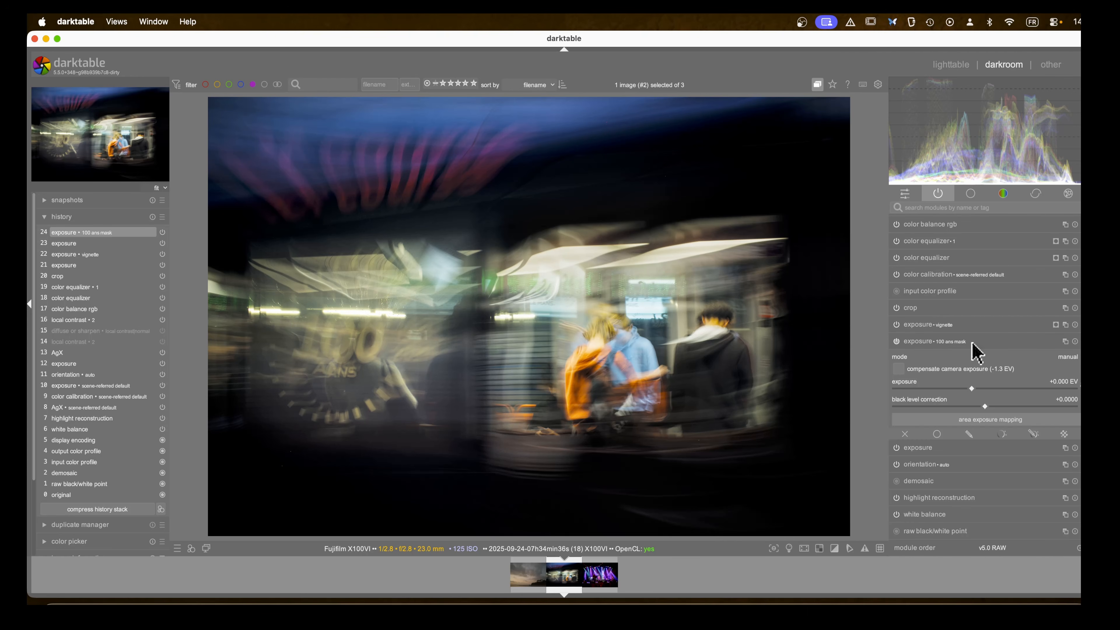
Step: Enable a drawn and parametric mask, sample the "100 ans" lettering's hue, and limit the hz range to 70–87, fading in from 58
left_click(1033, 434)
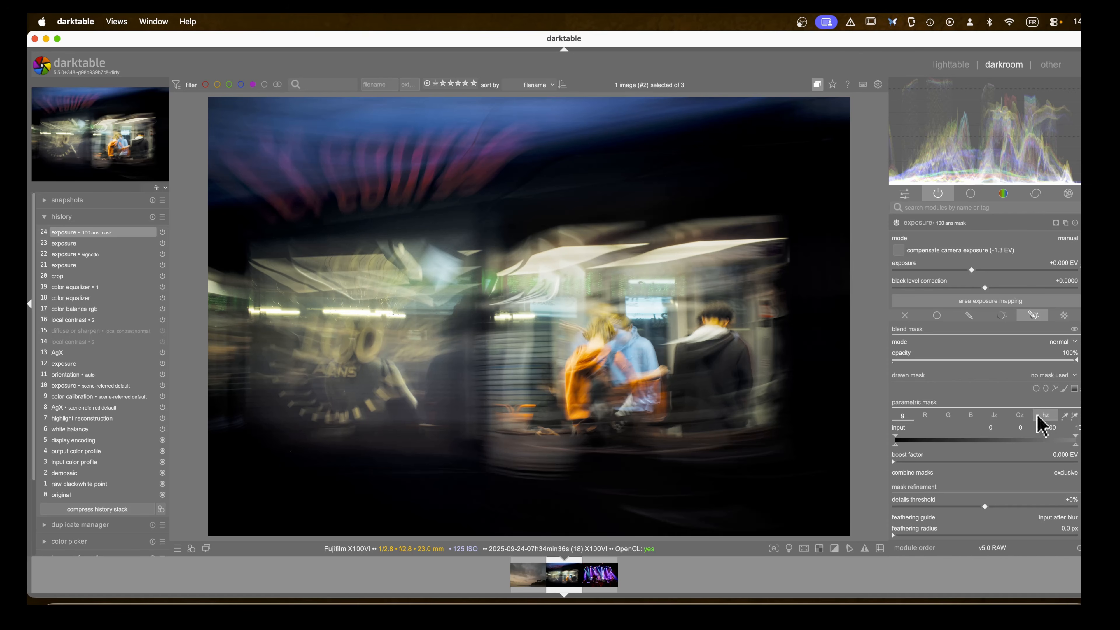
left_click(1038, 415)
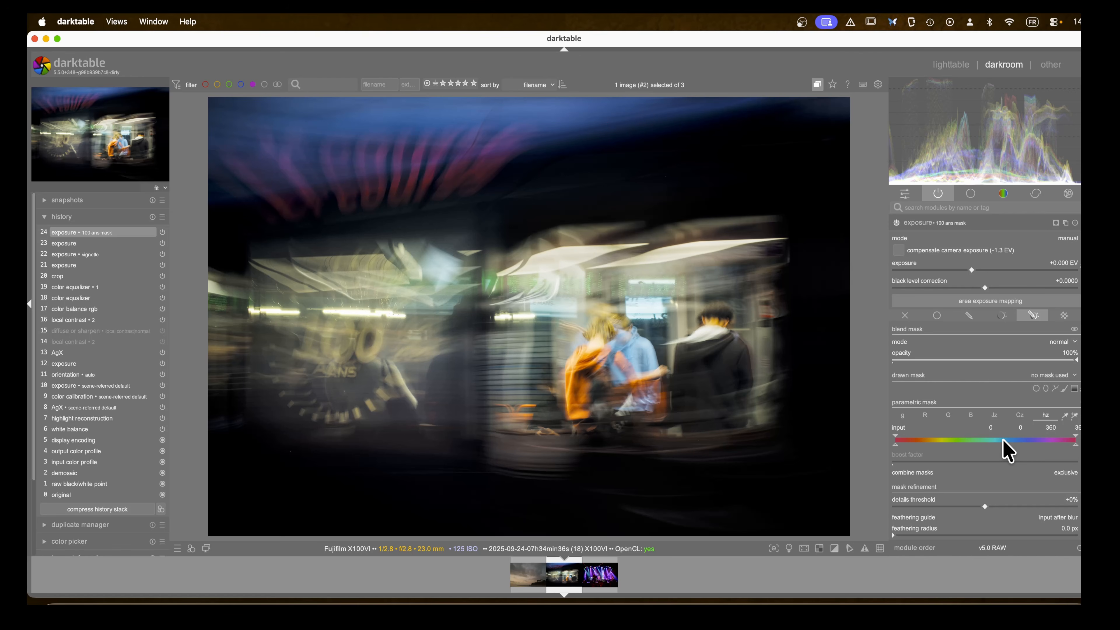
left_click(1064, 415)
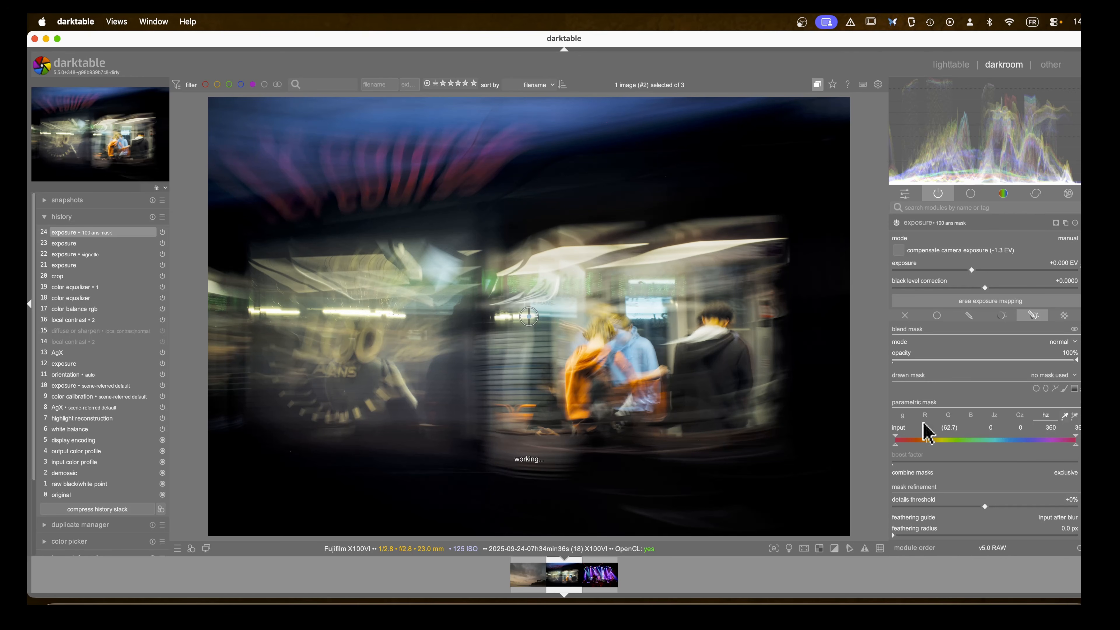
left_click(363, 357)
mouse_move(895, 446)
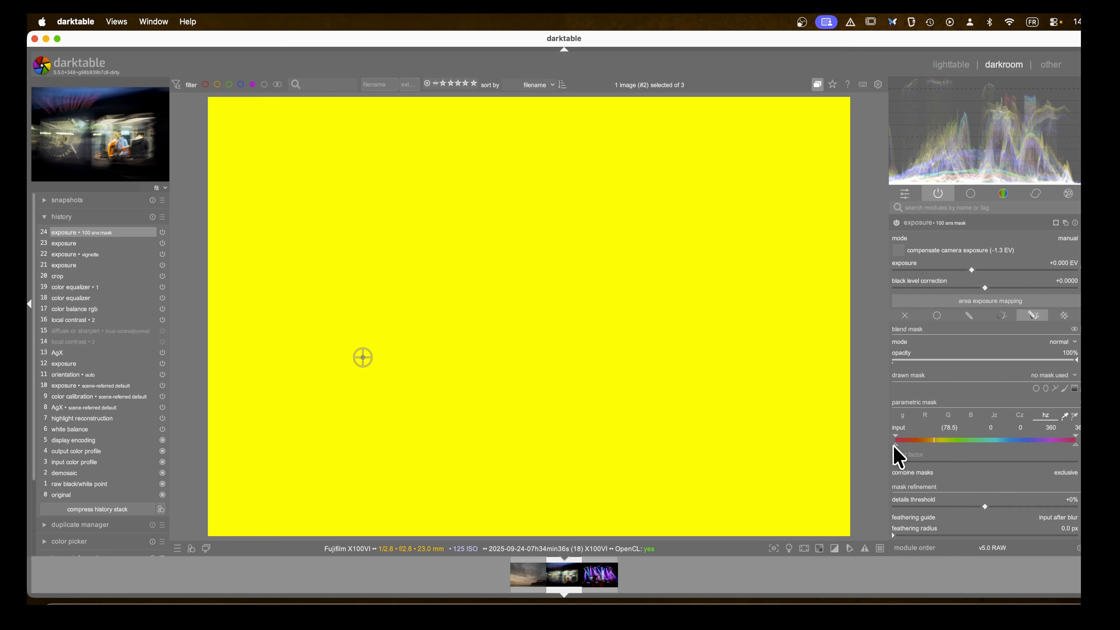
mouse_move(895, 446)
left_mouse_down()
mouse_move(930, 452)
mouse_move(913, 450)
mouse_move(924, 444)
left_mouse_up()
left_click_drag(1076, 445, 943, 449)
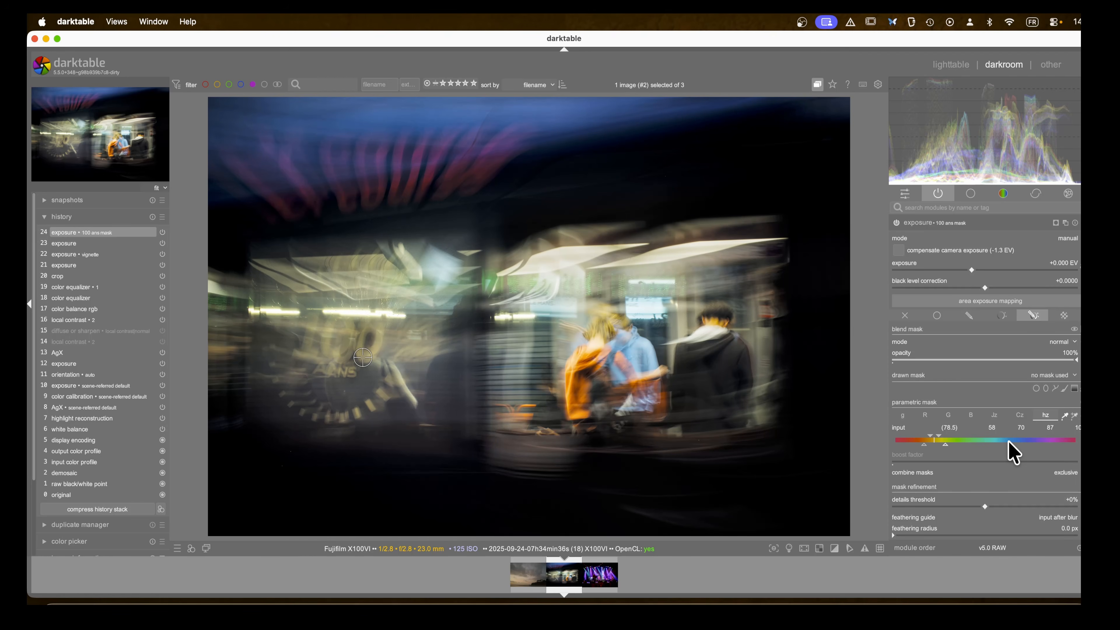
Step: Switch the parametric mask to the Cz chroma channel and view its channel data
left_click(1021, 416)
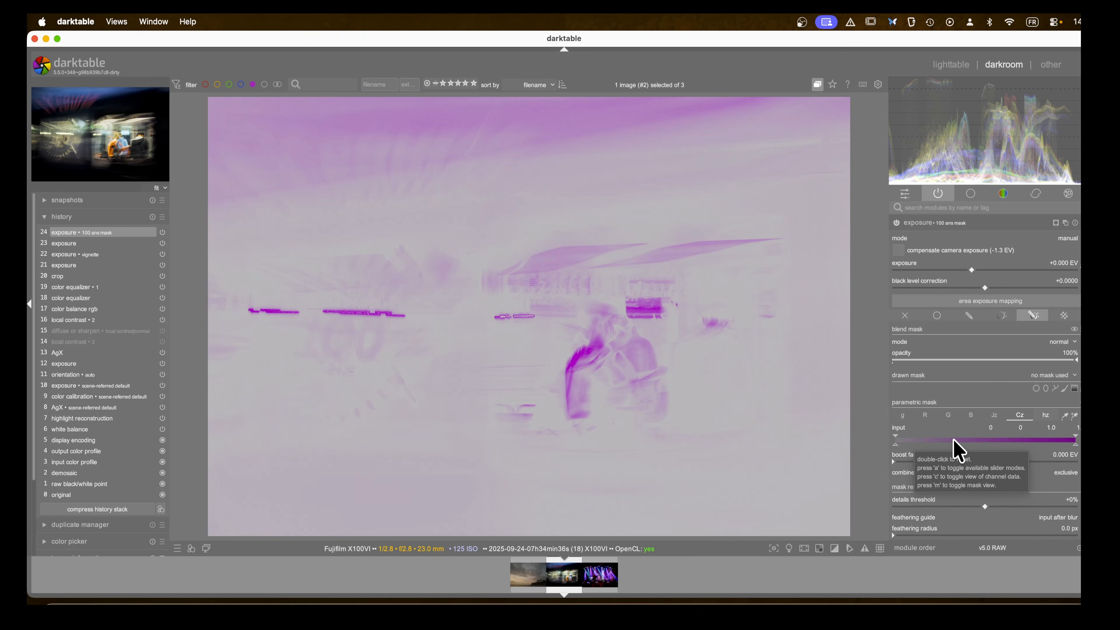
key("c")
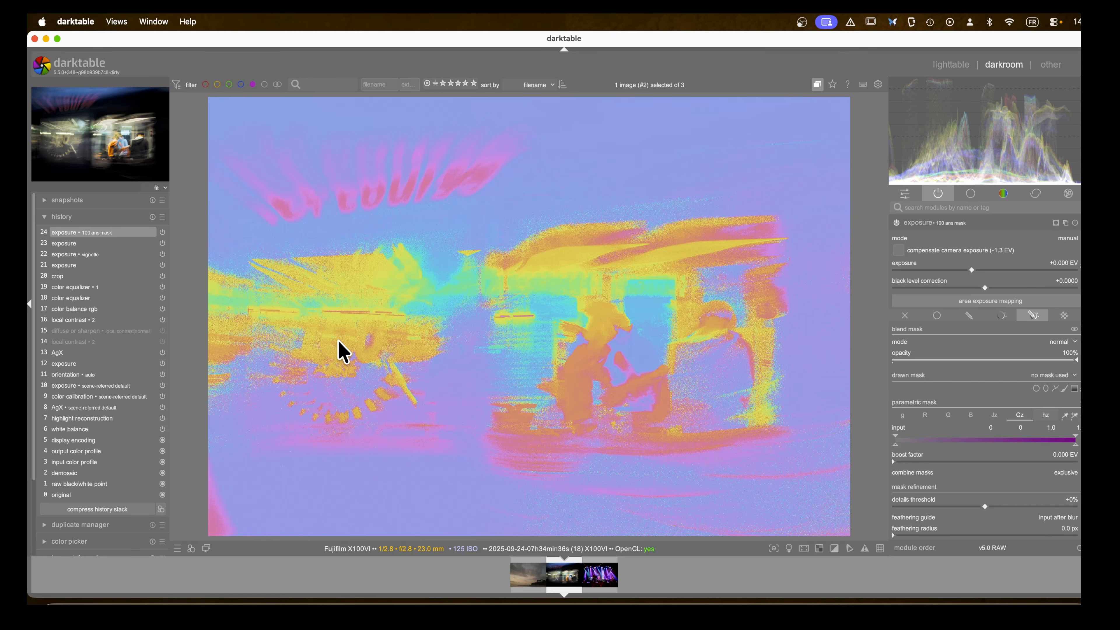
mouse_move(999, 441)
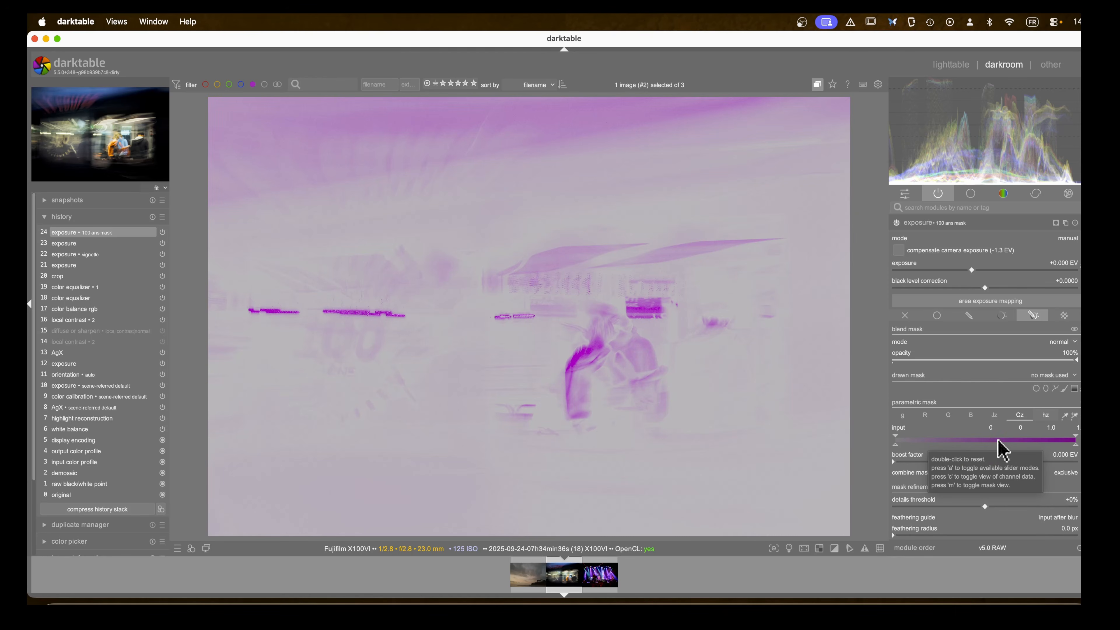
Step: Try lowering the Cz range's upper limit to 0.18 and 0.15, and restore it to 1.0
left_click_drag(1071, 443, 927, 442)
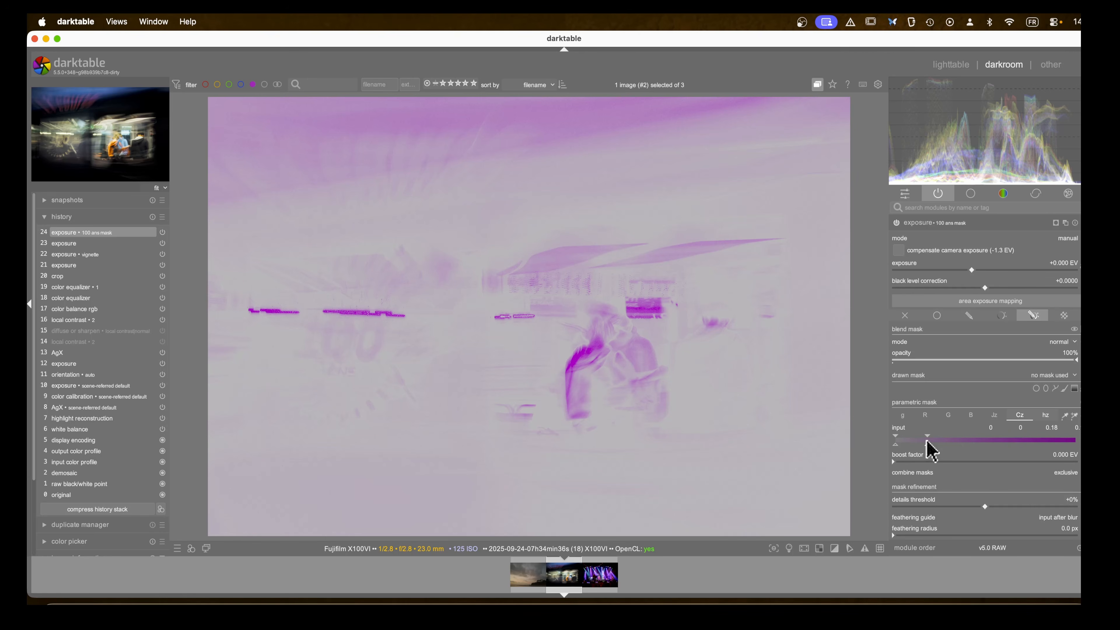
left_click_drag(928, 442, 949, 443)
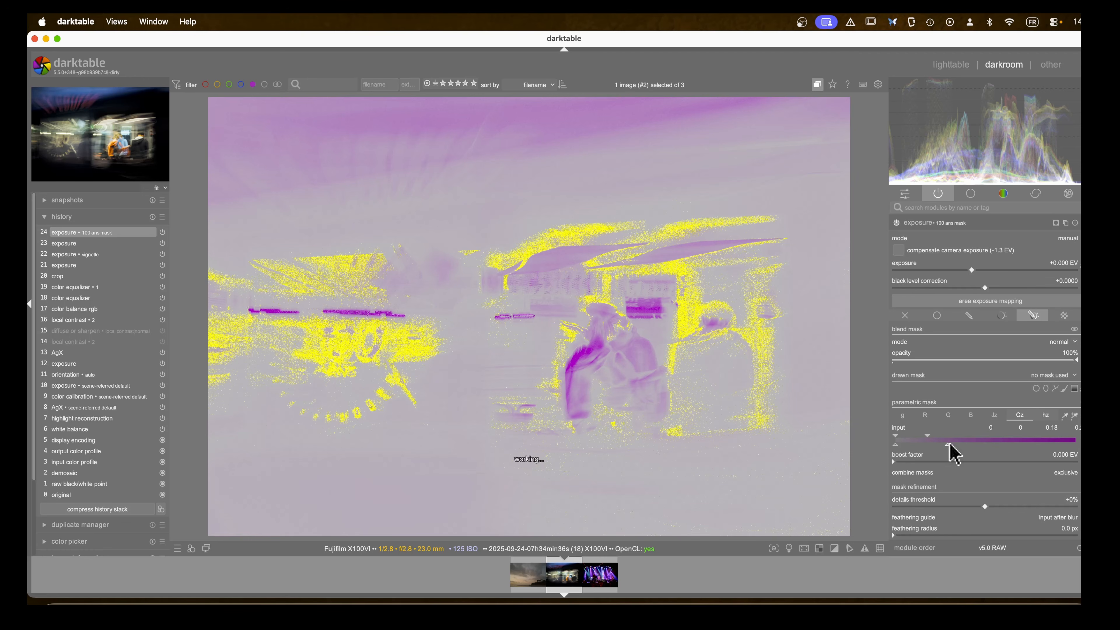
left_click(922, 444)
left_click(965, 445)
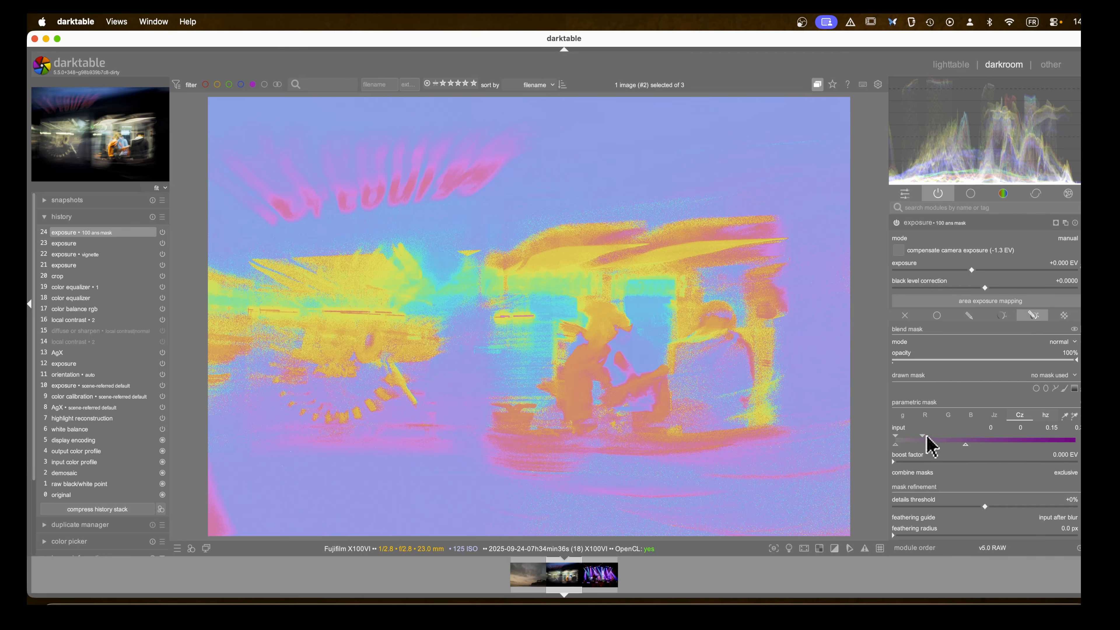
left_click_drag(925, 445, 1075, 447)
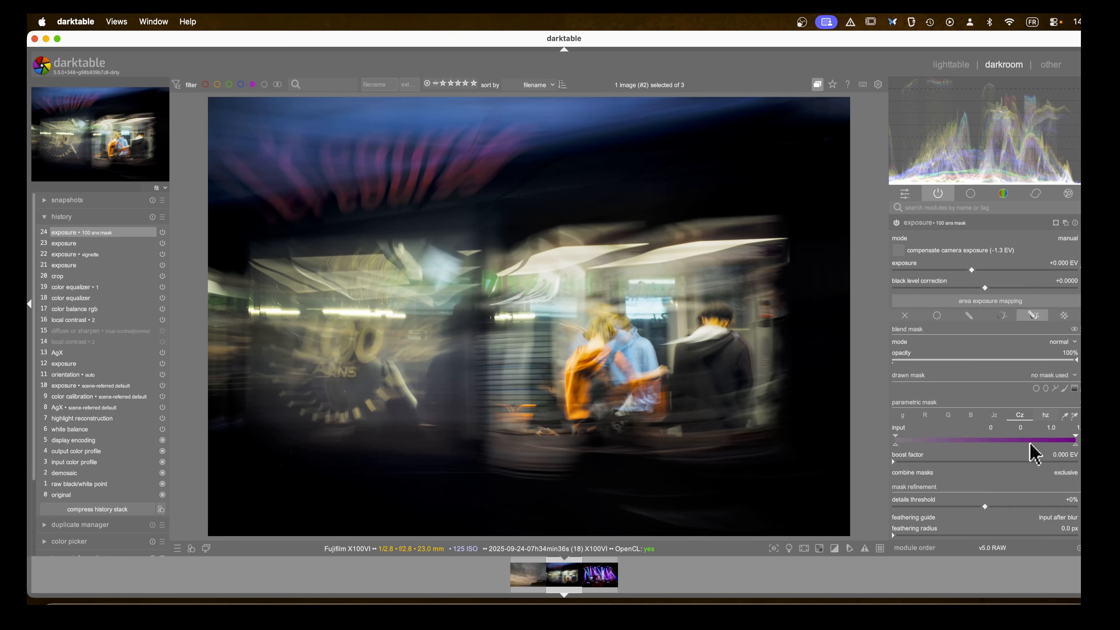
Step: Try an upper Cz limit of 0.94 while comparing the mask overlay with the channel data view
key("m")
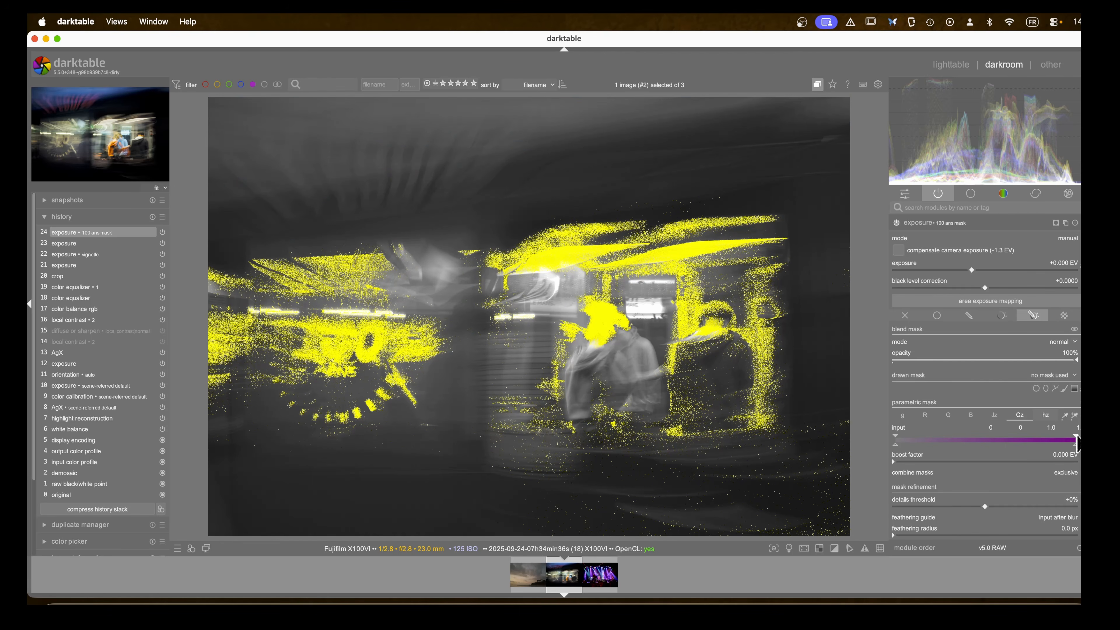
mouse_move(1071, 439)
left_mouse_down()
mouse_move(1055, 439)
mouse_move(1065, 443)
left_mouse_up()
mouse_move(1076, 447)
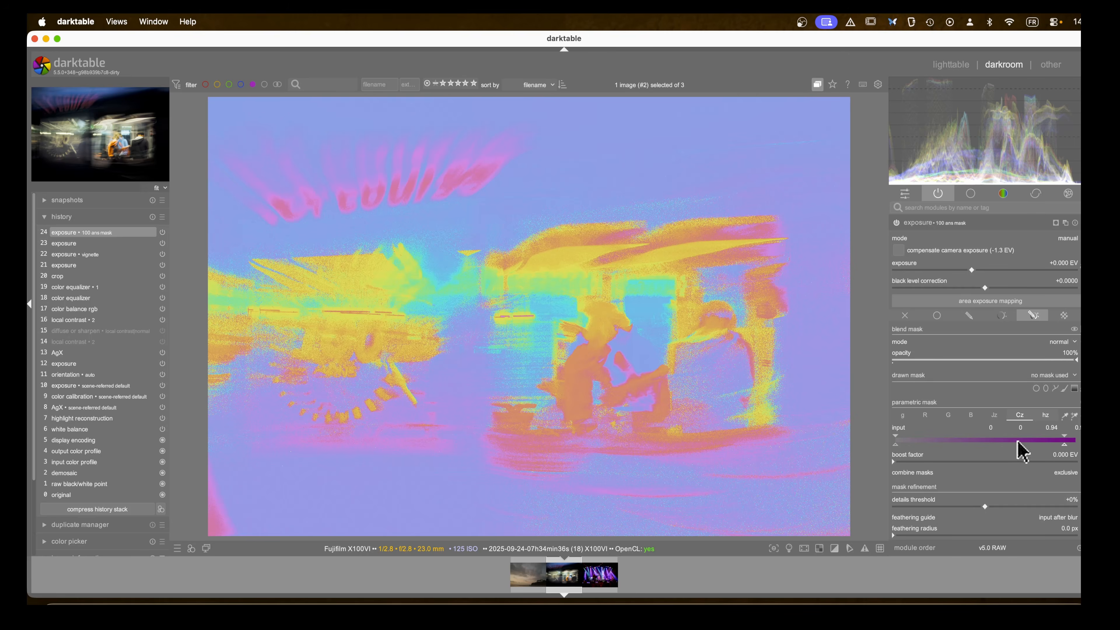
key("c")
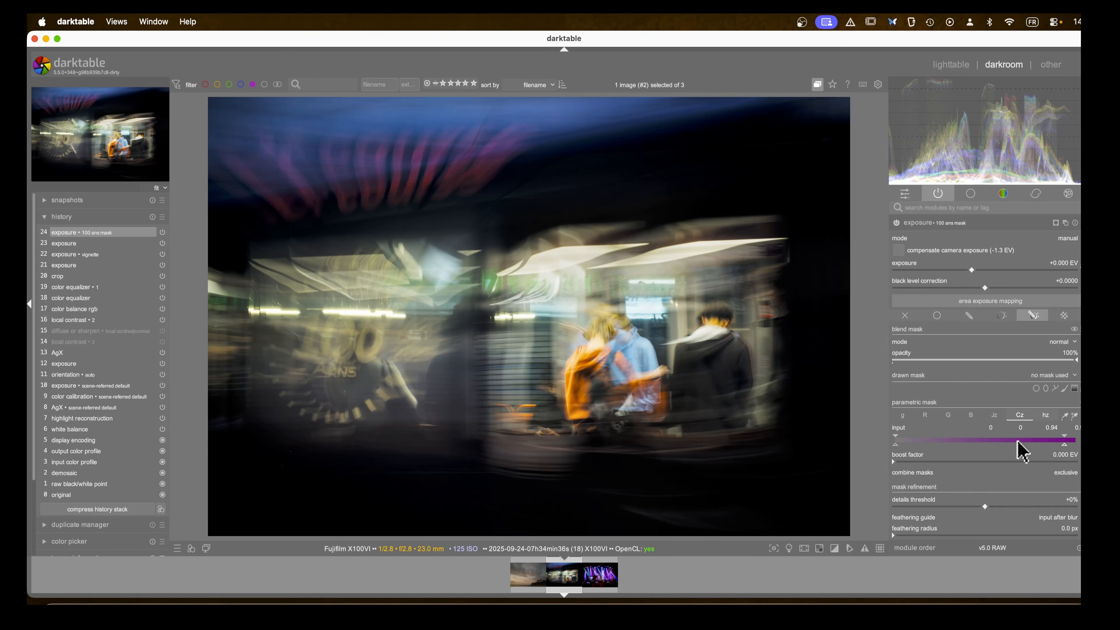
key("m")
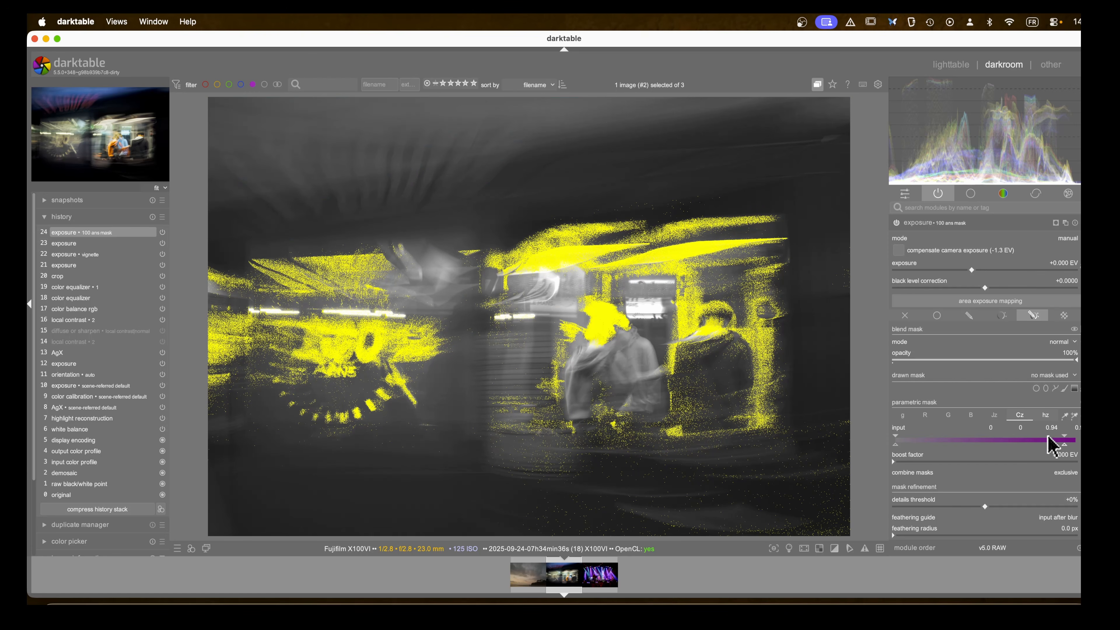
Step: Narrow the Cz range to 0–0.12 while checking the mask overlay and the chroma channel data
mouse_move(1058, 445)
left_mouse_down()
mouse_move(893, 445)
mouse_move(922, 450)
left_mouse_up()
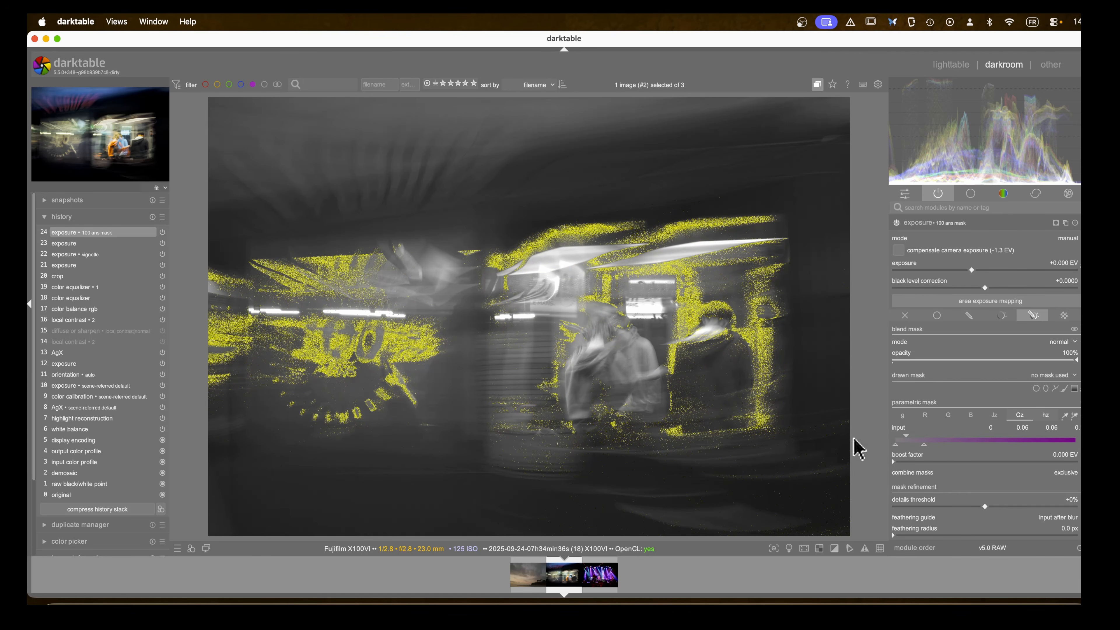
key("c")
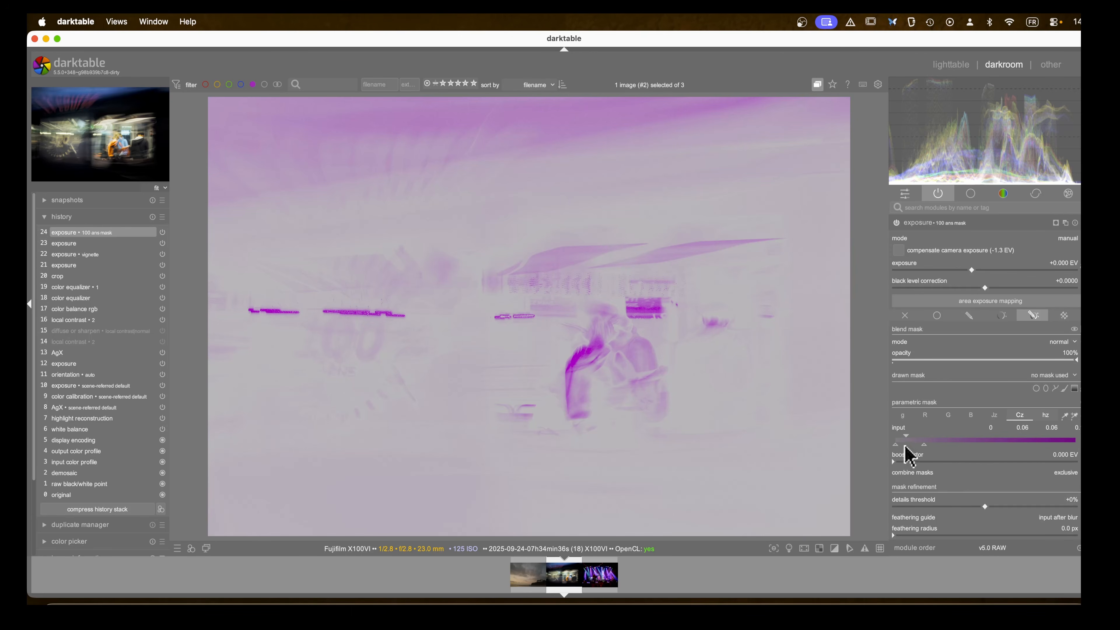
mouse_move(905, 436)
left_mouse_down()
mouse_move(917, 437)
mouse_move(889, 436)
left_mouse_up()
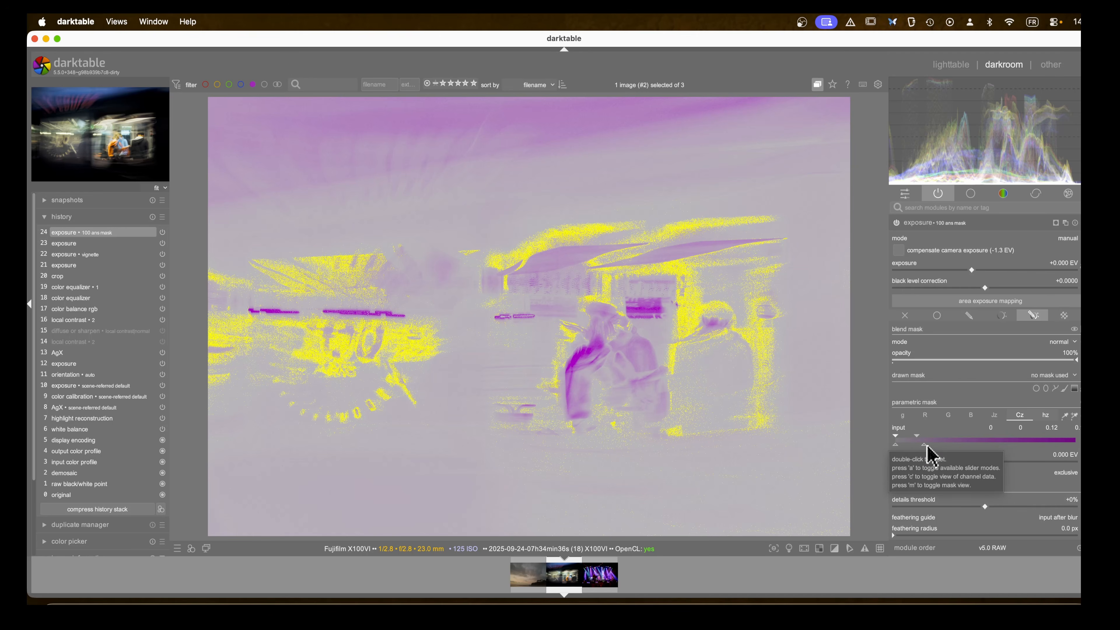
left_click(928, 224)
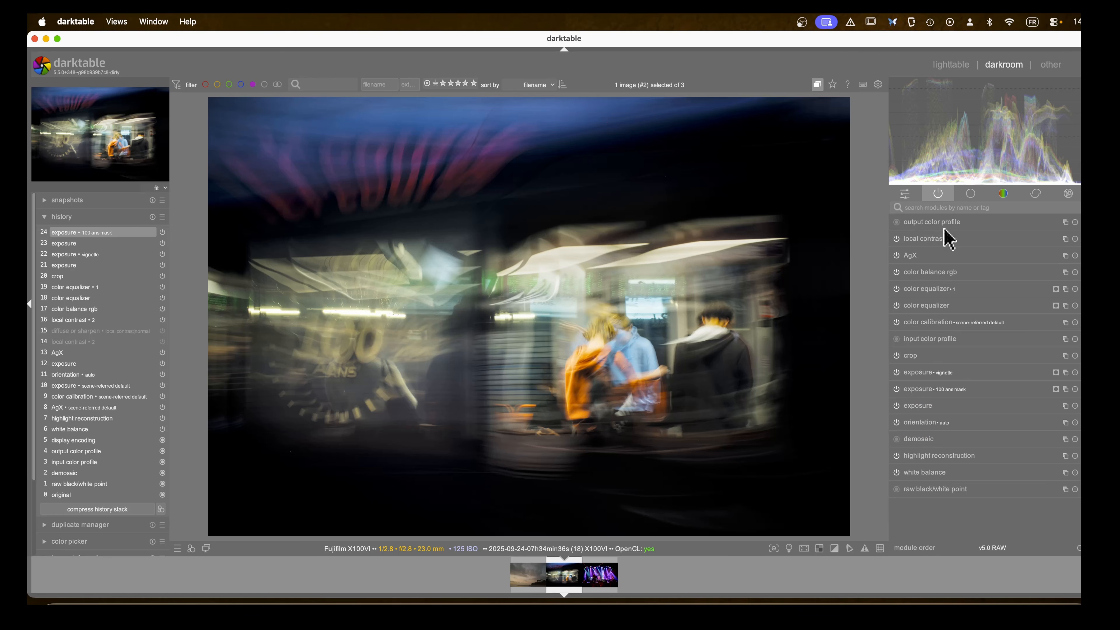
left_click(933, 240)
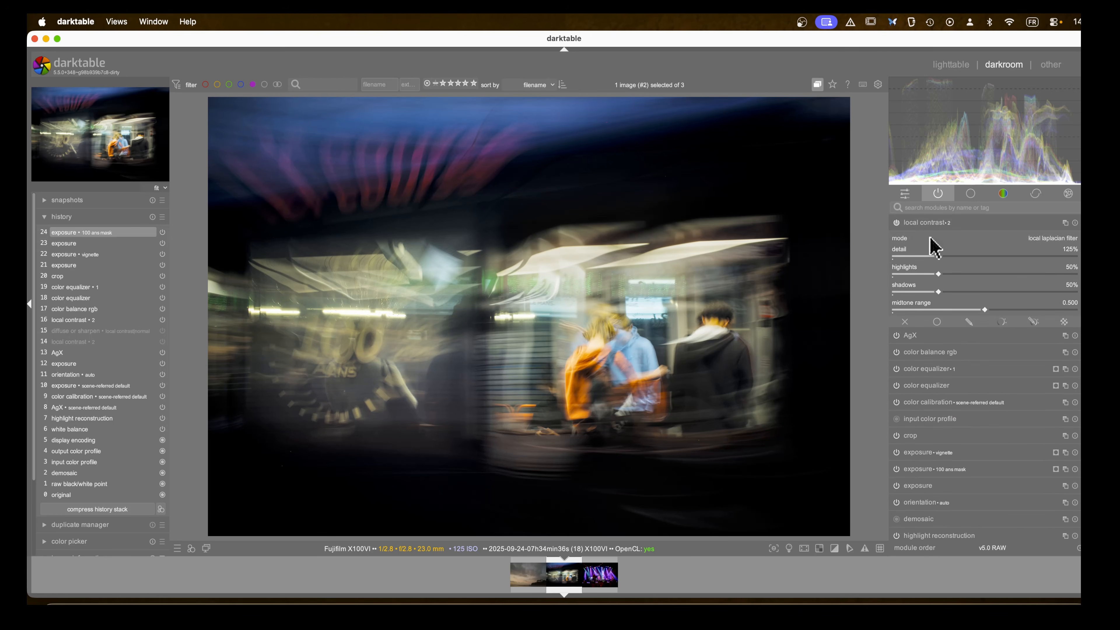
left_click(924, 236)
left_click(926, 389)
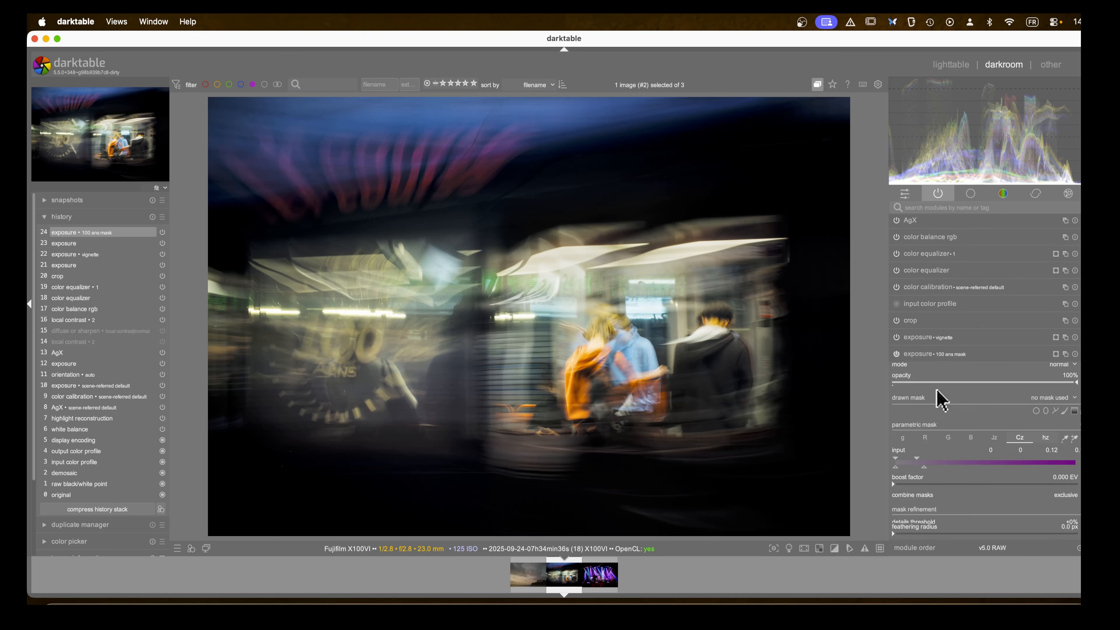
Step: Widen the upper falloff of the Cz range beyond 0.12 with the mask overlay displayed
mouse_move(926, 437)
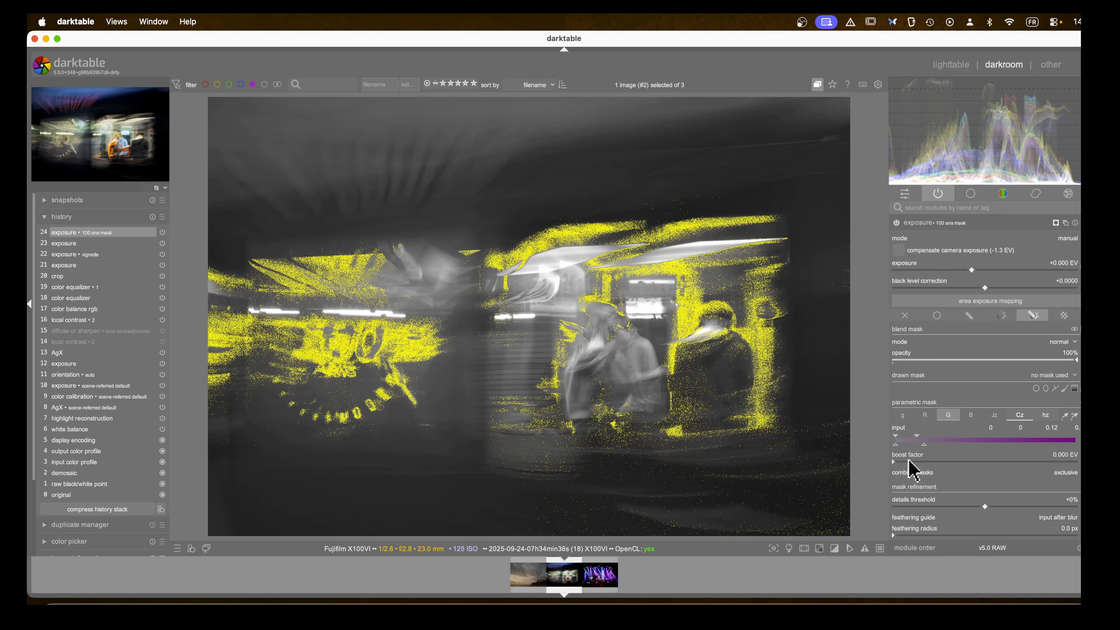
left_click_drag(925, 444, 934, 445)
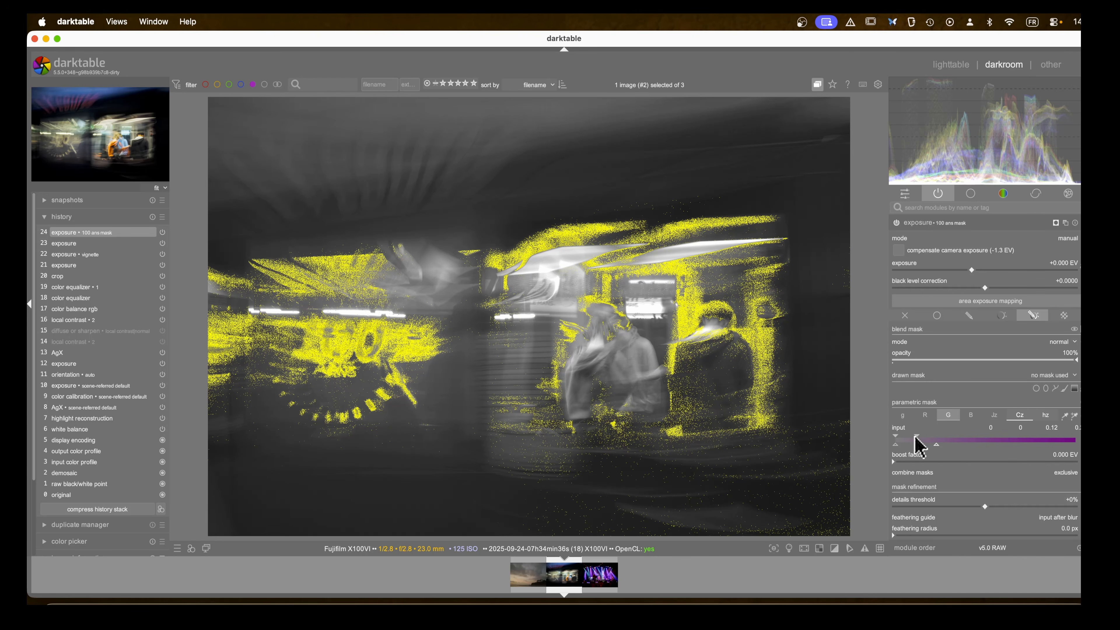
mouse_move(915, 438)
left_mouse_down()
mouse_move(906, 439)
mouse_move(917, 439)
left_mouse_up()
Step: Switch the parametric mask to the Jz channel and compare its channel data with the mask overlay
left_click(993, 416)
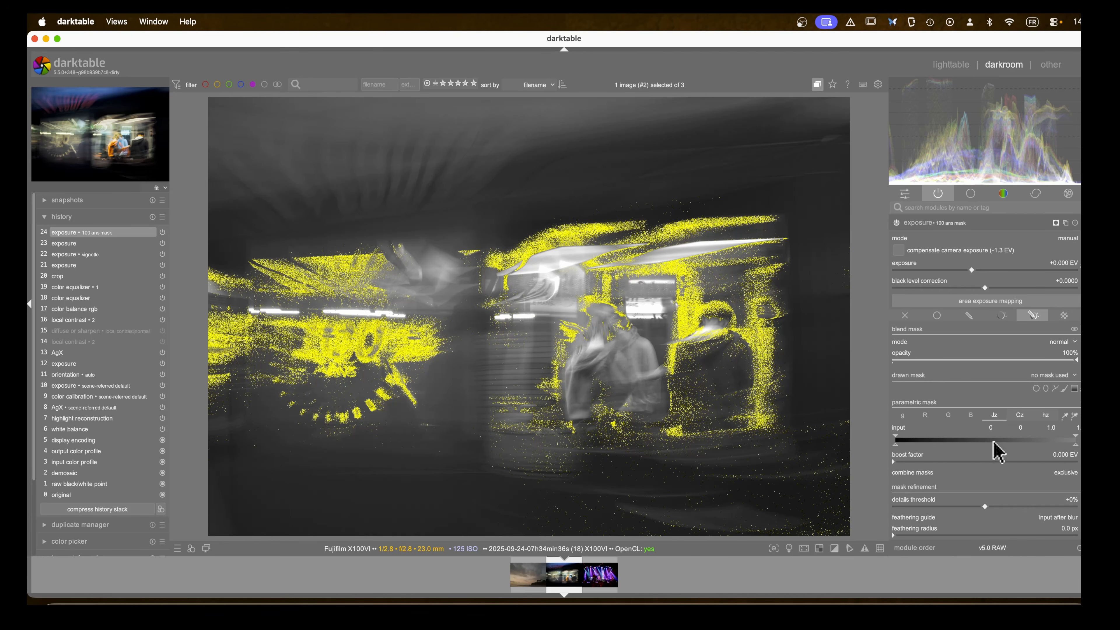
key("c")
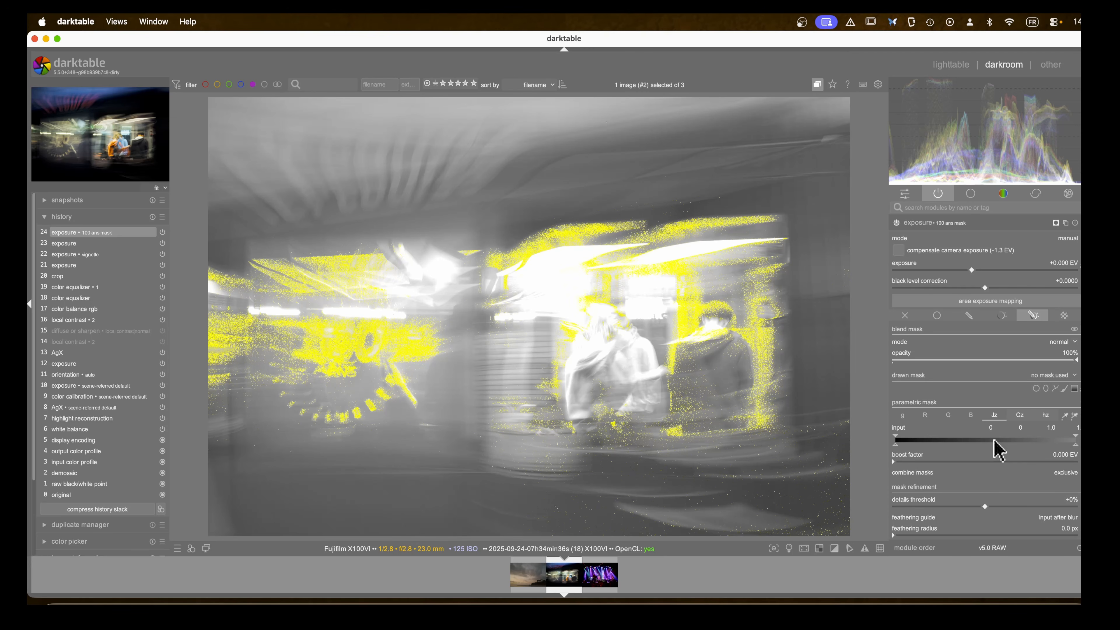
key("m")
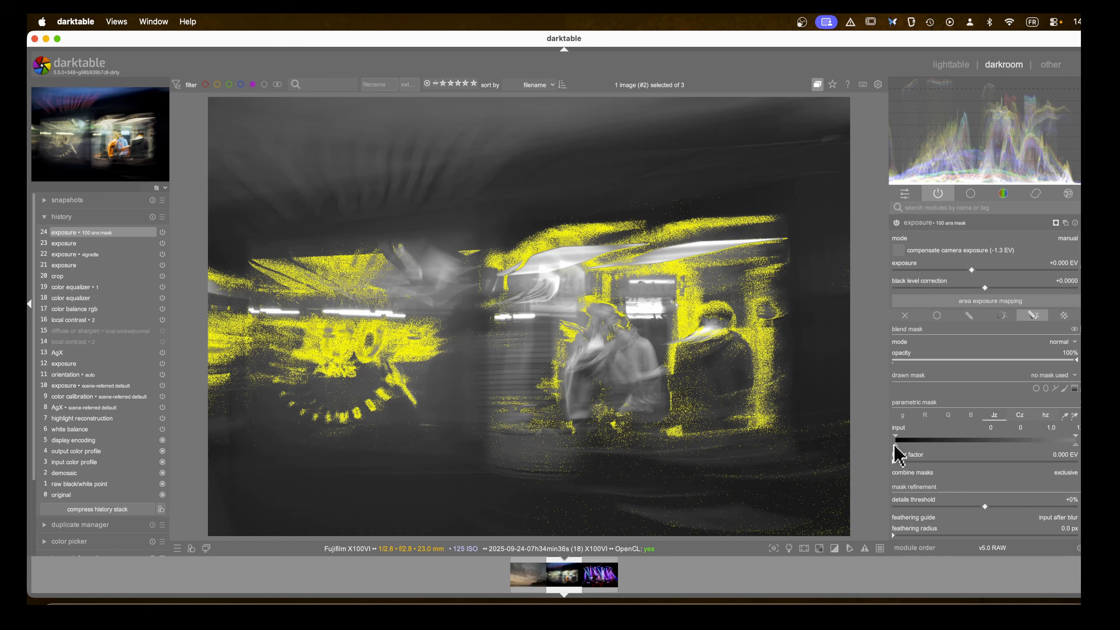
Step: Restrict the Jz range with a lower falloff from 0.28 to 0.41 and an upper limit of 0.83
left_click_drag(894, 445, 1040, 447)
left_click_drag(940, 461, 917, 458)
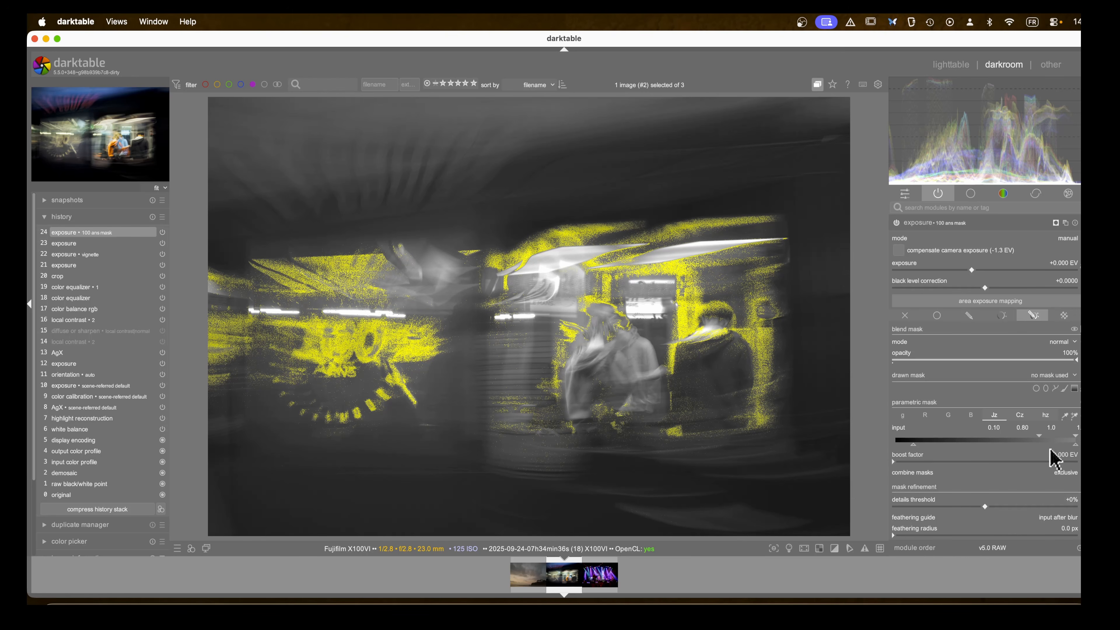
mouse_move(1043, 438)
left_mouse_down()
mouse_move(916, 445)
mouse_move(969, 446)
mouse_move(945, 445)
left_mouse_up()
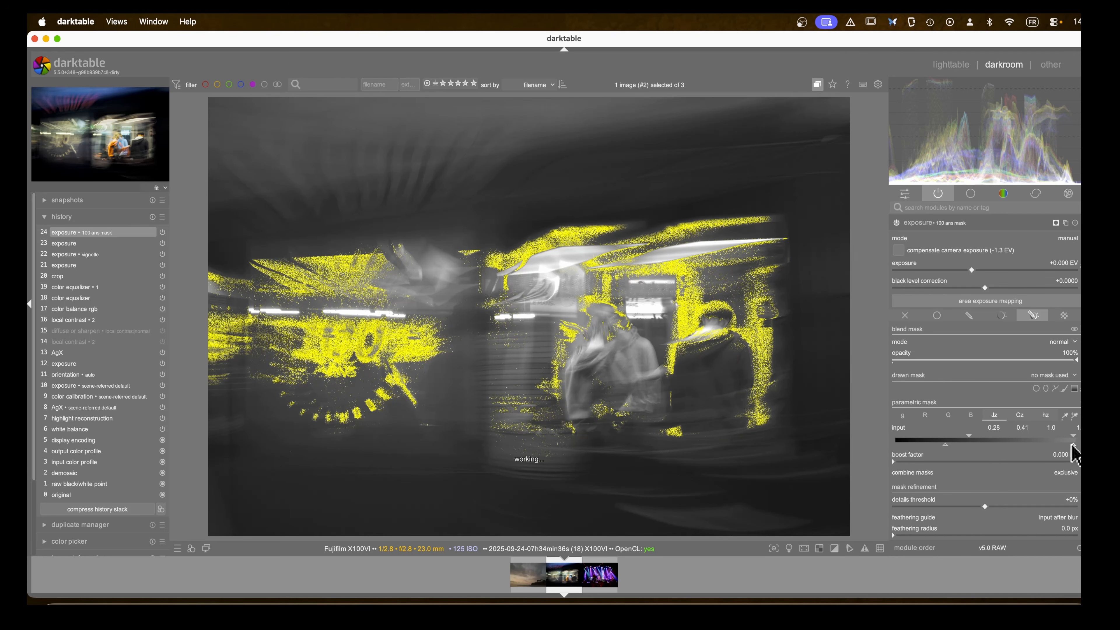
mouse_move(1072, 445)
left_mouse_down()
mouse_move(1024, 446)
mouse_move(1055, 444)
left_mouse_up()
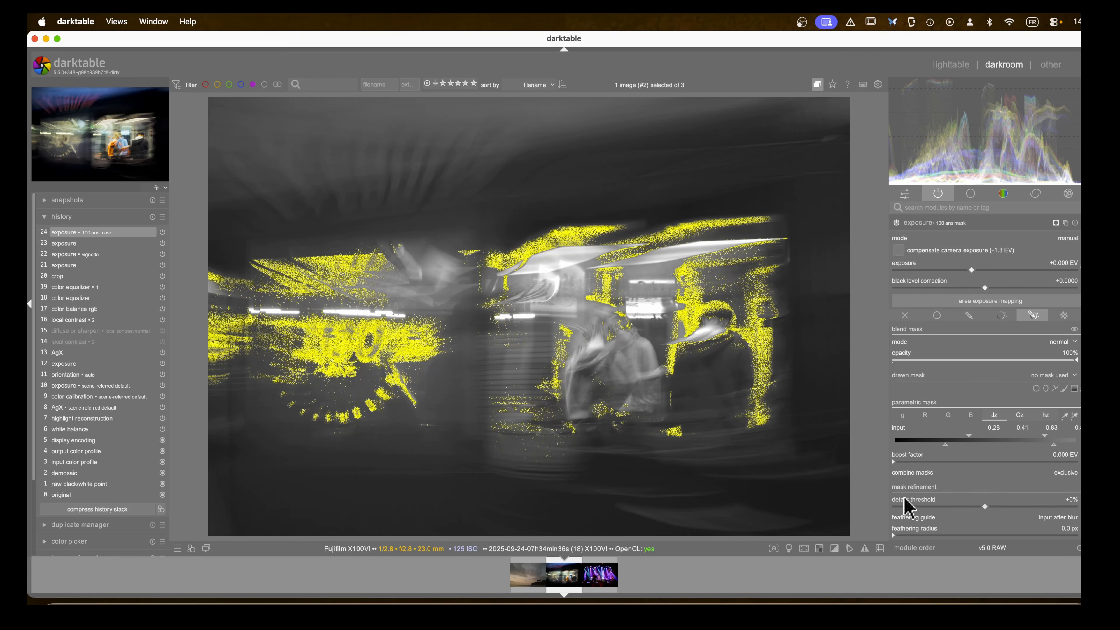
Step: Set the mask's feathering radius to 15.9 px
left_click(910, 537)
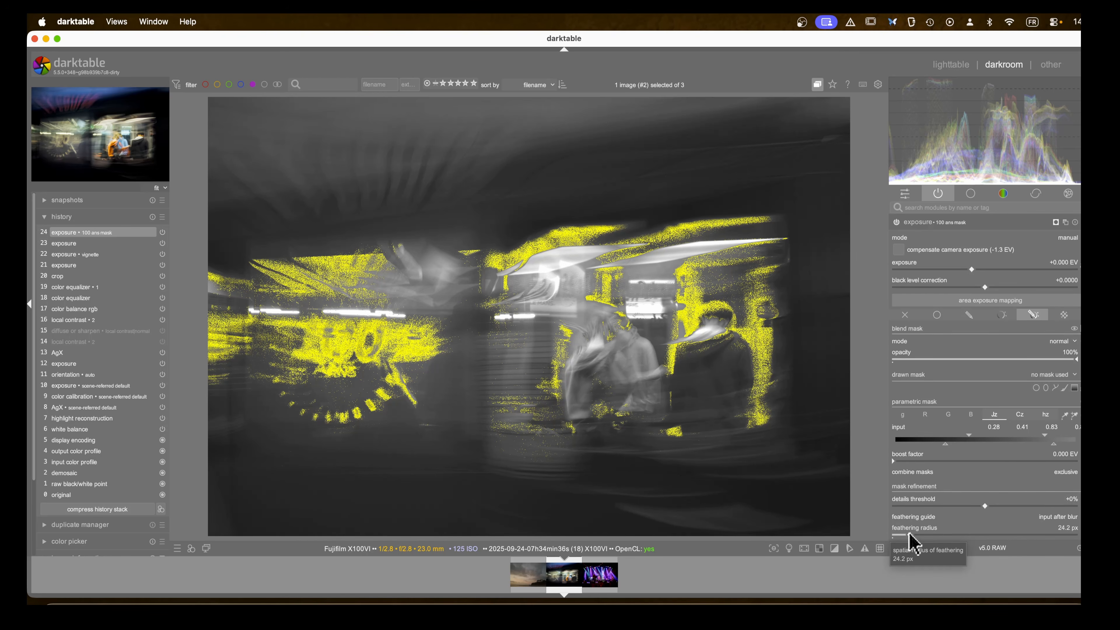
left_click_drag(910, 537, 903, 537)
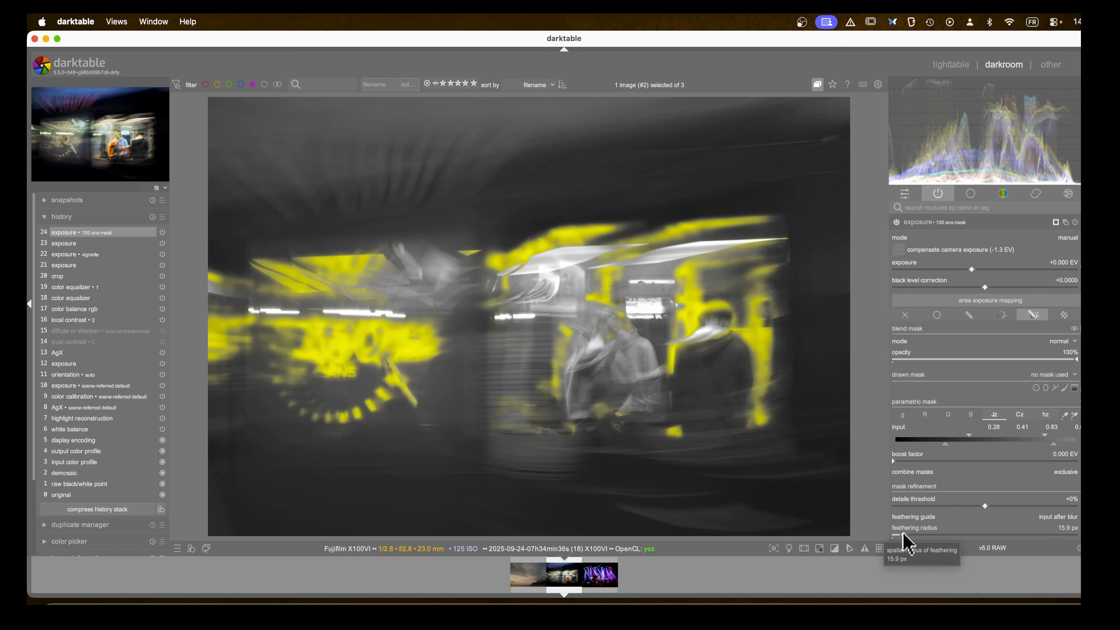
Step: Add a closed five-node path mask around the "100 ans" lettering to confine the parametric mask to that area
scroll(1011, 388, "down", 1)
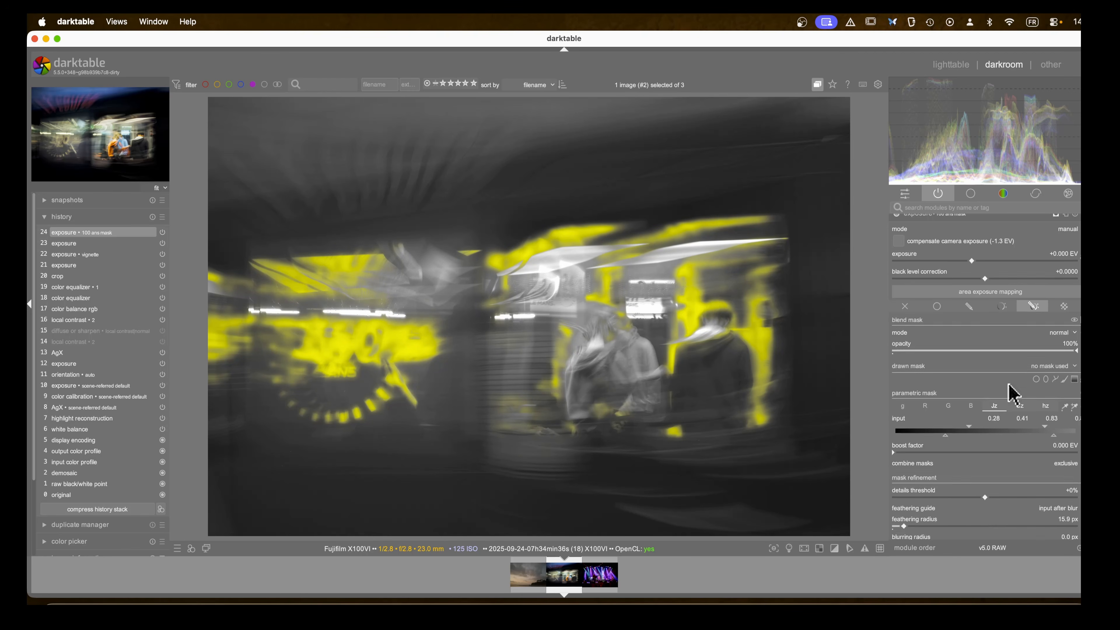
scroll(1011, 390, "down", 5)
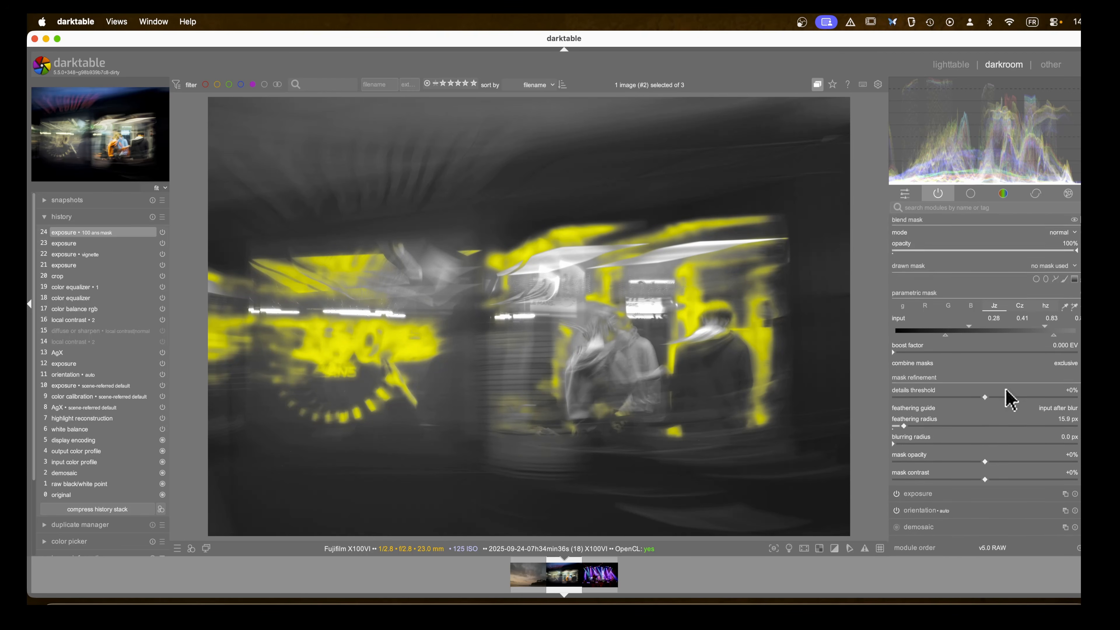
scroll(1020, 311, "up", 2)
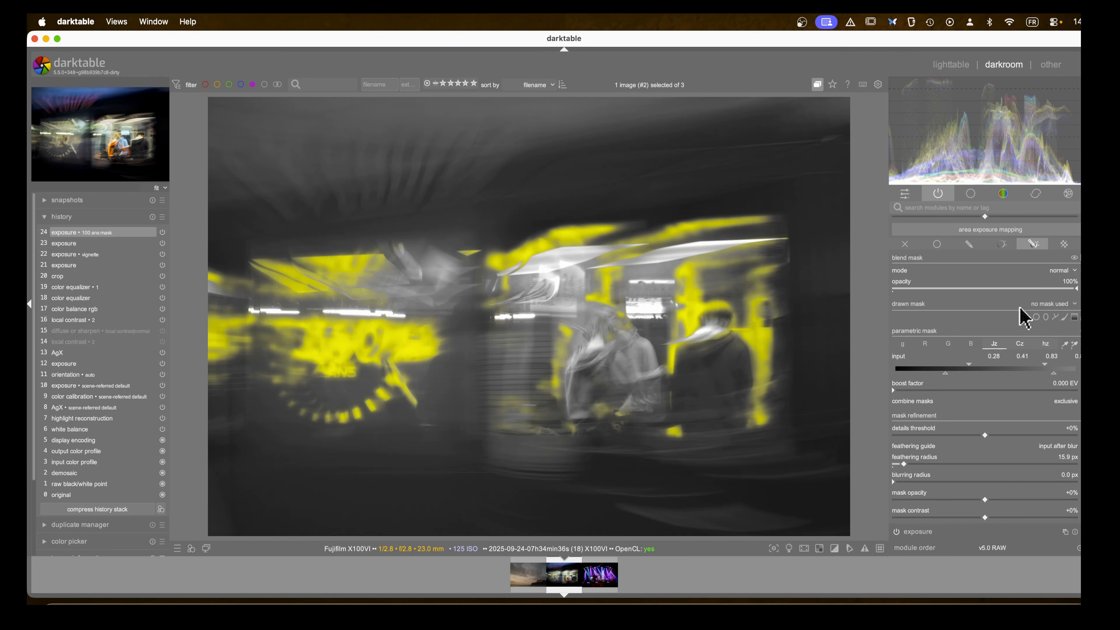
left_click(1055, 317)
left_click(414, 313)
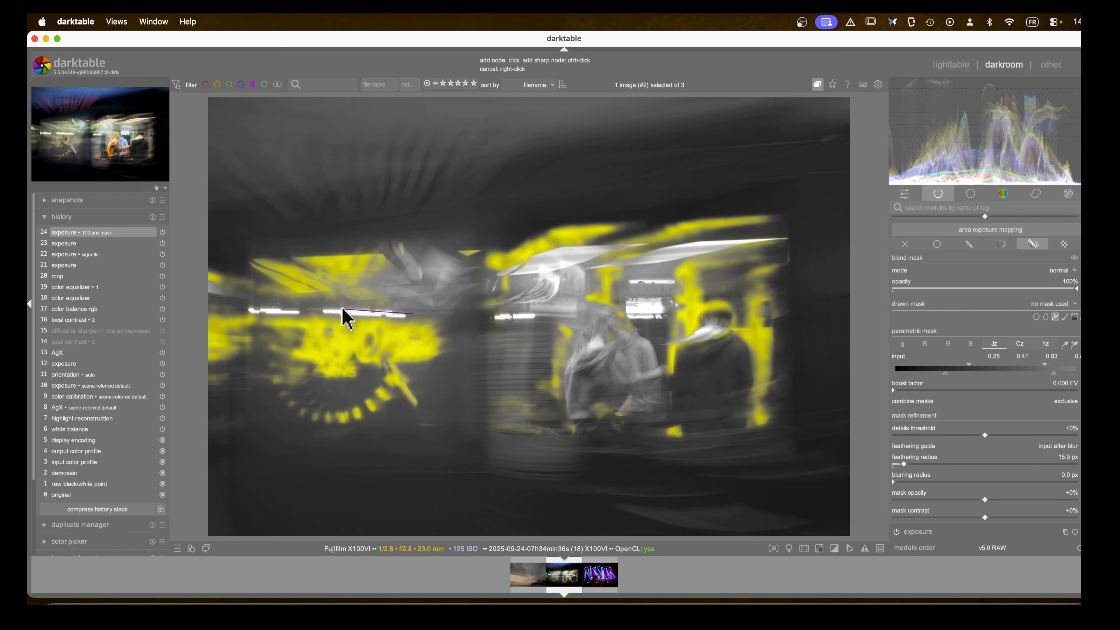
left_click(343, 310)
left_click(264, 313)
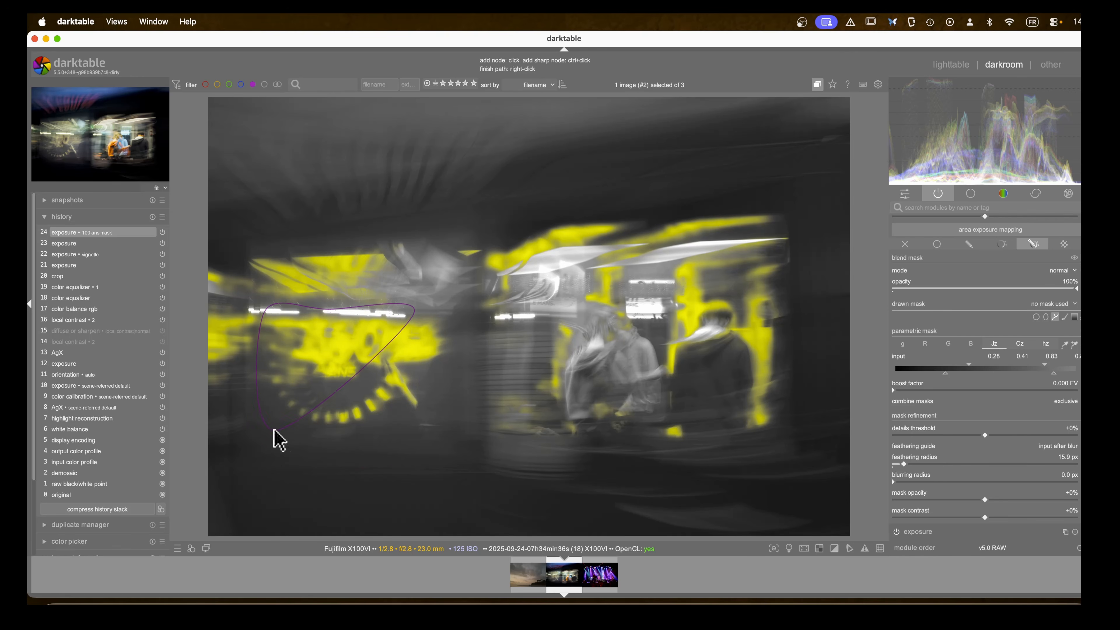
left_click(274, 429)
left_click(437, 384)
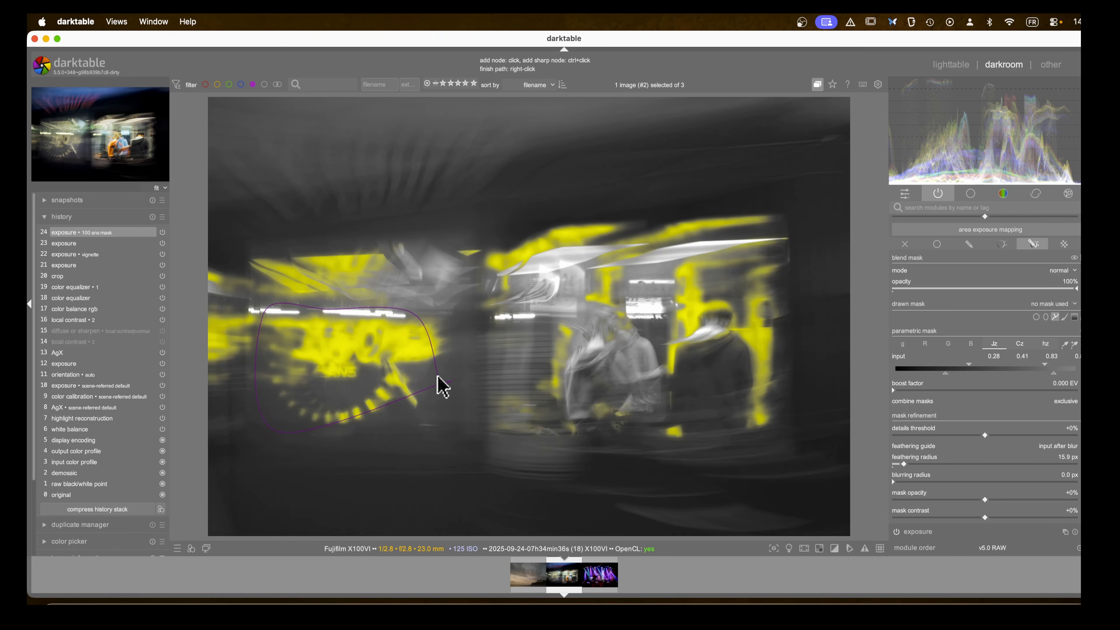
right_click(423, 334)
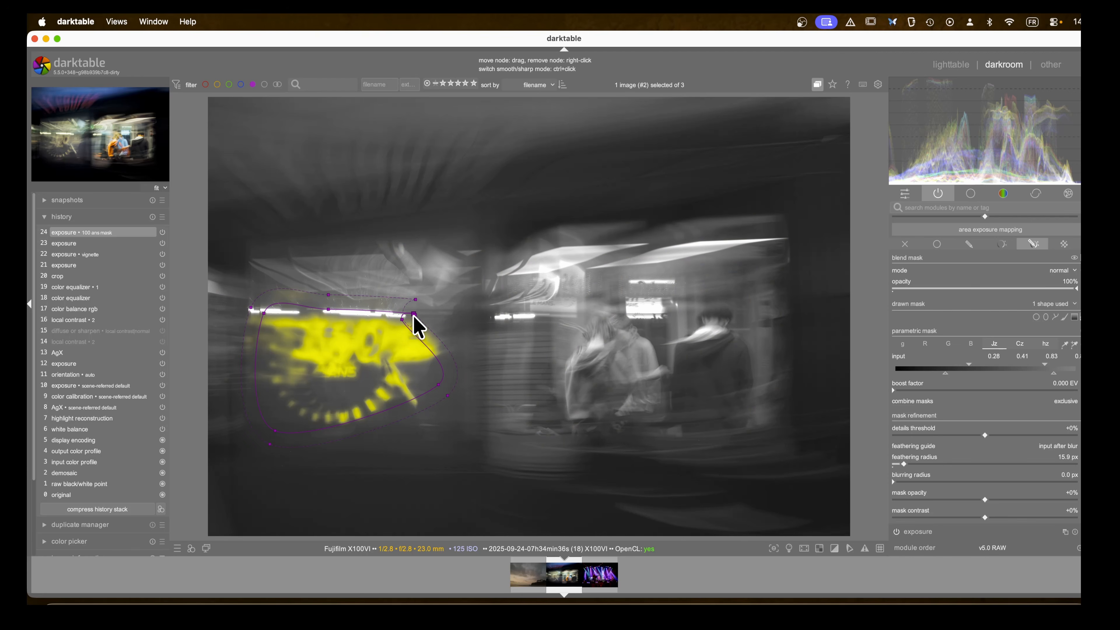
Step: Reshape the path around the lettering by moving its nodes, pulling the upper-right corner inward and the lower-right corner down, and turn off the mask overlay
mouse_move(415, 315)
left_mouse_down()
mouse_move(388, 312)
mouse_move(422, 327)
left_mouse_up()
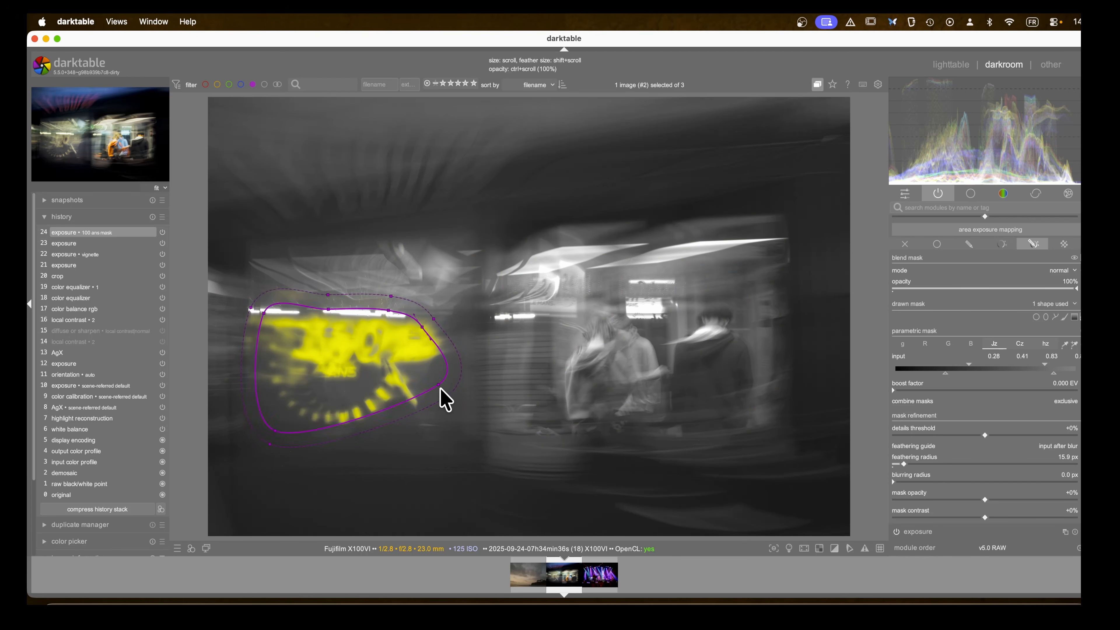
left_click_drag(439, 385, 421, 416)
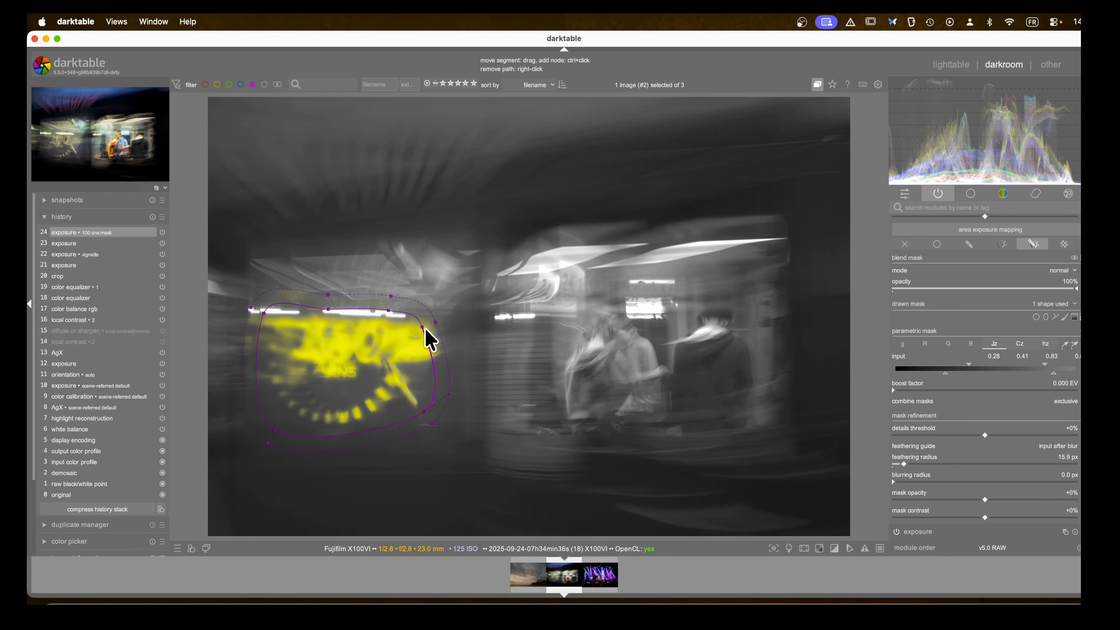
left_click_drag(419, 329, 401, 333)
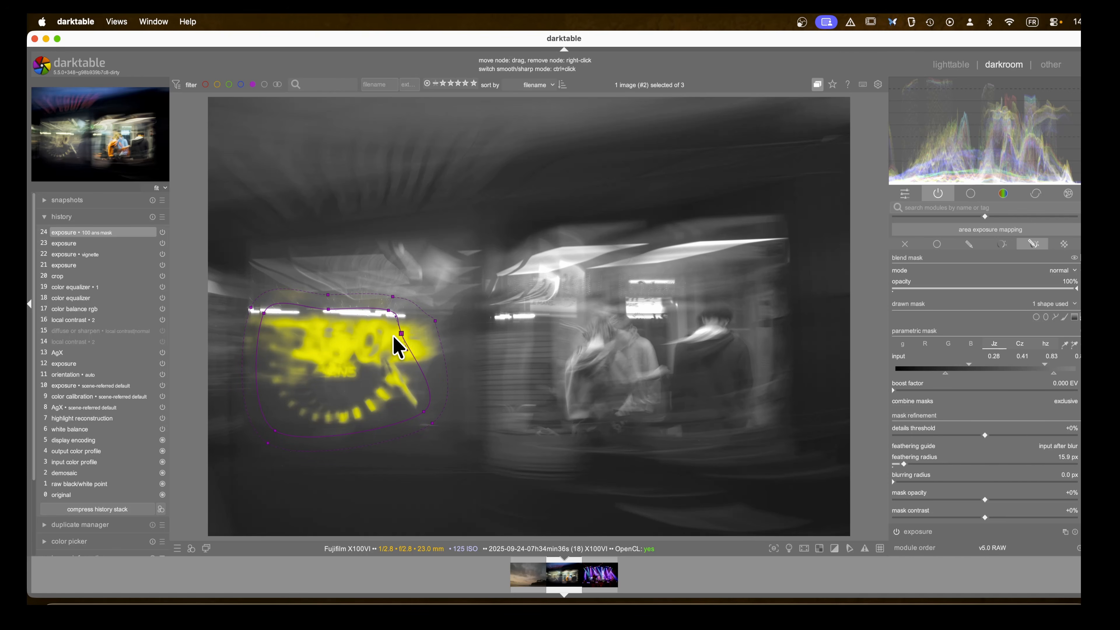
left_click_drag(402, 334, 432, 325)
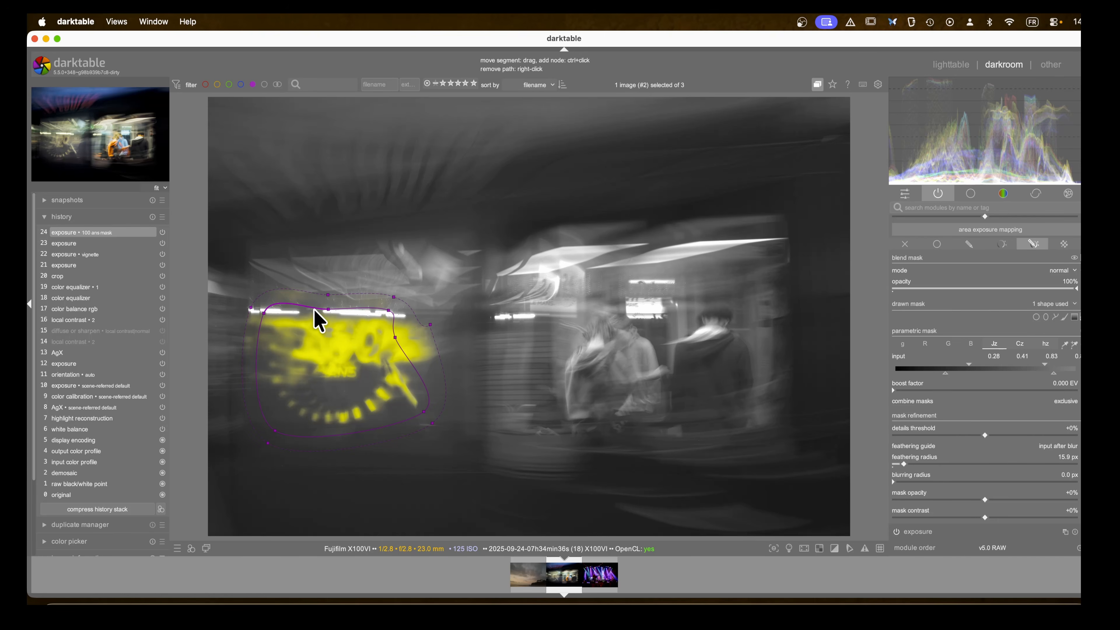
key("m")
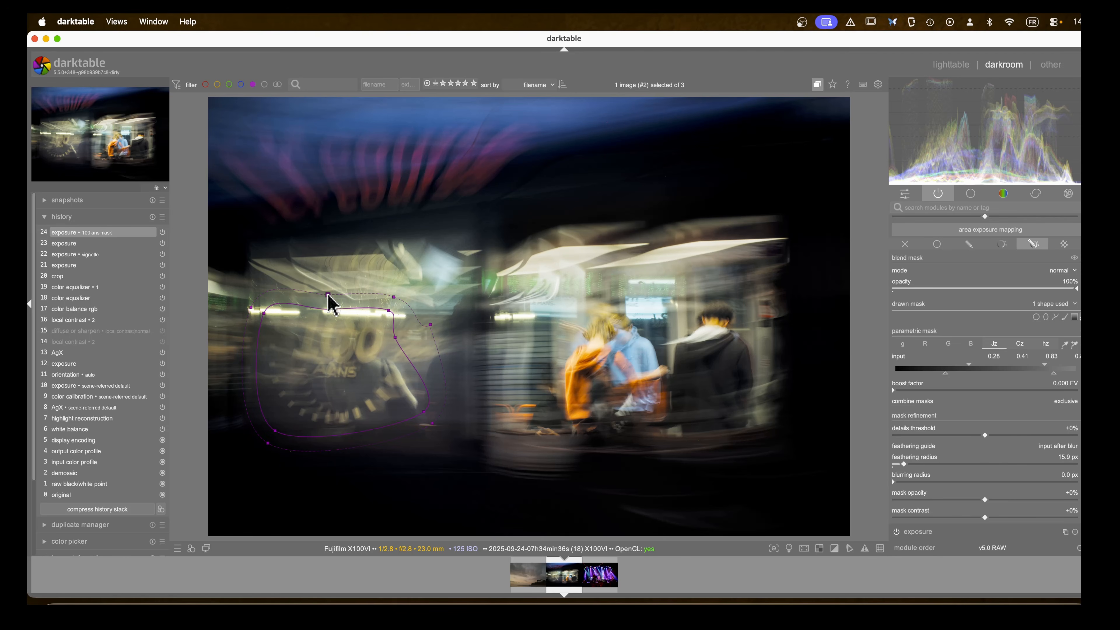
left_click_drag(329, 294, 329, 286)
Step: Set the exposure of the "100 ans mask" instance to +0.215 EV and collapse the module
scroll(952, 322, "up", 2)
scroll(950, 323, "up", 4)
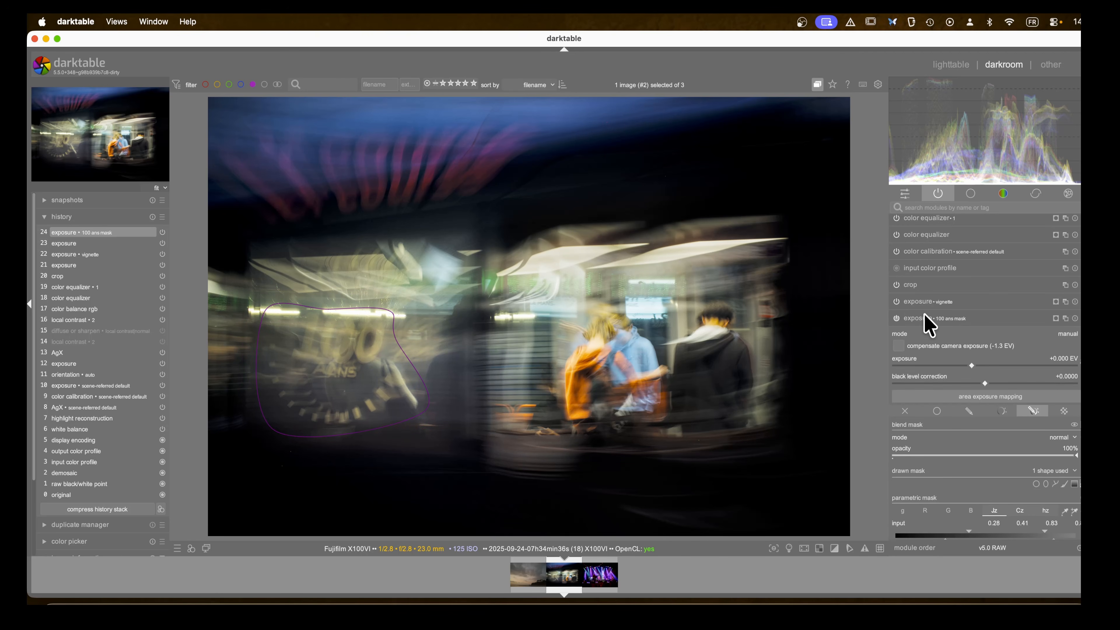
left_click(925, 316)
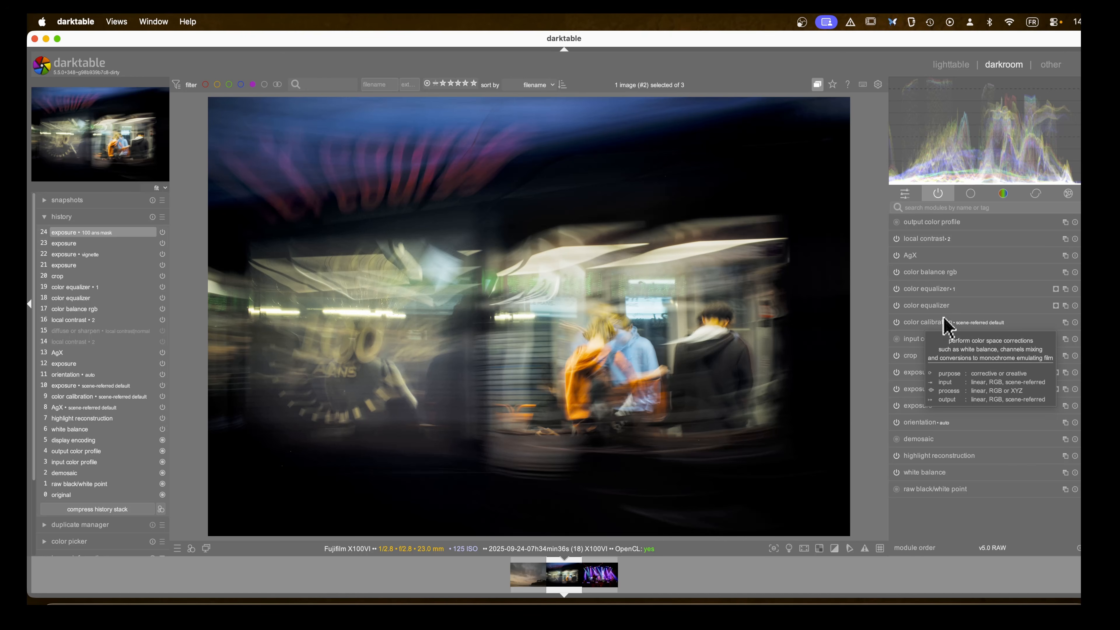
left_click(914, 390)
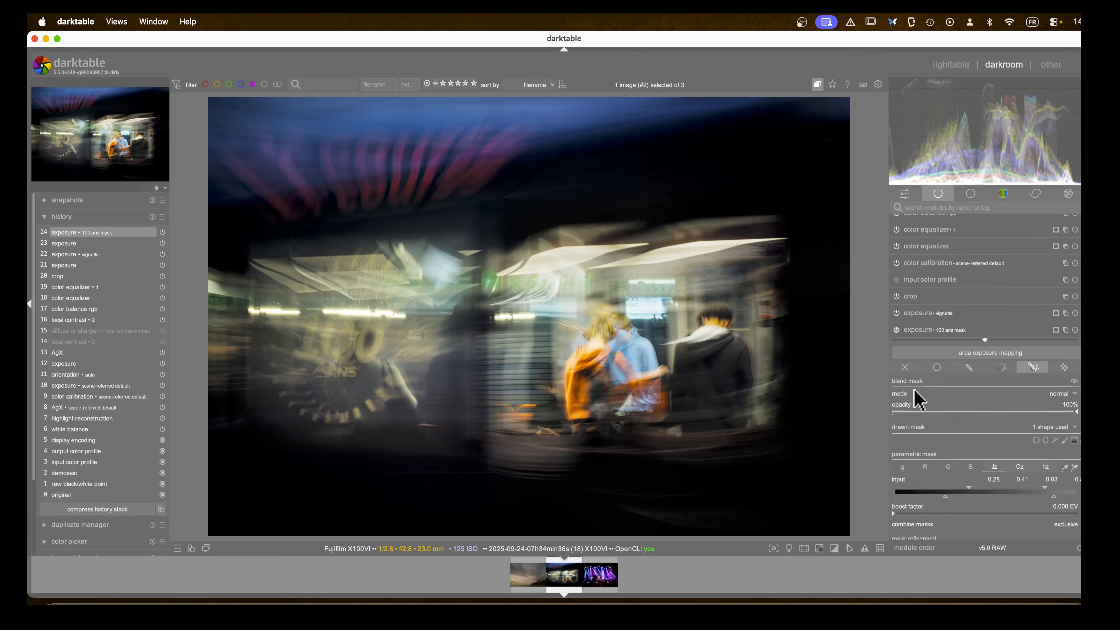
mouse_move(971, 270)
left_mouse_down()
mouse_move(989, 271)
mouse_move(976, 271)
left_mouse_up()
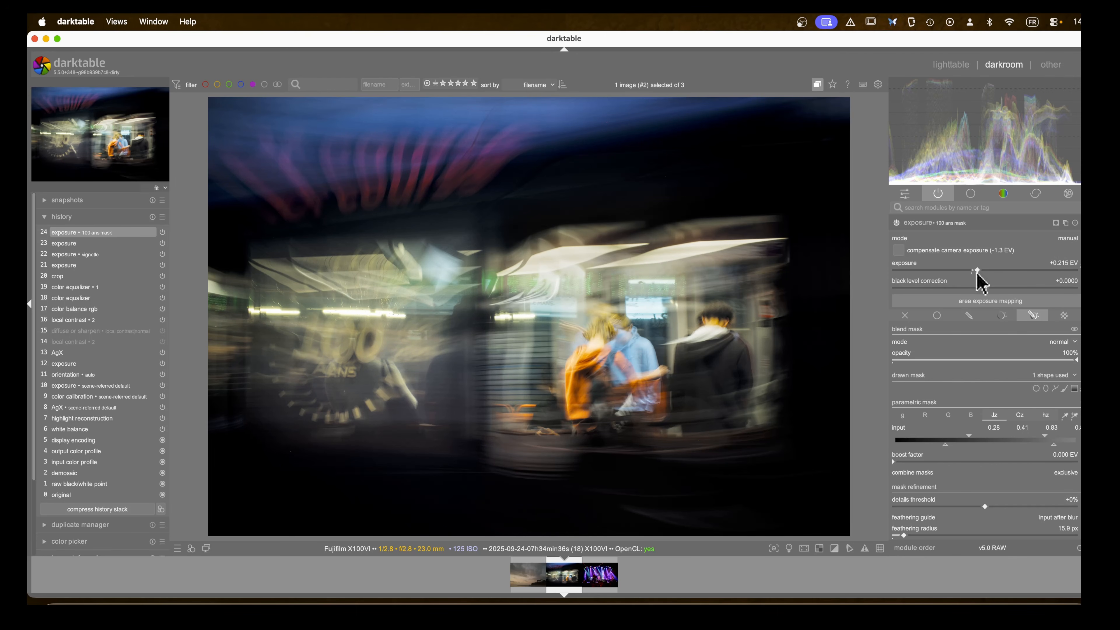
left_click(918, 223)
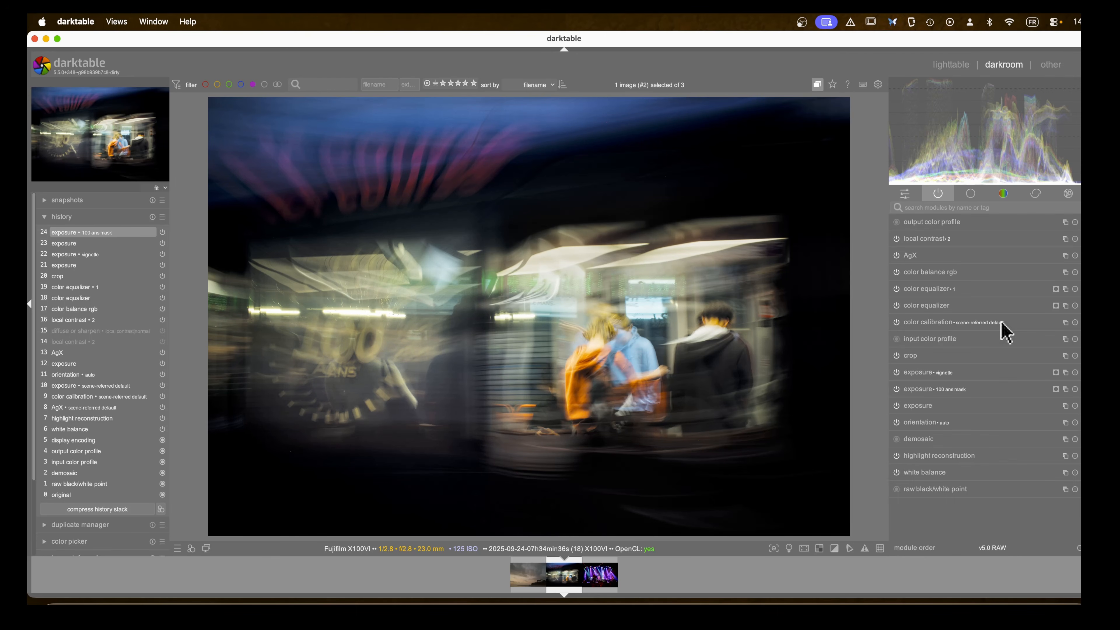
Step: Create a new instance of the color balance rgb module and name it "100 ans"
left_click(994, 192)
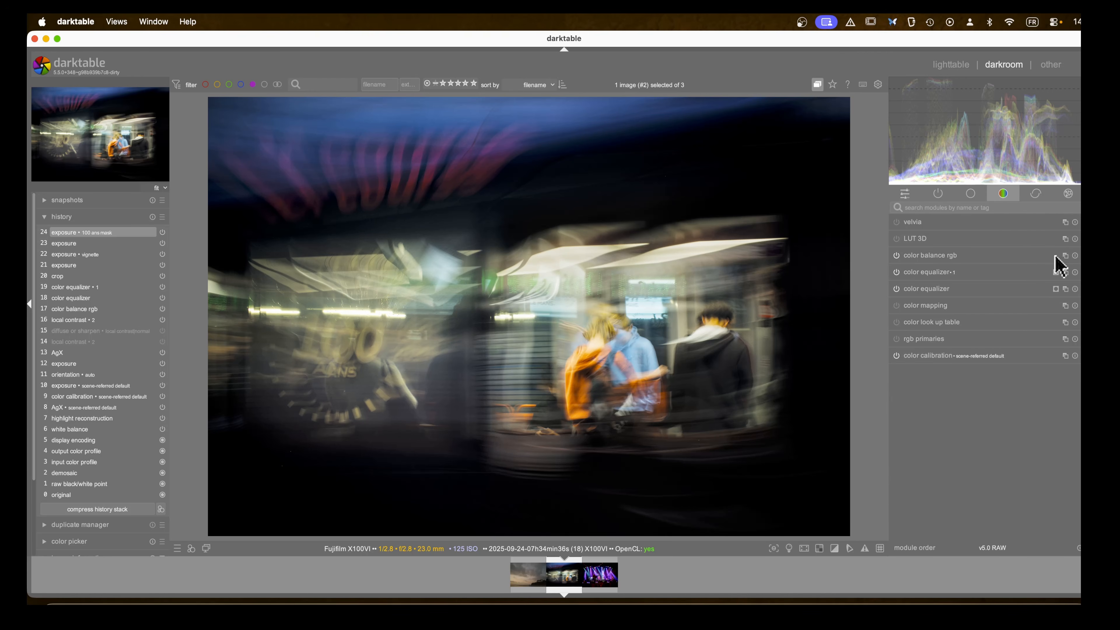
right_click(1067, 256)
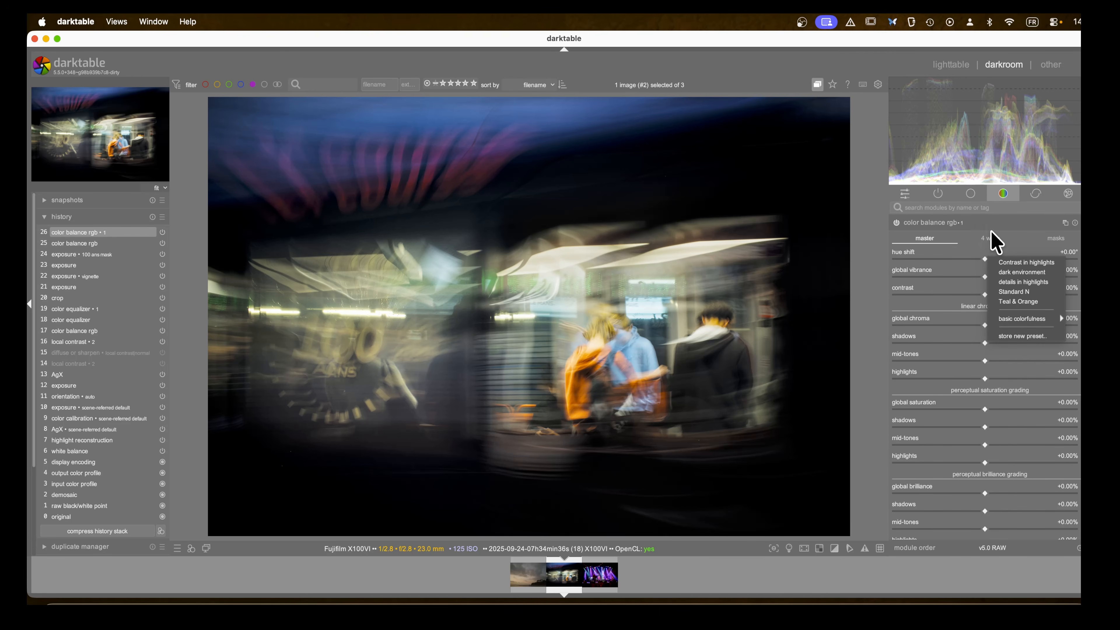
left_click(972, 234)
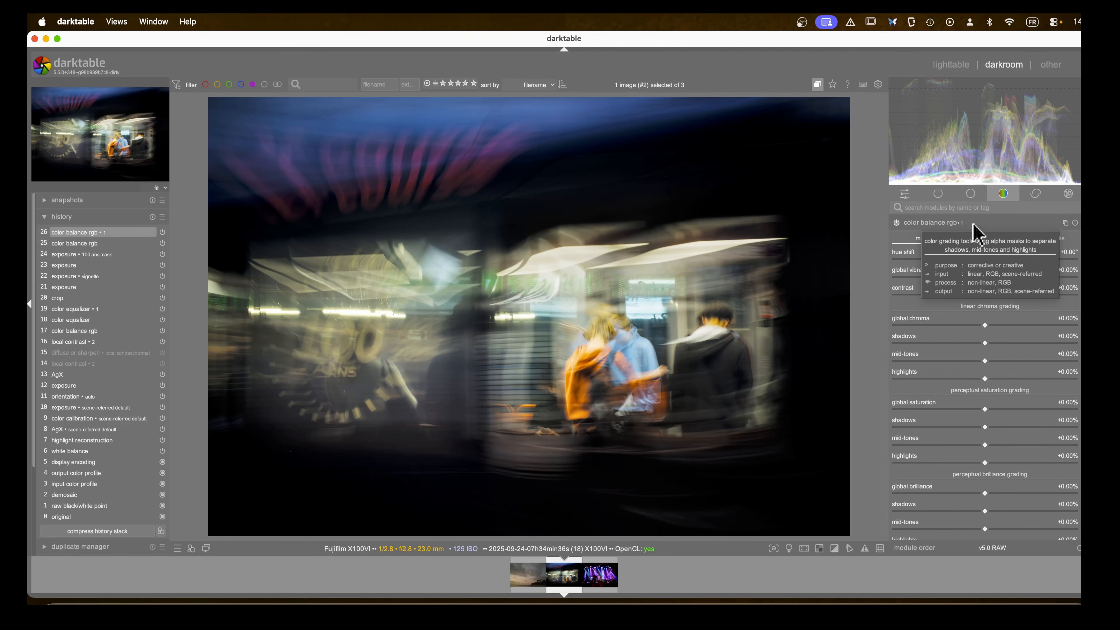
left_click(963, 224, "ctrl")
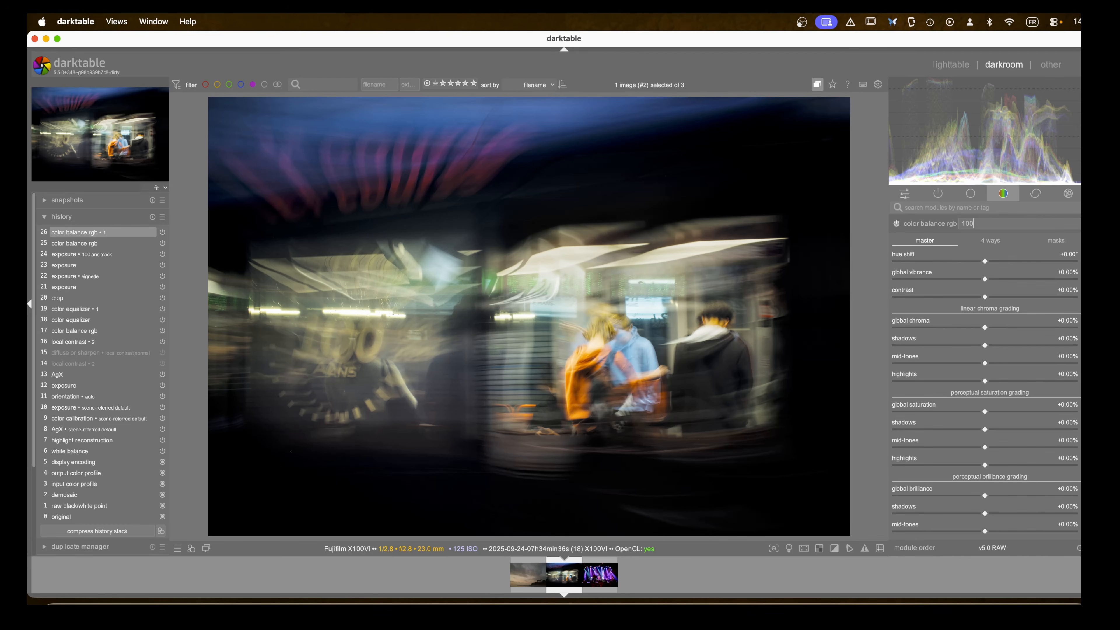
key("Return")
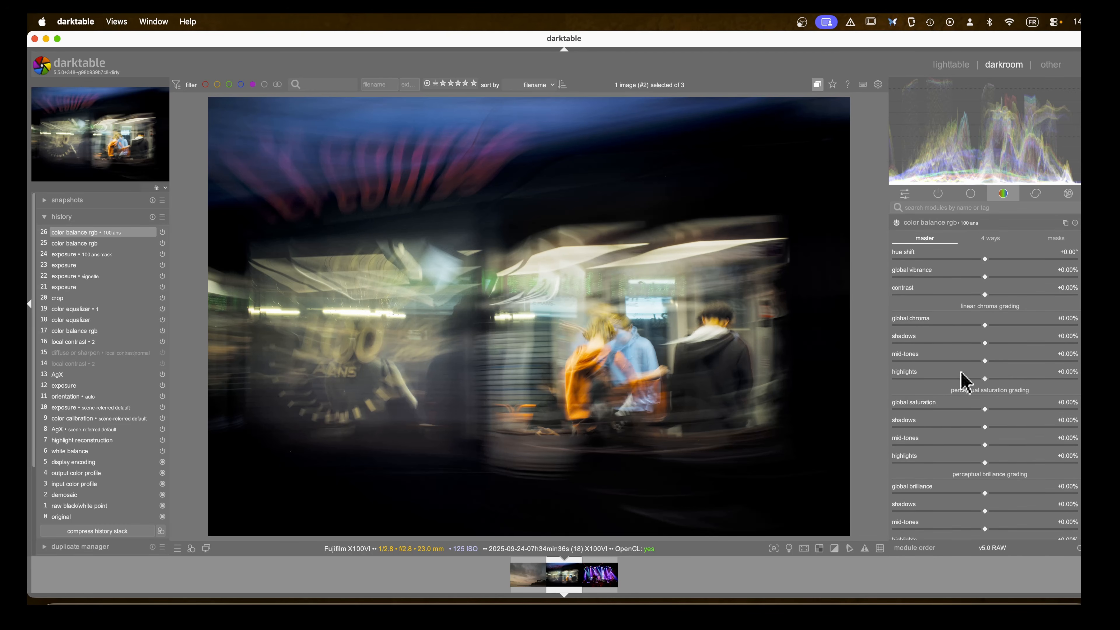
Step: Apply the "exposure • 100 ans mask" raster mask to the "100 ans" instance of color balance rgb
scroll(963, 380, "down", 5)
left_click(1064, 423)
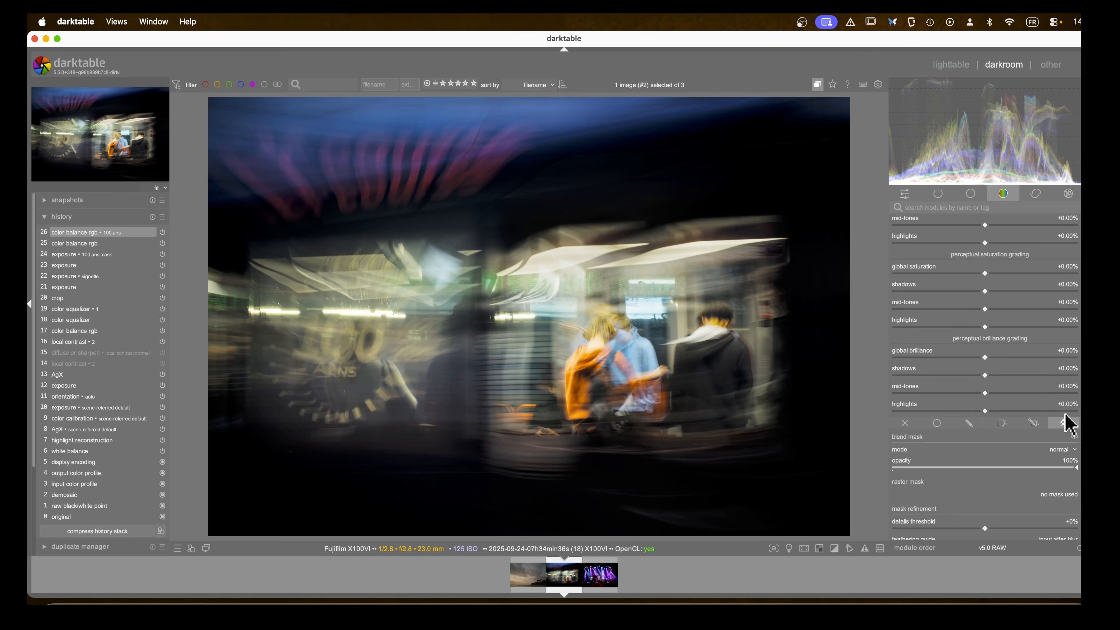
left_click(1066, 494)
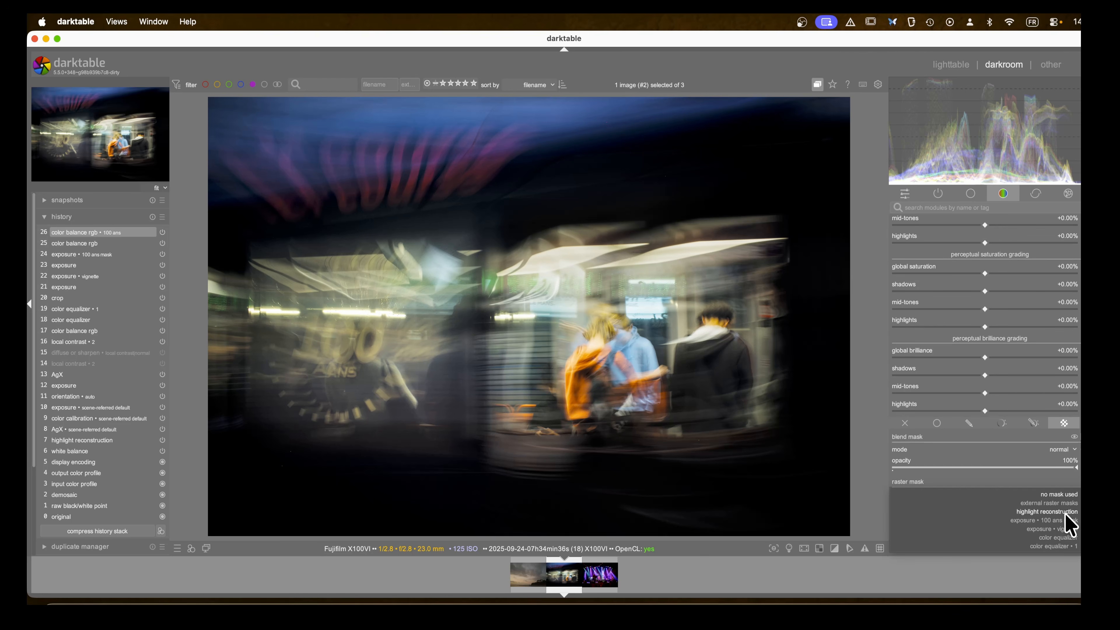
left_click(1058, 522)
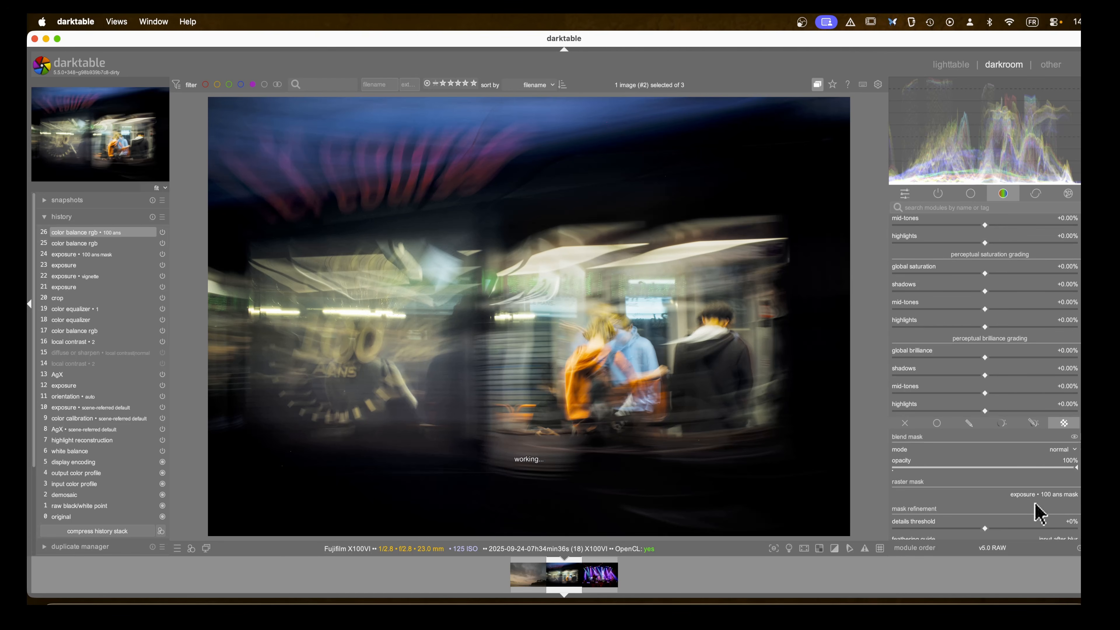
Step: Set perceptual brilliance shadows to -29.91%, raise its mid-tones and highlights, and set perceptual saturation to +2.11% globally and +3.93% in the highlights
left_click_drag(985, 412, 955, 382)
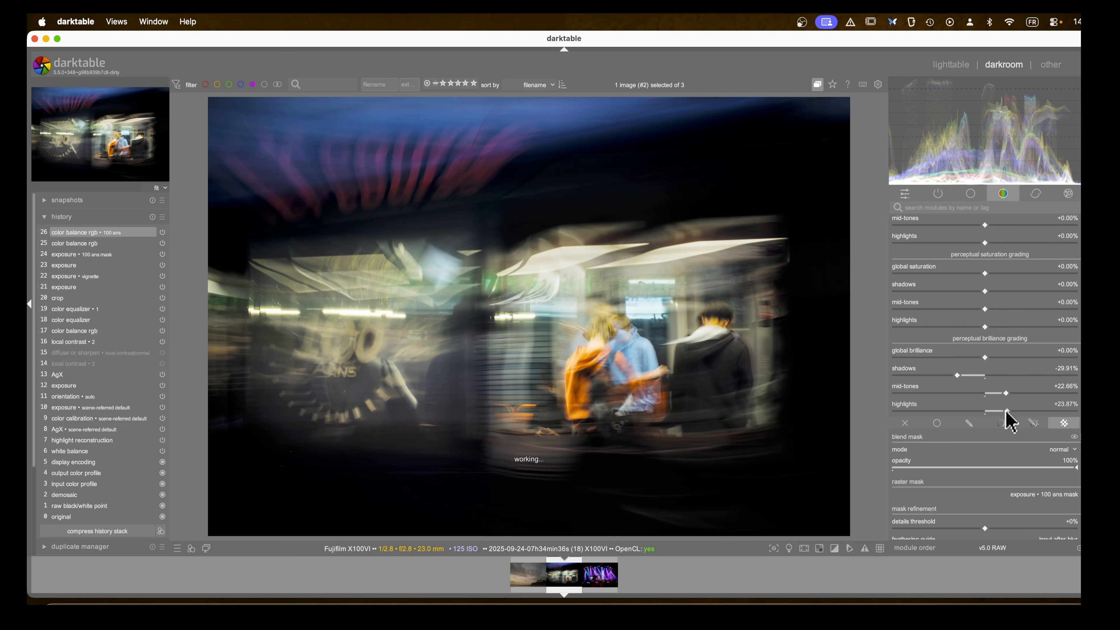
left_click_drag(1007, 419, 999, 392)
mouse_move(985, 326)
left_mouse_down()
mouse_move(1062, 332)
mouse_move(988, 334)
left_mouse_up()
mouse_move(985, 274)
left_mouse_down()
mouse_move(1032, 284)
mouse_move(963, 276)
mouse_move(1044, 277)
mouse_move(987, 279)
left_mouse_up()
Step: Compare the image with the "100 ans" color balance rgb instance off and on, and collapse the module
scroll(966, 318, "up", 5)
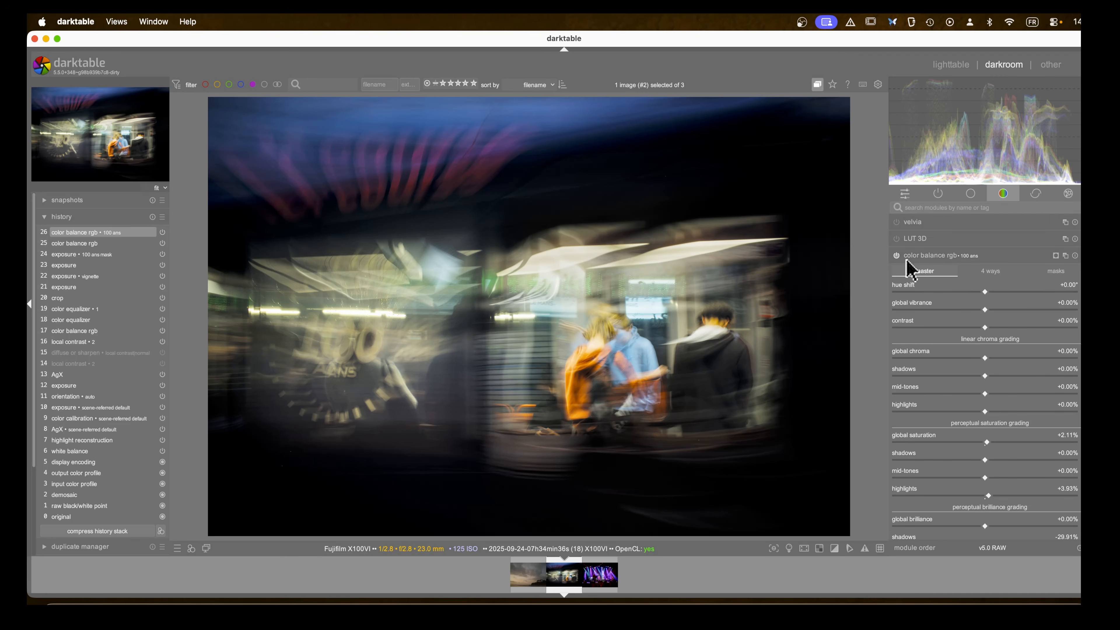
left_click(896, 256)
left_click(897, 256)
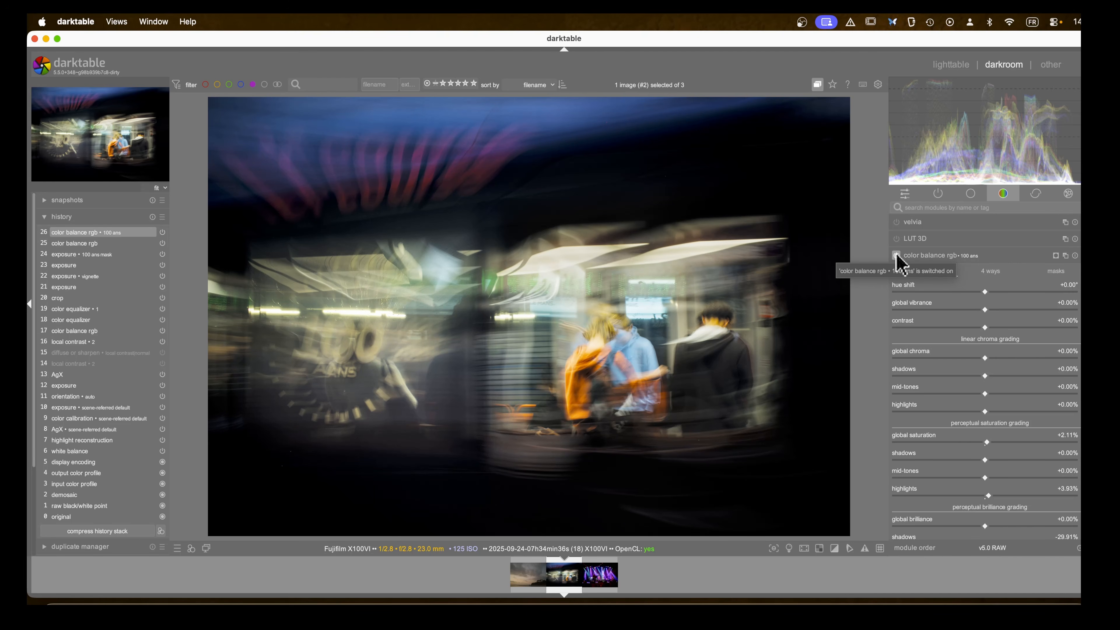
left_click(934, 255)
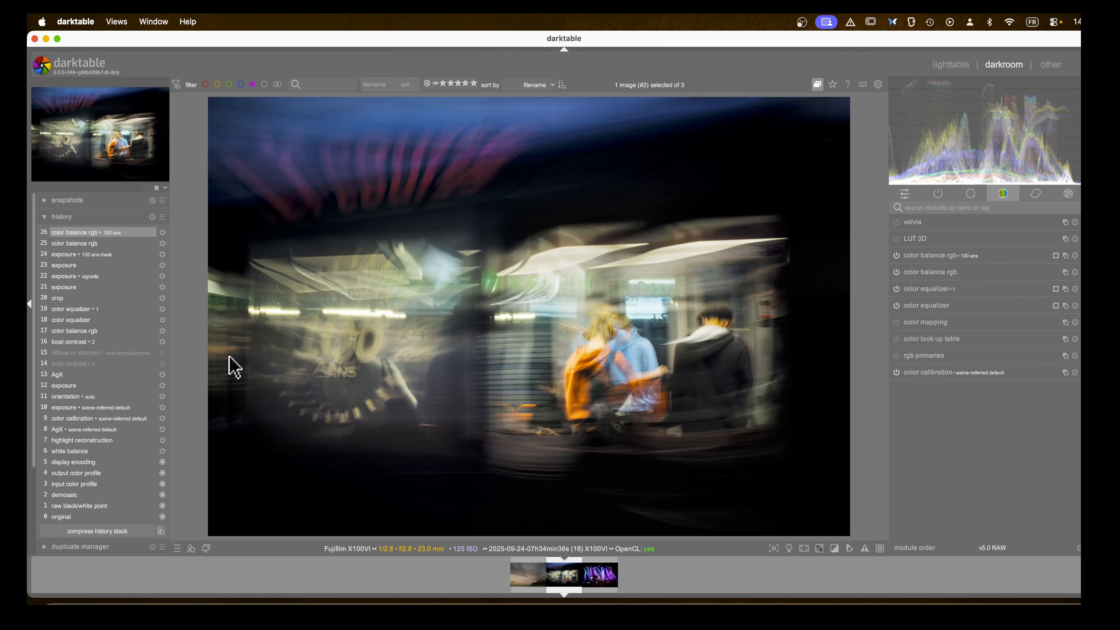
Step: Among the active modules, compare the image with the vignette exposure instance off and on, and expand its settings
left_click(940, 194)
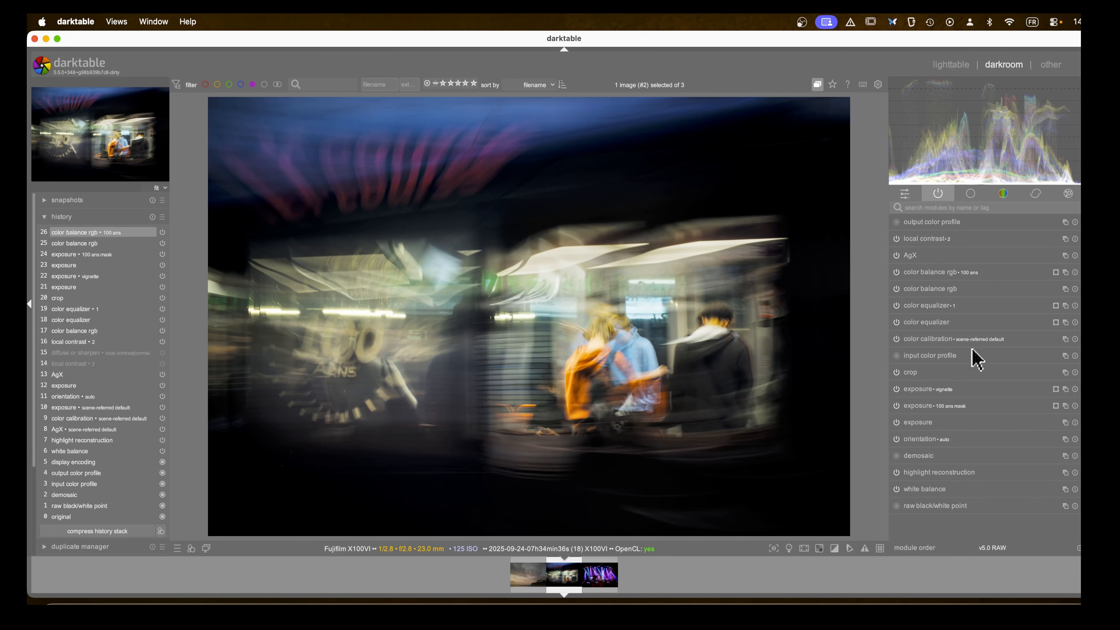
left_click(896, 389)
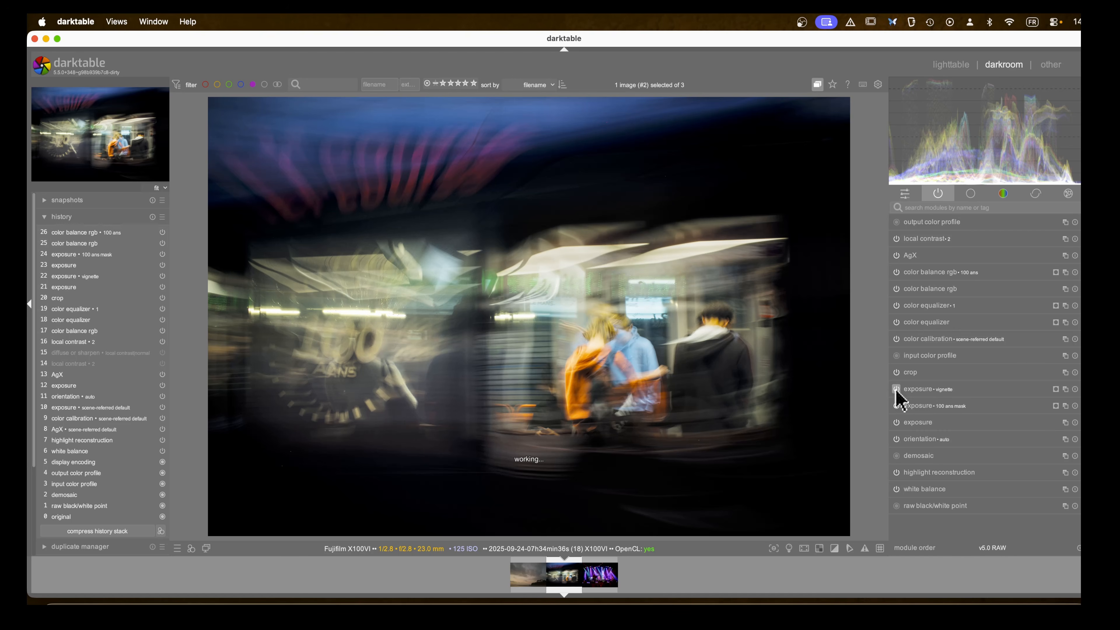
left_click(896, 389)
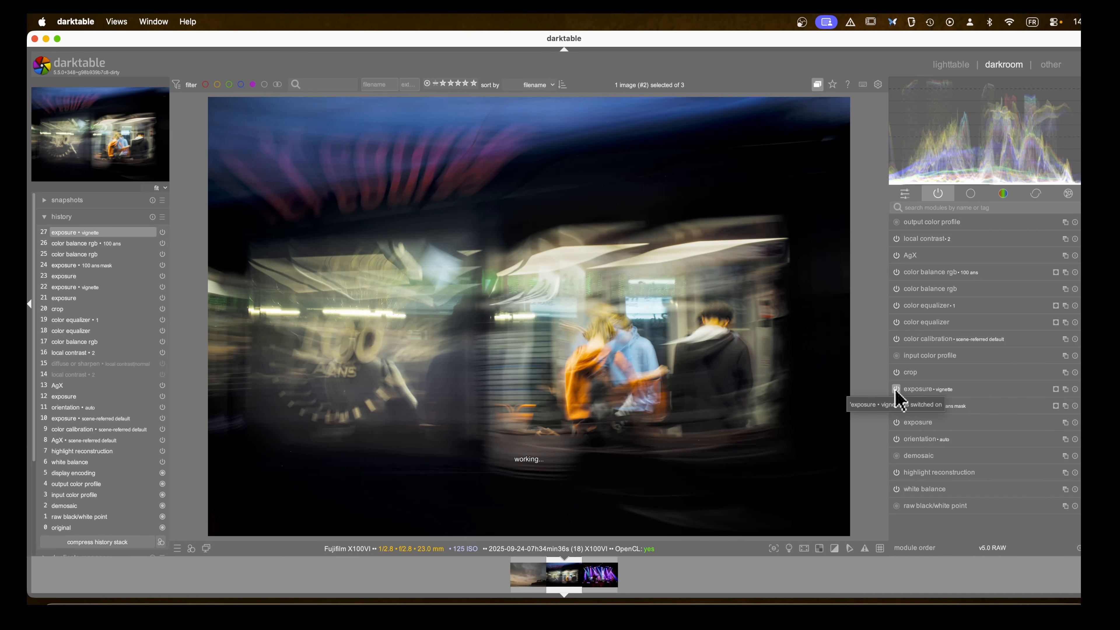
left_click(918, 390)
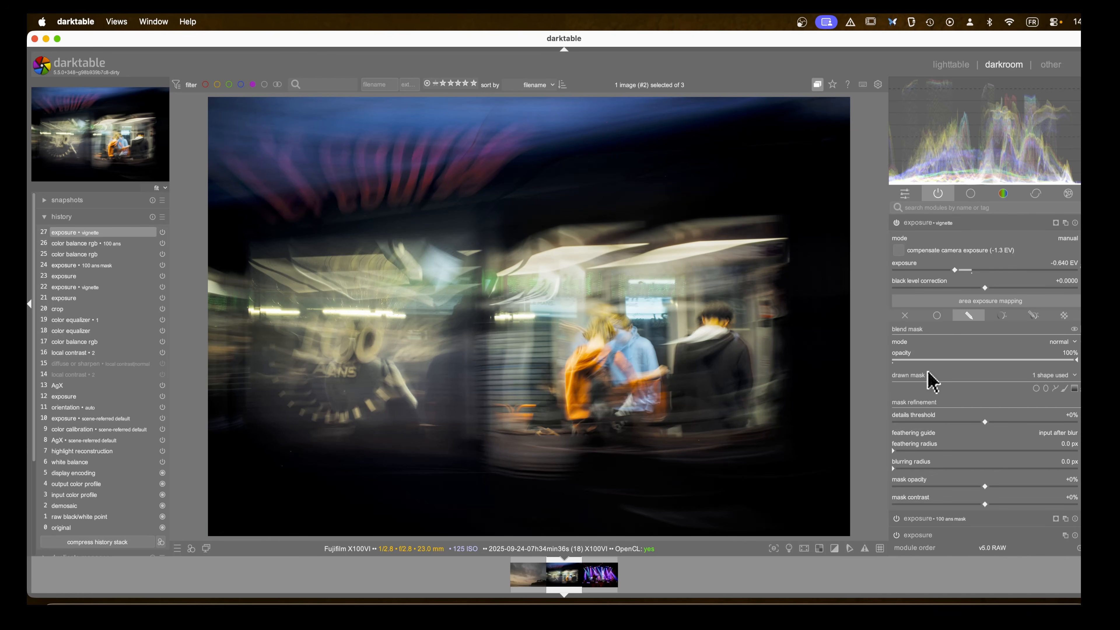
Step: Apply the default dehaze preset to the diffuse or sharpen module
left_click(1034, 192)
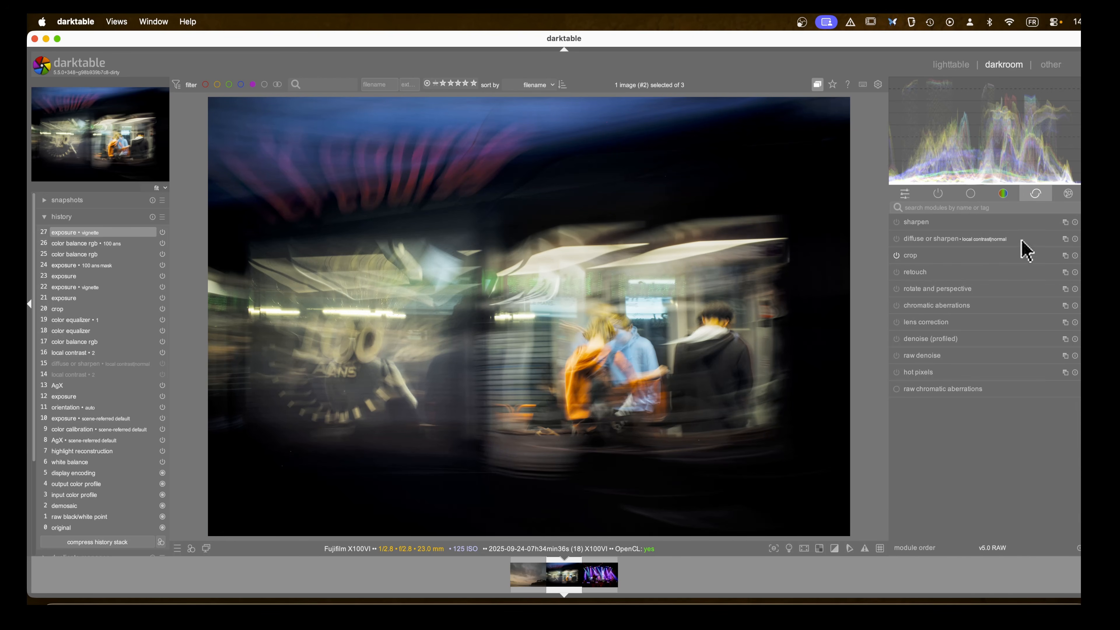
left_click(1066, 239)
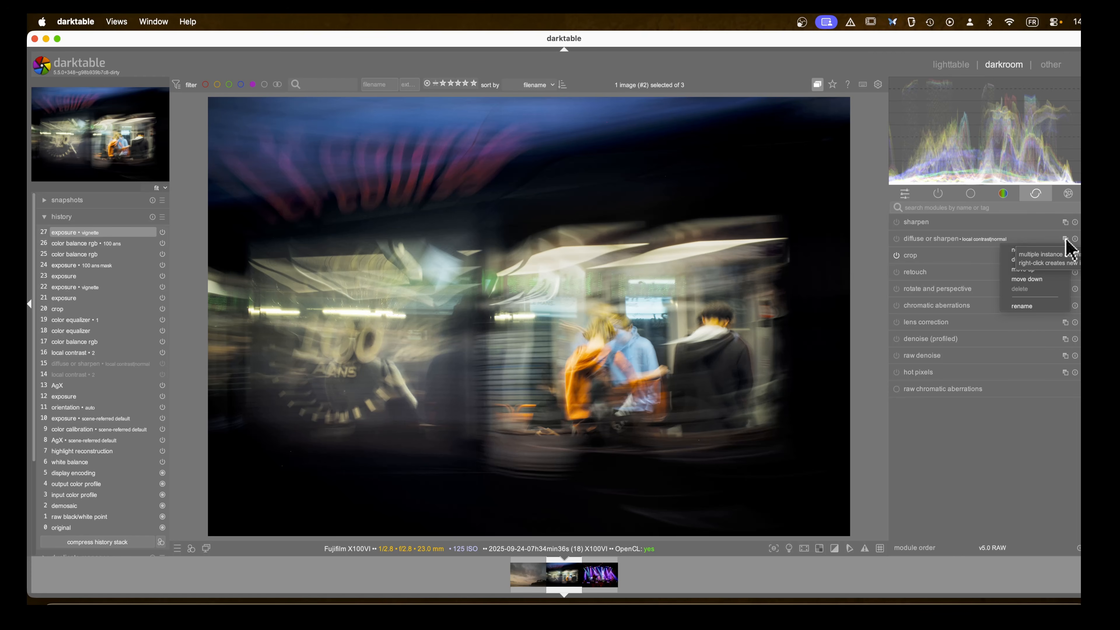
left_click(1068, 237)
left_click(1075, 239)
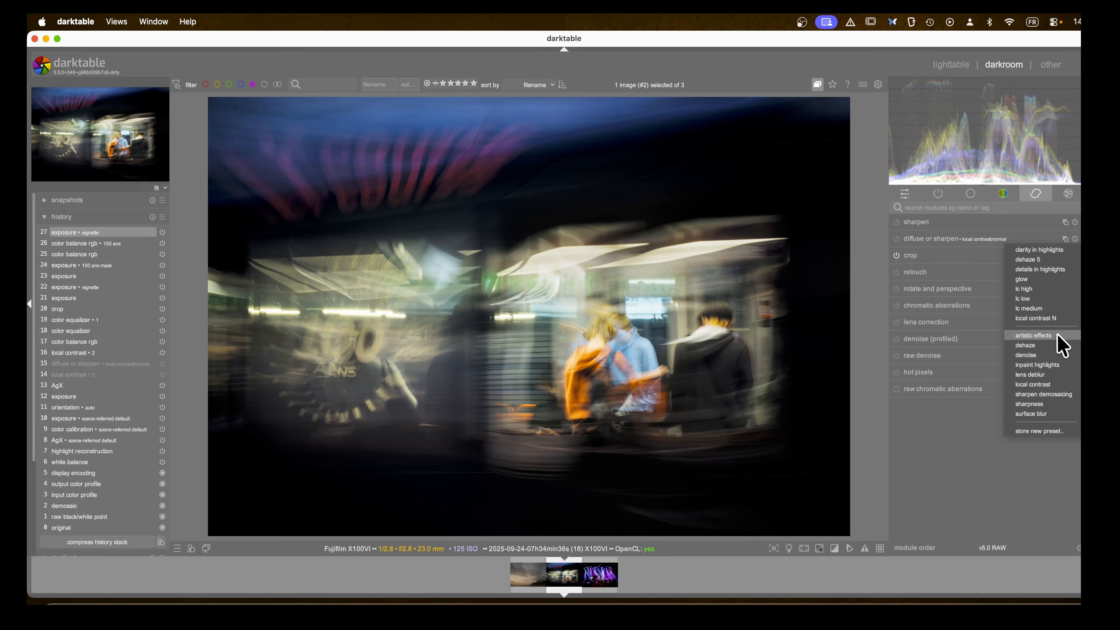
mouse_move(1054, 345)
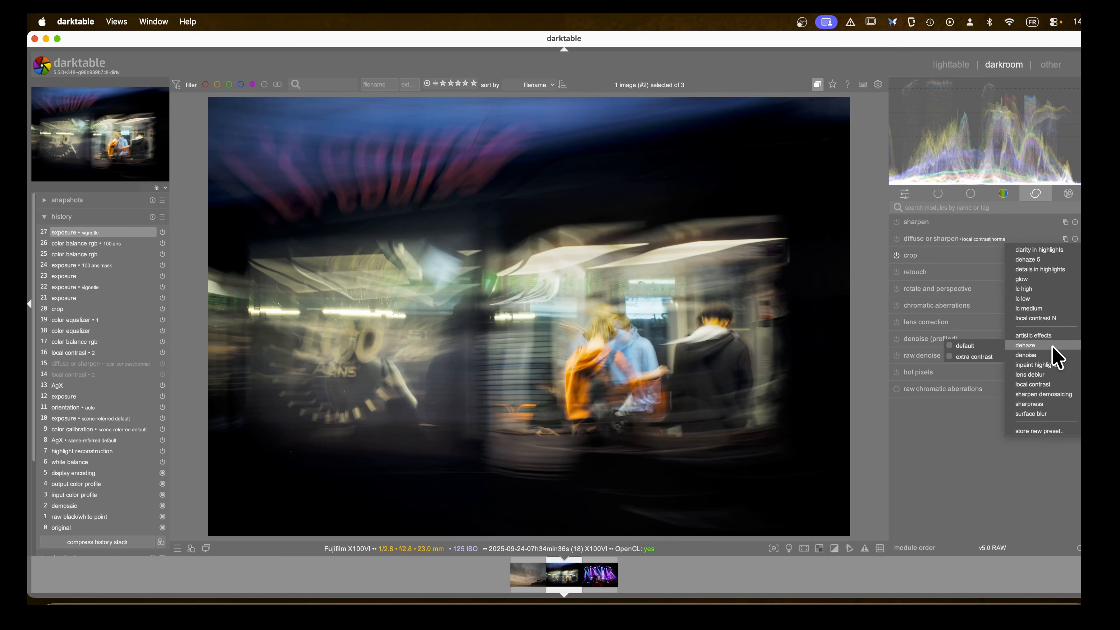
left_click(976, 346)
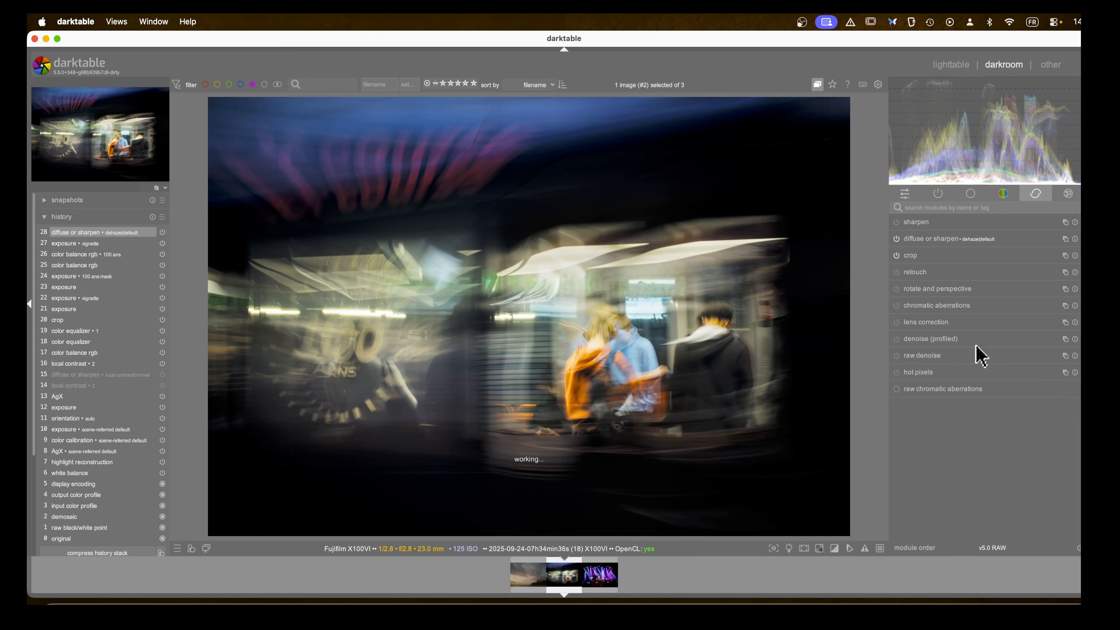
Step: Expand the diffuse or sharpen module and set its iterations to 14
left_click(911, 240)
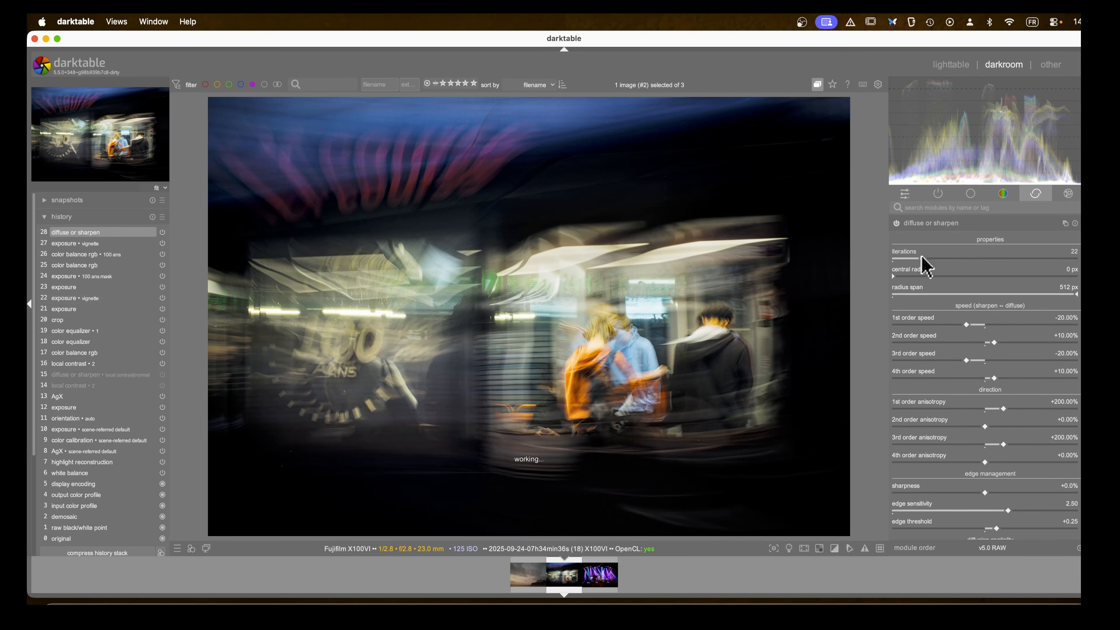
left_click_drag(920, 258, 912, 259)
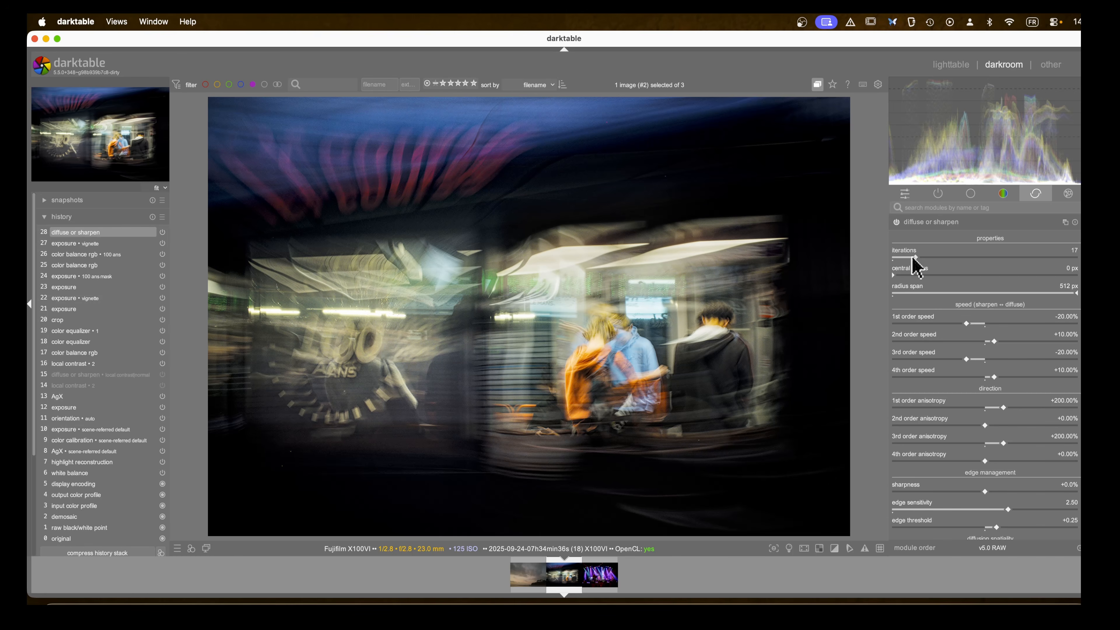
left_click_drag(913, 257, 910, 258)
Step: Set the edge threshold of diffuse or sharpen to +0.60 and its edge sensitivity to 1.87
scroll(1003, 437, "down", 4)
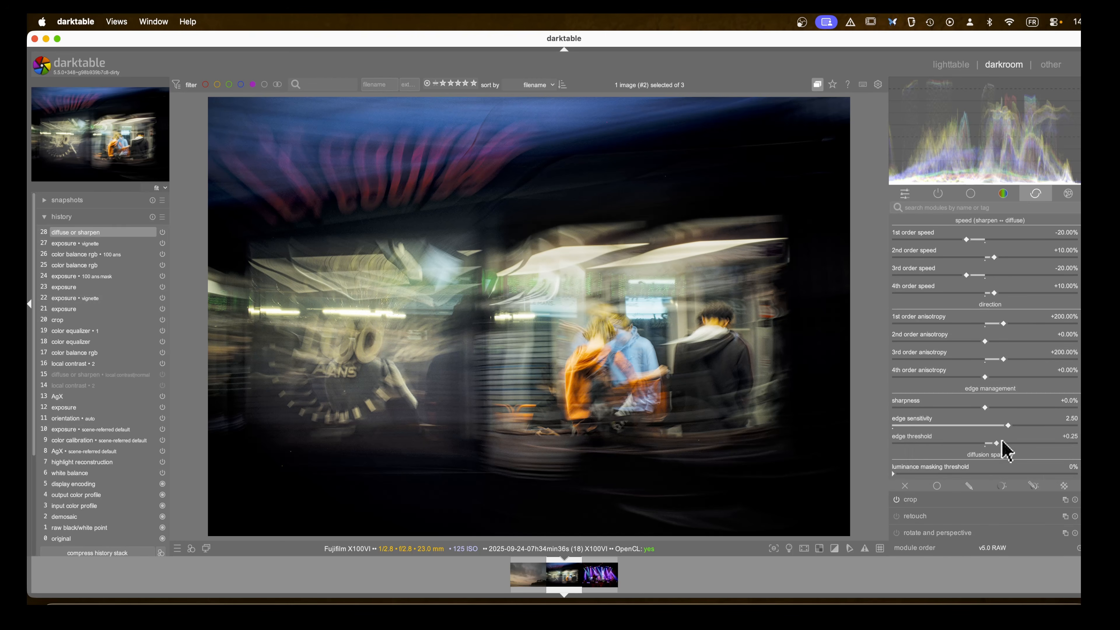
left_click_drag(997, 443, 1043, 442)
left_click_drag(1041, 441, 1013, 441)
left_click(1013, 443)
left_click_drag(1008, 425, 946, 425)
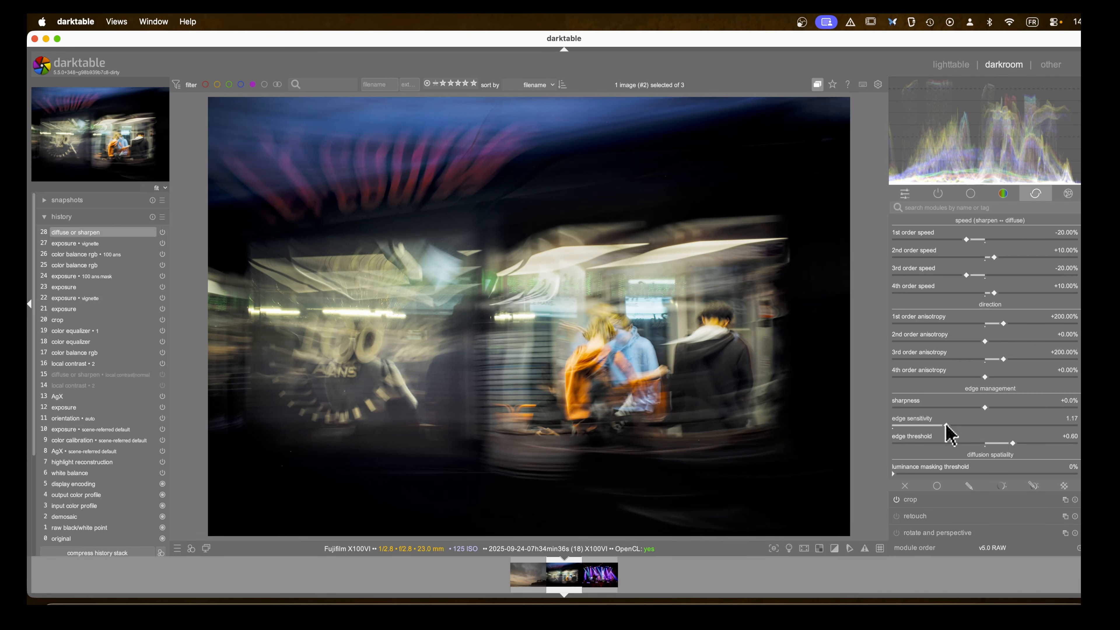
left_click_drag(946, 427, 909, 426)
left_click_drag(912, 426, 1068, 426)
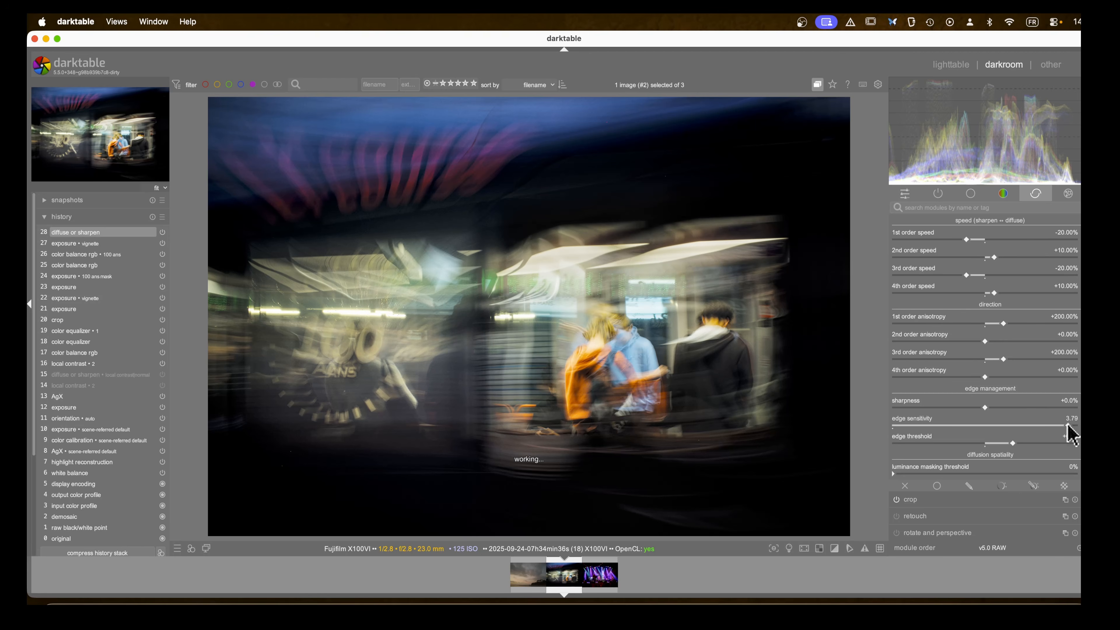
double_click(992, 426)
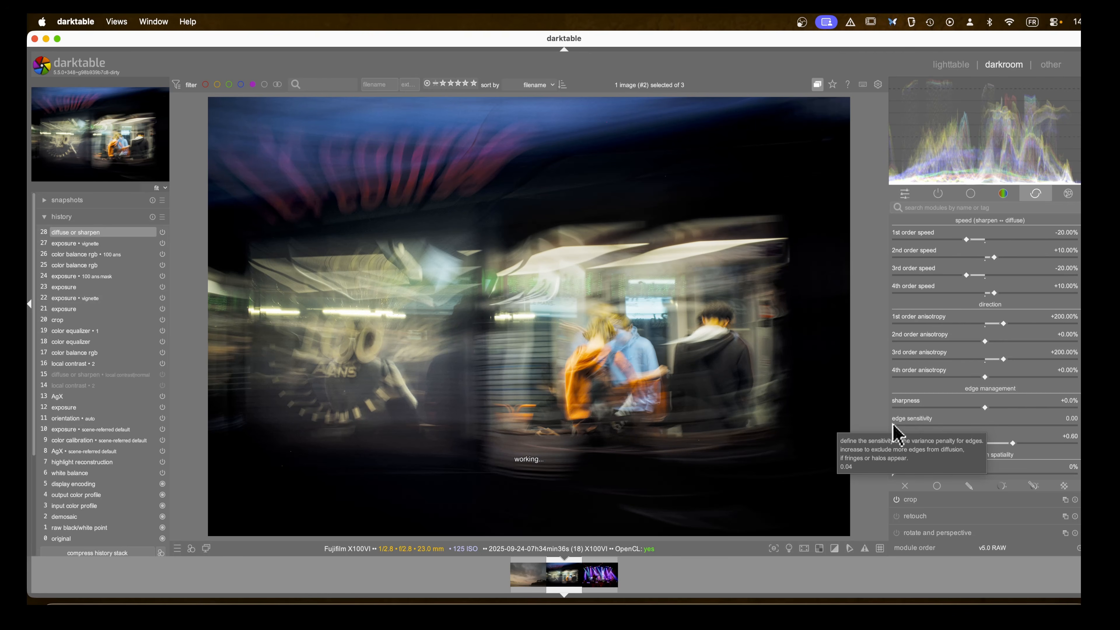
left_click_drag(894, 426, 978, 426)
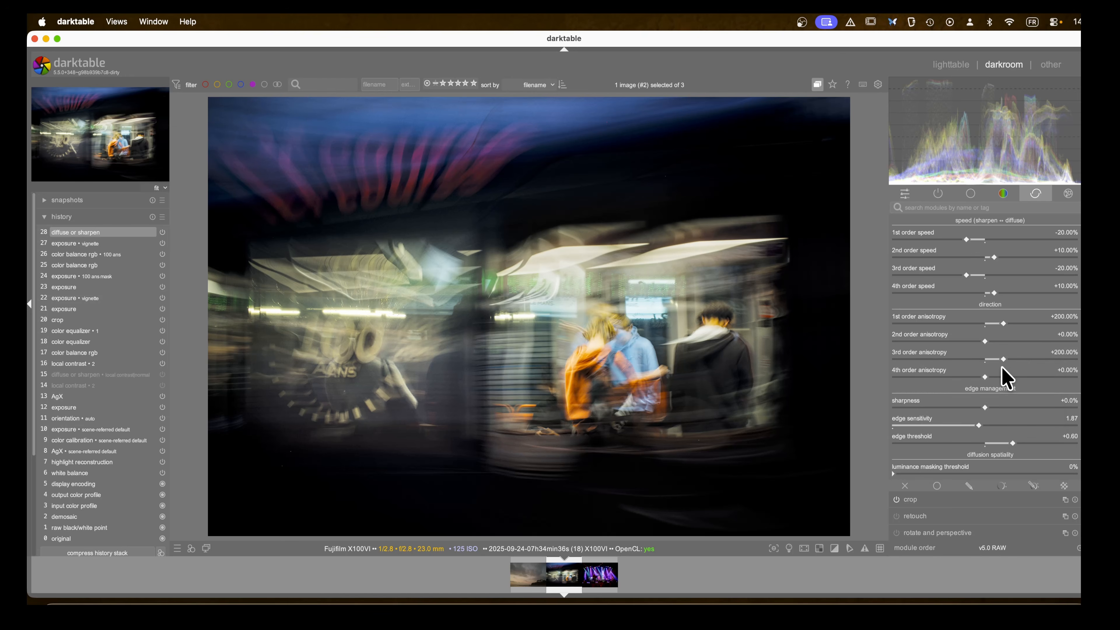
Step: Compare the image with diffuse or sharpen off and on several times, leaving it enabled, and collapse the module
scroll(1005, 375, "down", 2)
scroll(1008, 362, "up", 6)
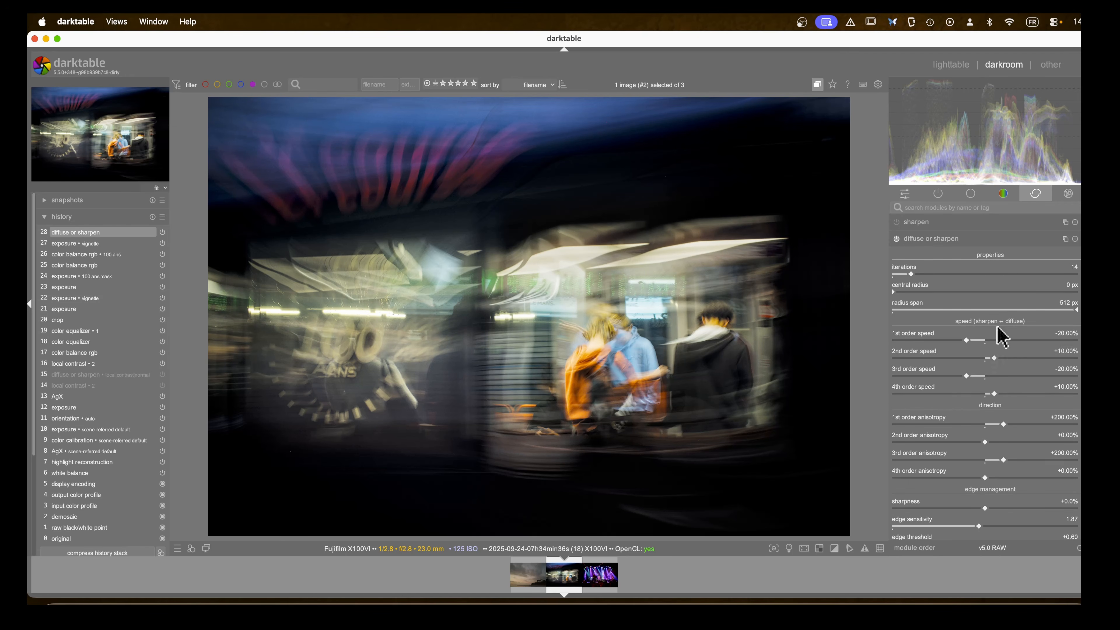
left_click(896, 238)
left_click(897, 238)
left_click(897, 239)
left_click(896, 239)
left_click(896, 239)
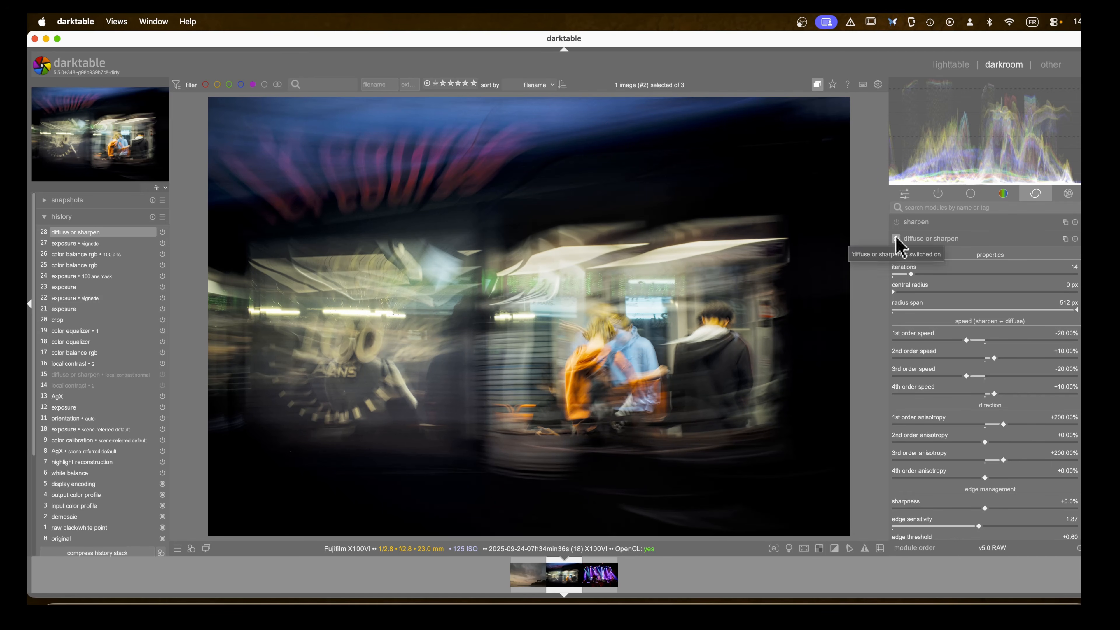
left_click(924, 244)
Step: Show the active modules, switch to the first filmstrip image of the beach at sunset, and collapse its exposure module
left_click(939, 193)
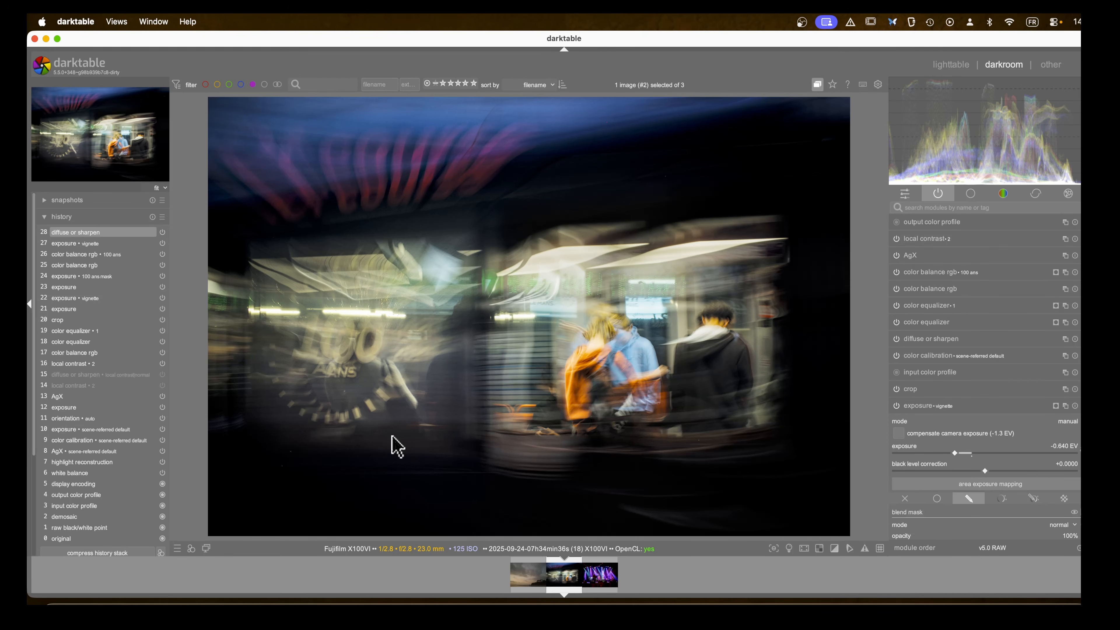
key("BackSpace")
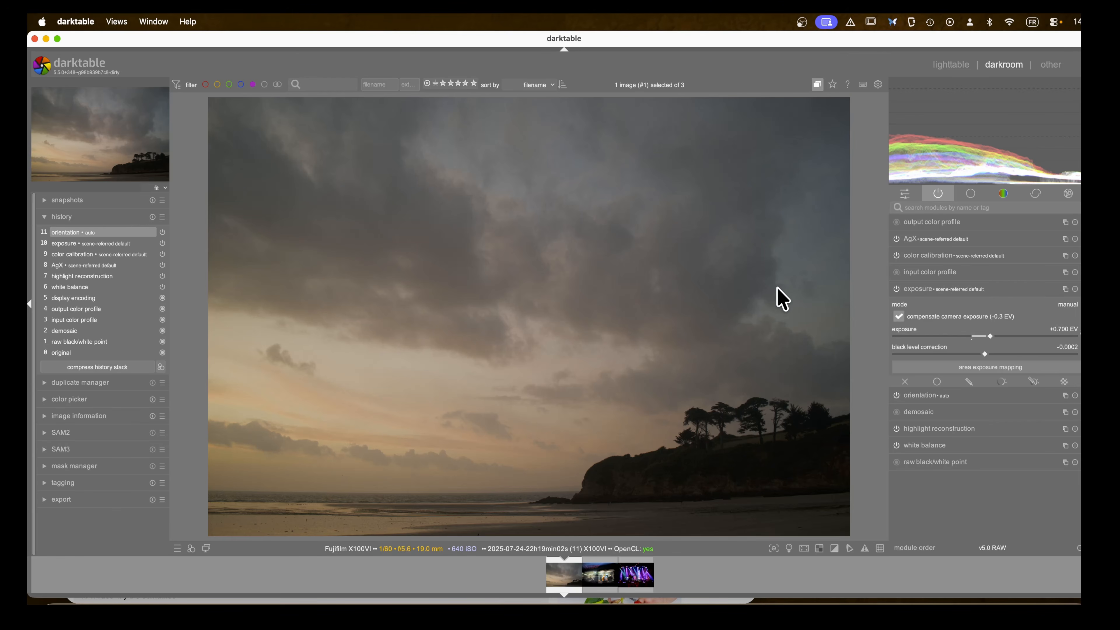
left_click(941, 290)
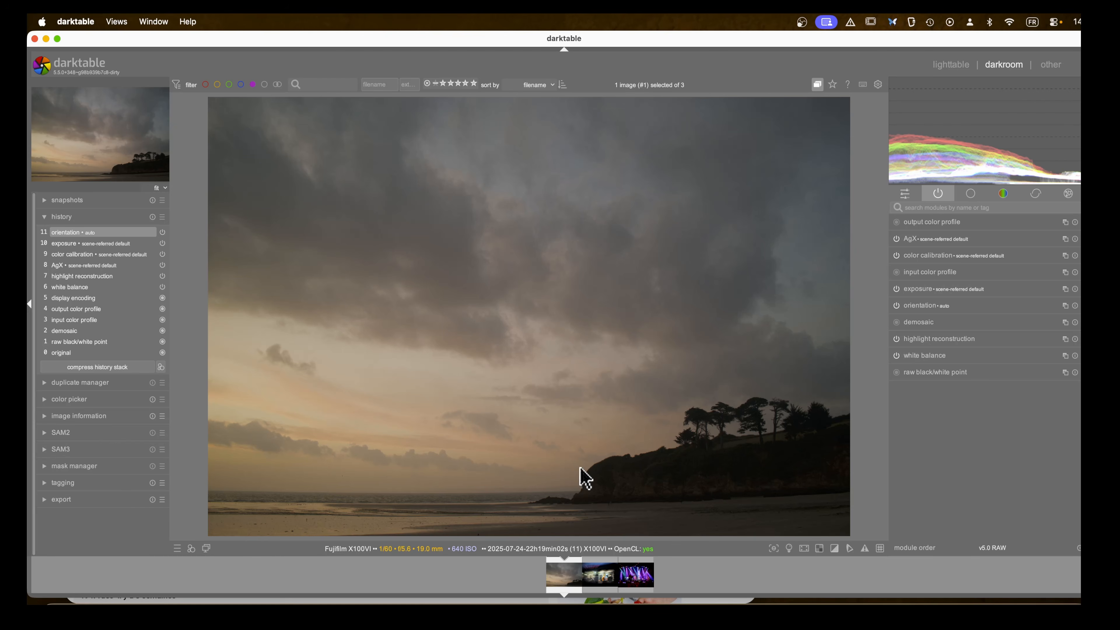
scroll(578, 466, "up", 1)
scroll(489, 452, "down", 1)
Step: Auto tune the exposure levels in the AgX module and set its contrast to 4.88
left_click(934, 241)
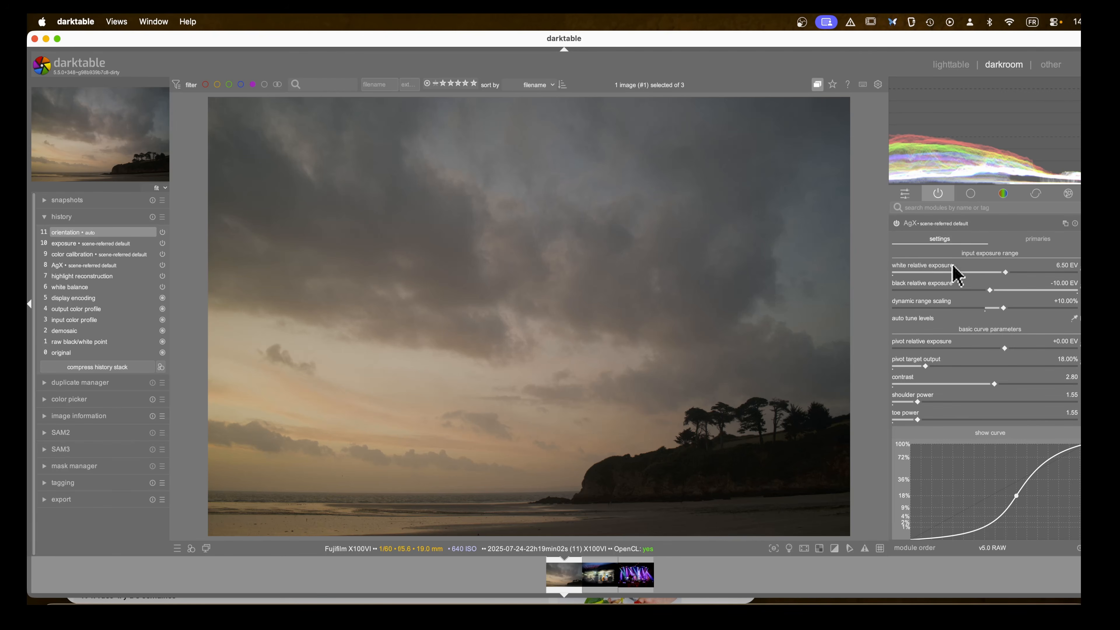
left_click(1074, 319)
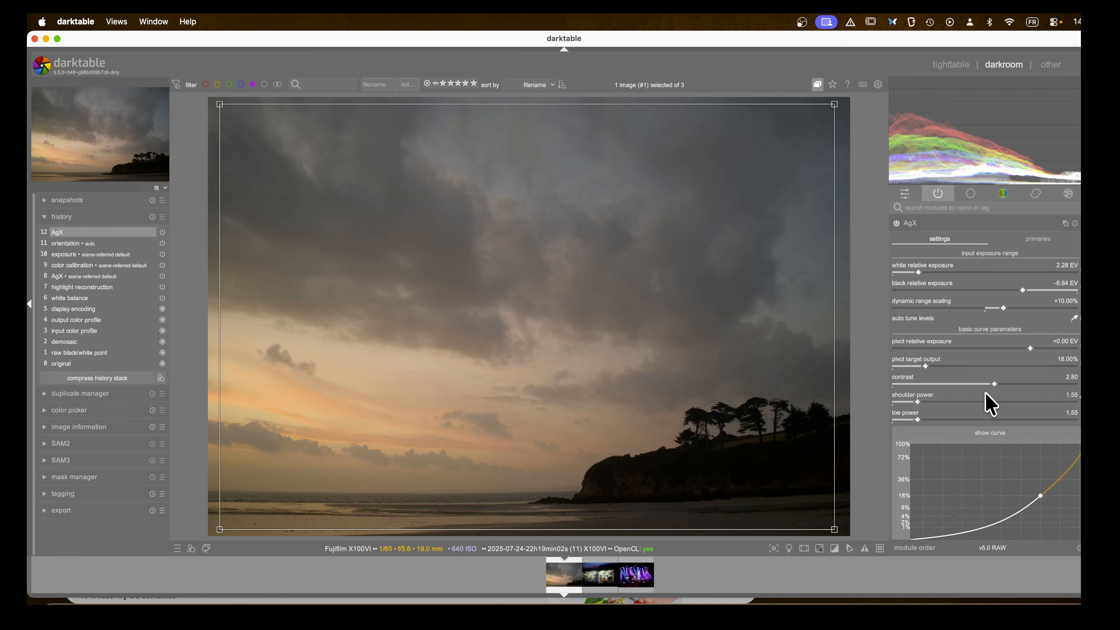
left_click(992, 383)
left_click_drag(991, 383, 1076, 395)
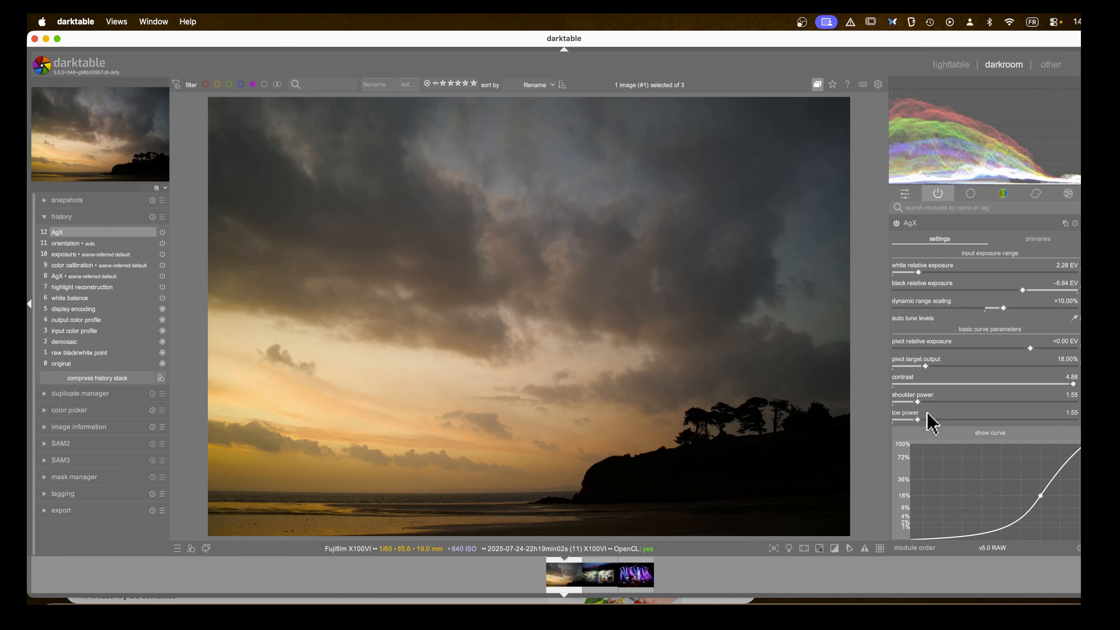
Step: Set the AgX shoulder power to 4.14 and the toe power to 1.00
left_click_drag(920, 405, 1037, 412)
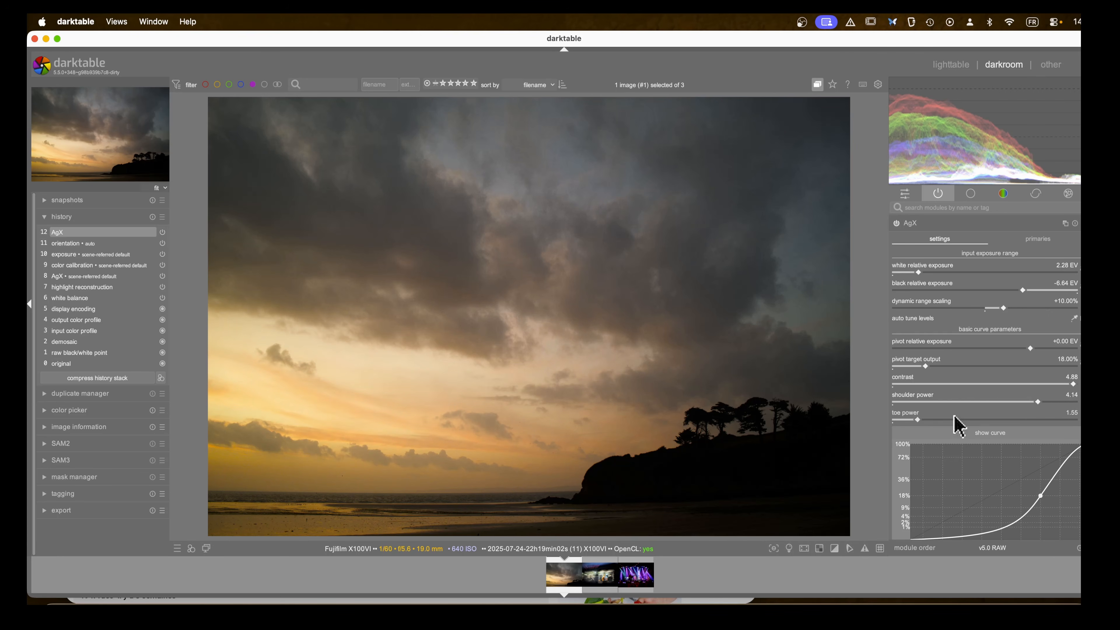
mouse_move(918, 419)
left_mouse_down()
mouse_move(1022, 421)
mouse_move(903, 421)
left_mouse_up()
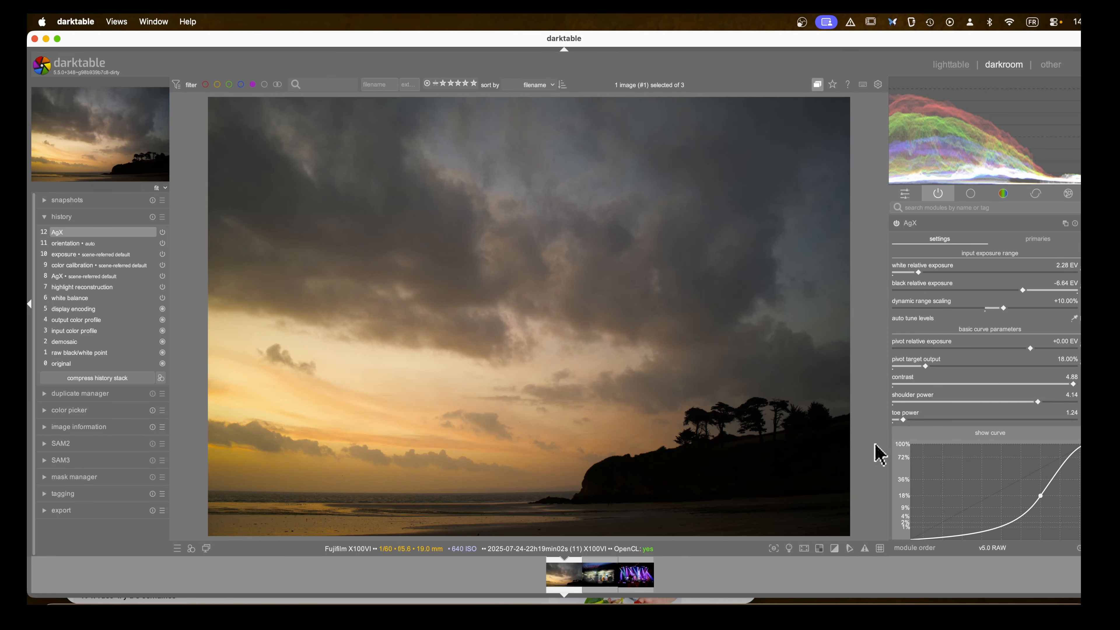
left_click_drag(903, 422, 898, 422)
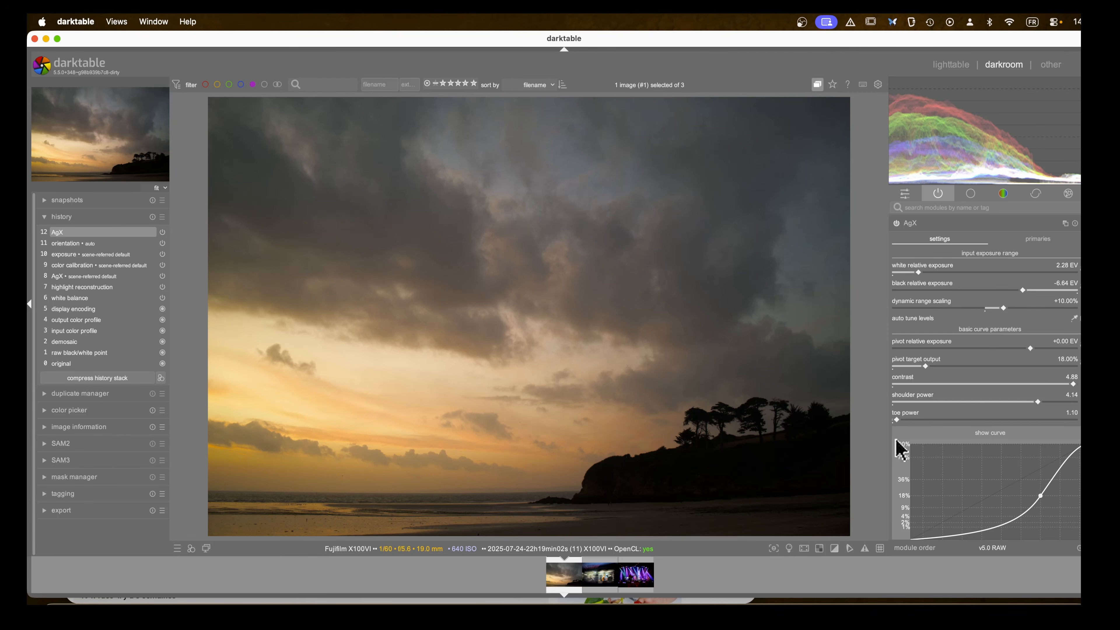
left_click(898, 419)
left_click_drag(898, 422, 857, 426)
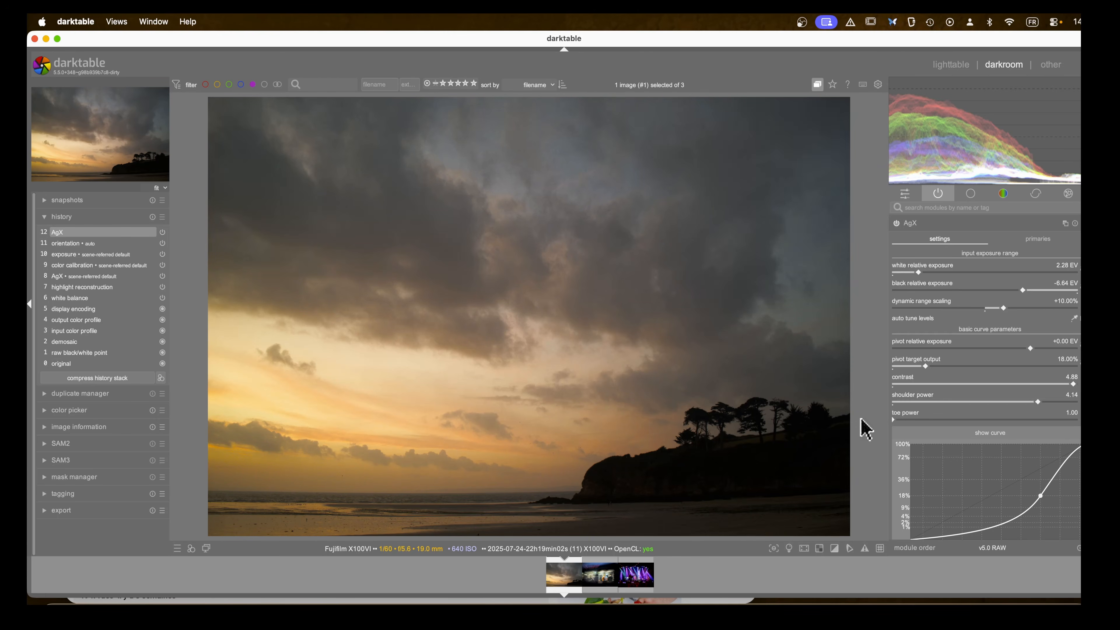
Step: Set the saturation in the AgX look settings to 131.69%
scroll(964, 353, "down", 2)
scroll(963, 353, "down", 10)
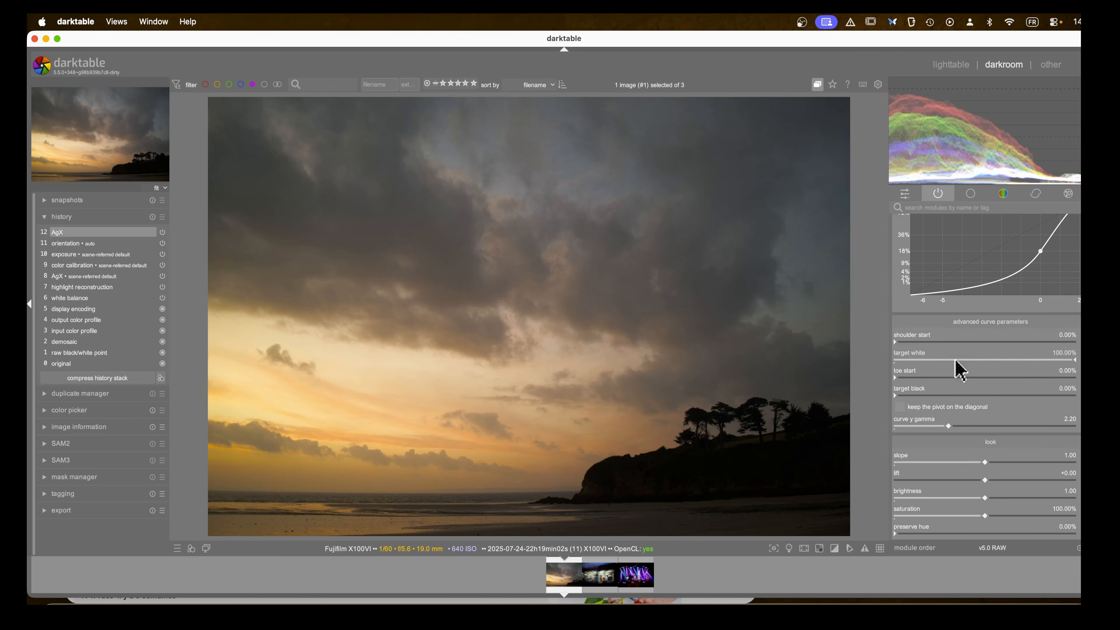
left_click_drag(983, 371, 1013, 371)
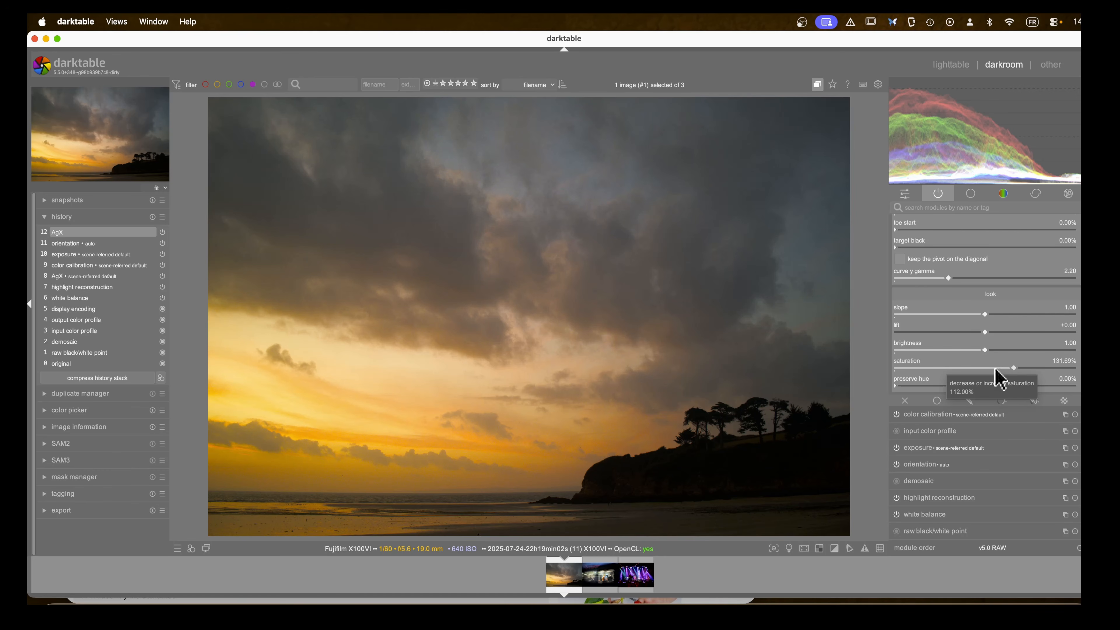
Step: Reset the AgX primaries to the smooth preset and set the base primaries to Rec2020
scroll(1010, 376, "up", 8)
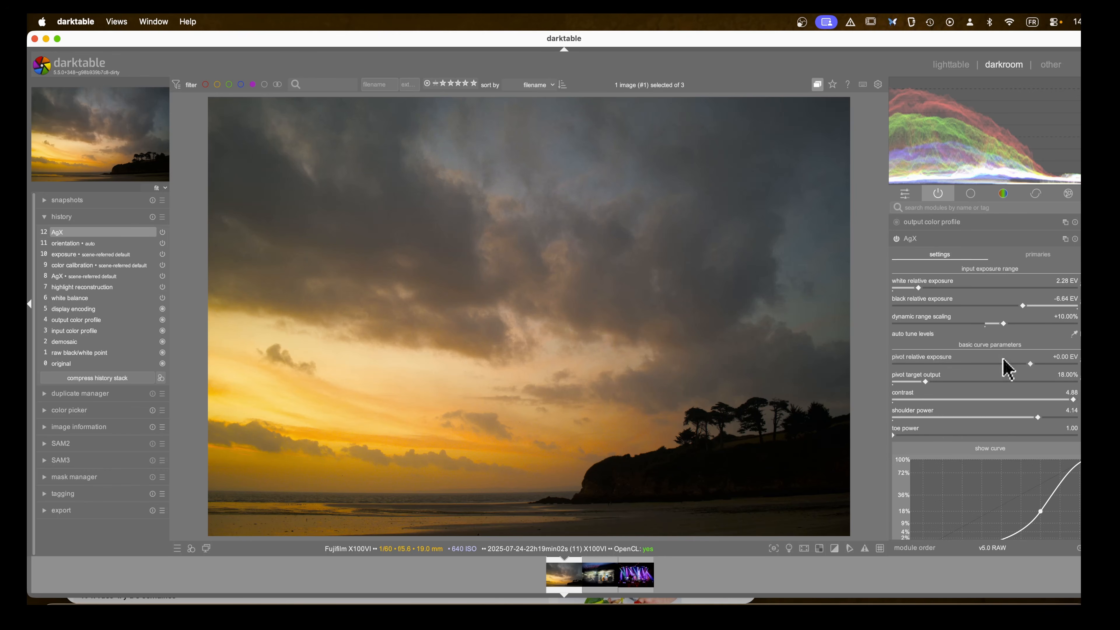
left_click(1035, 258)
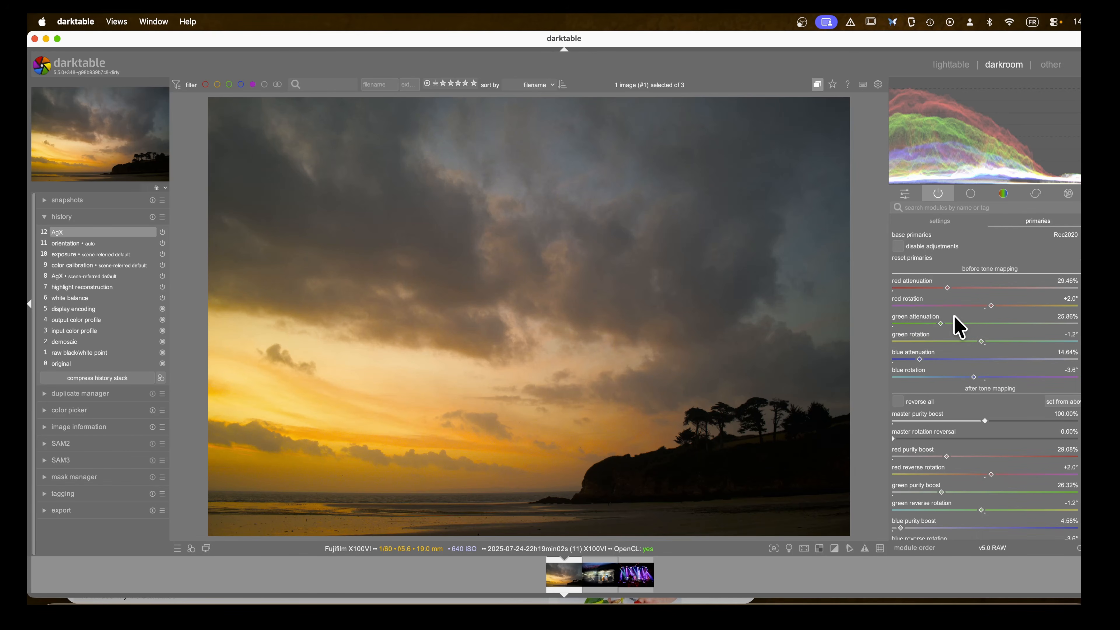
left_click(1069, 236)
left_click(1068, 235)
left_click(1079, 258)
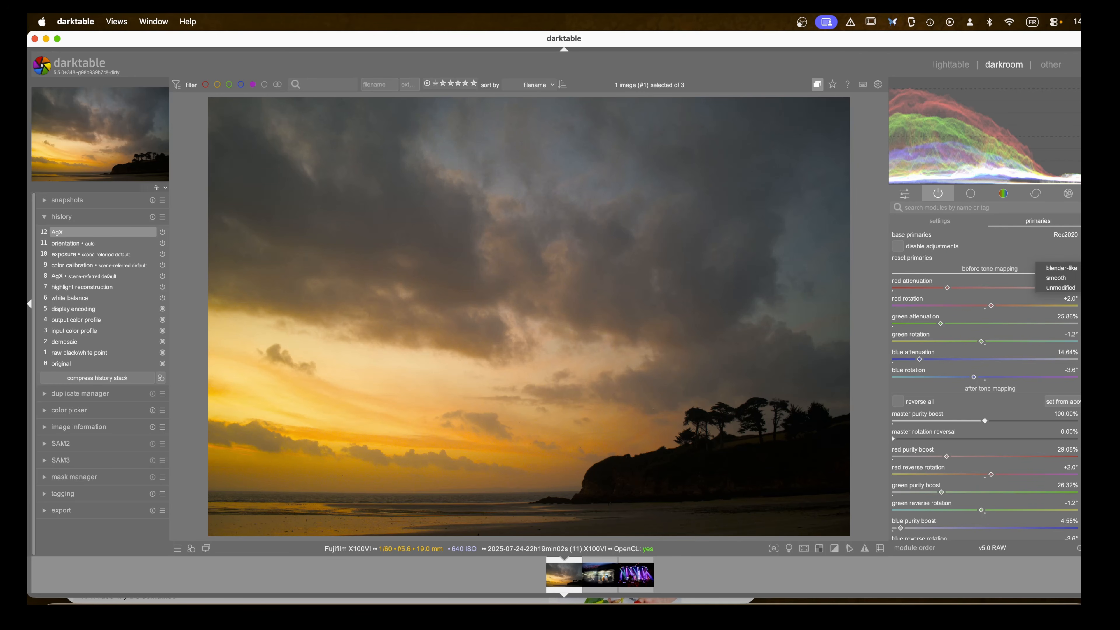
left_click(1069, 281)
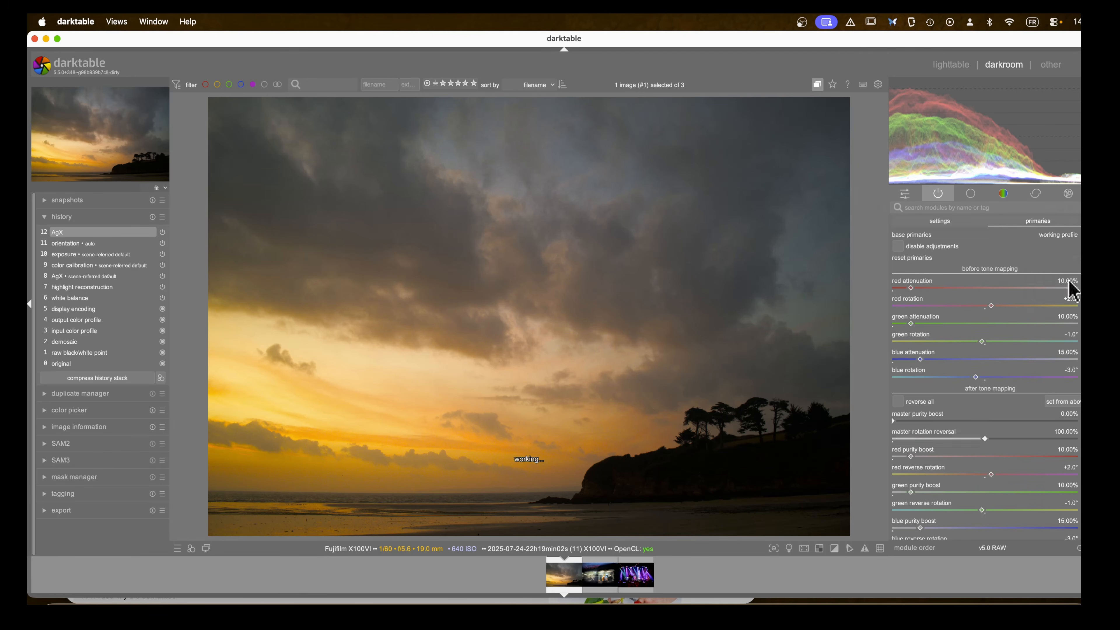
left_click(1075, 241)
left_click(1076, 243)
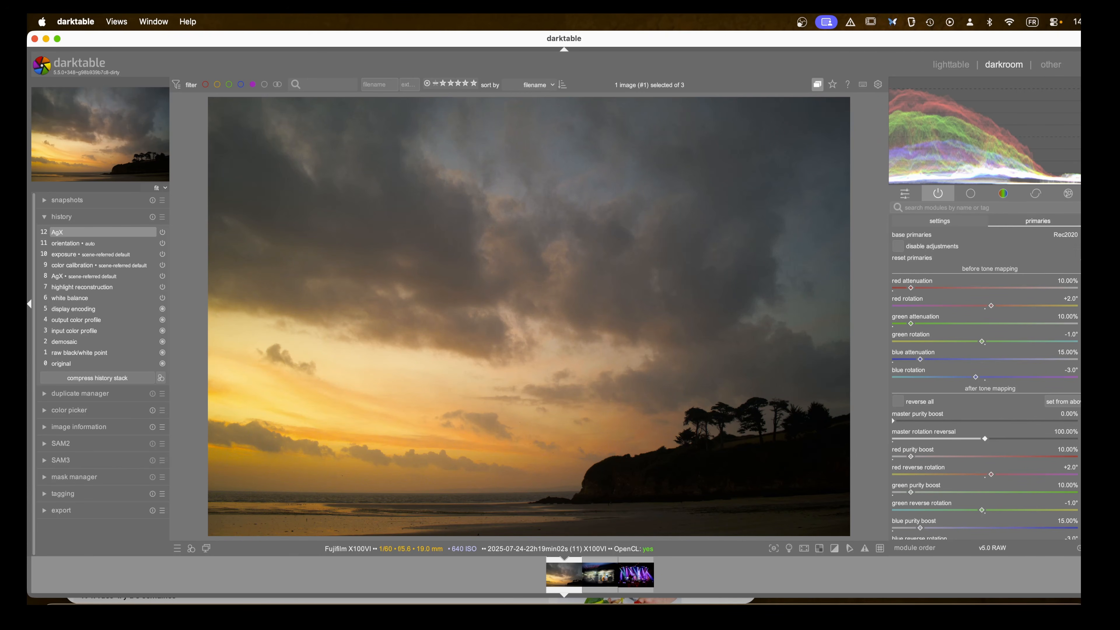
Step: Compare the blender-like, smooth and unmodified presets for the AgX primaries, ending with unmodified
left_click(1079, 259)
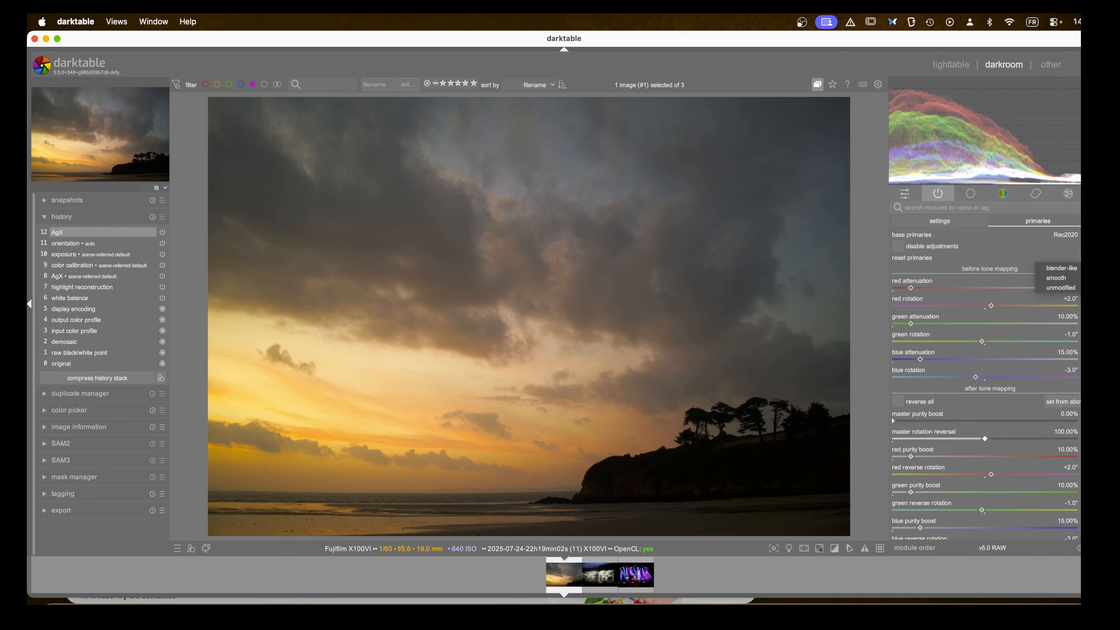
left_click(1075, 268)
left_click(1079, 259)
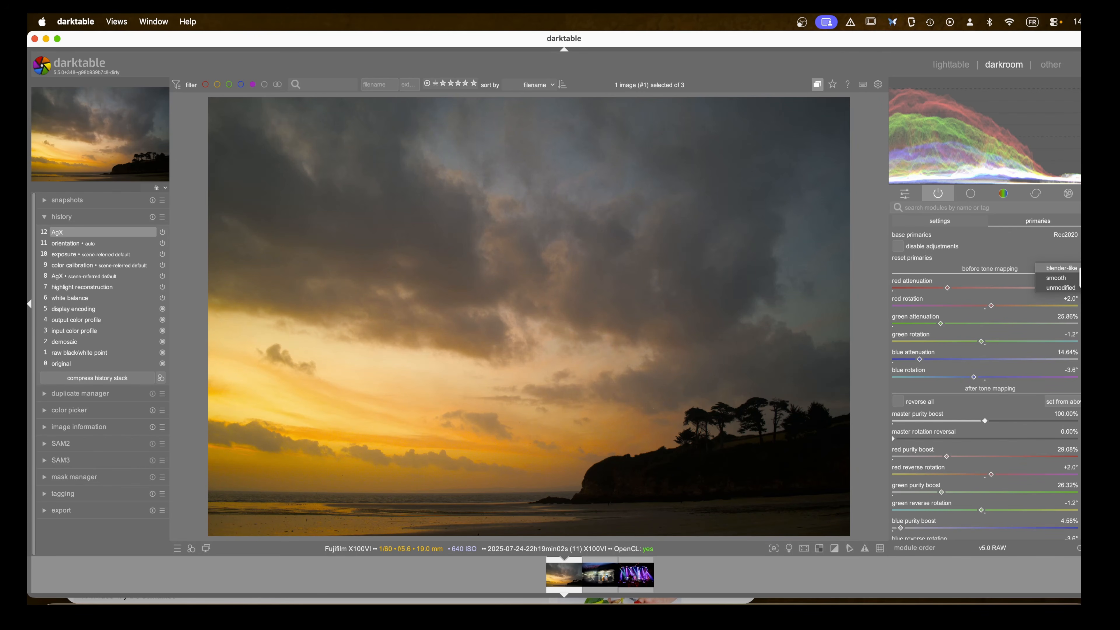
left_click(1075, 280)
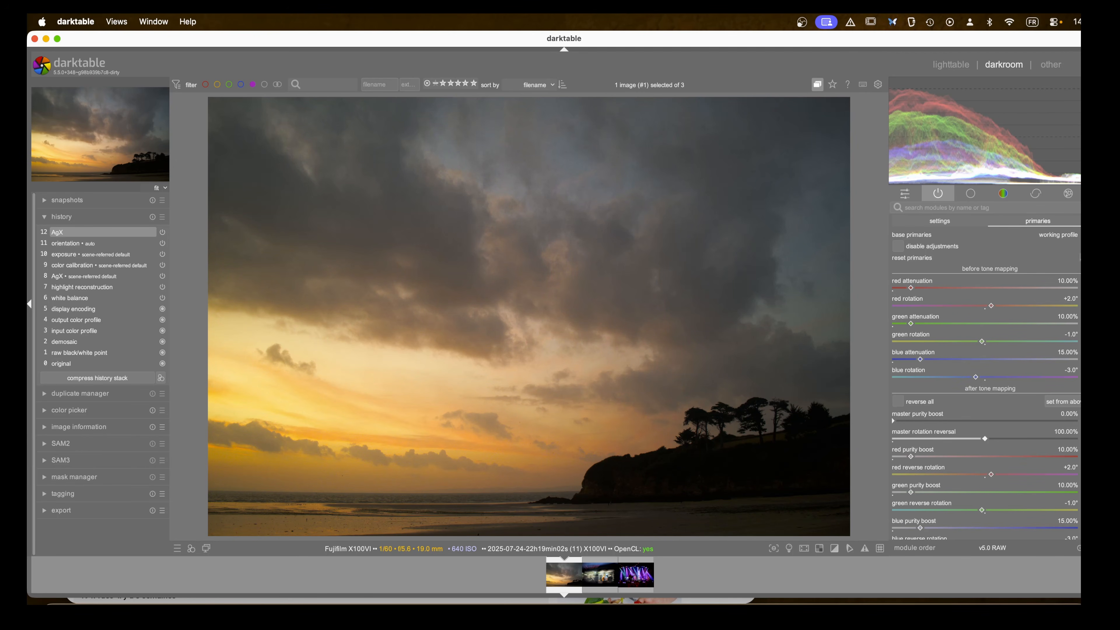
left_click(1079, 259)
left_click(1070, 292)
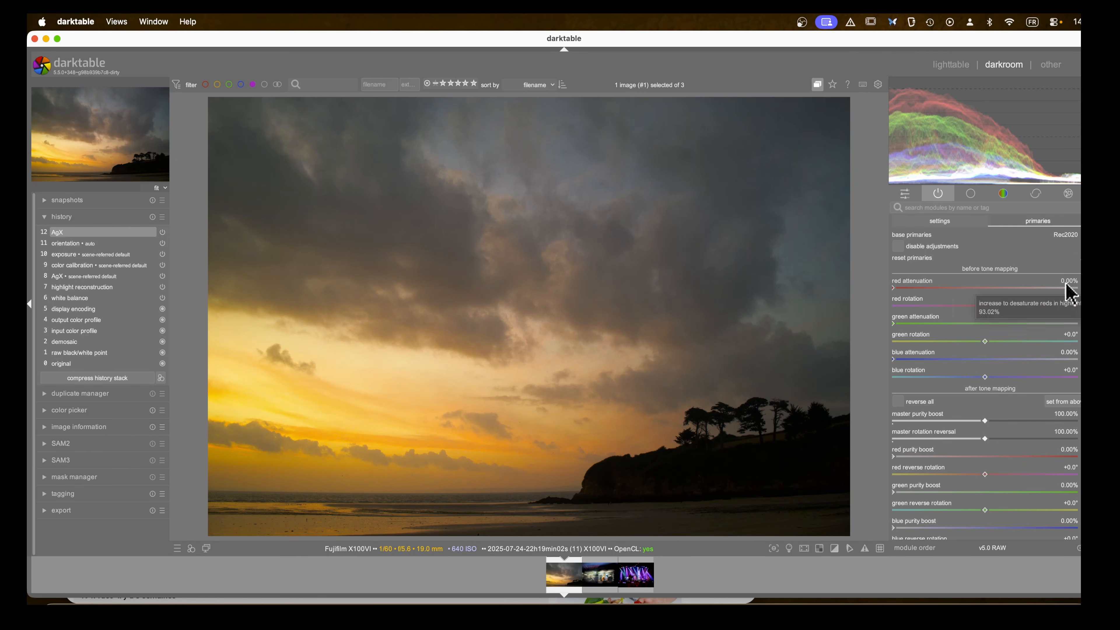
left_click(1078, 258)
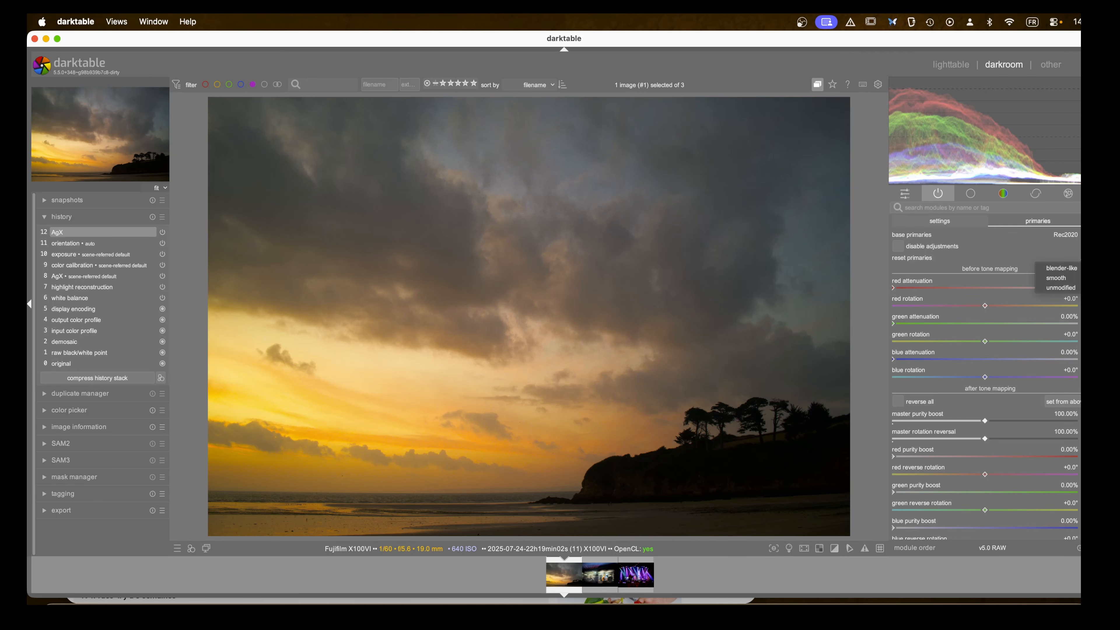
left_click(1074, 270)
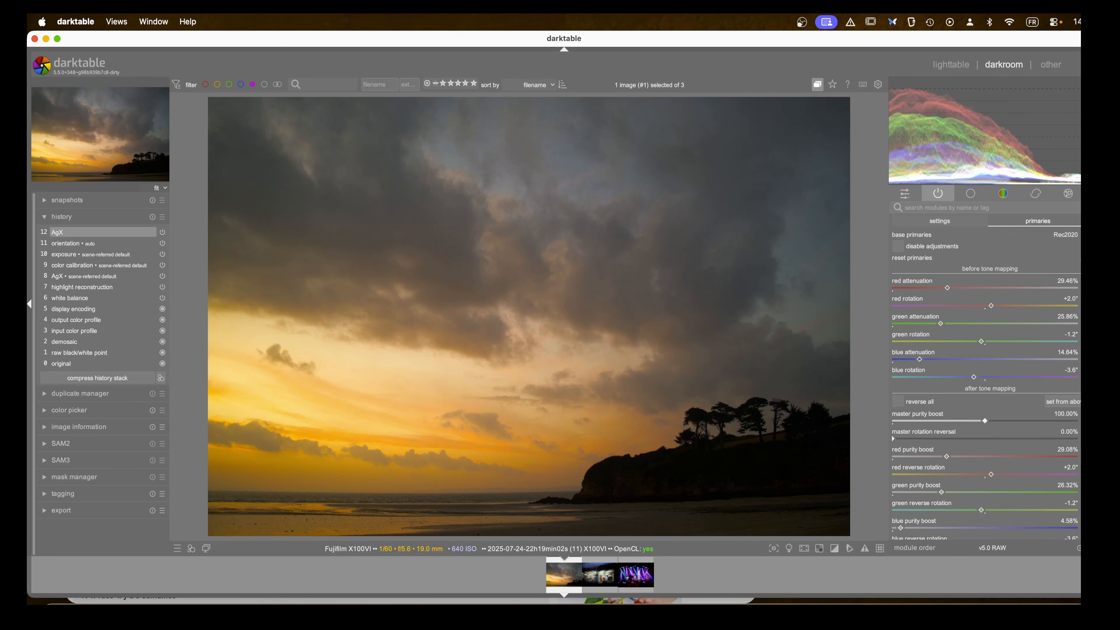
left_click(1079, 258)
left_click(1074, 291)
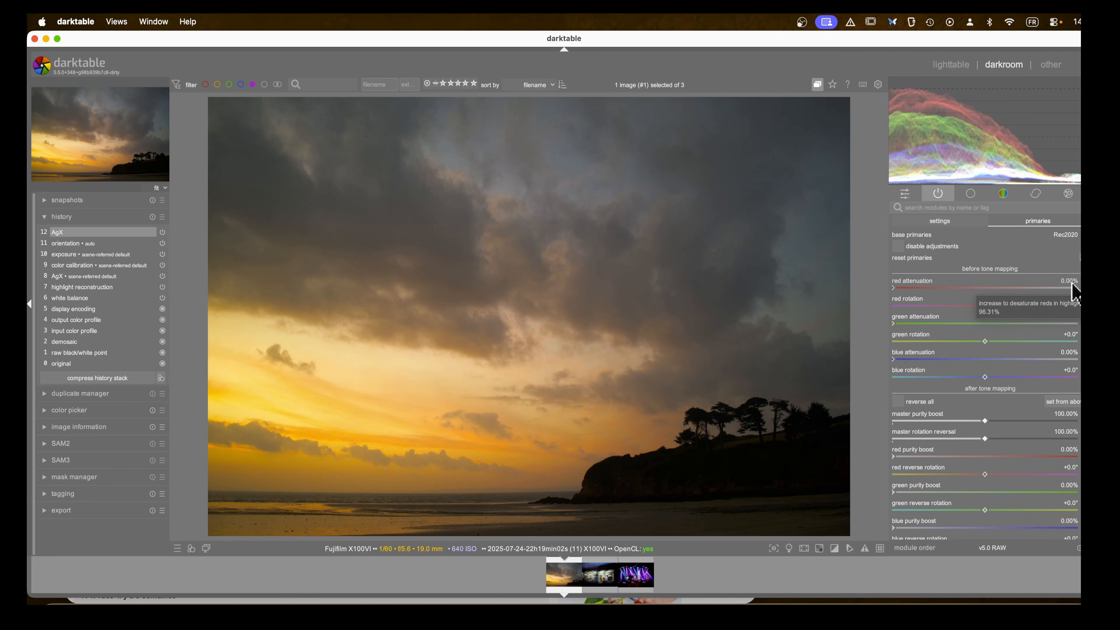
Step: Set the AgX red purity boost after tone mapping to 10.47% and the green purity boost to 2.99%
scroll(997, 268, "down", 2)
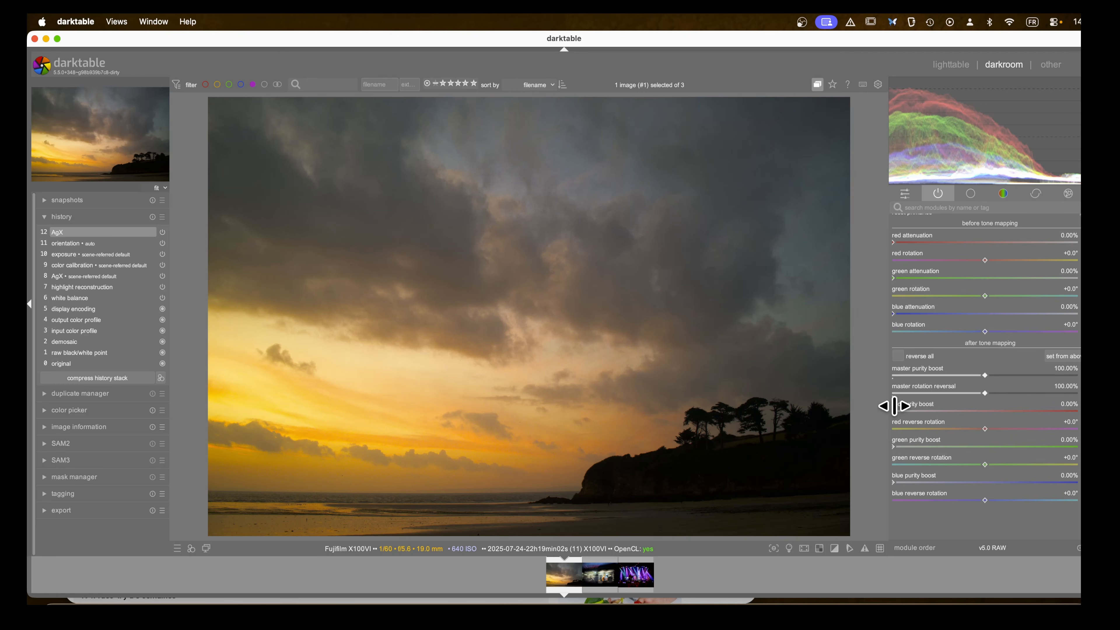
mouse_move(897, 413)
left_mouse_down()
mouse_move(1076, 430)
mouse_move(866, 420)
mouse_move(912, 410)
left_mouse_up()
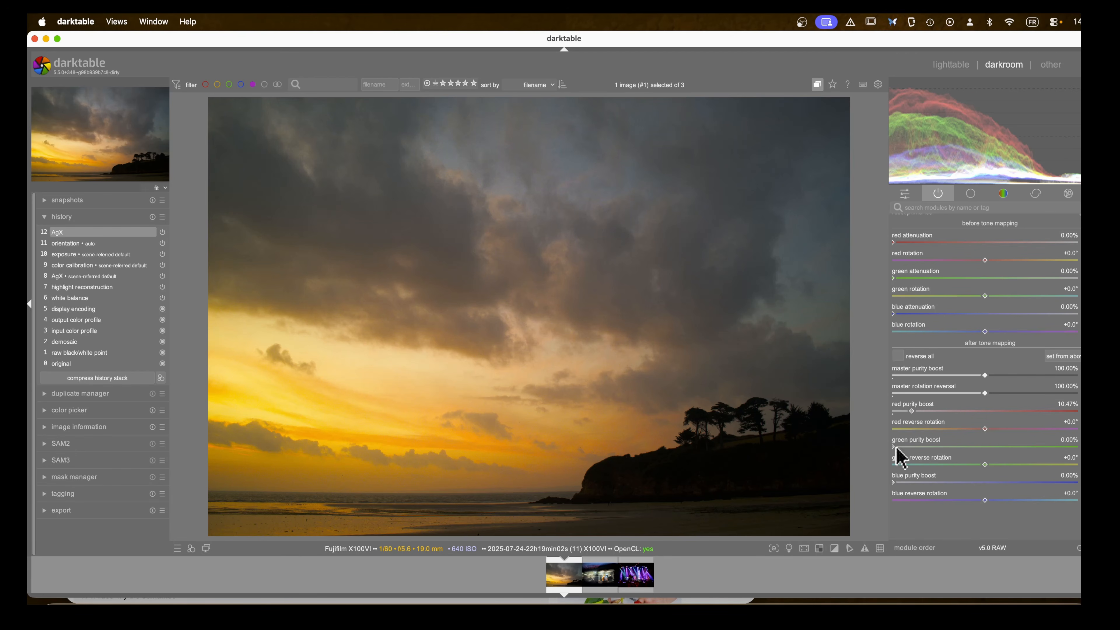
mouse_move(895, 448)
left_mouse_down()
mouse_move(1002, 450)
mouse_move(870, 451)
mouse_move(988, 450)
mouse_move(898, 449)
left_mouse_up()
Step: Set the green reverse rotation to -4.1°, the blue purity boost to 36.79% and the blue reverse rotation to +1.2°
left_click(974, 465)
left_click_drag(912, 465, 980, 465)
left_click_drag(894, 482, 990, 501)
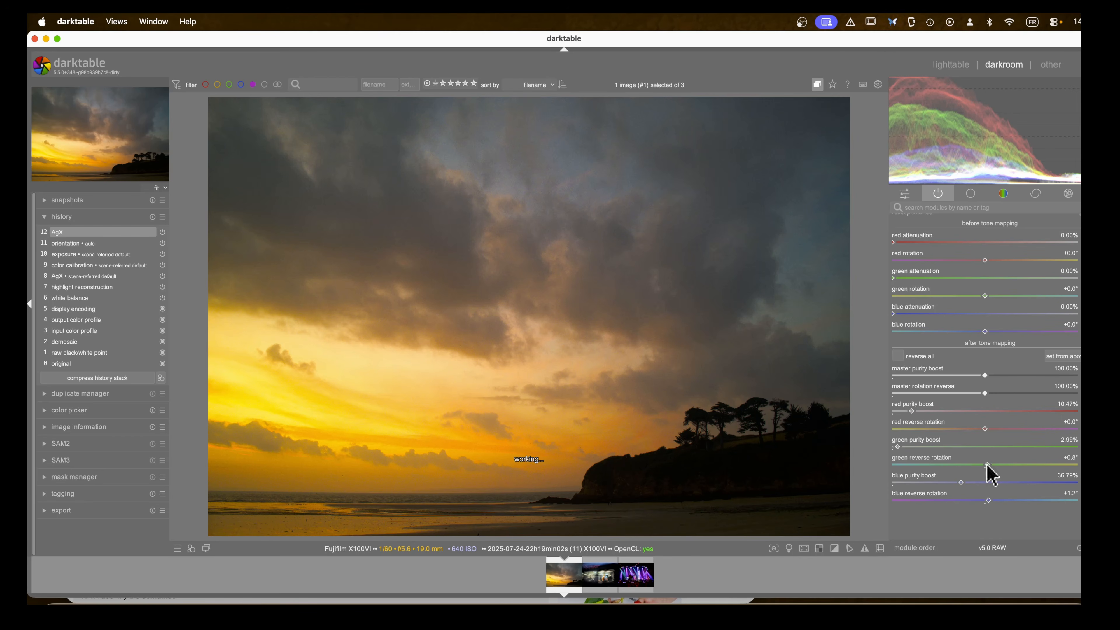
mouse_move(988, 467)
left_mouse_down()
mouse_move(1003, 466)
mouse_move(963, 467)
mouse_move(1000, 467)
mouse_move(975, 466)
left_mouse_up()
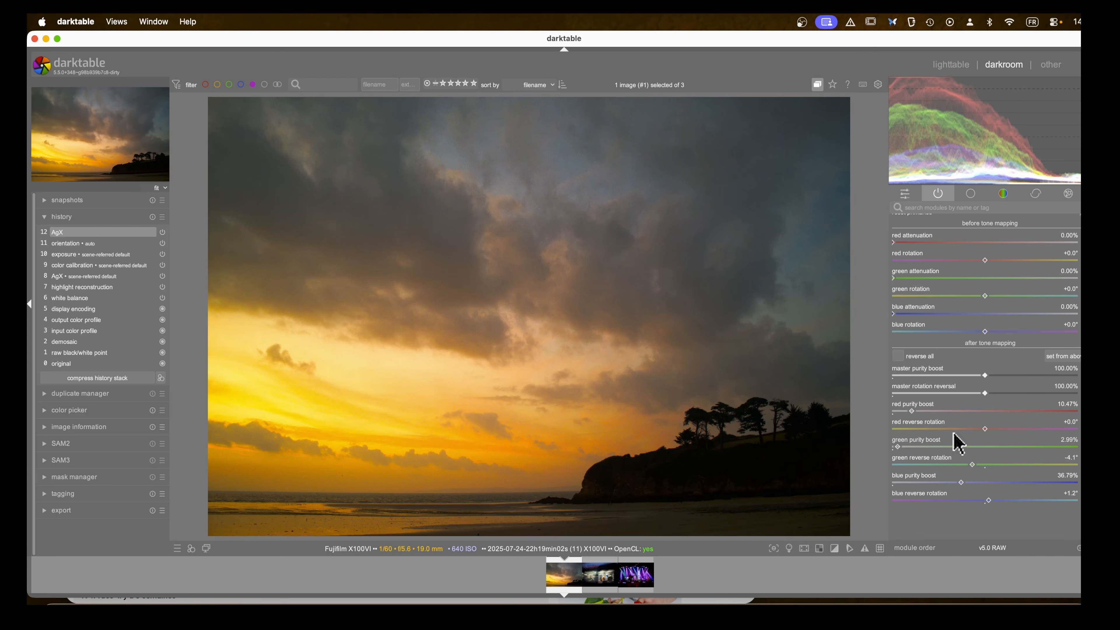
Step: Set the AgX master rotation reversal to 106.34% and the master purity boost to 132.33%
mouse_move(983, 427)
left_mouse_down()
mouse_move(972, 428)
mouse_move(1013, 428)
mouse_move(952, 428)
mouse_move(976, 429)
left_mouse_up()
left_click(984, 393)
mouse_move(984, 393)
left_mouse_down()
mouse_move(1057, 393)
mouse_move(927, 393)
mouse_move(1065, 393)
mouse_move(925, 393)
mouse_move(1068, 393)
mouse_move(885, 392)
mouse_move(1057, 392)
mouse_move(895, 388)
mouse_move(992, 388)
left_mouse_up()
left_click_drag(986, 377, 1014, 372)
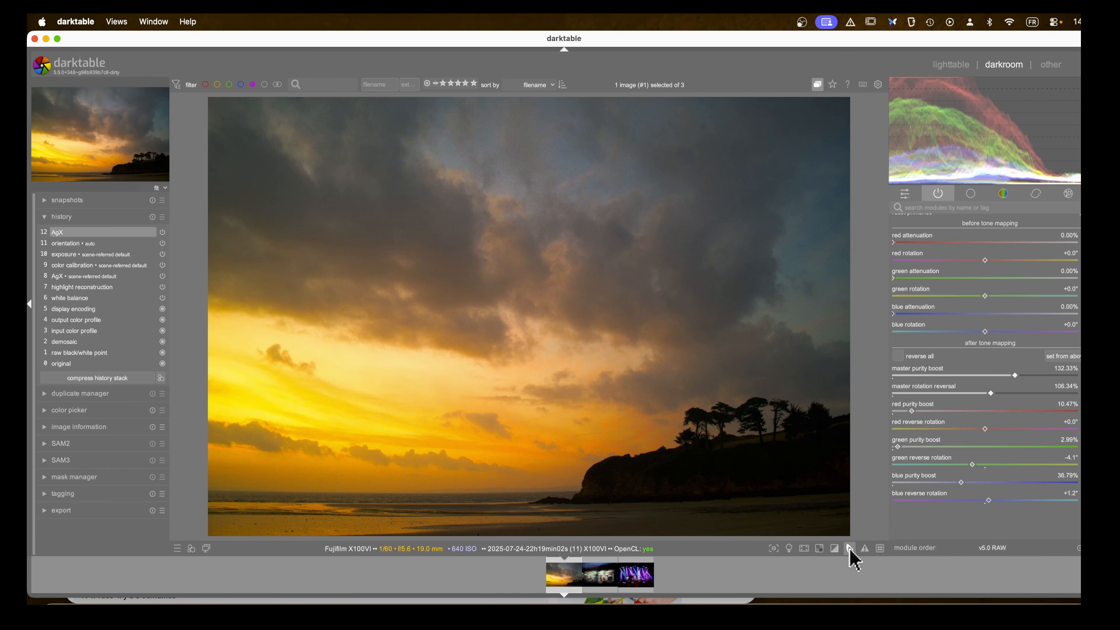
Step: Check the photo for out-of-gamut areas, turn gamut checking off again, and collapse the AgX module
left_click(864, 548)
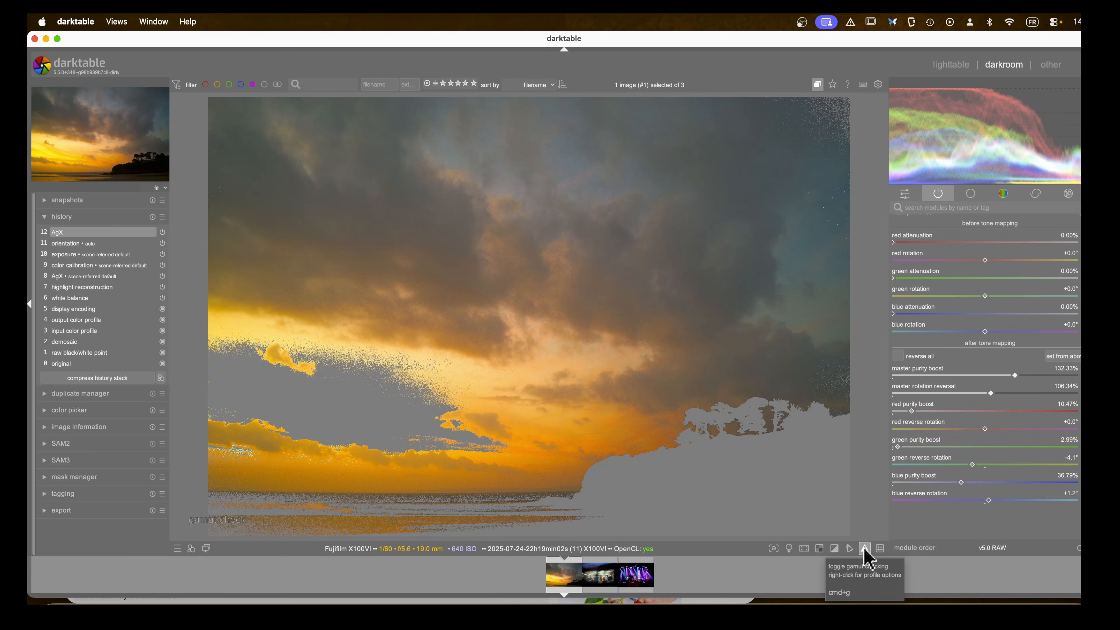
left_click(864, 549)
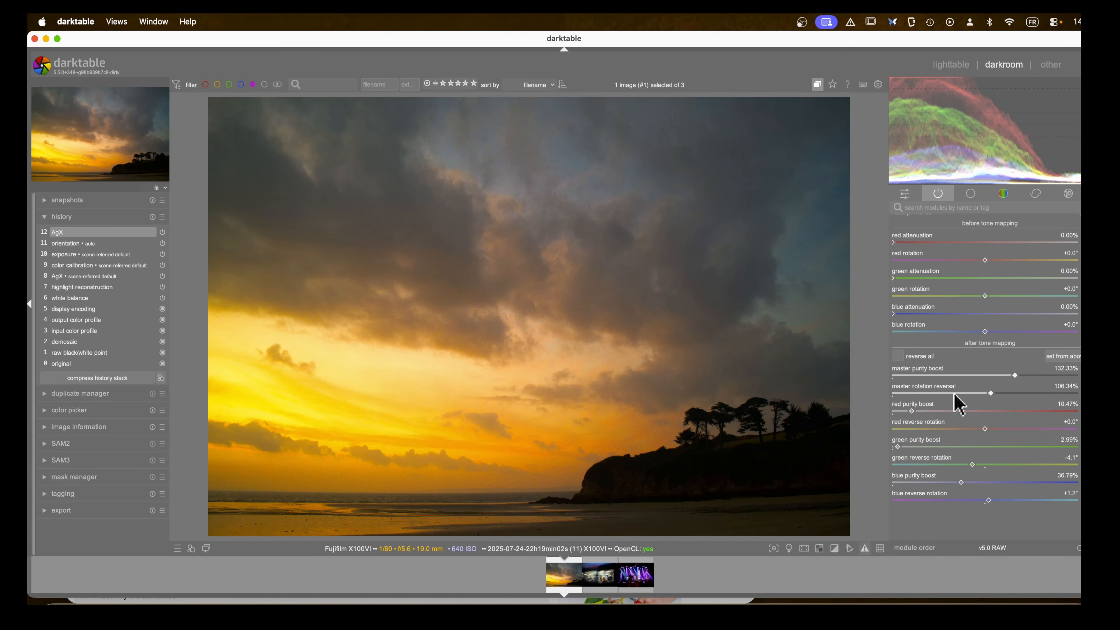
scroll(968, 353, "up", 4)
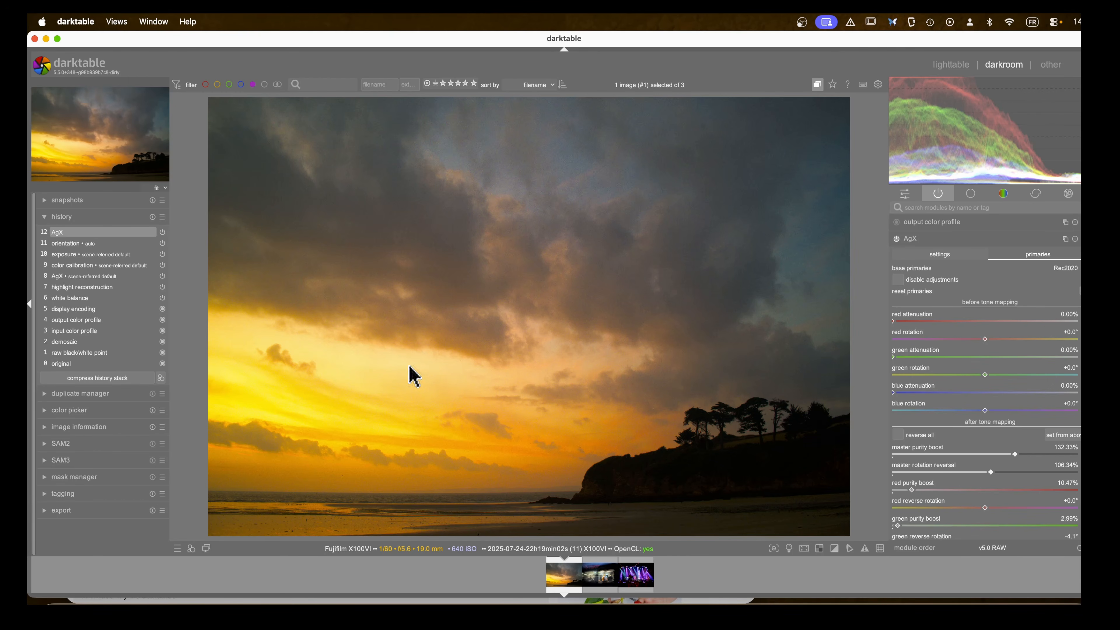
mouse_move(974, 108)
left_click(916, 238)
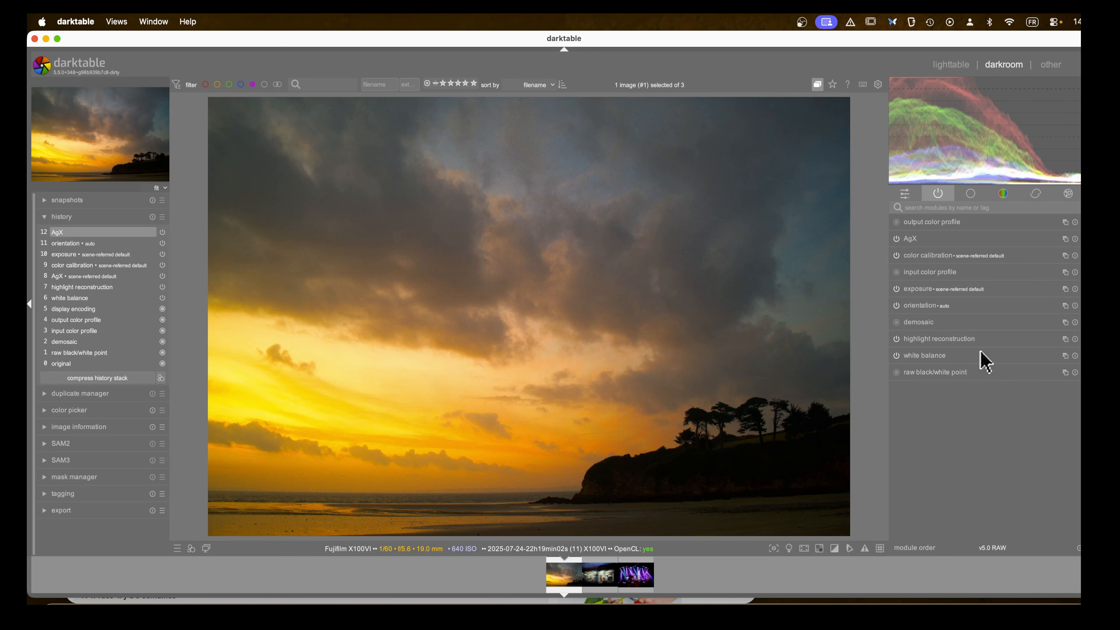
Step: Enable denoise (profiled) and lens correction, and show the active modules
left_click(1029, 202)
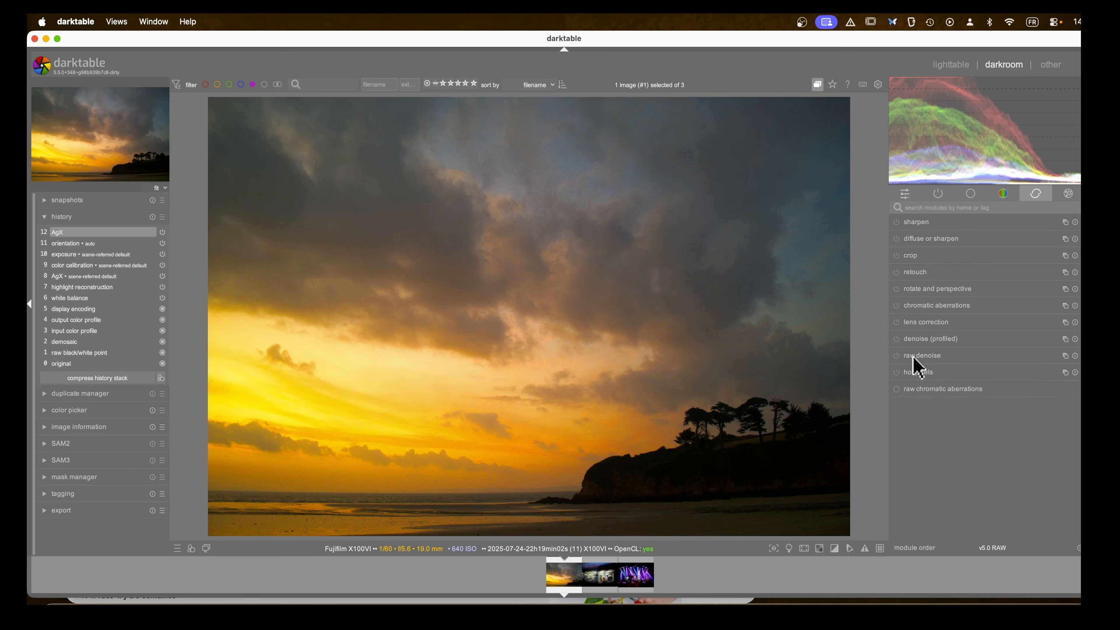
left_click(896, 339)
left_click(896, 322)
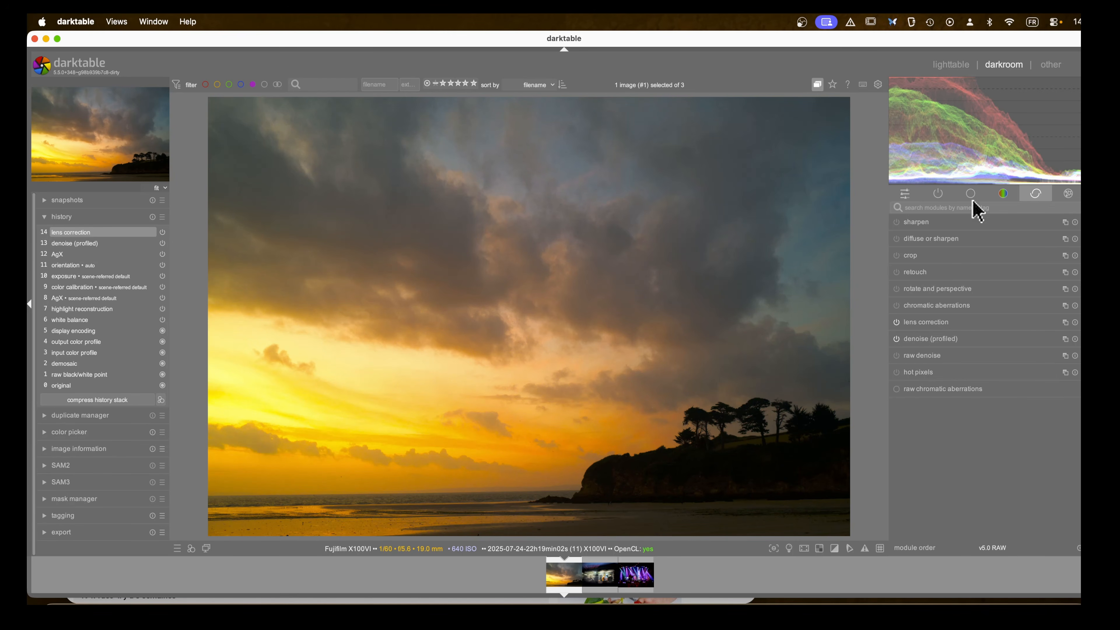
left_click(939, 197)
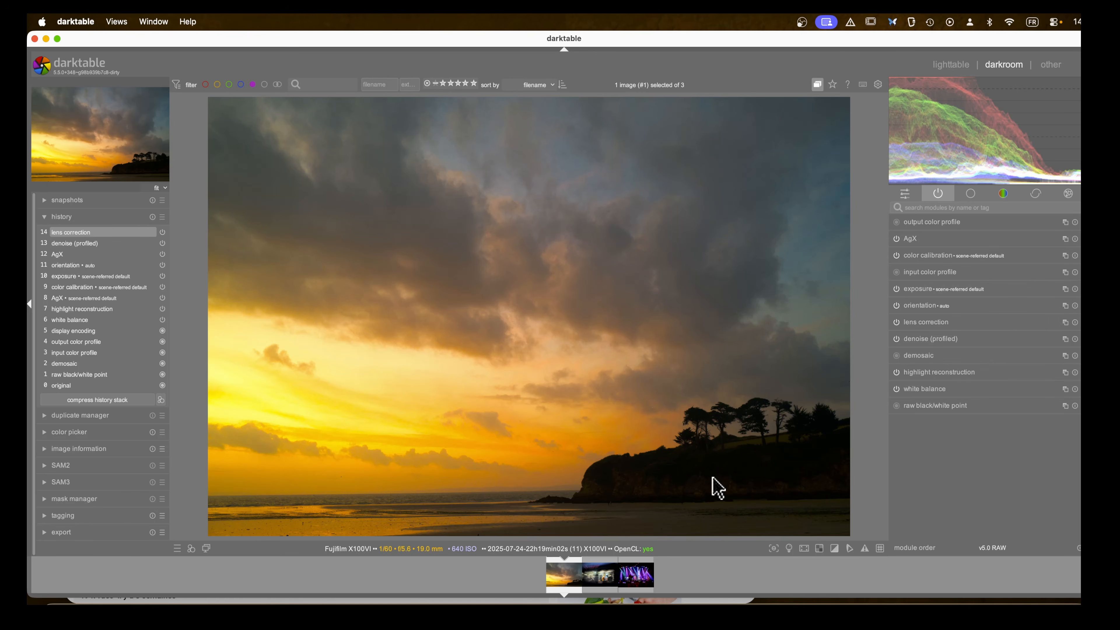
Step: Try a horizontal perspective fit from automatically detected lines in rotate and perspective, clear it, and disable the module
left_click(1036, 194)
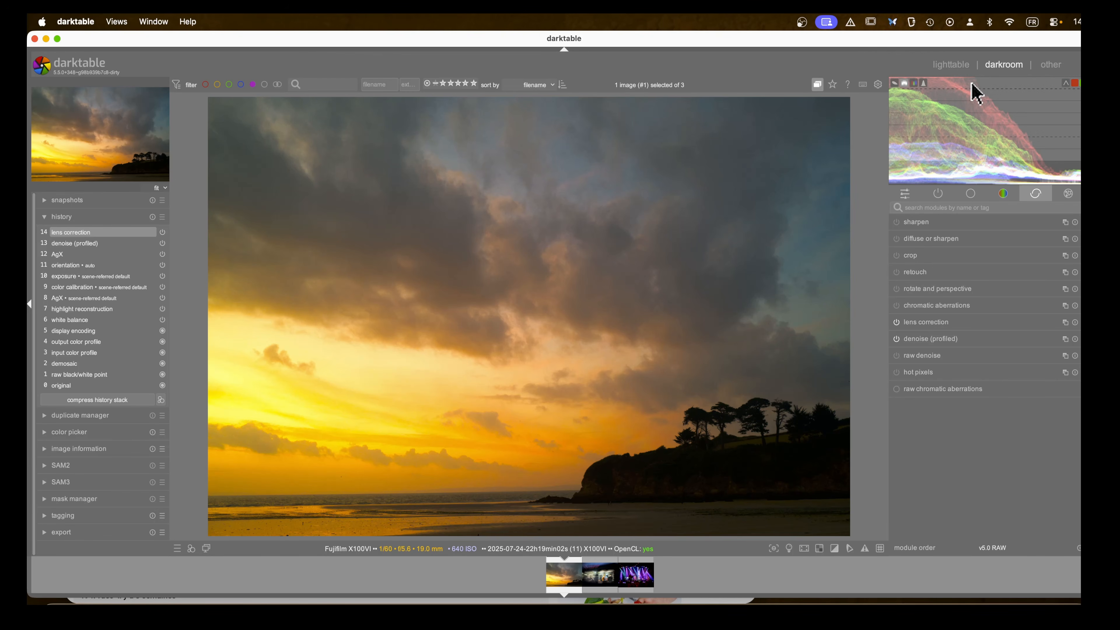
left_click(928, 290)
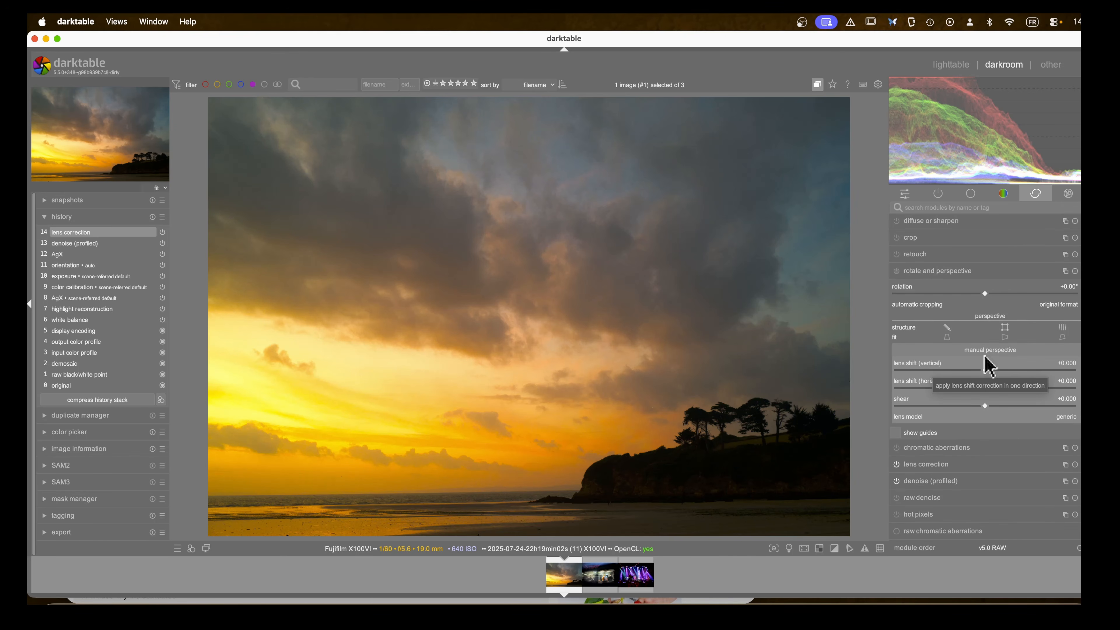
left_click(1065, 327)
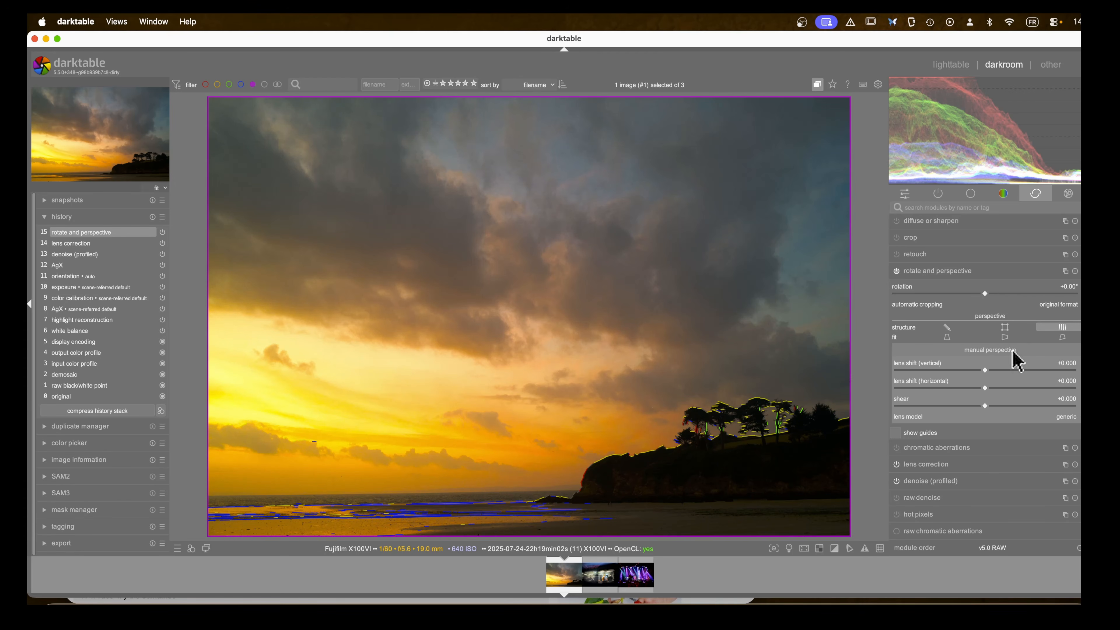
left_click(1005, 338)
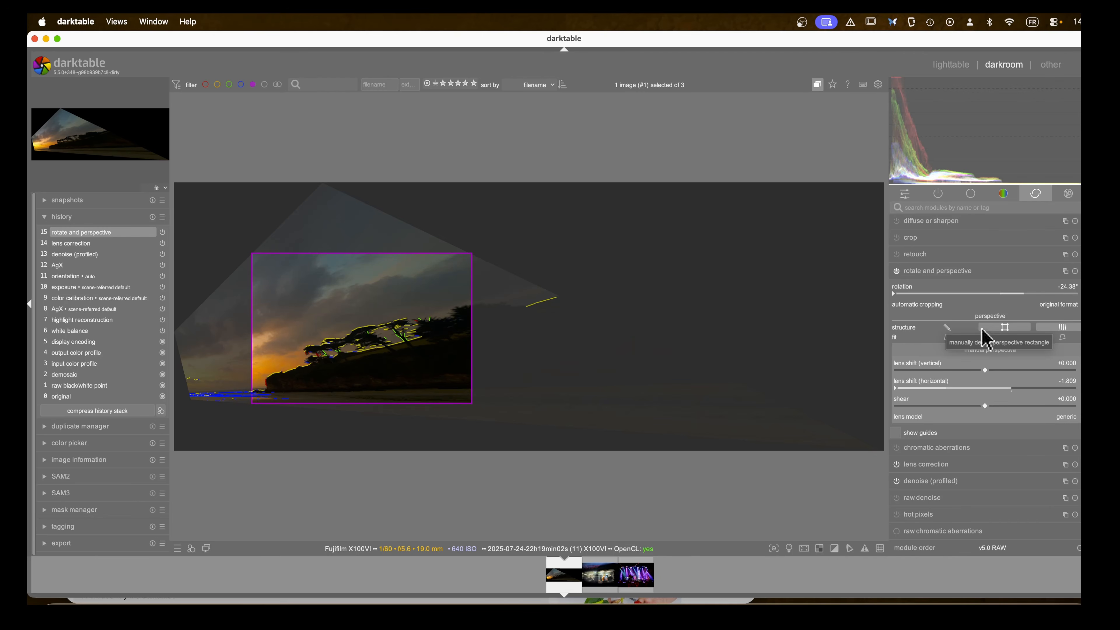
left_click(983, 330)
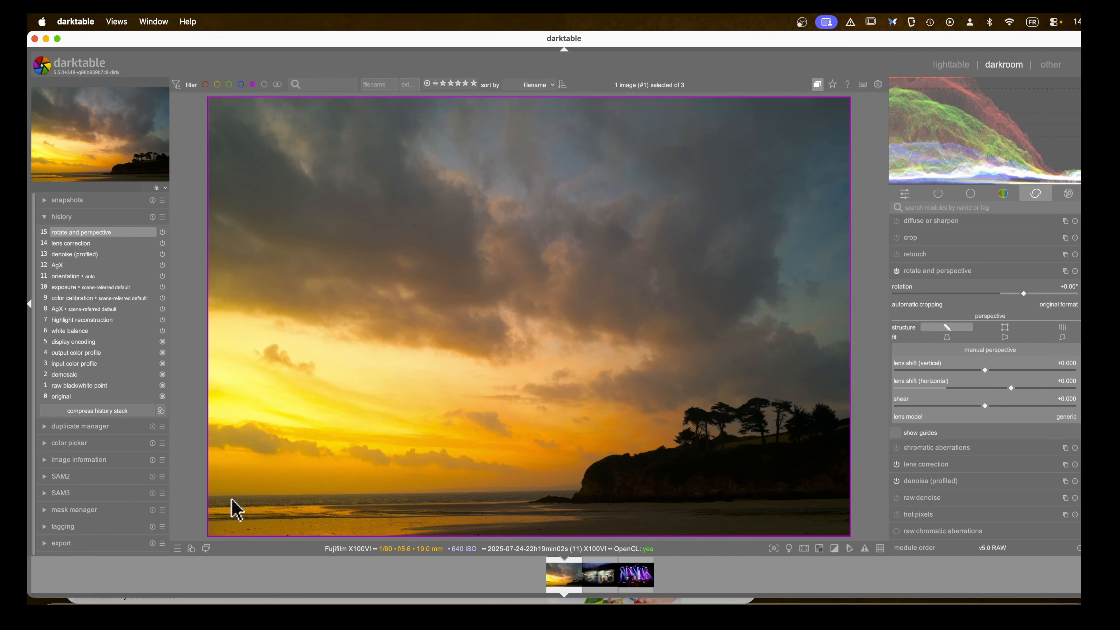
left_click(922, 272)
left_click(896, 288)
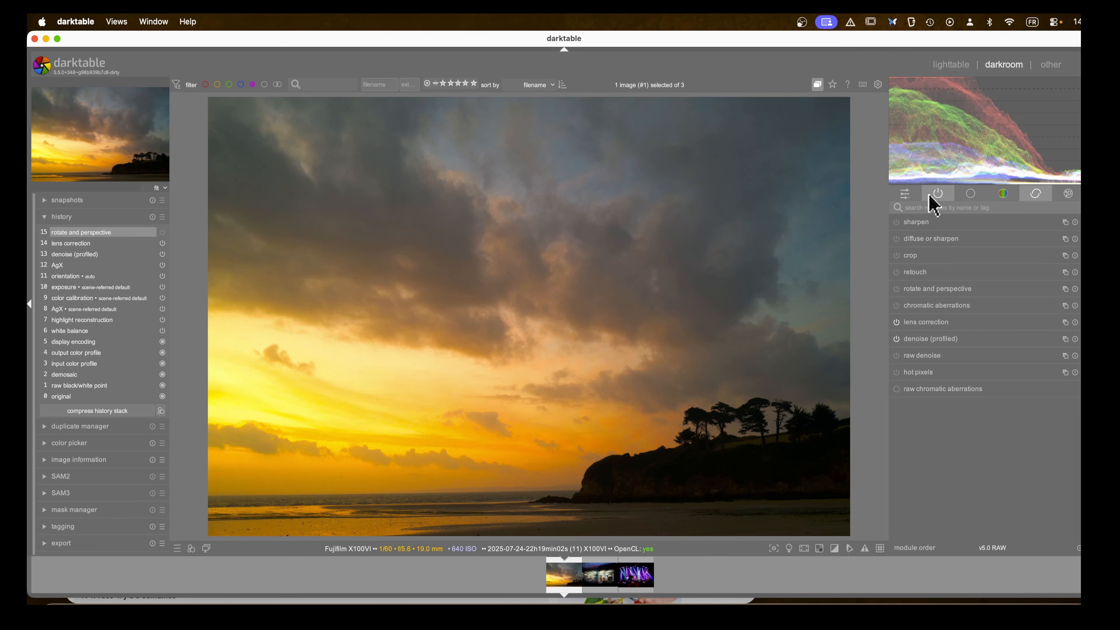
Step: Straighten the photo by drawing a line along the sea horizon, and show the color modules
left_click(938, 195)
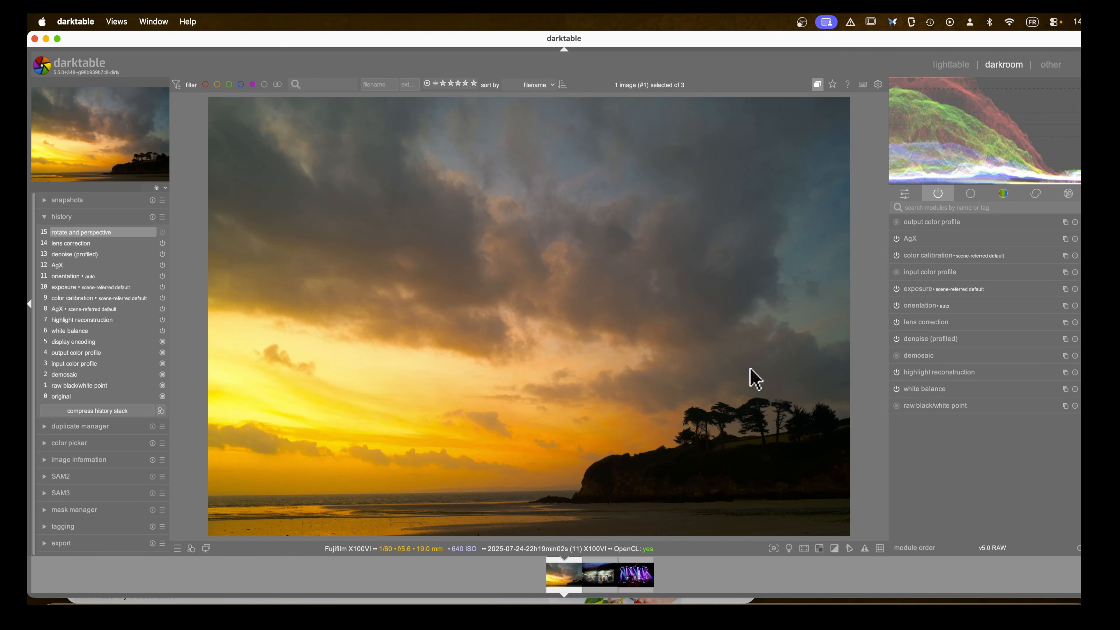
left_click_drag(231, 497, 756, 485)
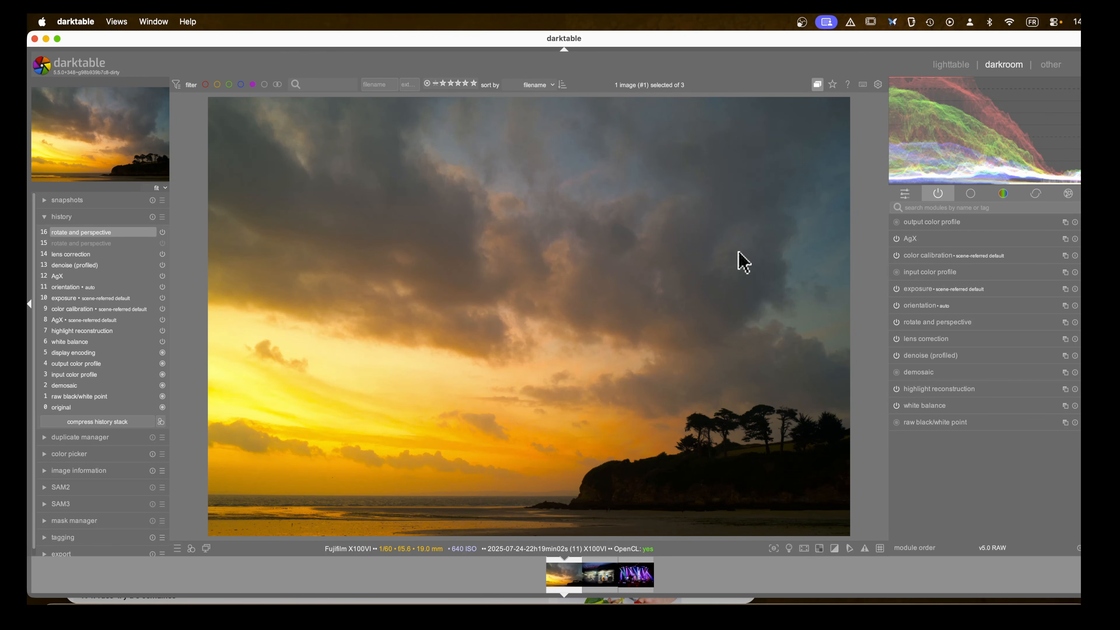
scroll(745, 263, "up", 2)
scroll(702, 309, "down", 1)
left_click(1002, 195)
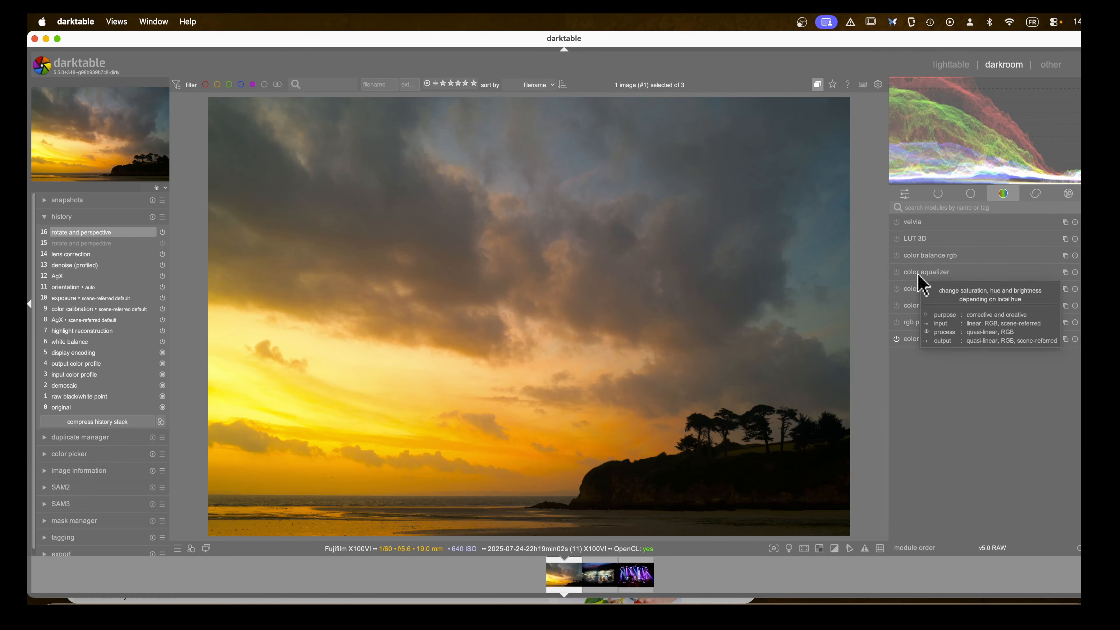
Step: Add a new instance of the exposure module and name it "mask sky"
left_click(931, 260)
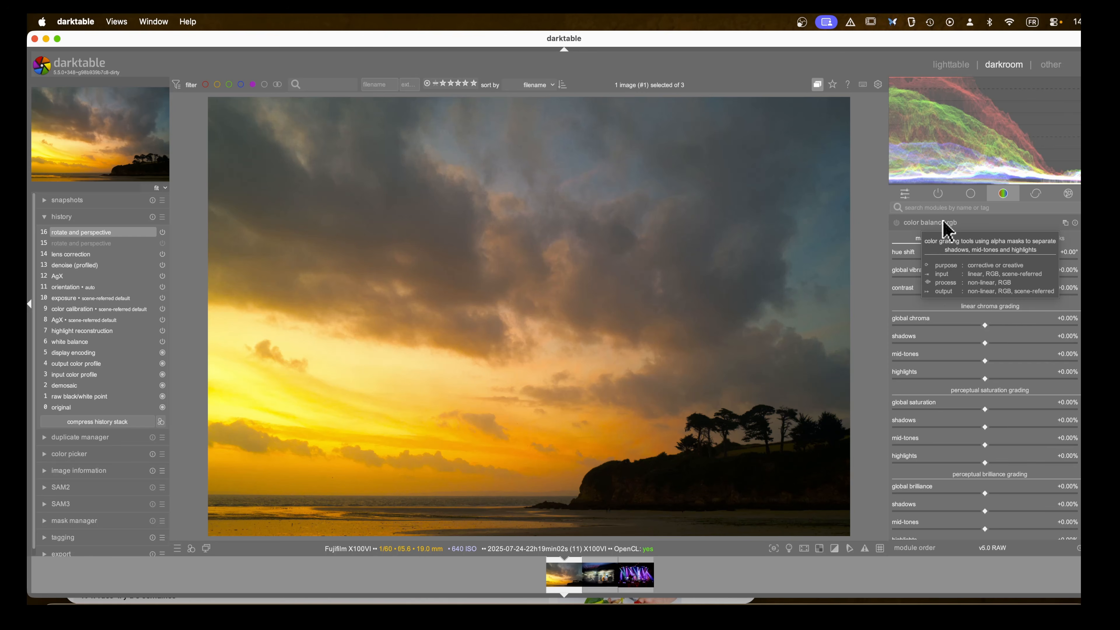
left_click(938, 195)
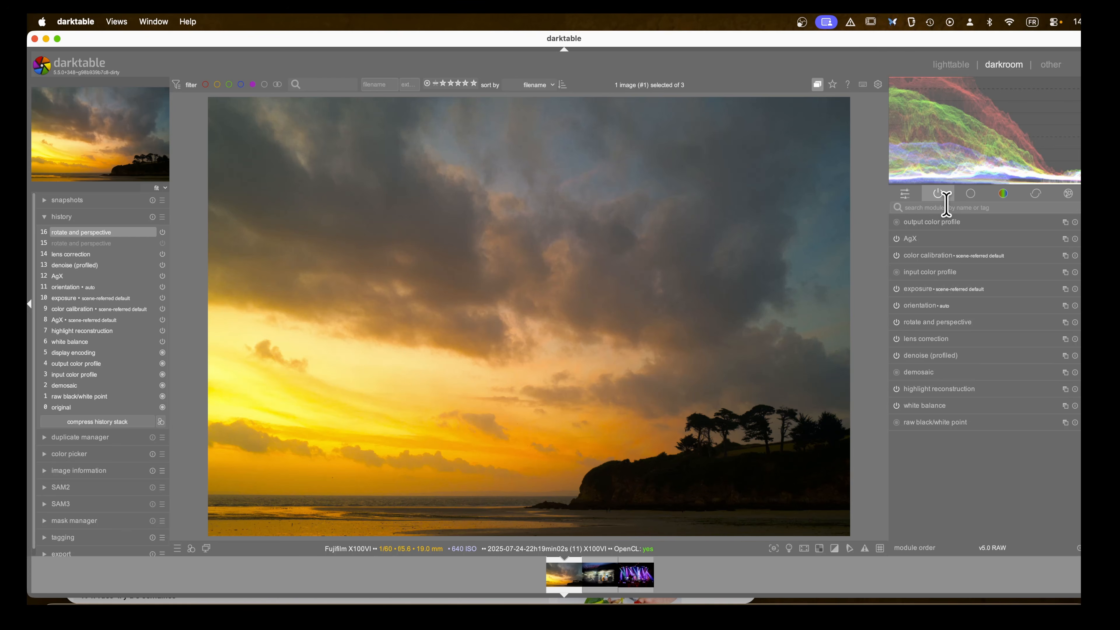
left_click(1066, 289)
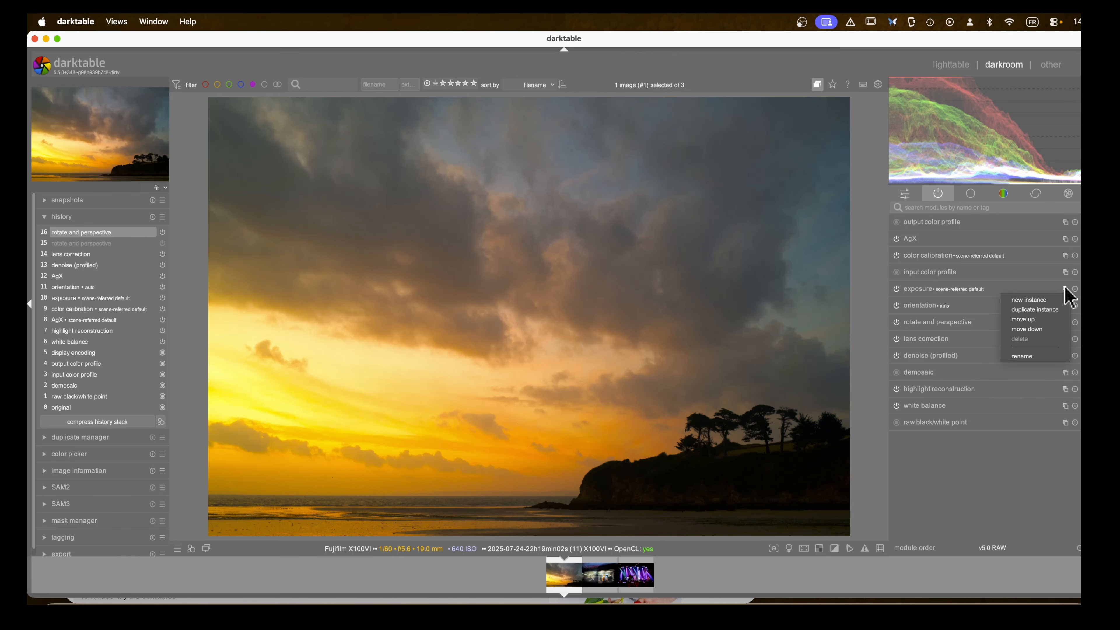
left_click(1026, 300)
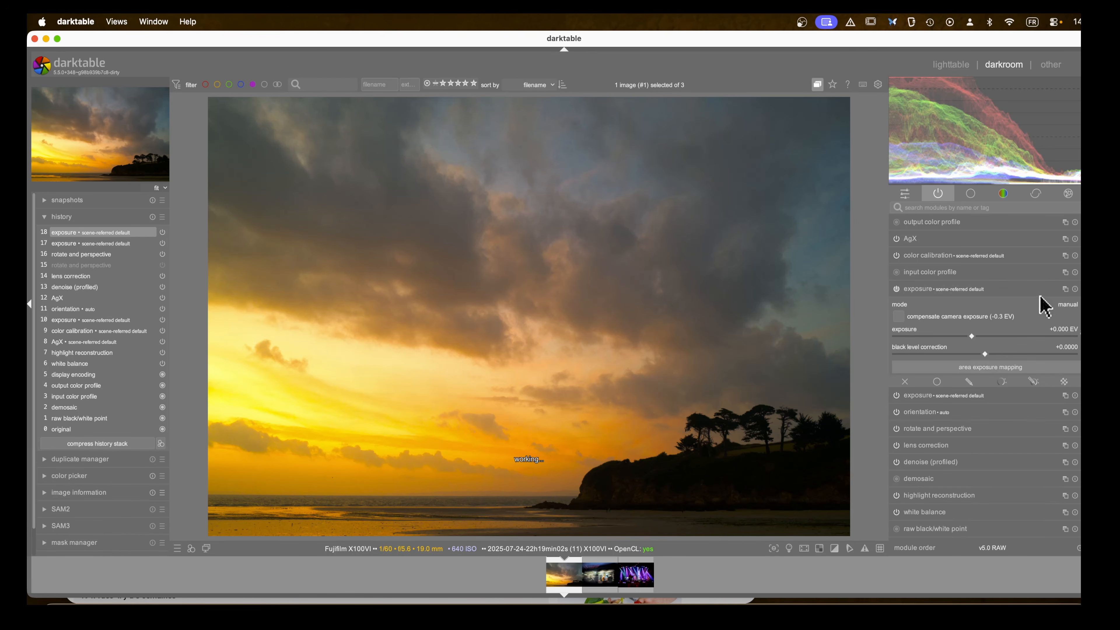
left_click(966, 290, "ctrl")
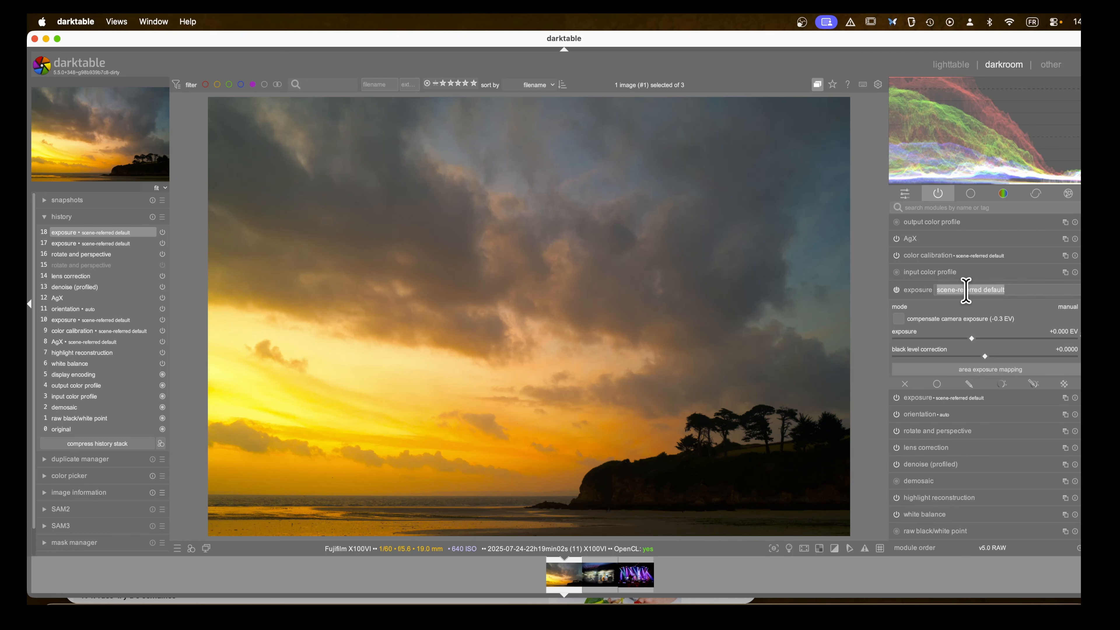
type("mask sky")
key("Return")
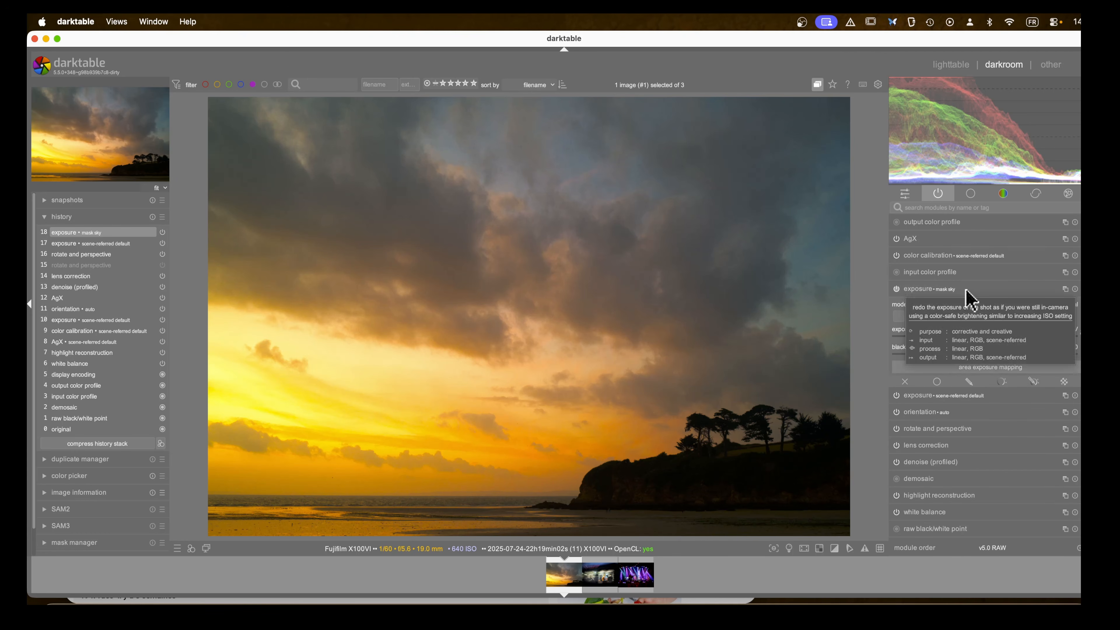
Step: Draw a gradient mask for the mask sky exposure, tilted diagonally across the photo's upper-right sky
left_click(964, 383)
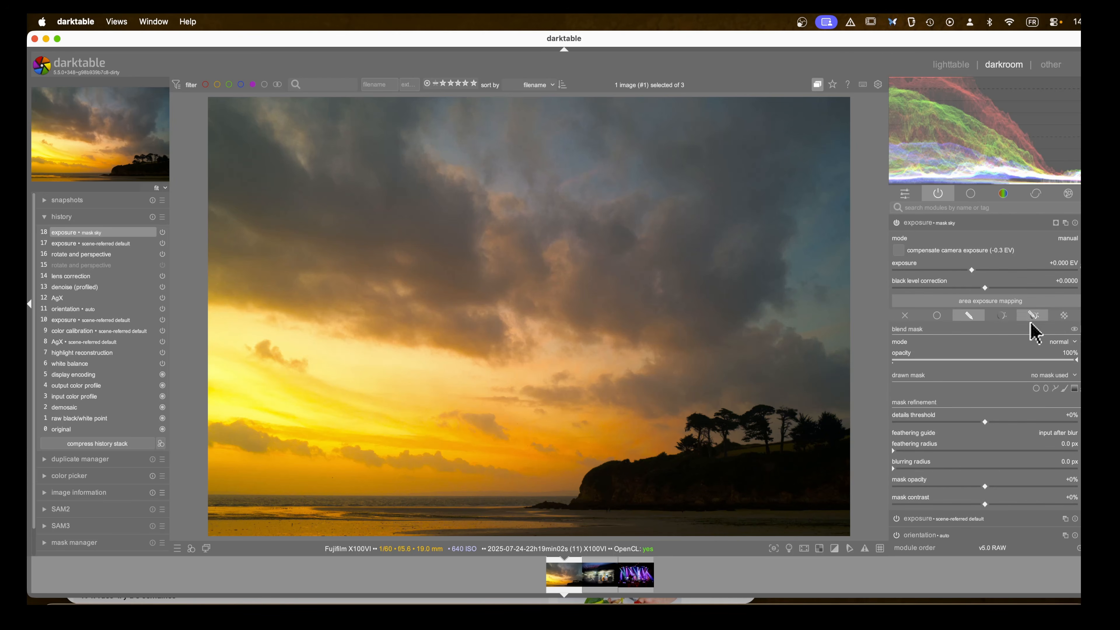
left_click(1075, 389)
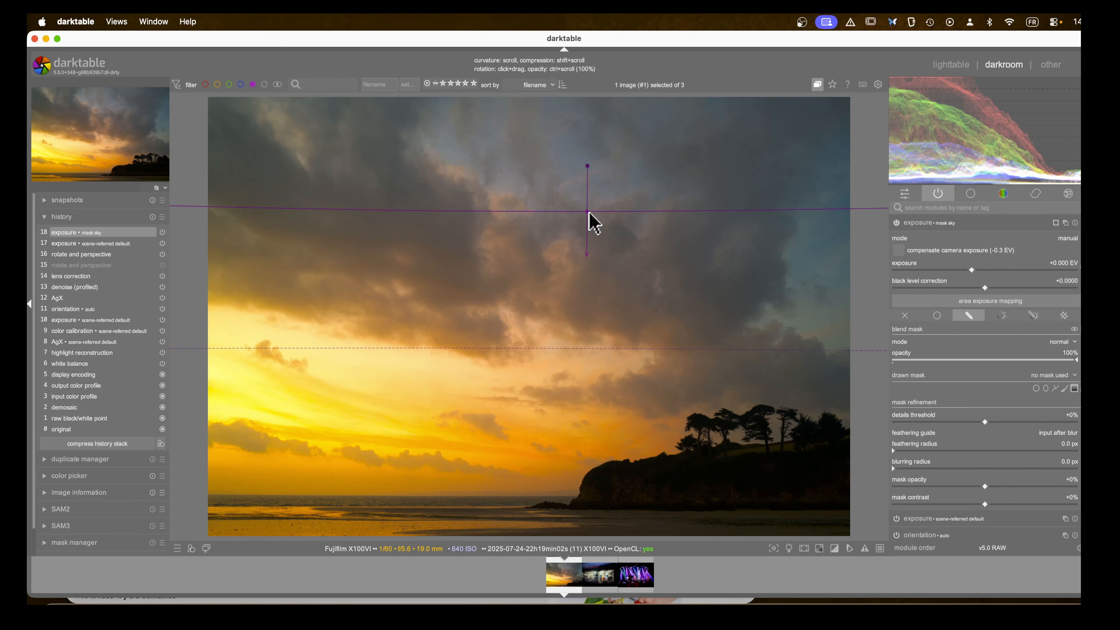
left_click(595, 222)
mouse_move(598, 281)
left_mouse_down()
mouse_move(660, 200)
mouse_move(635, 160)
left_mouse_up()
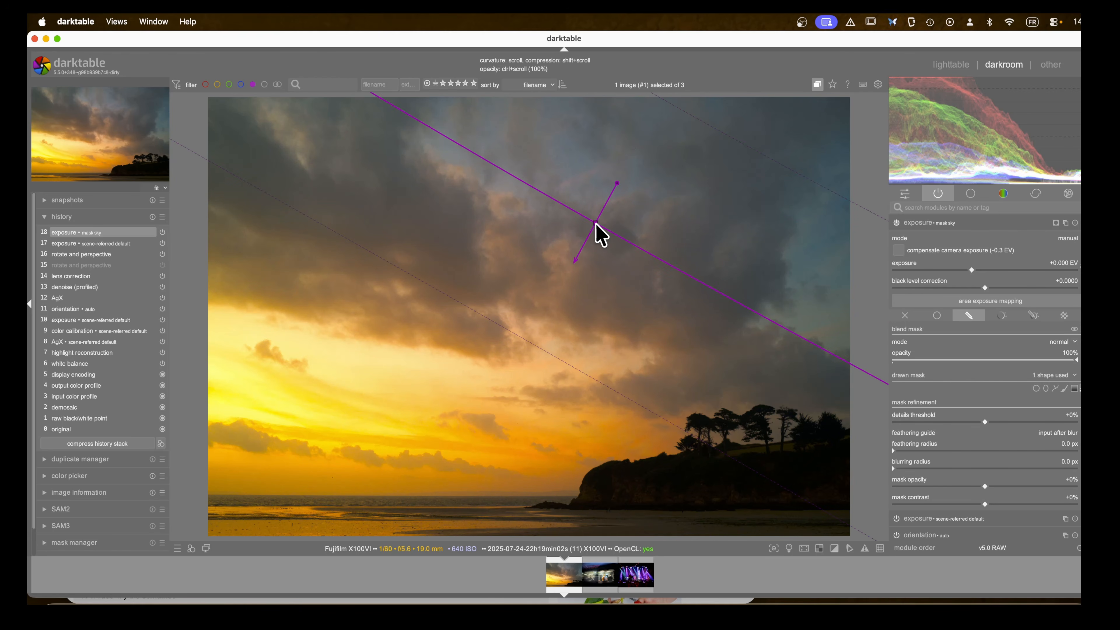
left_click_drag(600, 234, 591, 198)
Step: Preview the gradient mask overlay, raise the mask sky exposure to +0.532 EV, and collapse the module
key("m")
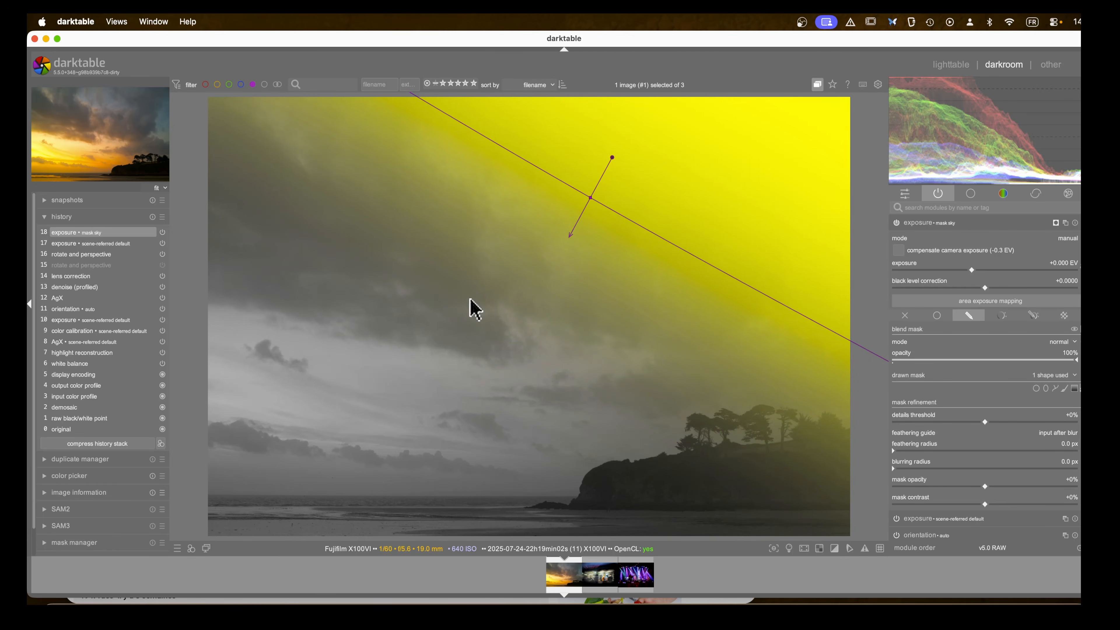
key("m")
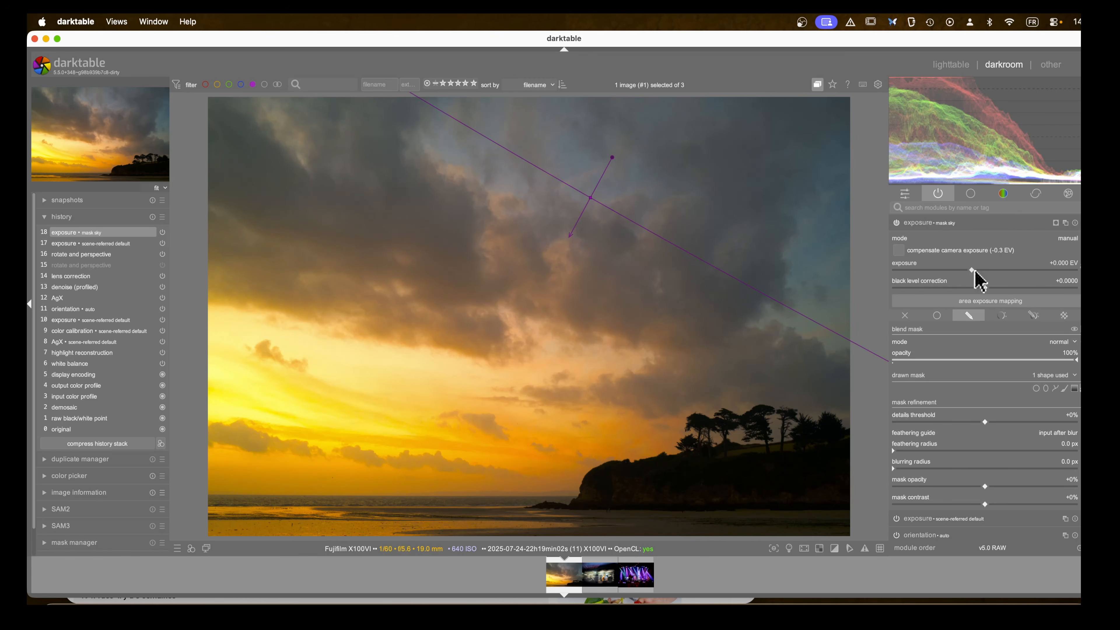
left_click_drag(976, 278, 987, 282)
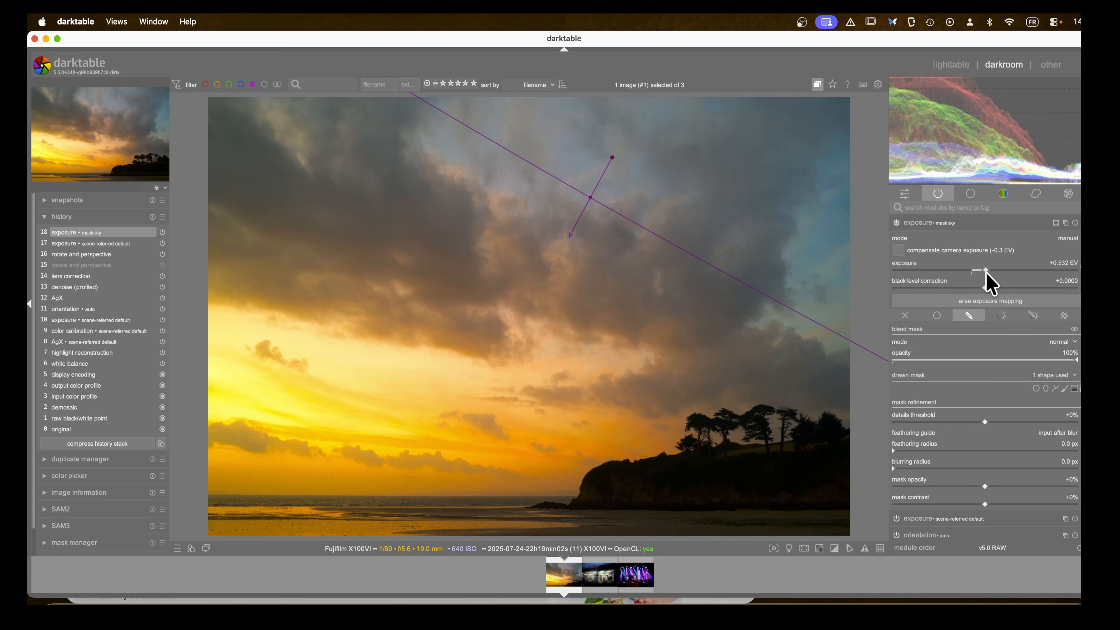
left_click(927, 223)
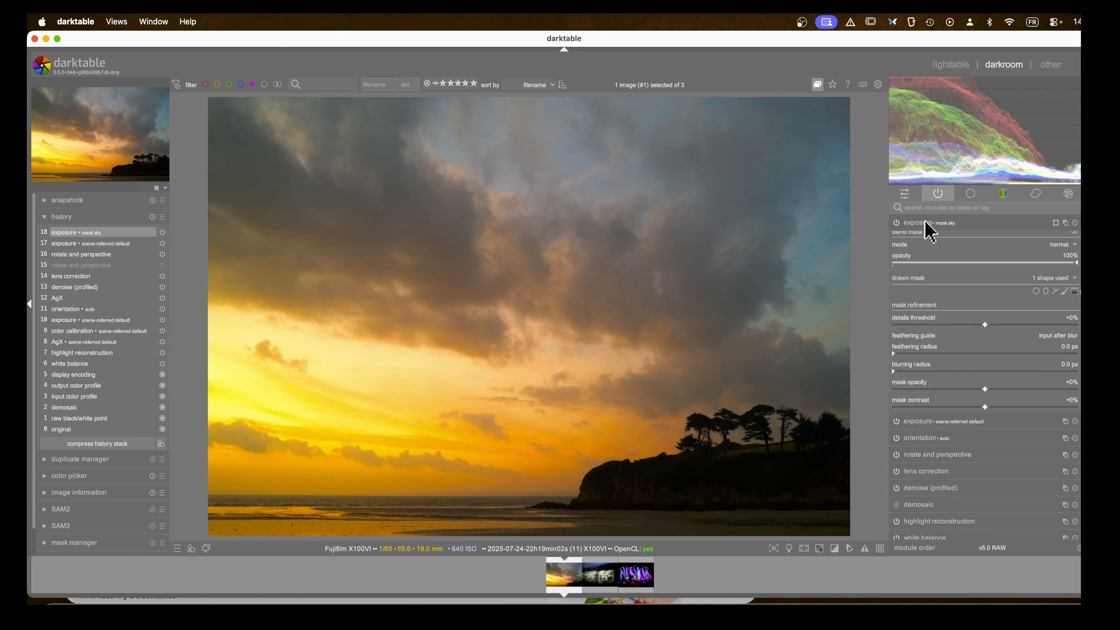
Step: Add a new instance of the color calibration module and name it "sky cold"
left_click(1003, 195)
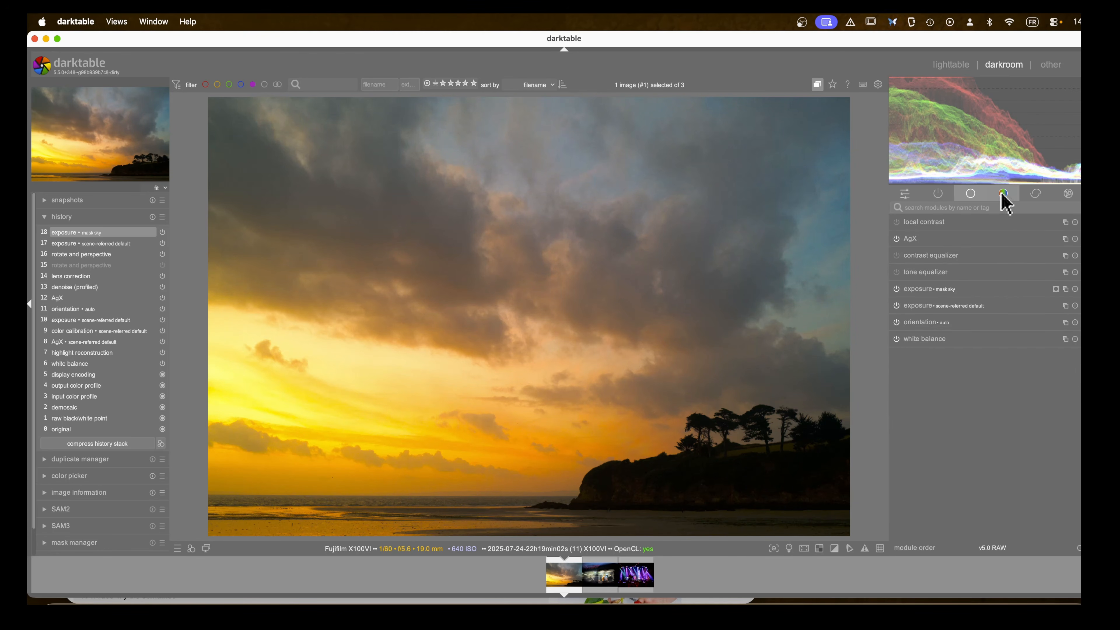
left_click(968, 256)
left_click(925, 255)
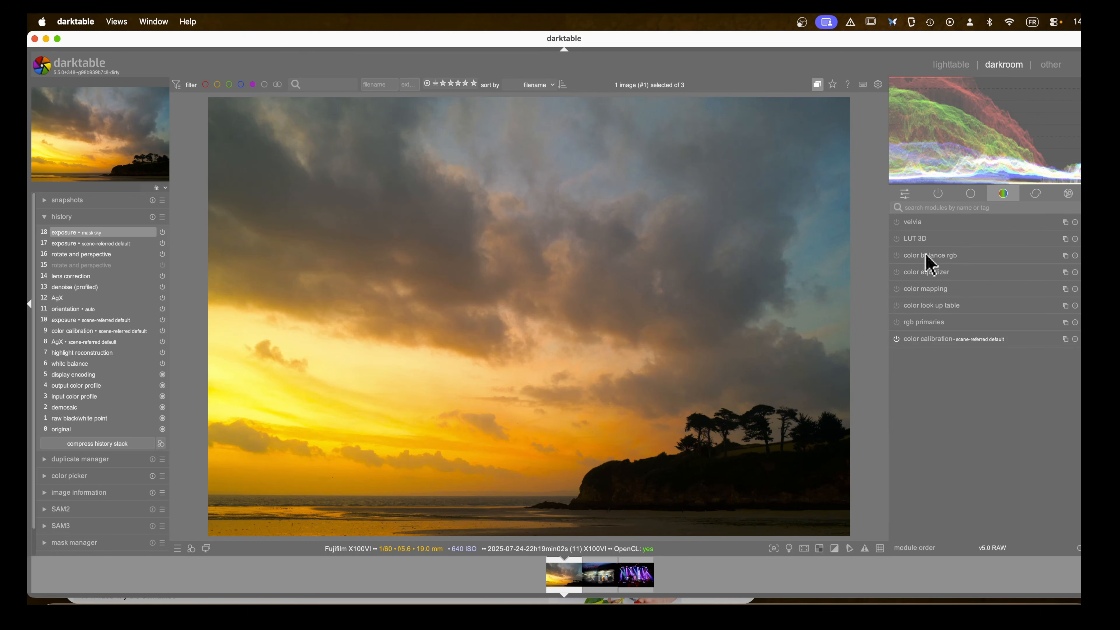
left_click(940, 195)
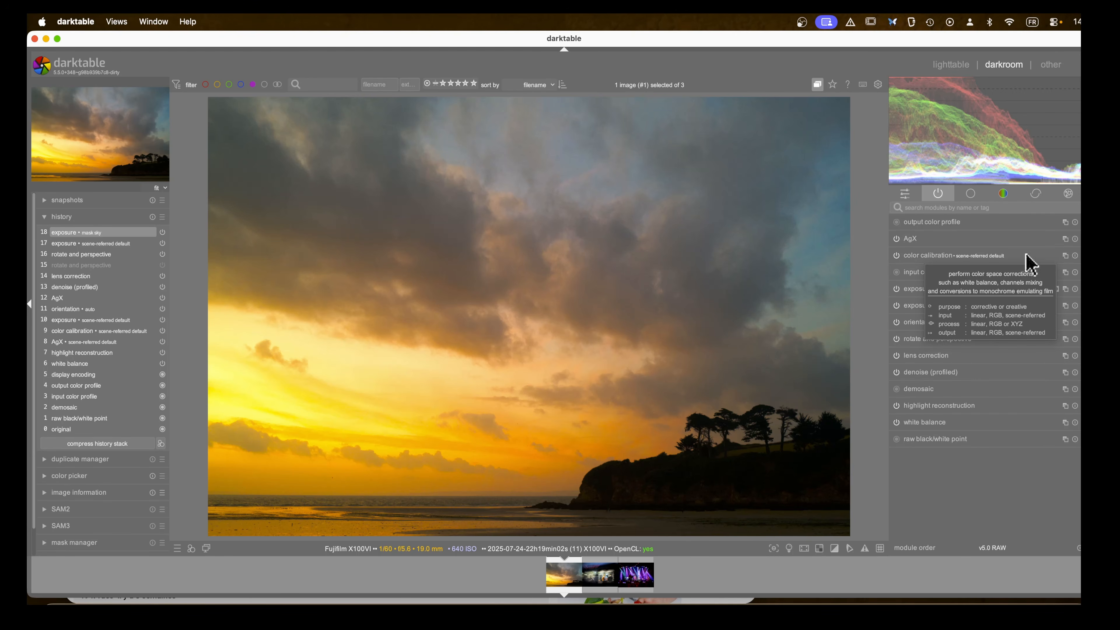
left_click(1064, 257)
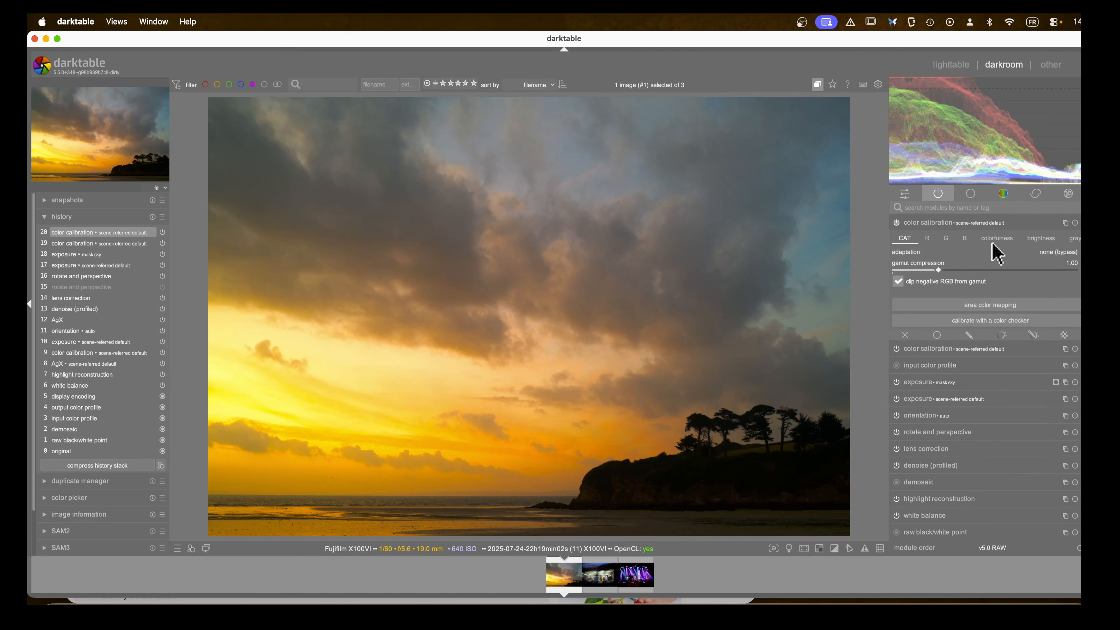
double_click(988, 223)
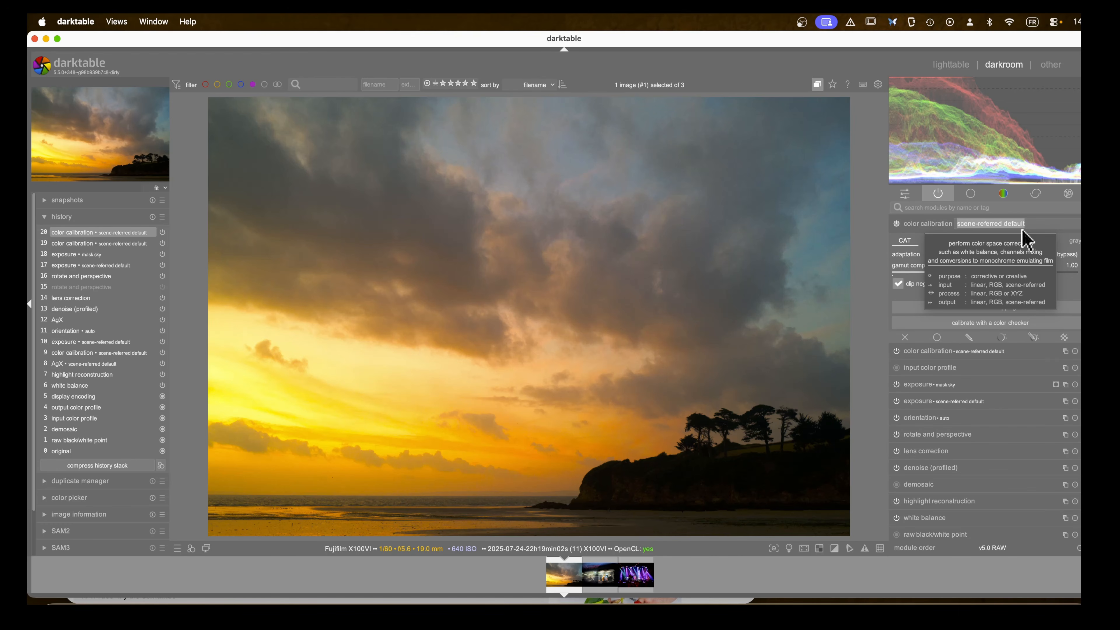
type("sky cold")
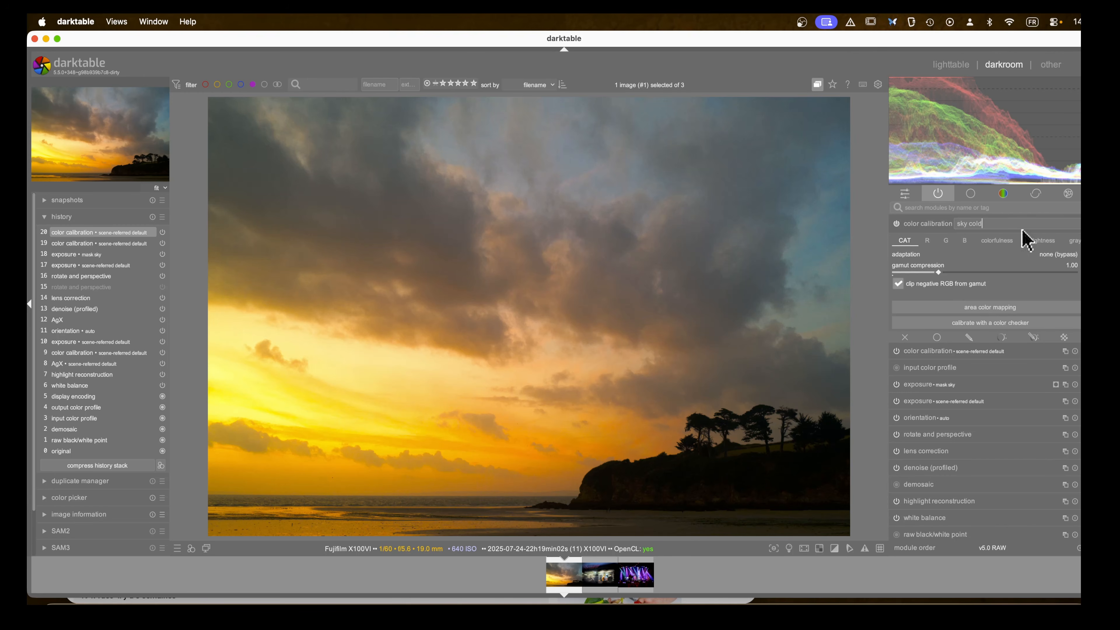
key("Return")
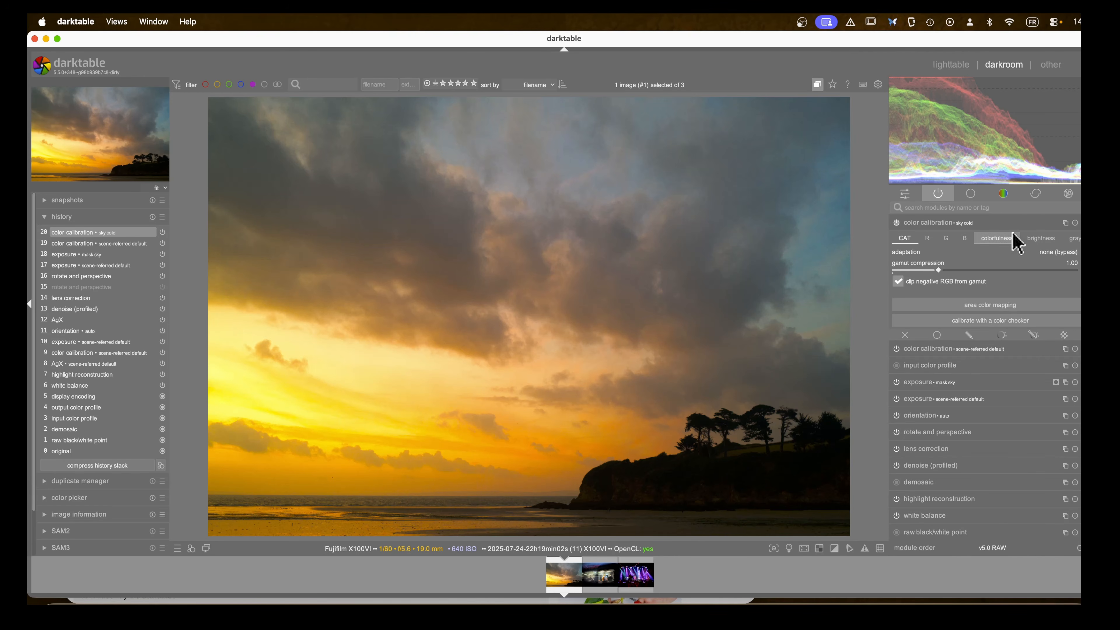
Step: Apply the "exposure • mask sky" raster mask to the sky cold color calibration
left_click(1065, 335)
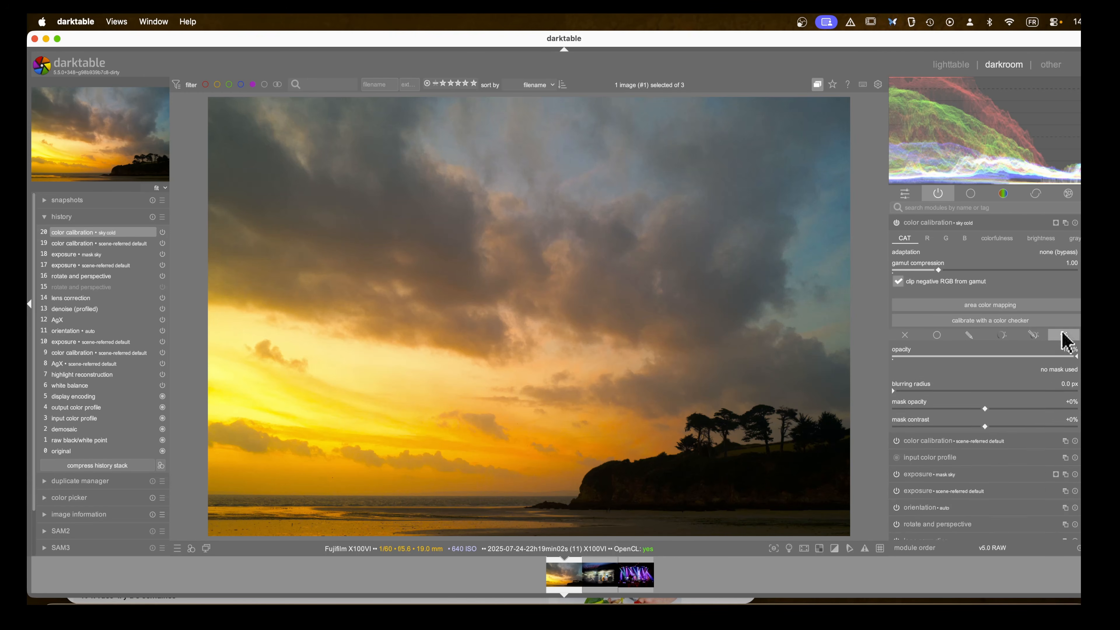
left_click(1072, 415)
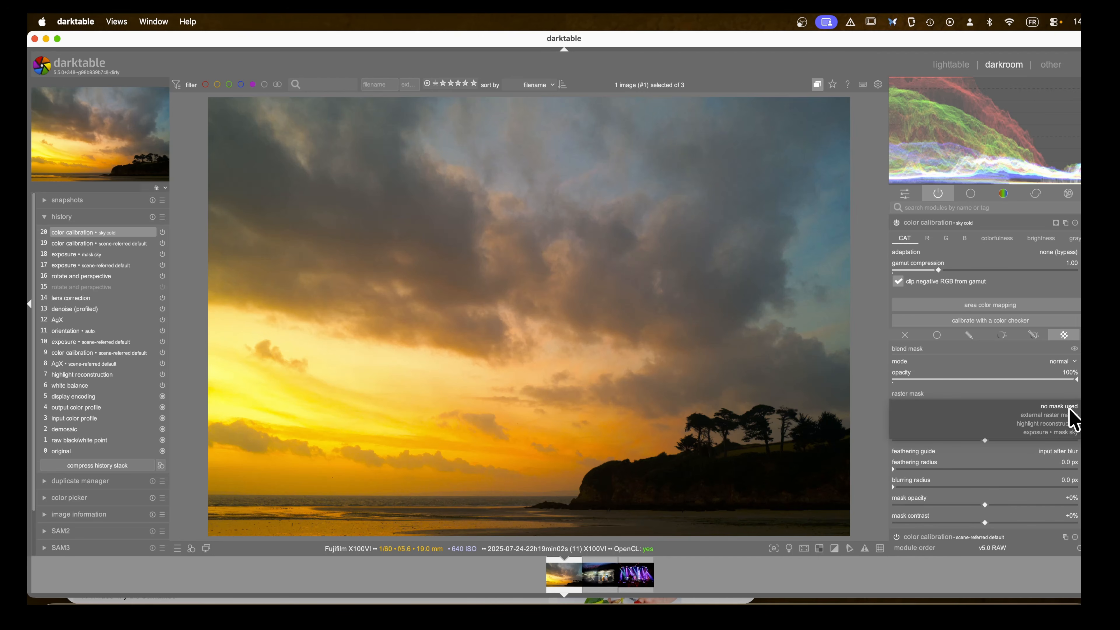
left_click(1064, 433)
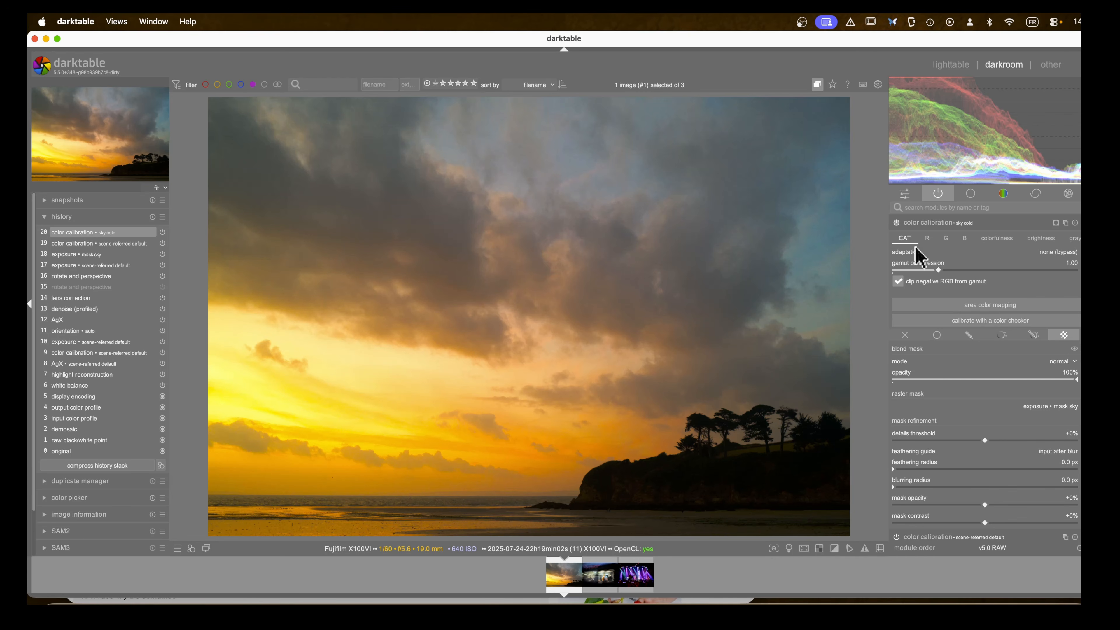
Step: Try lowering input R of the red channel to 0.876 in the sky cold color calibration
left_click(926, 238)
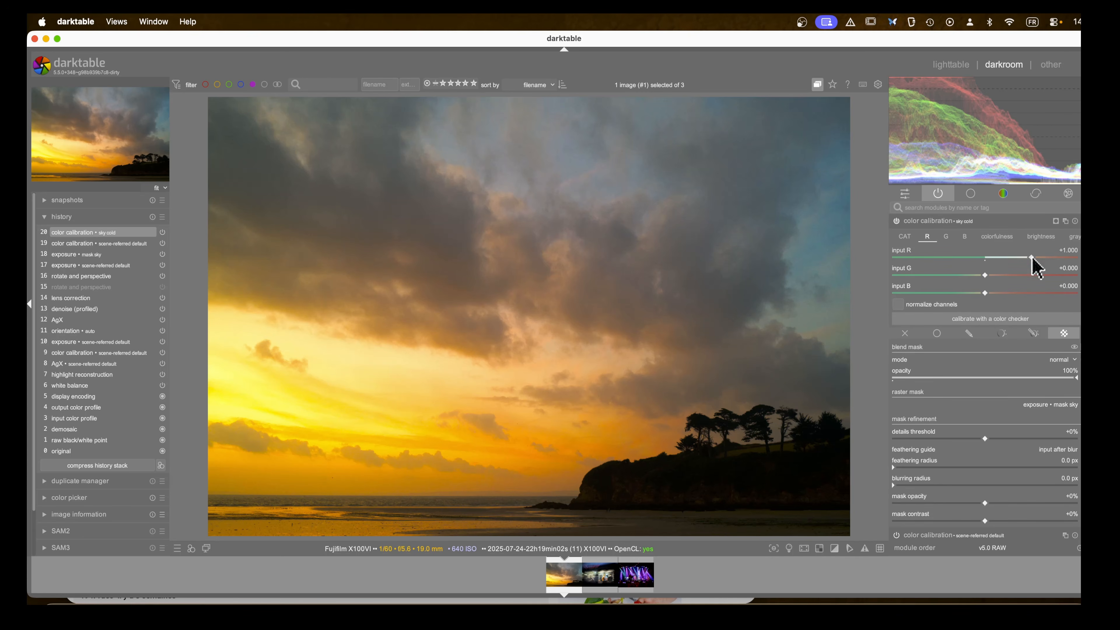
left_click_drag(1031, 257, 1025, 257)
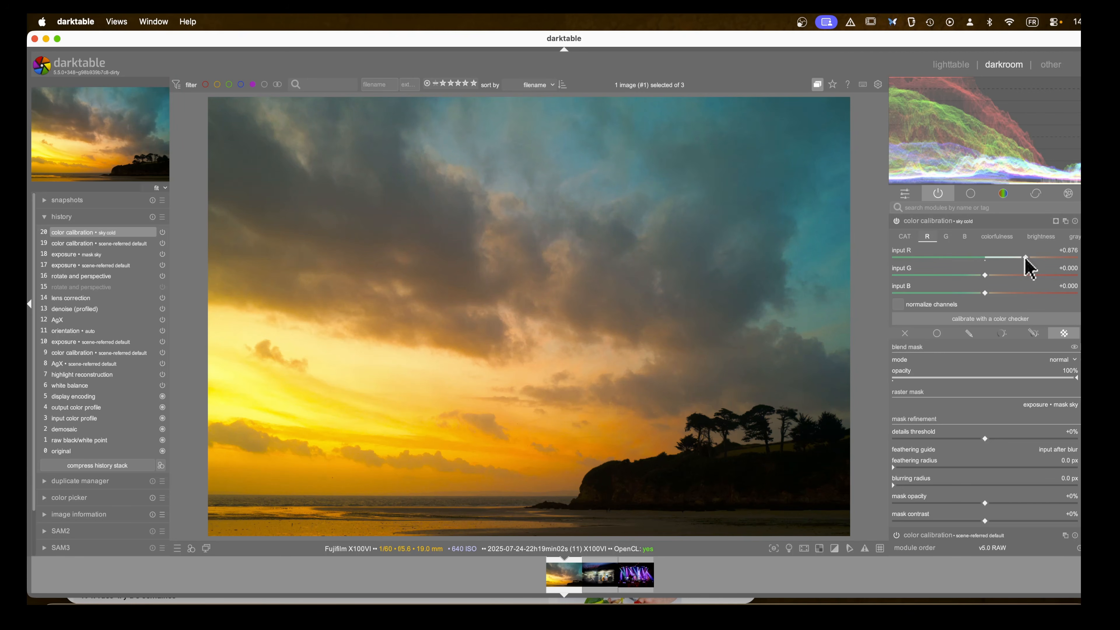
left_click(904, 237)
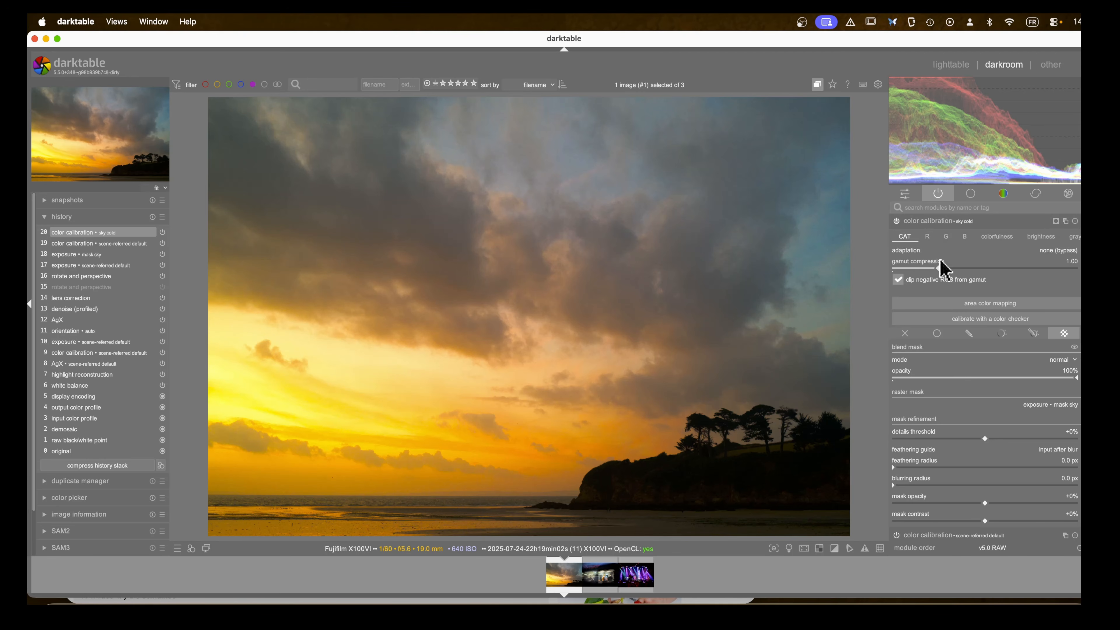
Step: Set the sky cold color calibration's adaptation to CAT16 (CIECAM16) and its illuminant to custom
left_click(1046, 250)
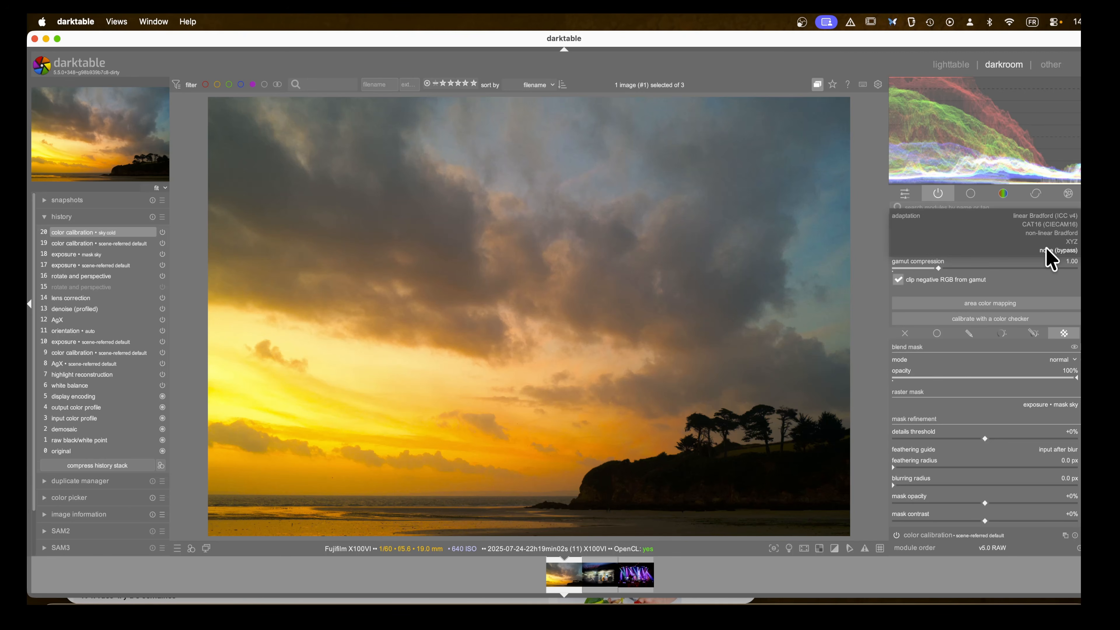
left_click(1053, 225)
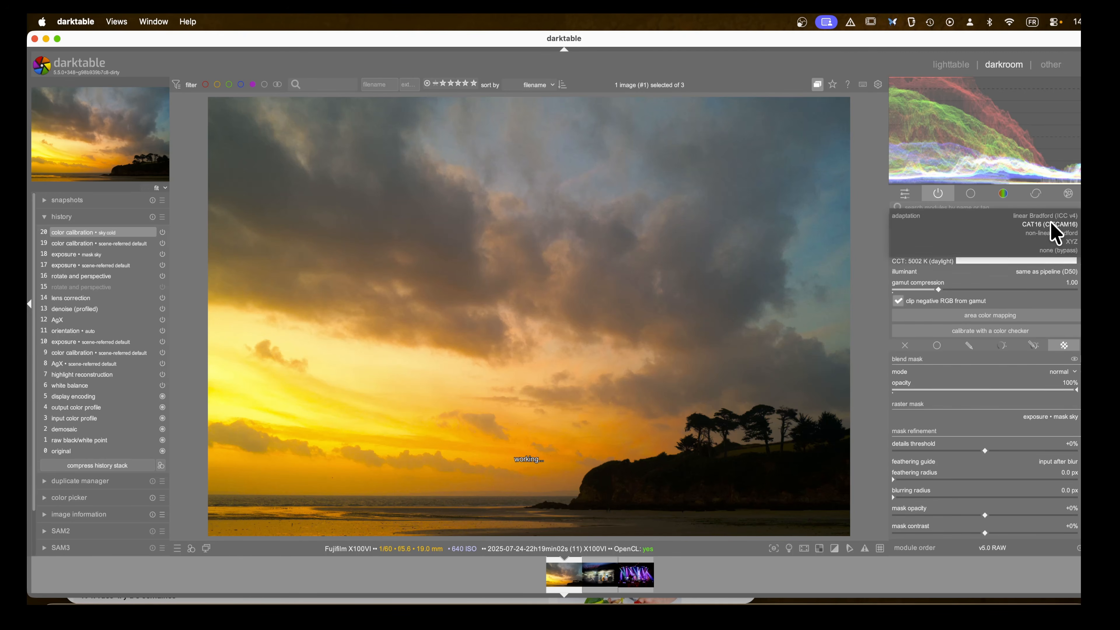
left_click(1048, 274)
left_click(1066, 334)
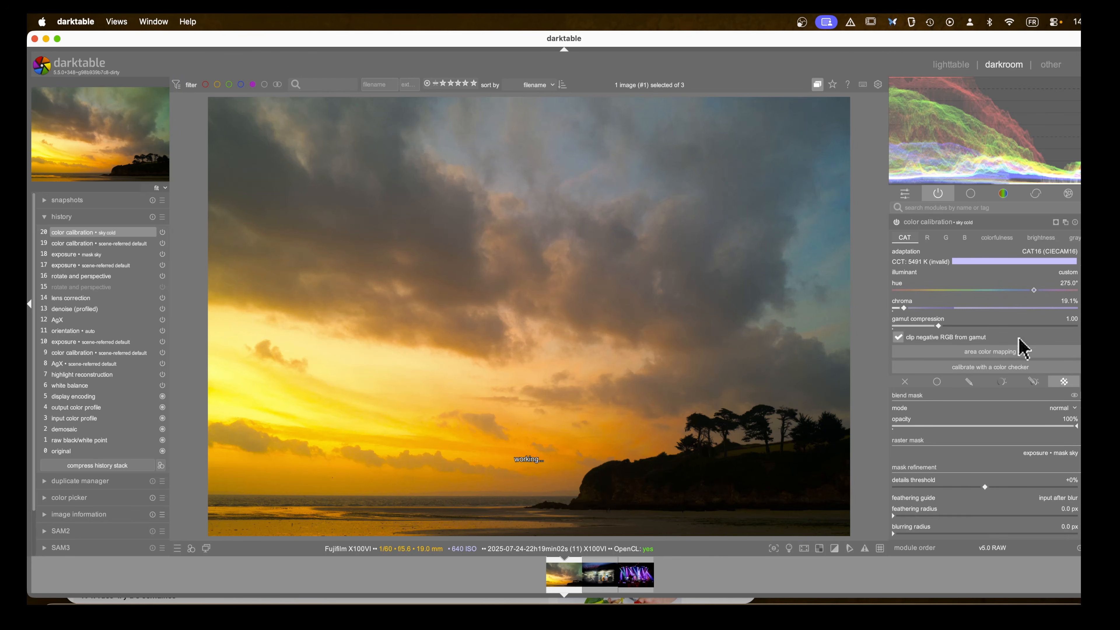
Step: Set the custom illuminant's hue to 84.8° and its chroma to 19.1%
left_click_drag(1034, 300, 907, 312)
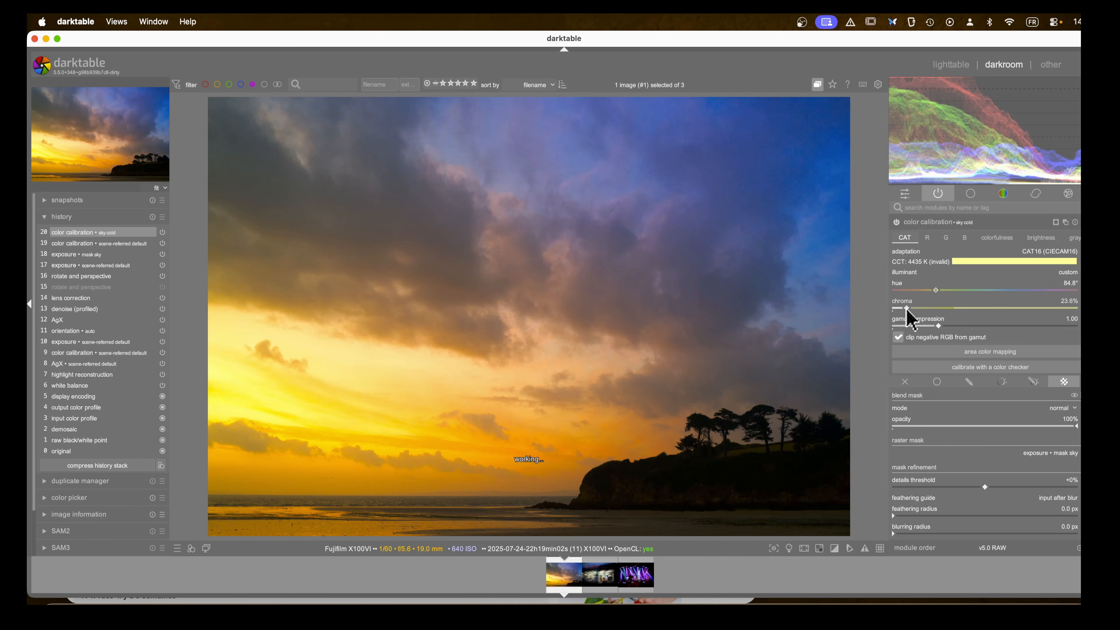
right_click(907, 309)
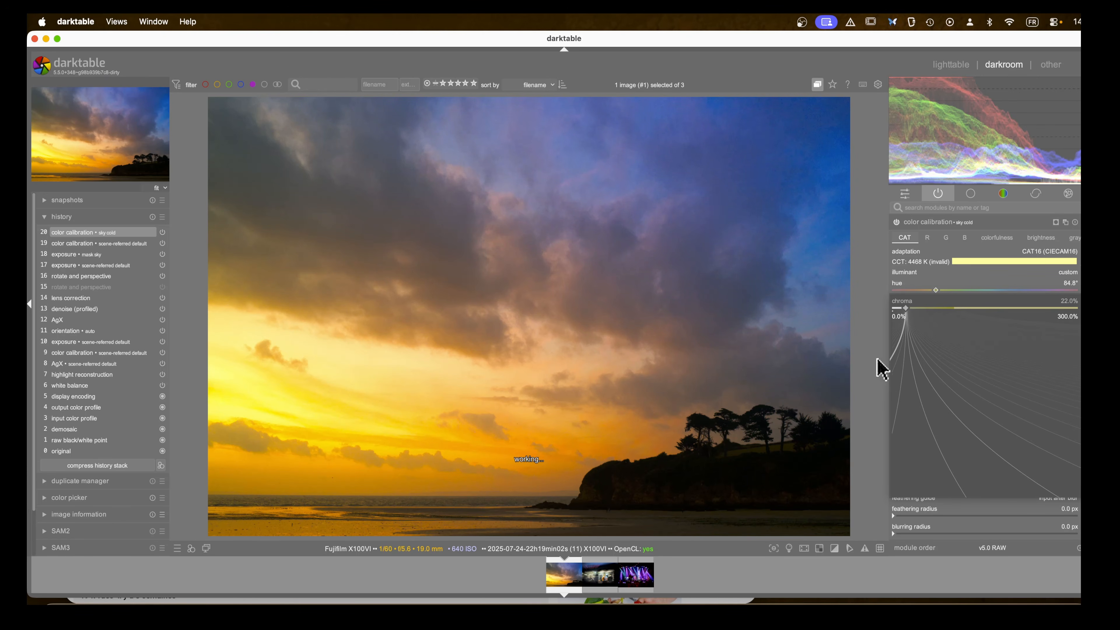
left_click(894, 330)
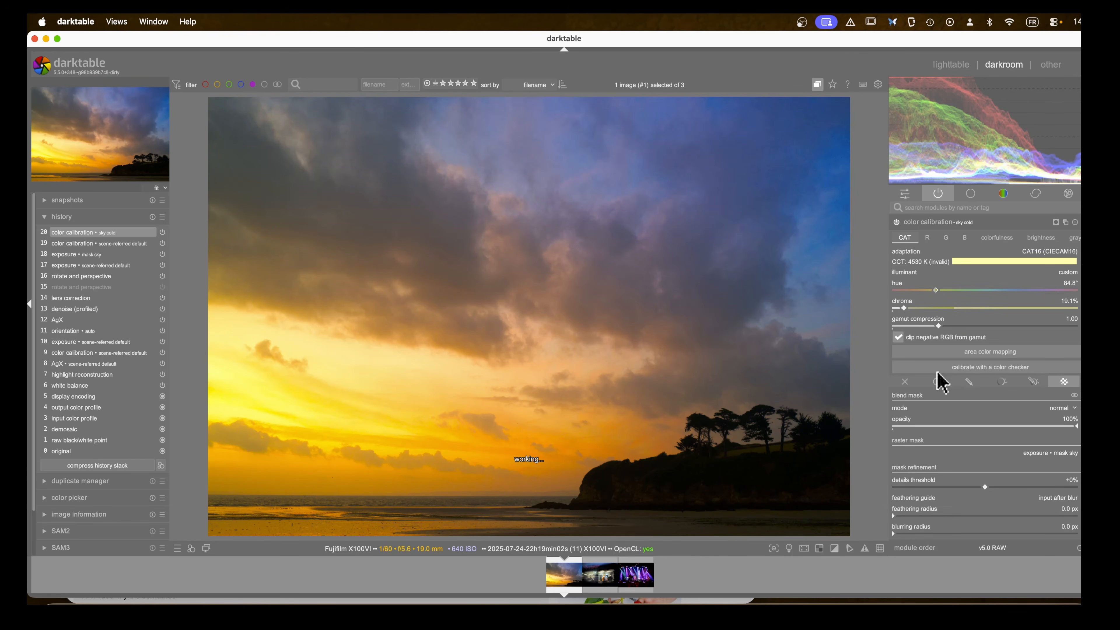
Step: Compare the photo with the sky color calibration off and on, and blend it uniformly at 52% opacity
left_click(896, 222)
left_click(896, 222)
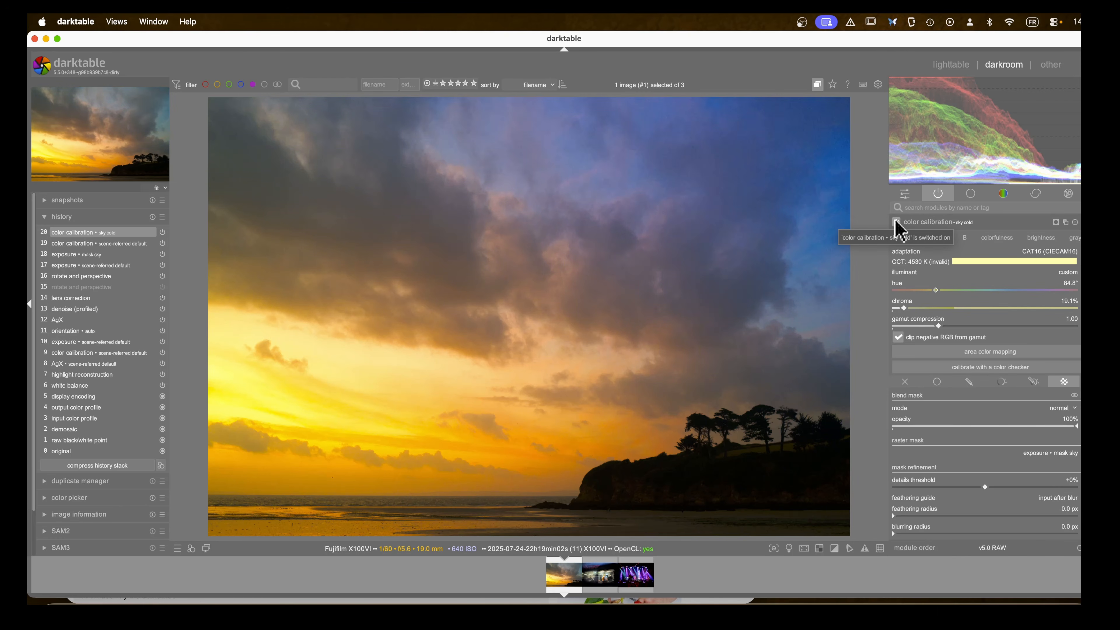
left_click(936, 381)
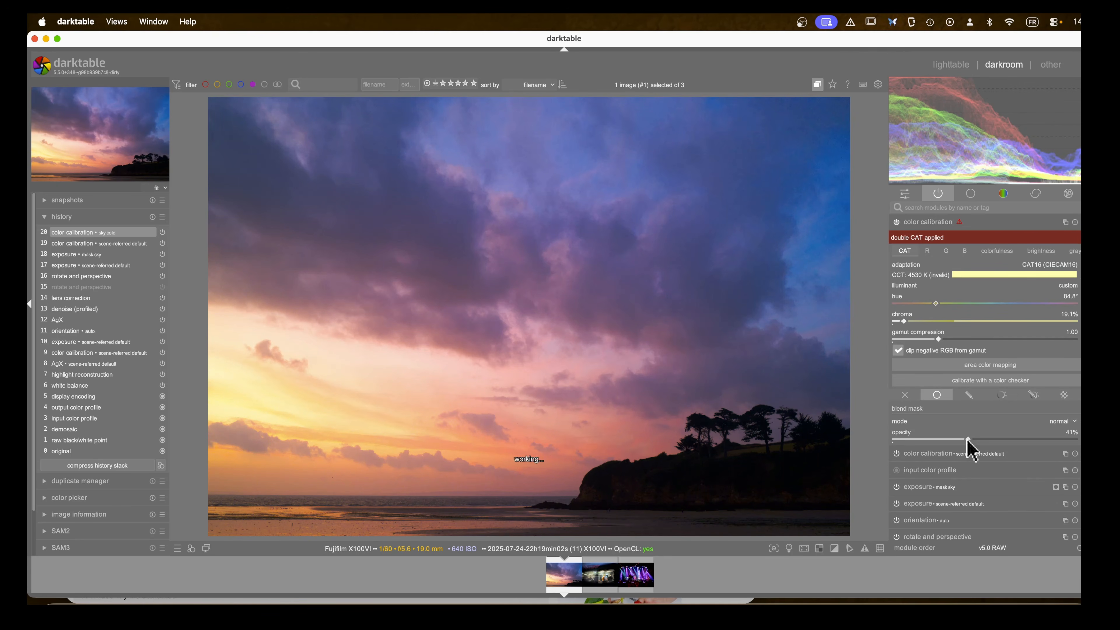
left_click_drag(968, 440, 988, 439)
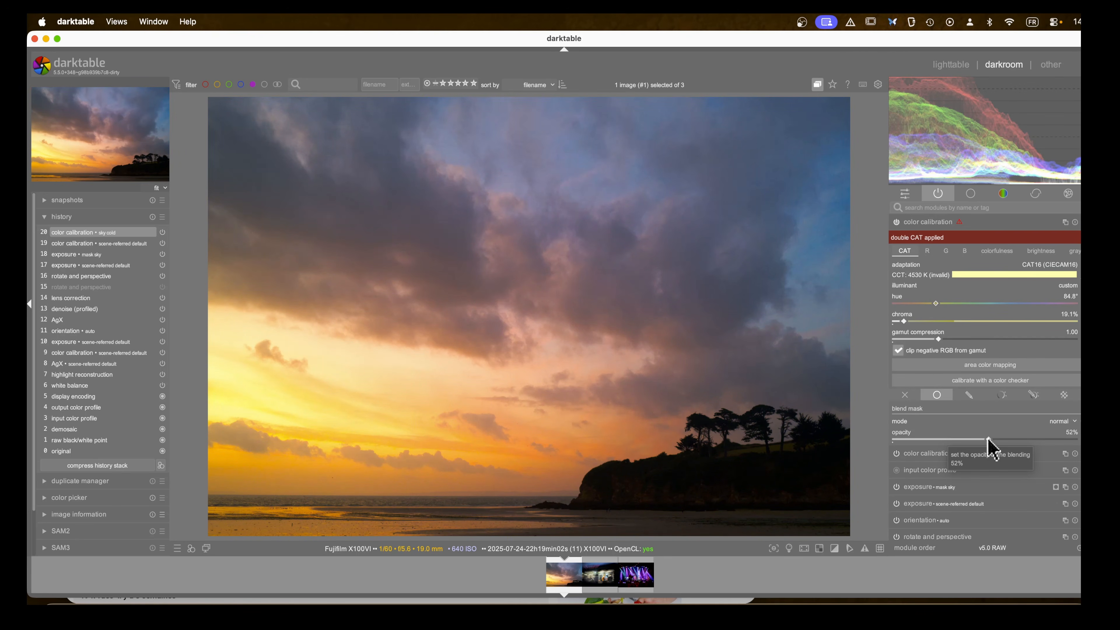
Step: Raise the blending opacity of the sky cold color calibration to 58%
left_click(998, 440)
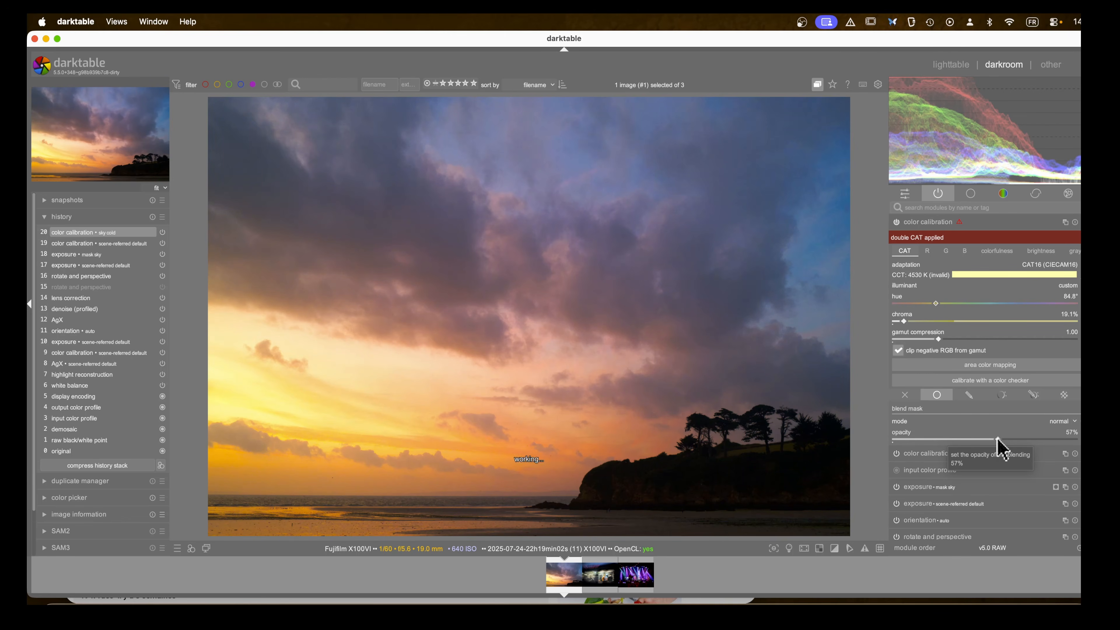
left_click_drag(998, 440, 1007, 439)
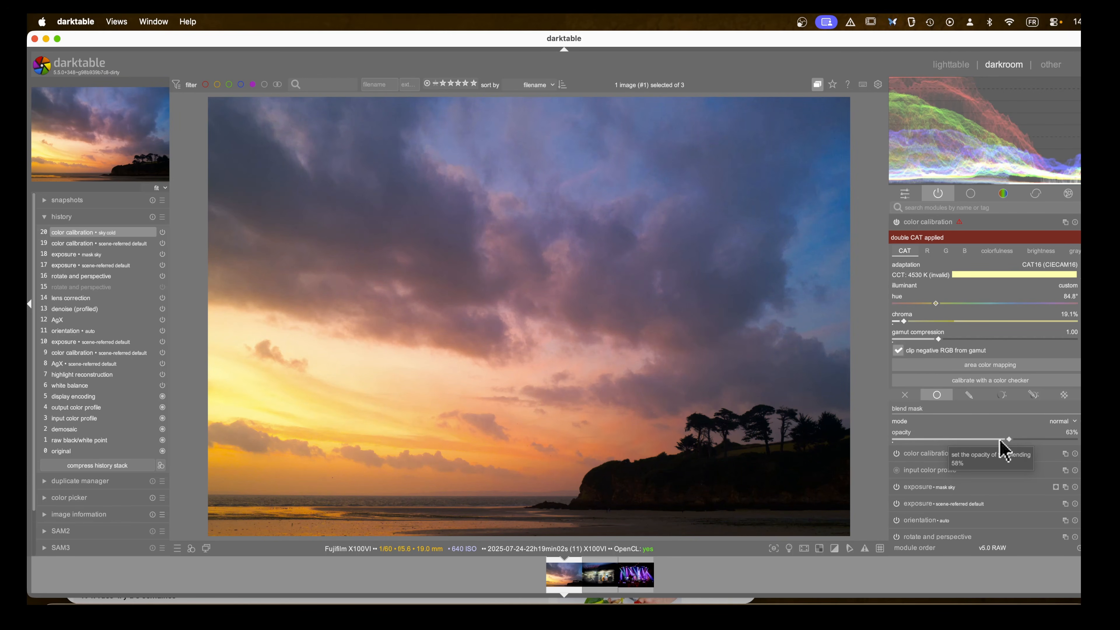
left_click(1000, 440)
left_click(931, 222)
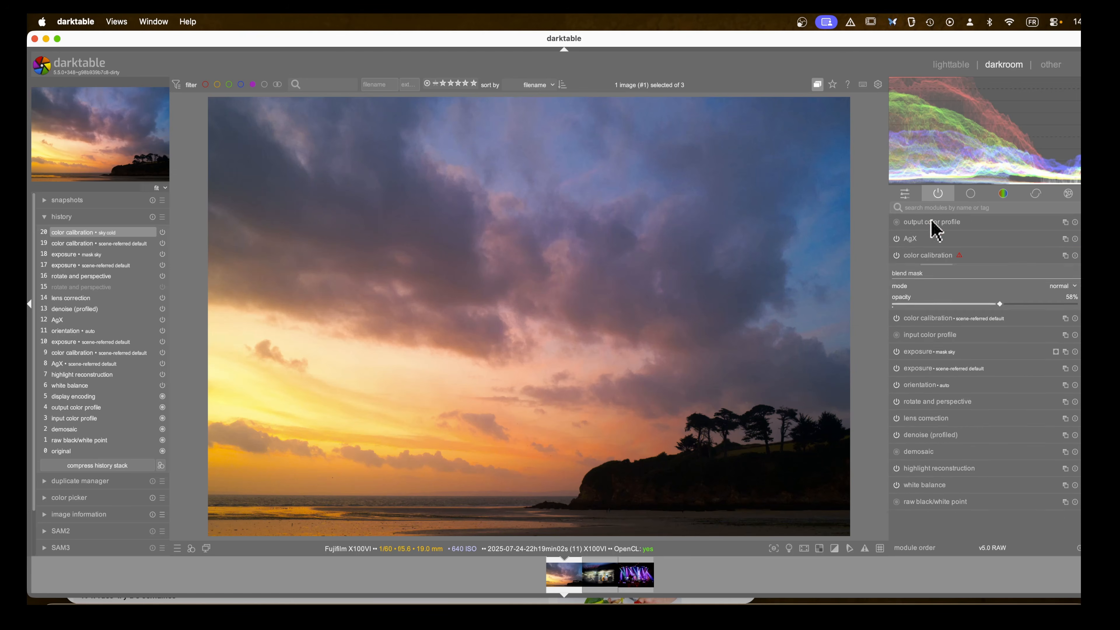
left_click(920, 257)
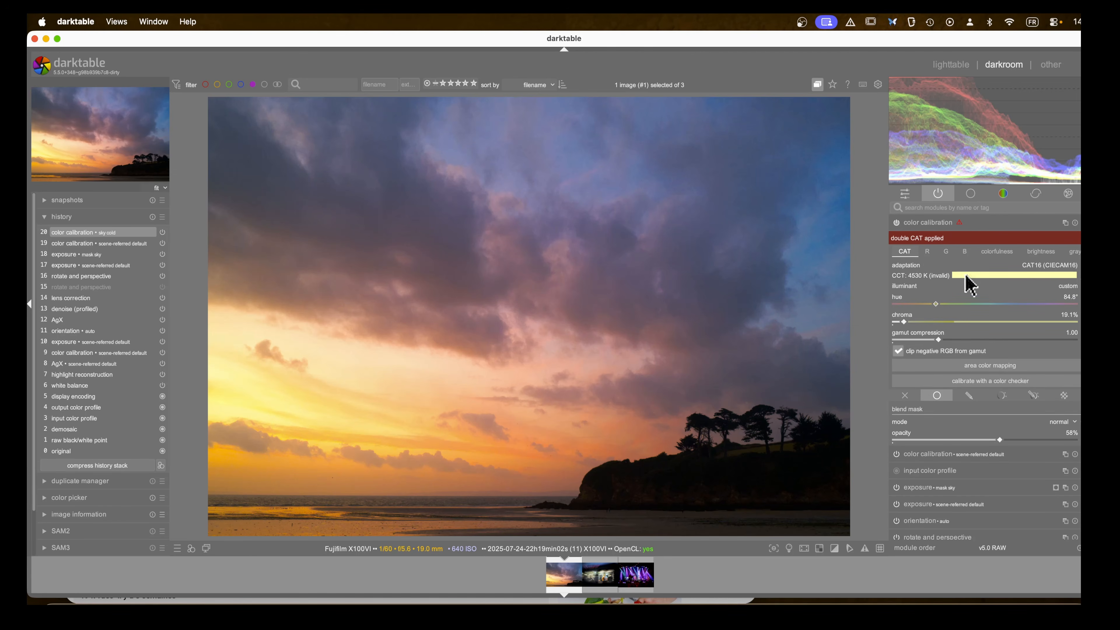
left_click(923, 225)
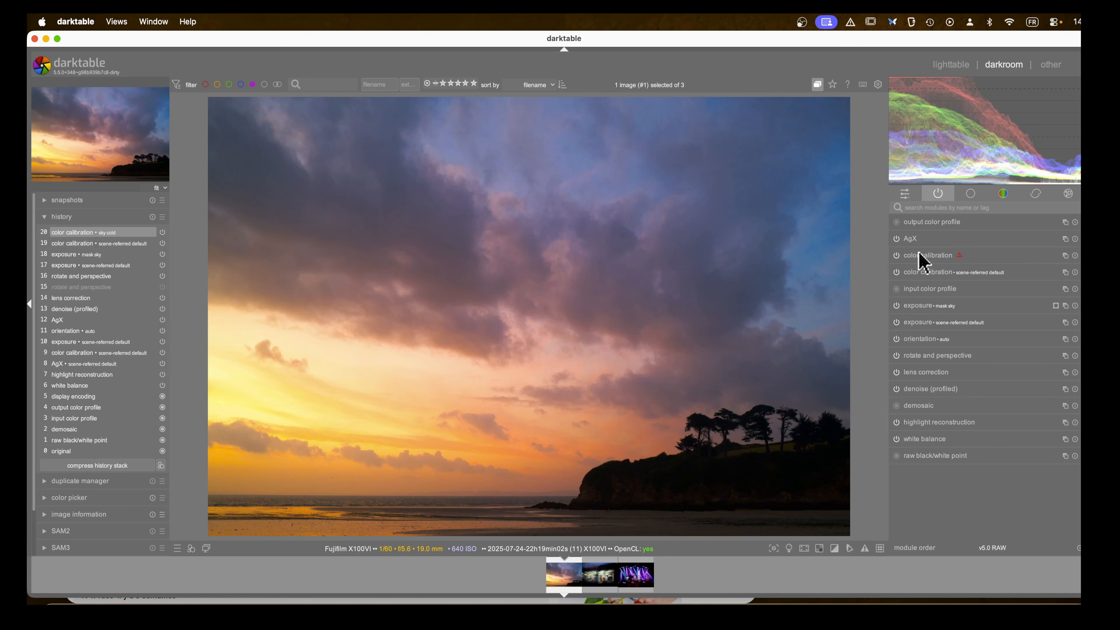
Step: Compare the photo with the sky cold color calibration switched off and on, leaving it on
left_click(896, 256)
left_click(897, 256)
left_click(896, 255)
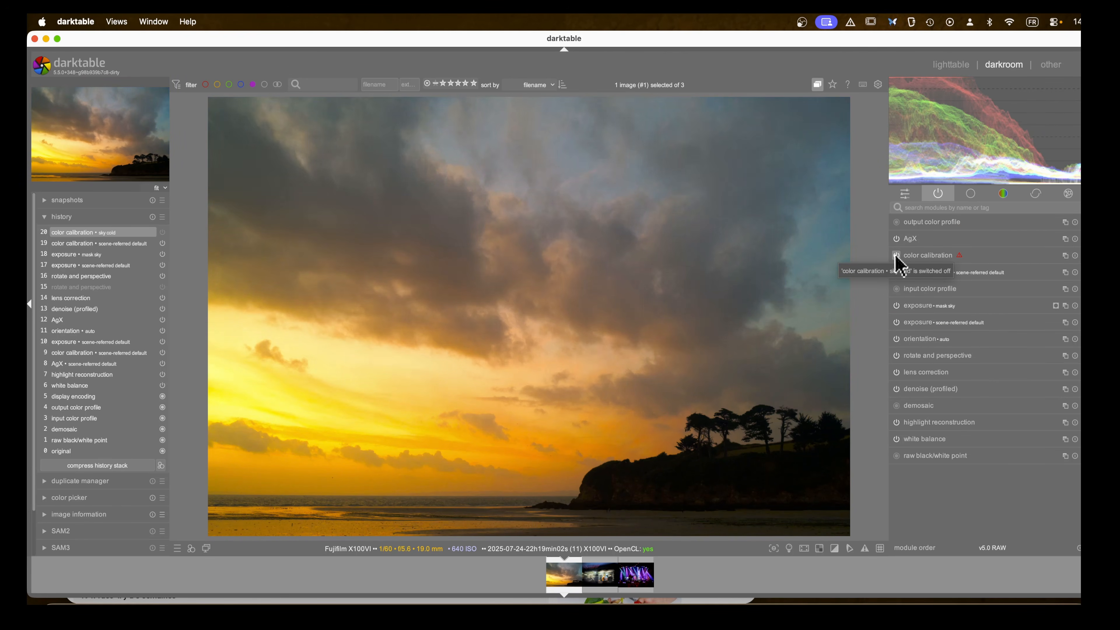
left_click(897, 255)
left_click(897, 256)
left_click(896, 256)
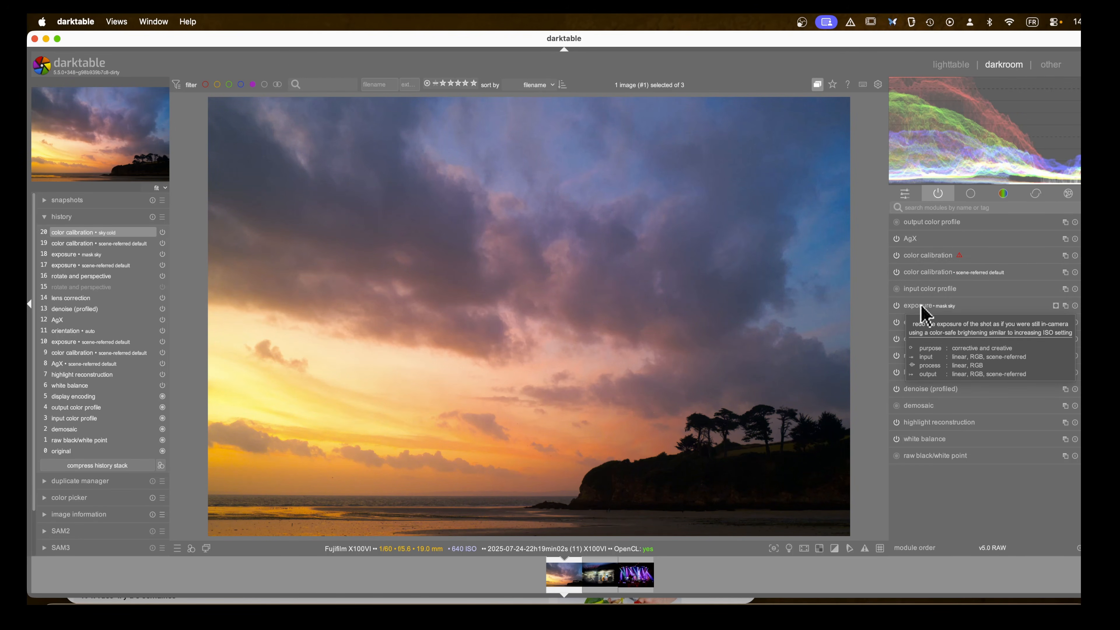
Step: Restrict the sky cold color calibration to the sky with the raster mask from the mask sky exposure instance
left_click(928, 257)
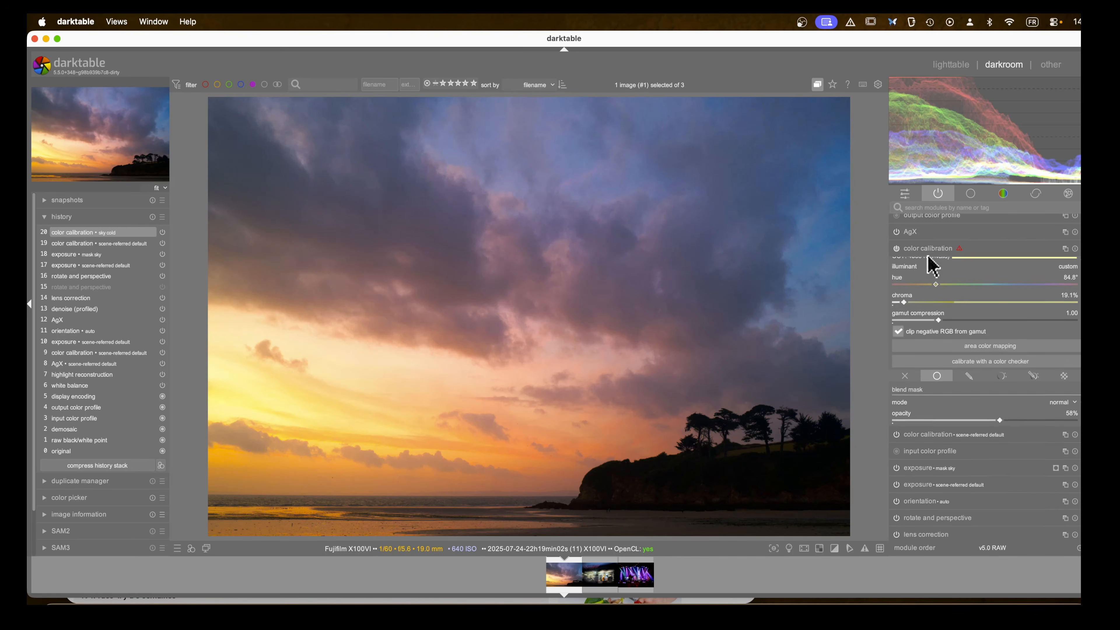
left_click(1063, 396)
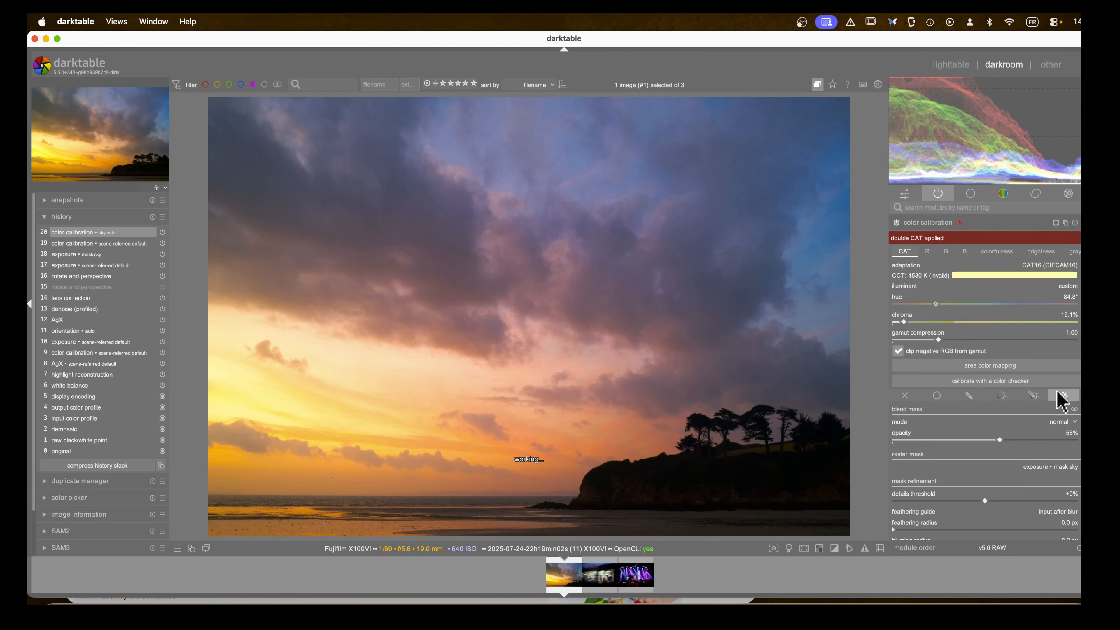
scroll(1041, 467, "down", 4)
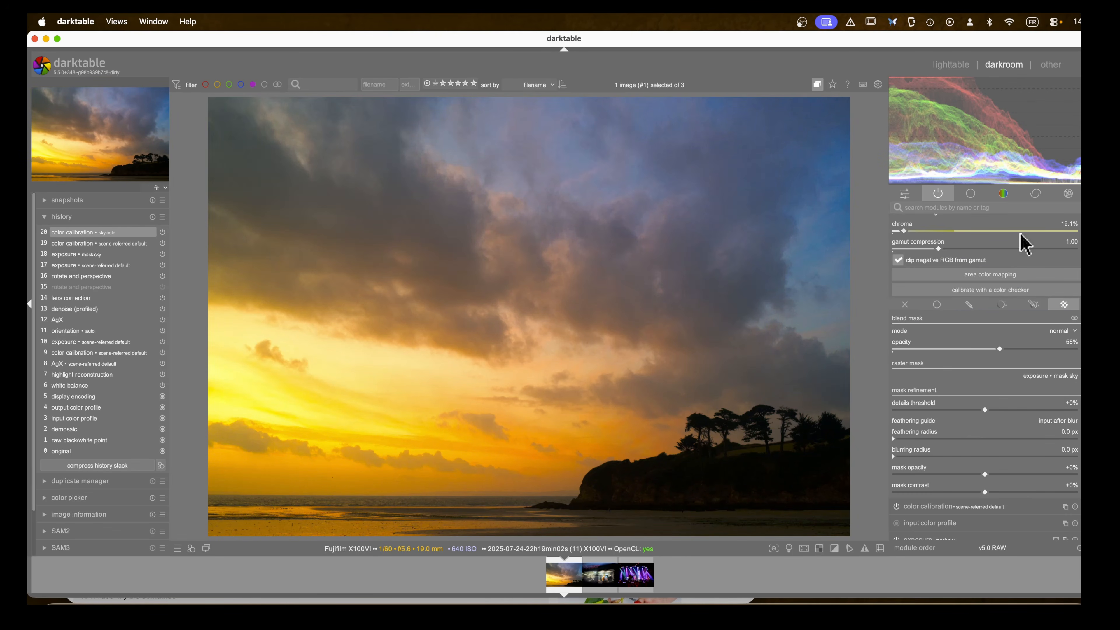
scroll(1014, 252, "up", 5)
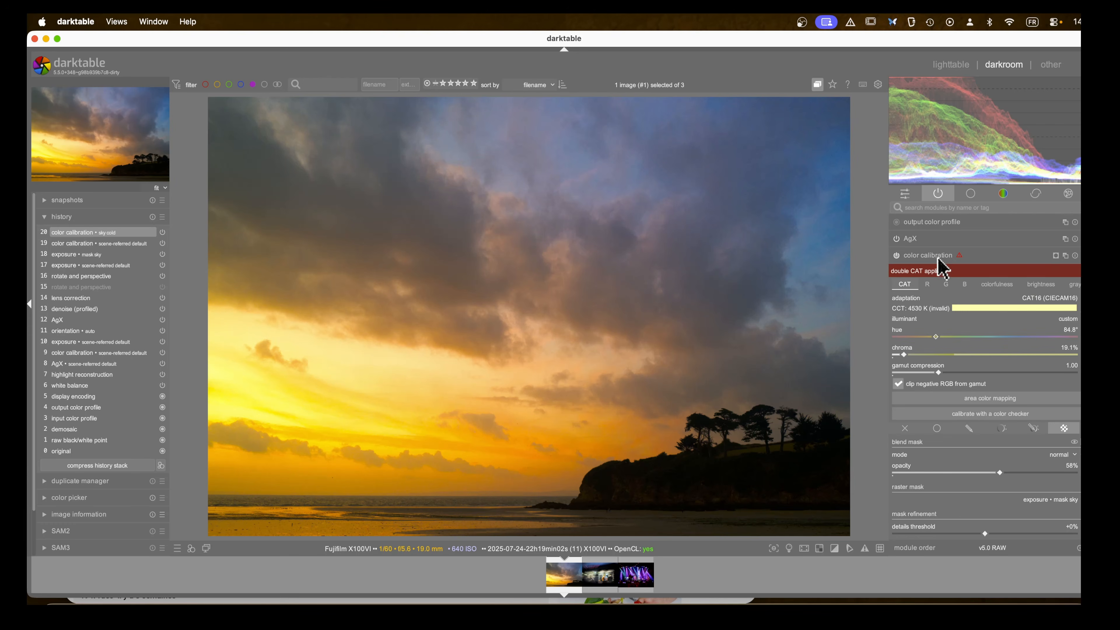
left_click(938, 261)
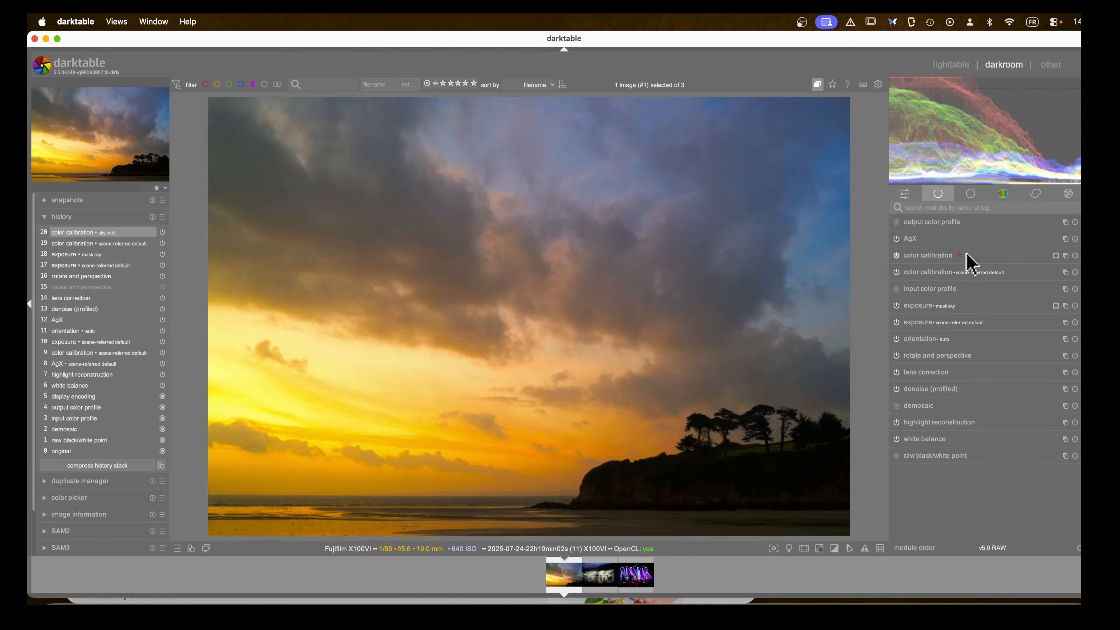
left_click(896, 256)
Step: Enable local contrast and compare the photo with it off and on, leaving it on
left_click(972, 194)
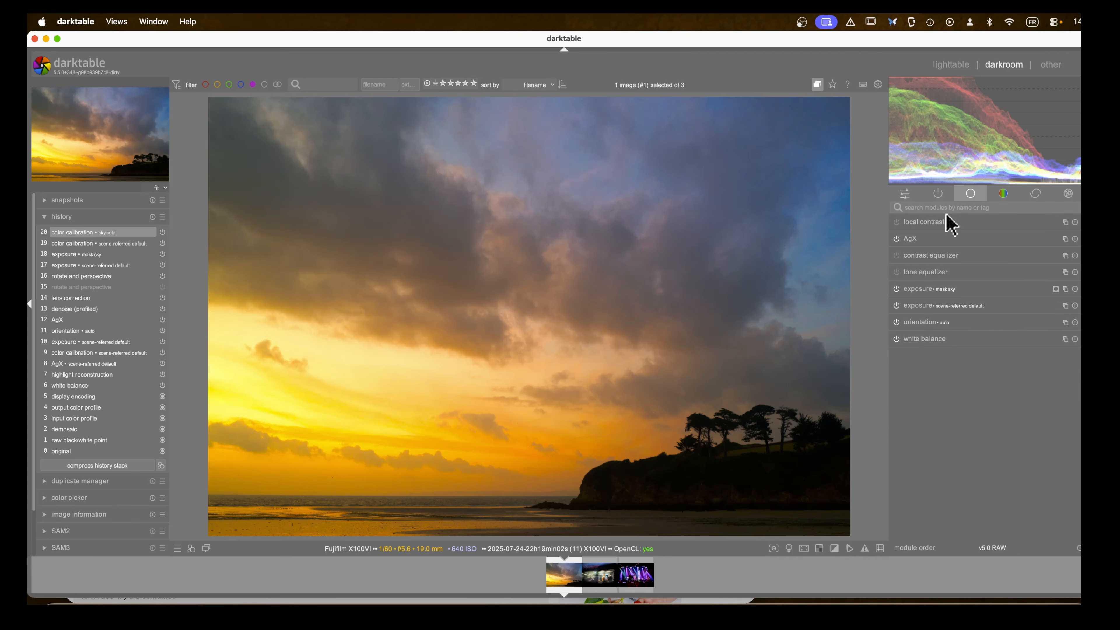
left_click(897, 222)
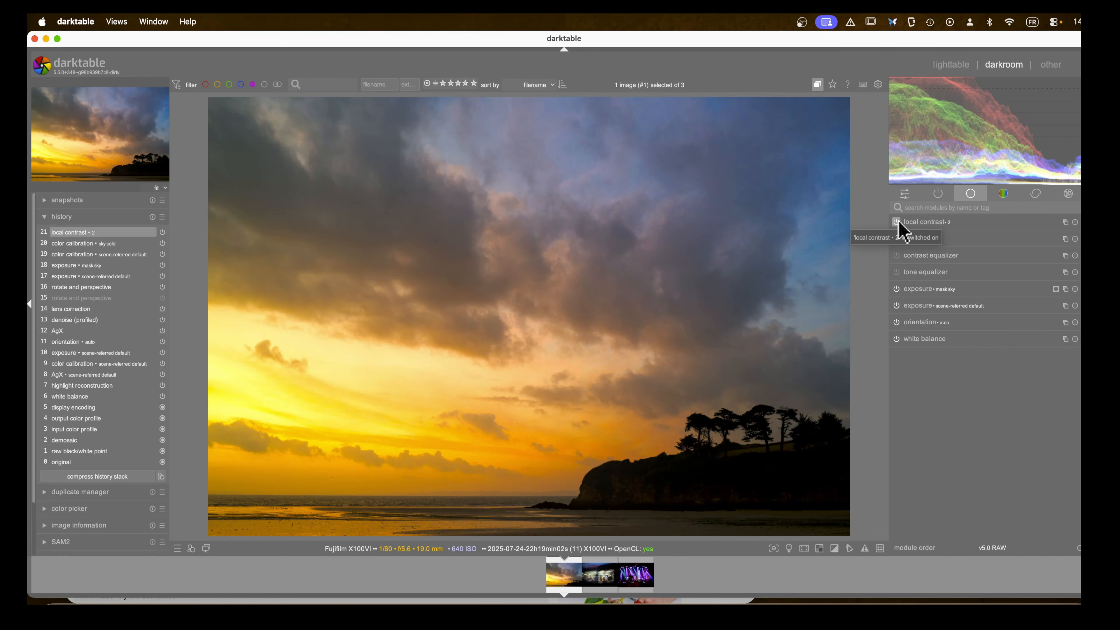
left_click(897, 222)
left_click(897, 223)
left_click(898, 222)
left_click(898, 222)
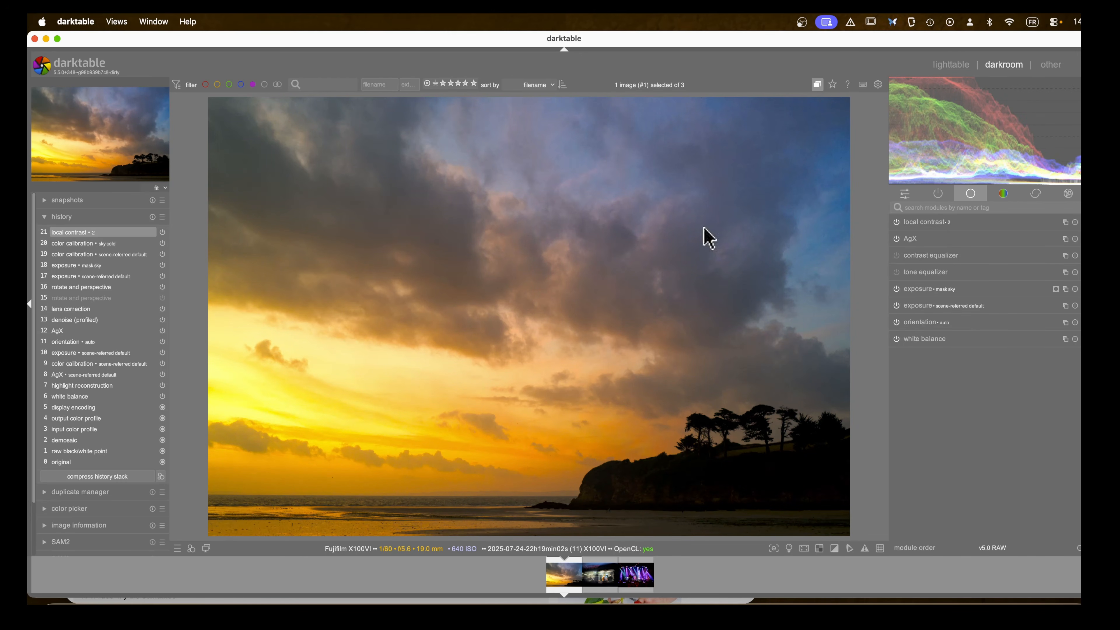
Step: Lower the shadows of the local contrast to 0% and compare the result with the module off and on
left_click(909, 223)
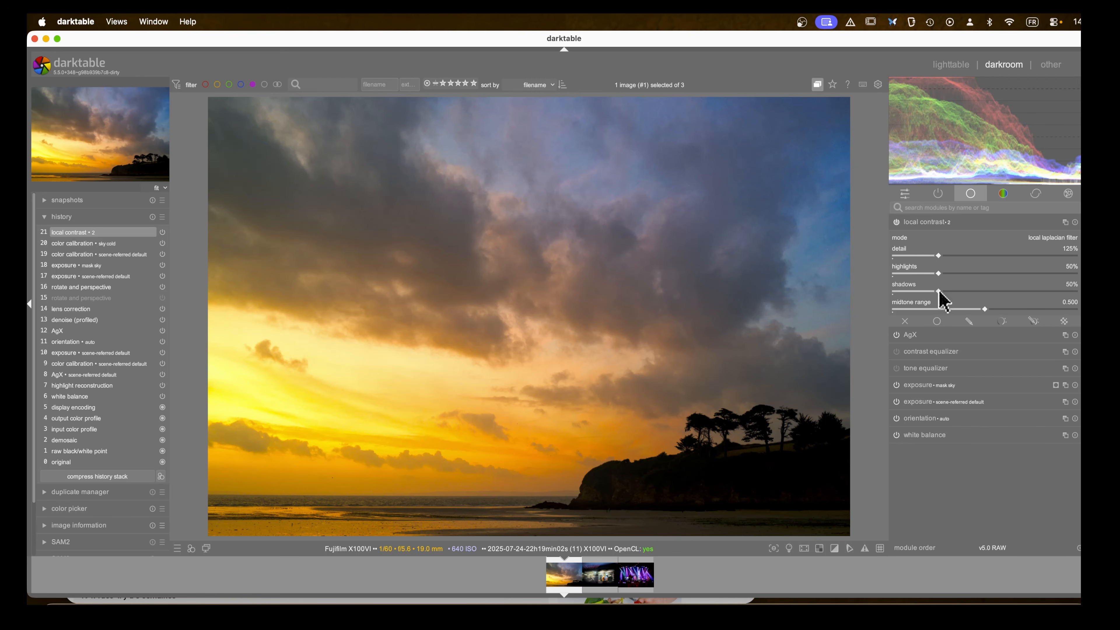
left_click_drag(939, 292, 899, 300)
left_click(896, 223)
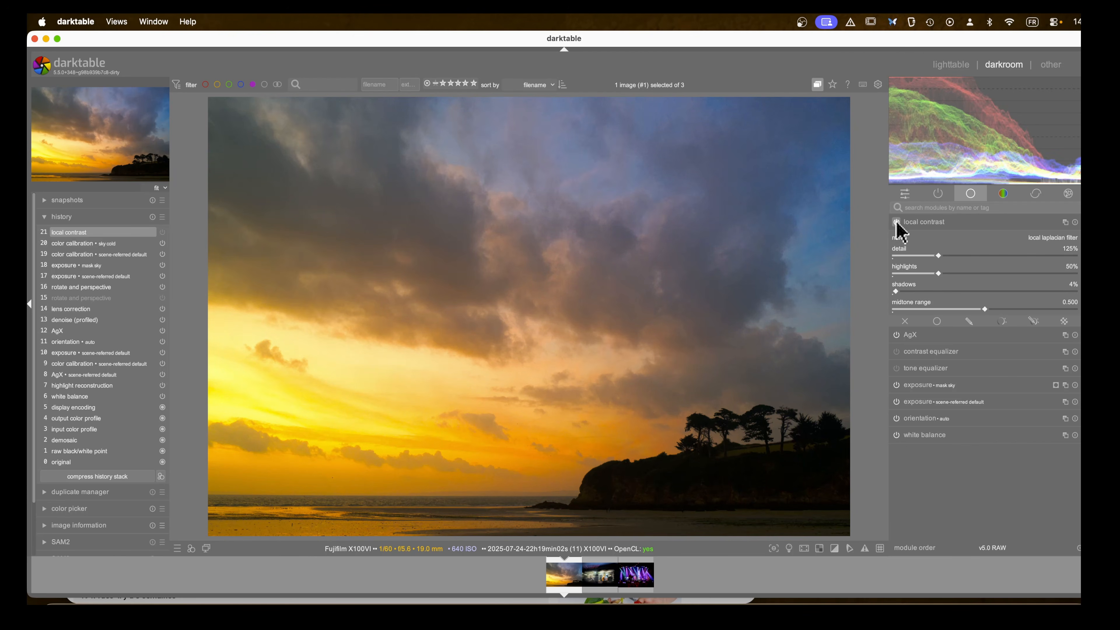
left_click(897, 223)
left_click_drag(900, 295, 890, 295)
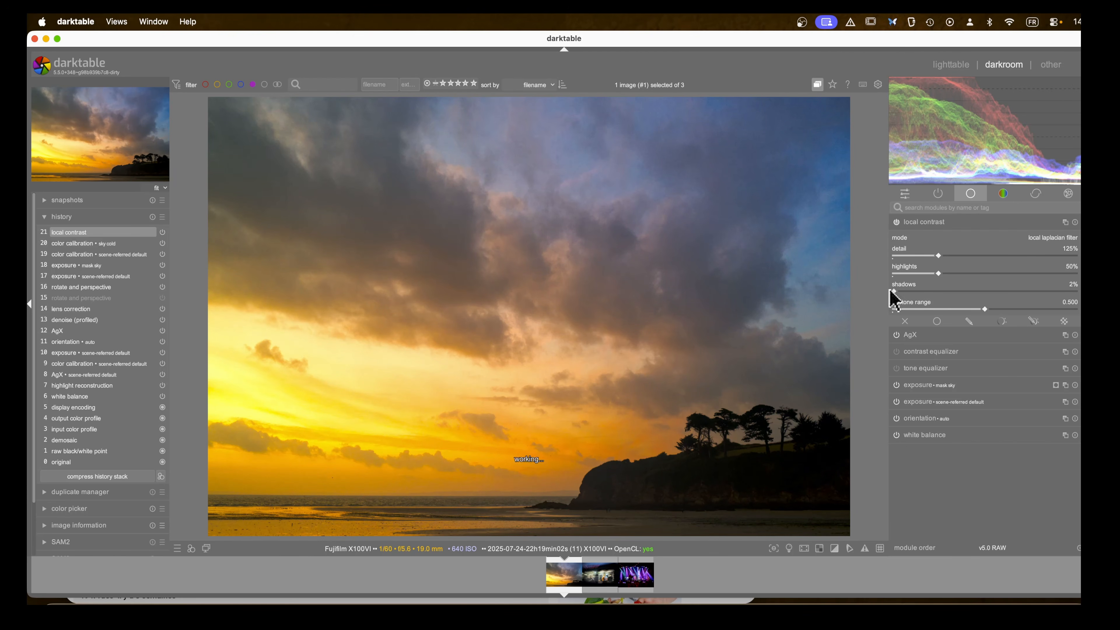
left_click(896, 222)
left_click(898, 223)
left_click(925, 224)
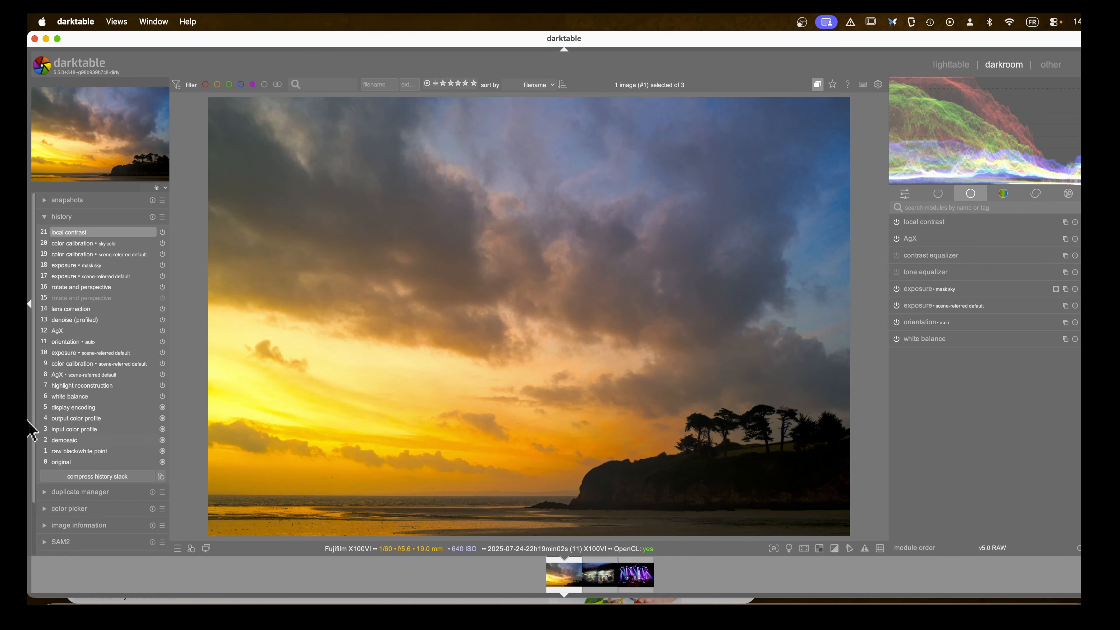
Step: Review the edit at the highlight reconstruction, AgX, color calibration and exposure history stages, and return to the local contrast stage
scroll(63, 412, "down", 3)
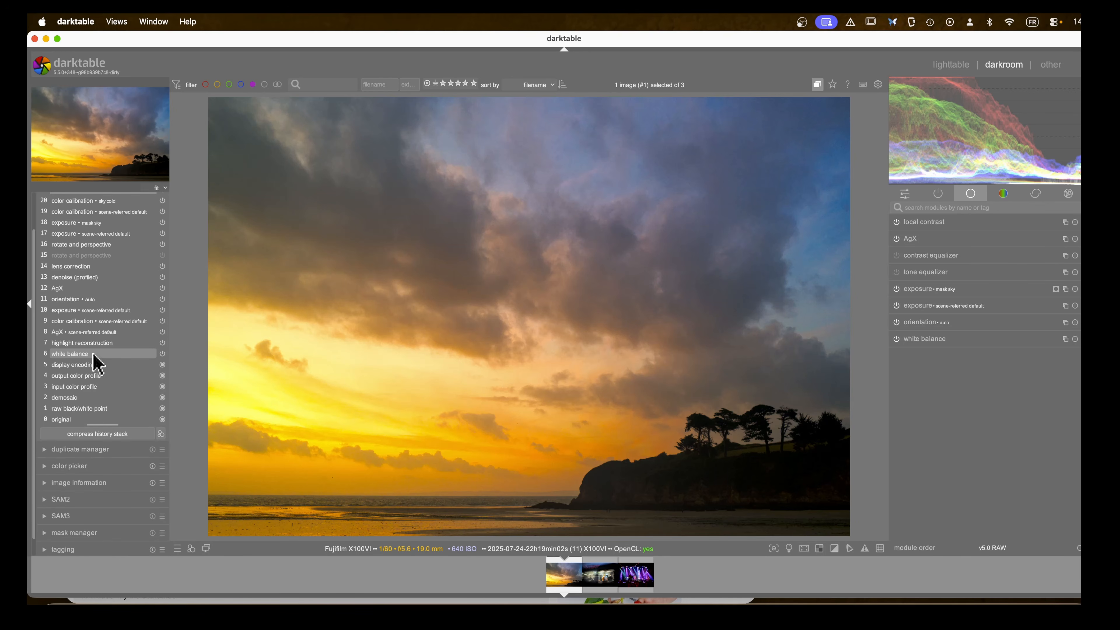
left_click(95, 344)
scroll(98, 351, "up", 2)
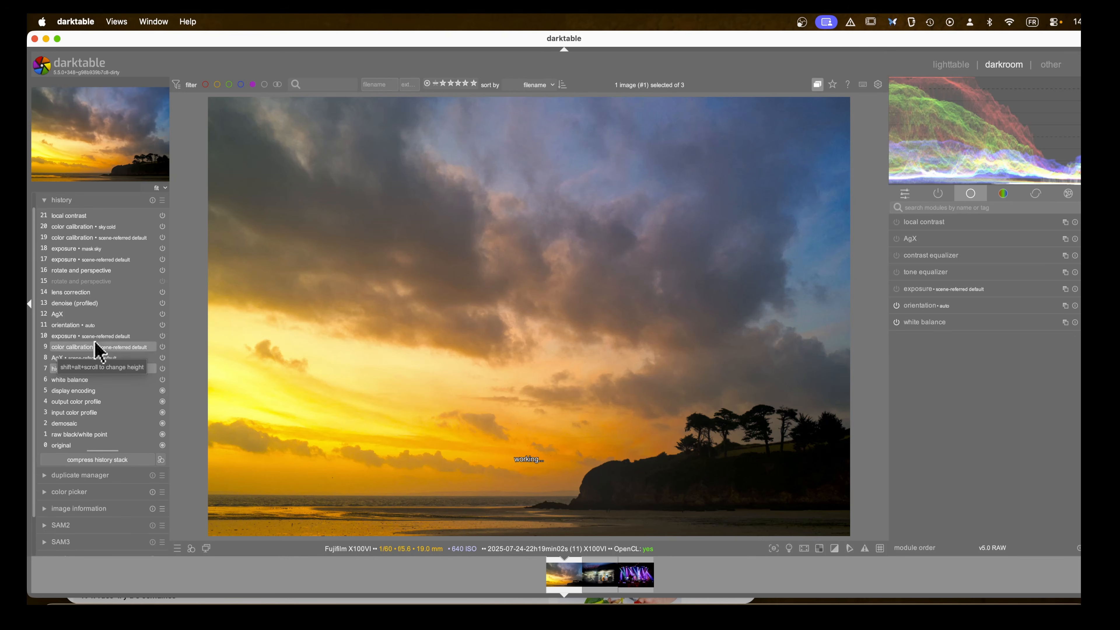
left_click(94, 359)
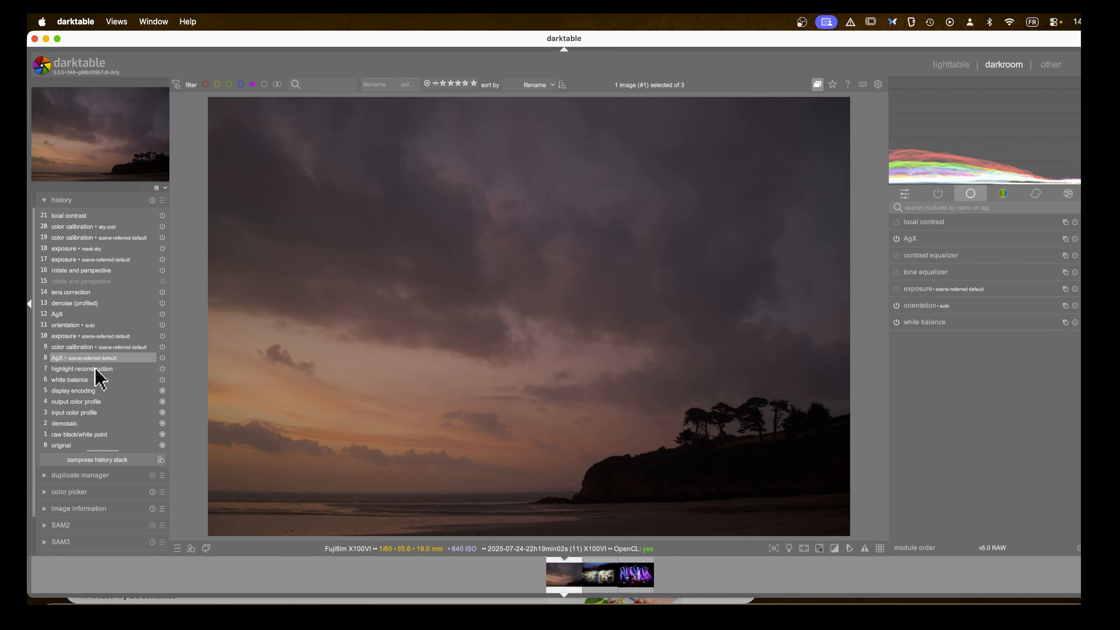
left_click(100, 348)
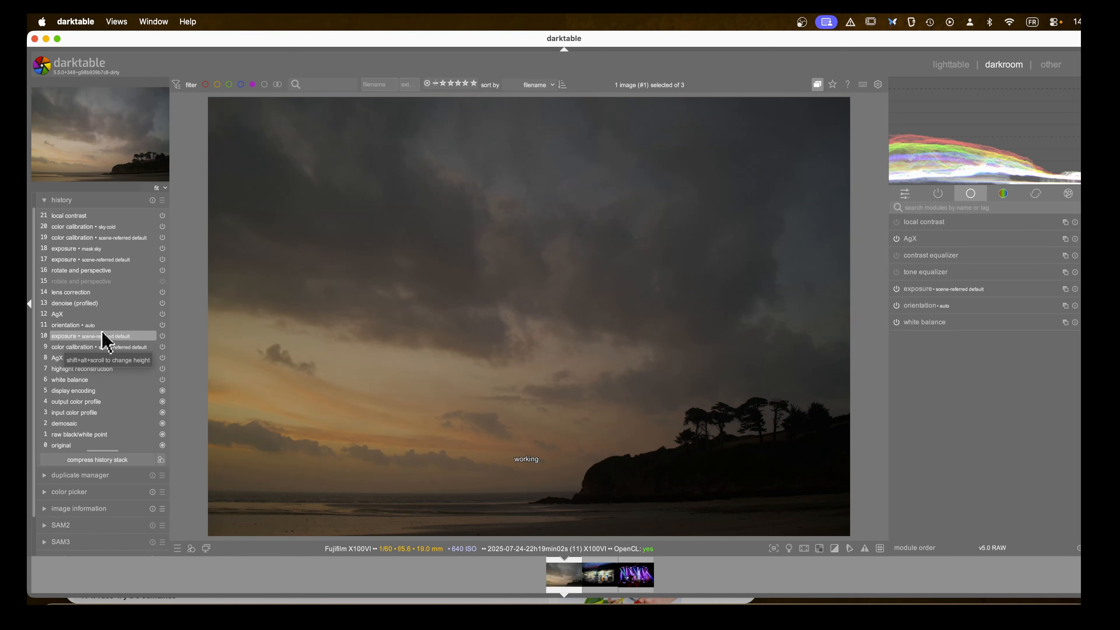
left_click(103, 336)
left_click(100, 314)
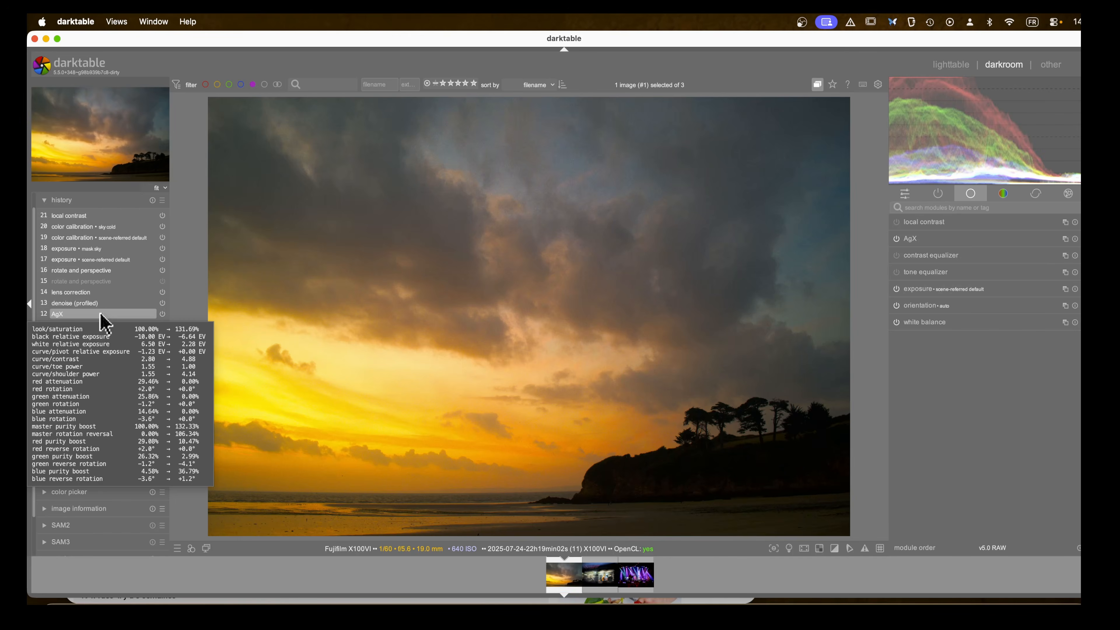
scroll(104, 287, "up", 1)
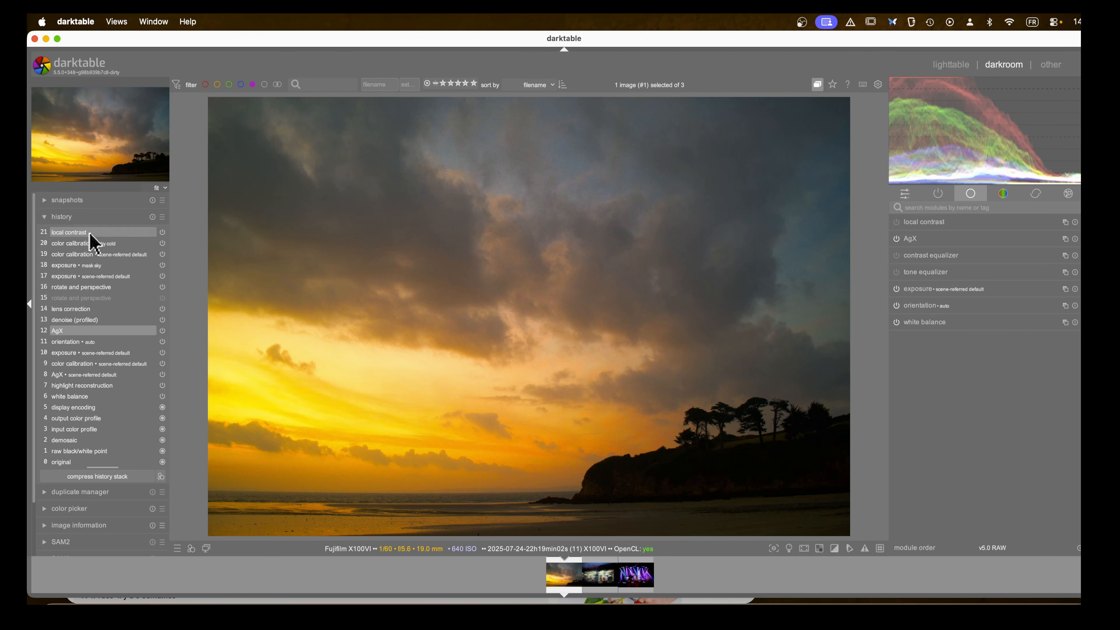
left_click(89, 233)
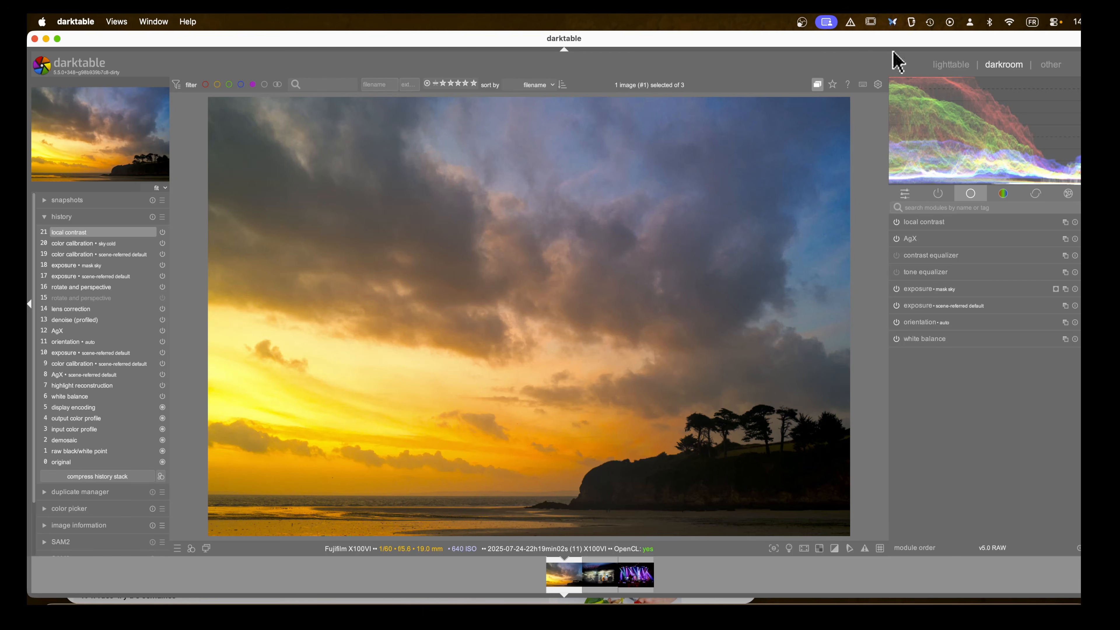
Step: Reopen the beach sunset photo from the lighttable, create an original duplicate of it, and switch back to the edited version
left_click(948, 65)
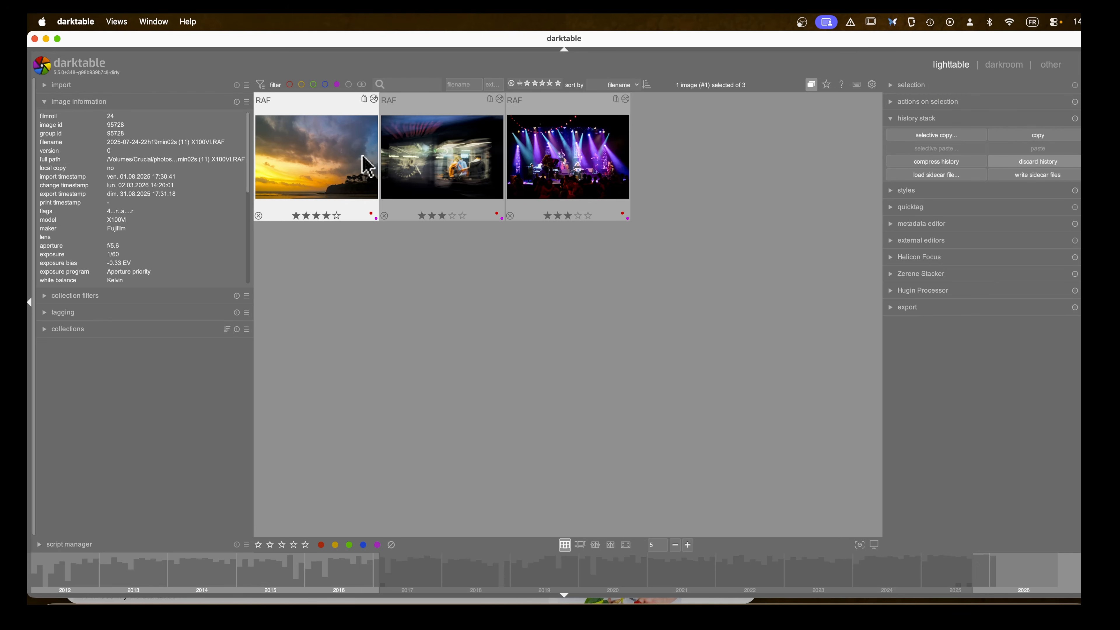
double_click(328, 169)
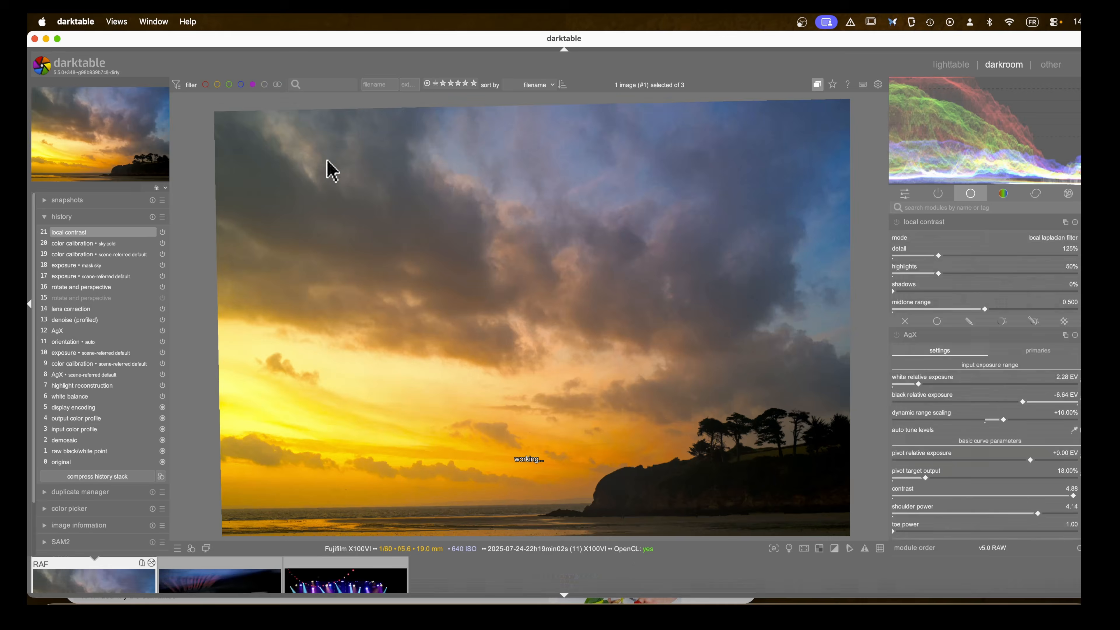
left_click(55, 217)
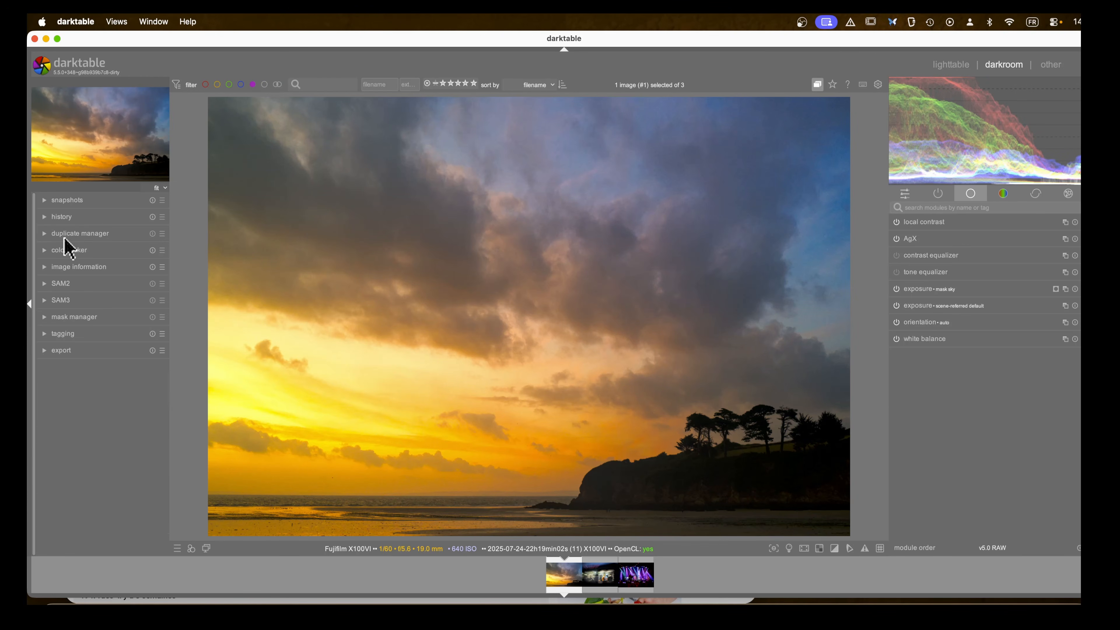
left_click(43, 237)
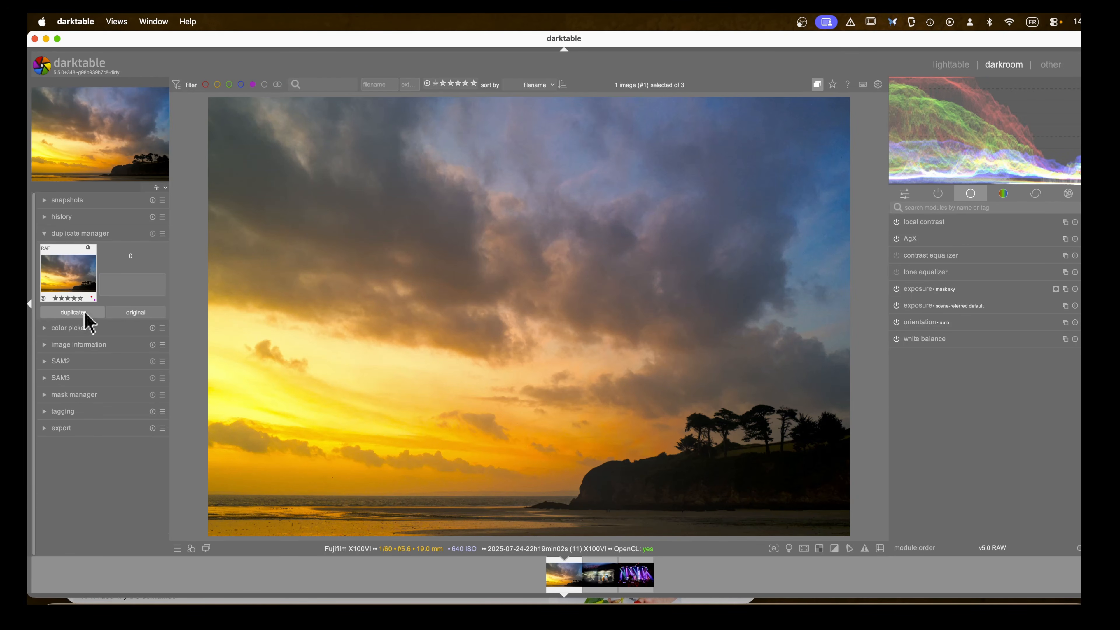
left_click(113, 314)
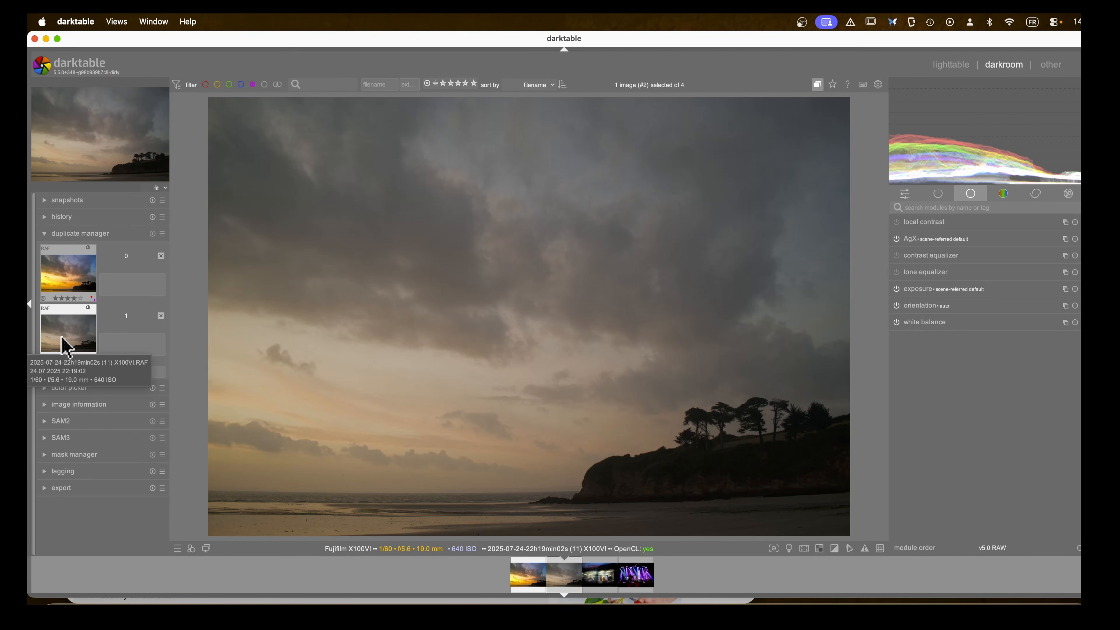
left_click(65, 291)
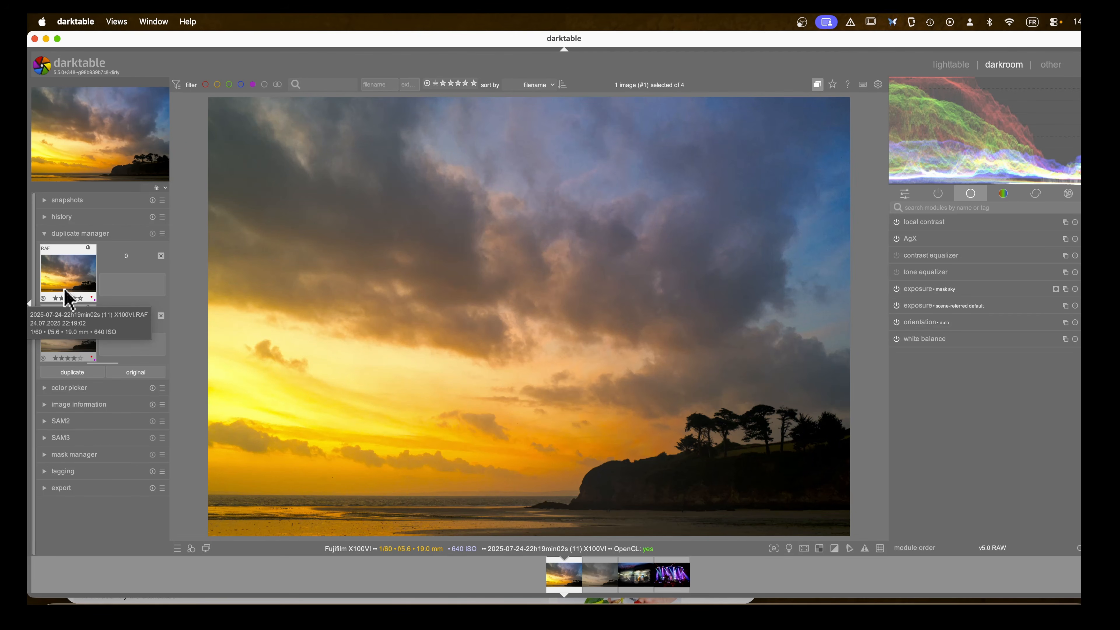